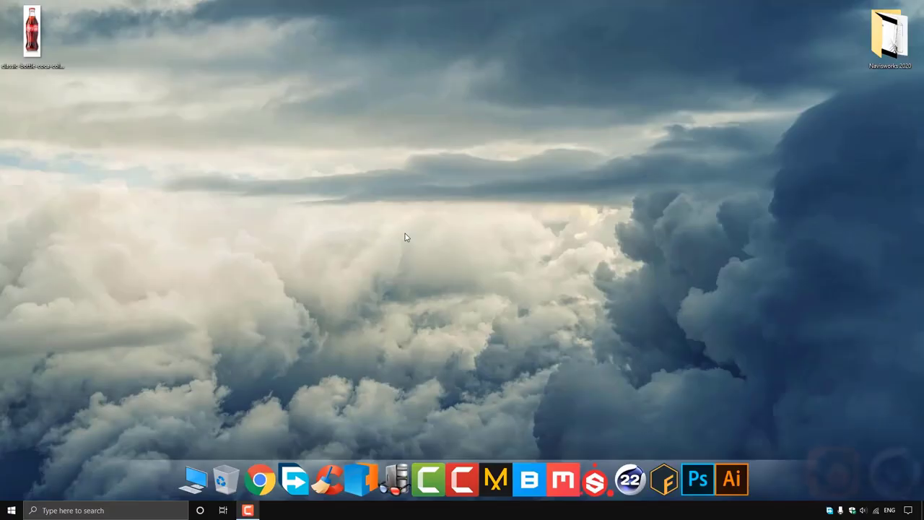
Launch Cinema 4D from the desktop icon
{"action": "left_click", "coordinate": [630, 473]}
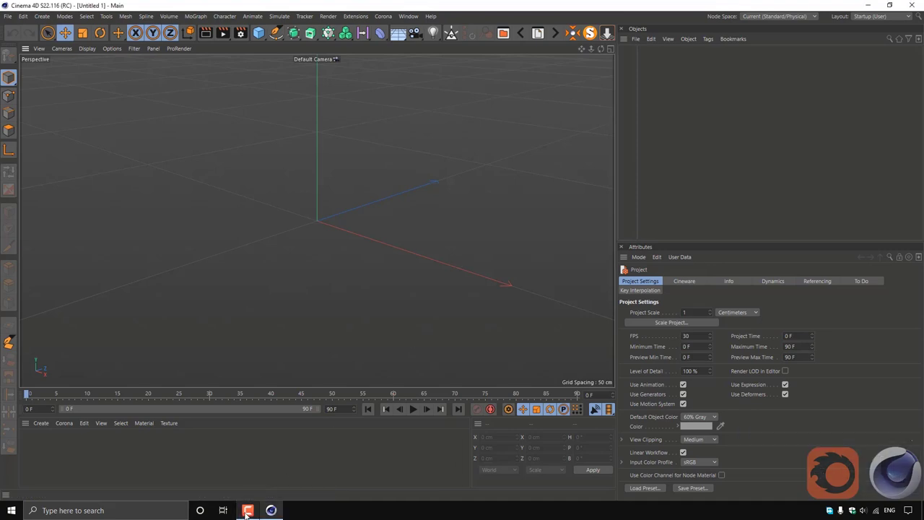
Maximize the Front view and add a Cylinder primitive
{"action": "middle_click", "coordinate": [607, 59]}
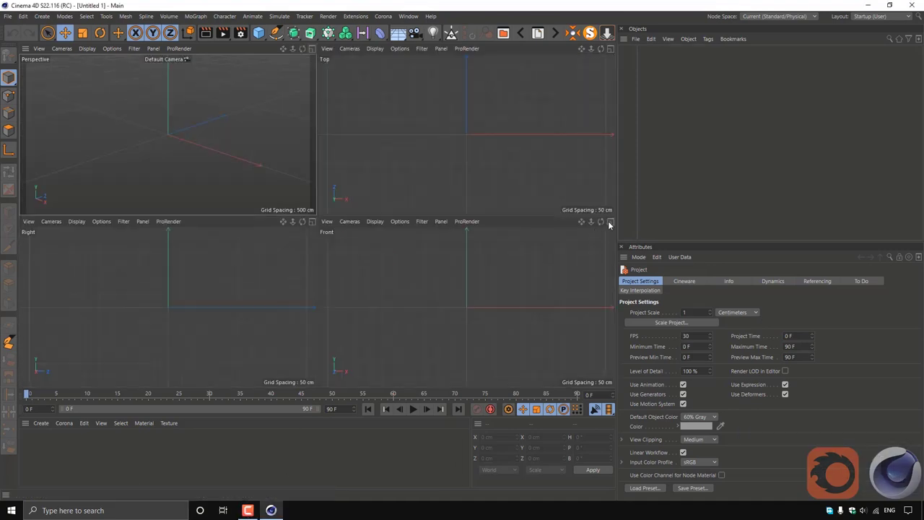
{"action": "key", "text": "F4"}
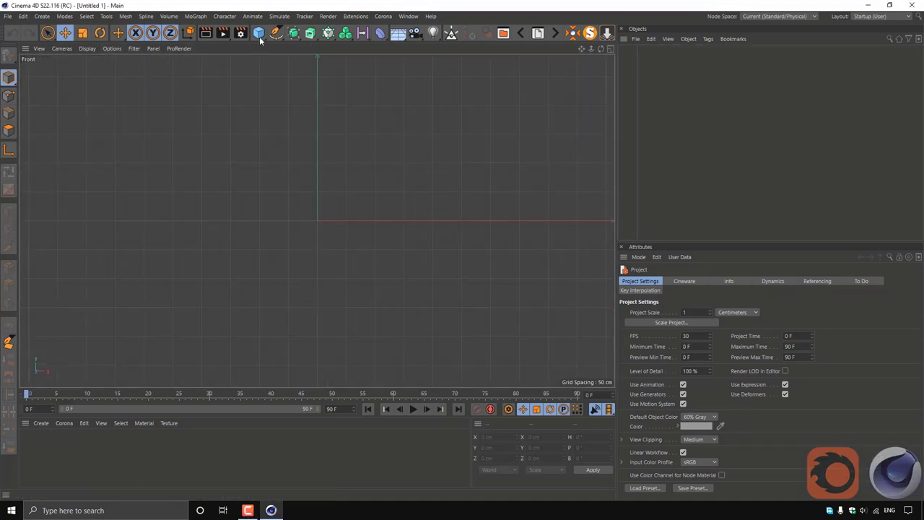
{"action": "left_click", "coordinate": [259, 33]}
{"action": "left_click", "coordinate": [454, 47]}
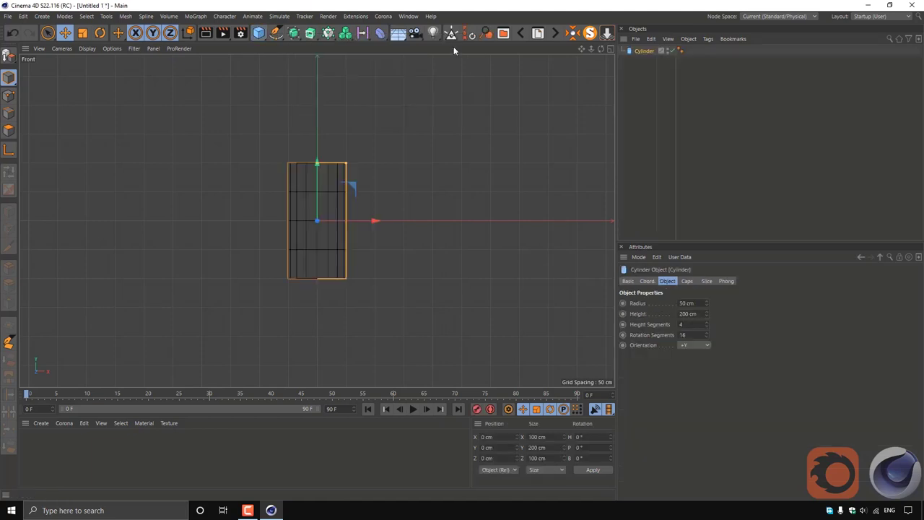
Load the Coca-Cola bottle photo as the Front view background at 65% transparency
{"action": "left_click", "coordinate": [112, 49]}
{"action": "left_click", "coordinate": [147, 303]}
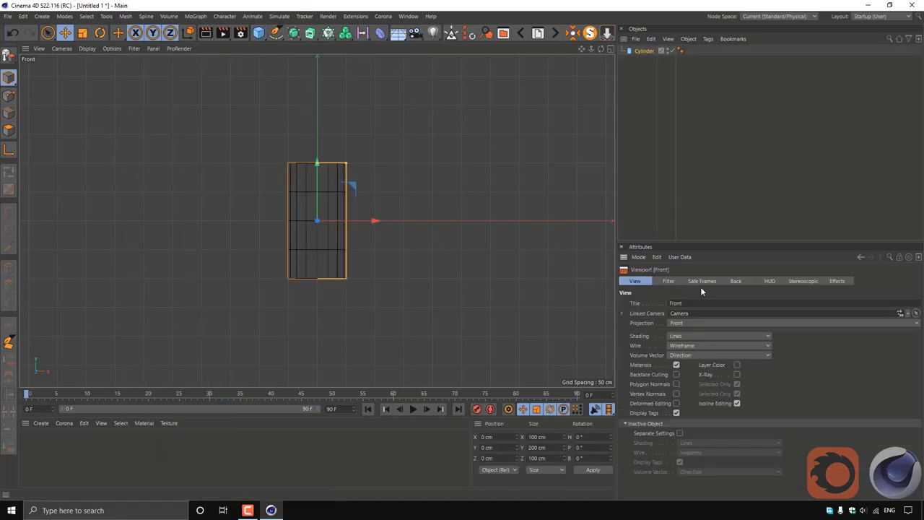
{"action": "left_click", "coordinate": [736, 280]}
{"action": "left_click", "coordinate": [913, 312]}
{"action": "double_click", "coordinate": [168, 95]}
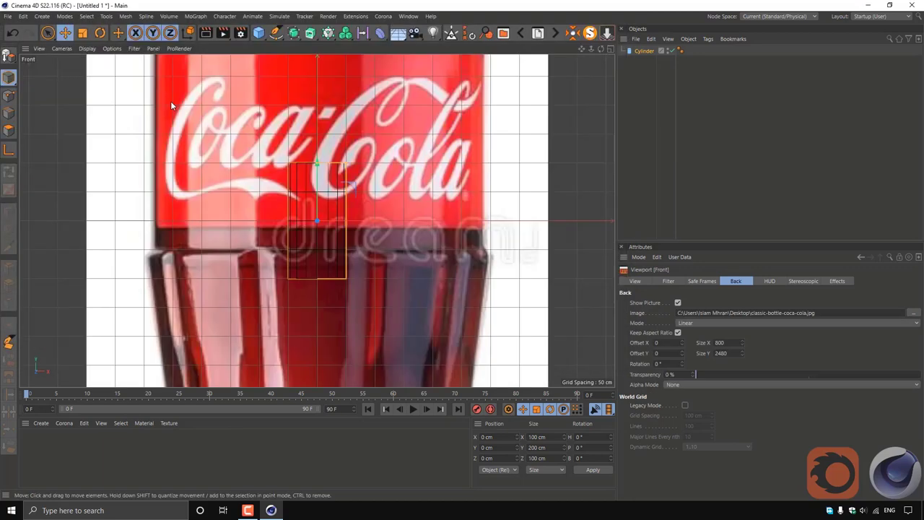
{"action": "left_click_drag", "start_coordinate": [824, 375], "coordinate": [843, 374]}
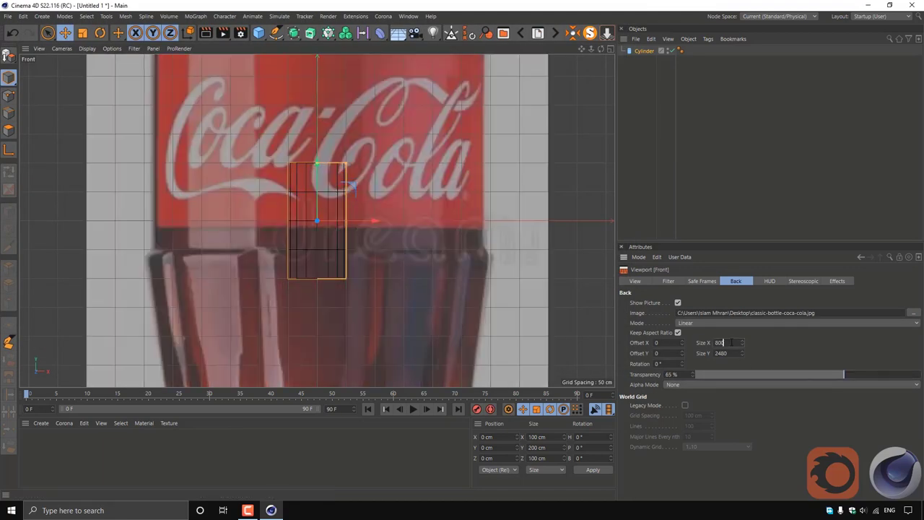
Size the background image to X 77 with a Y offset of -8
{"action": "type", "text": "200"}
{"action": "key", "text": "Return"}
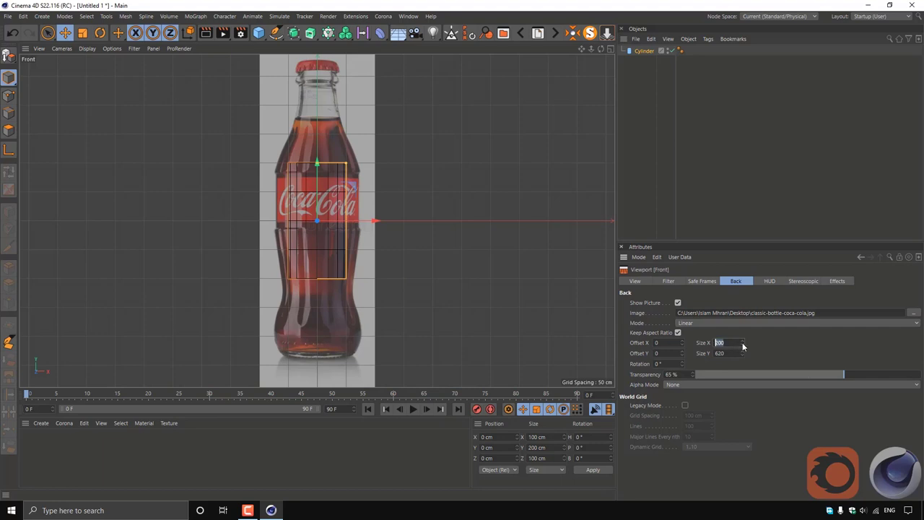
{"action": "mouse_move", "coordinate": [743, 347]}
{"action": "left_mouse_down"}
{"action": "mouse_move", "coordinate": [693, 348]}
{"action": "mouse_move", "coordinate": [729, 342]}
{"action": "left_mouse_up"}
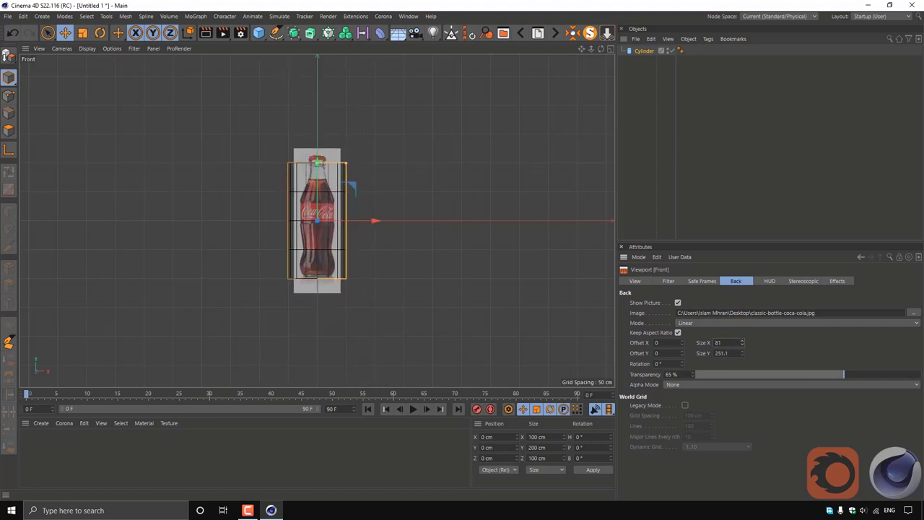
{"action": "type", "text": "77"}
{"action": "key", "text": "Return"}
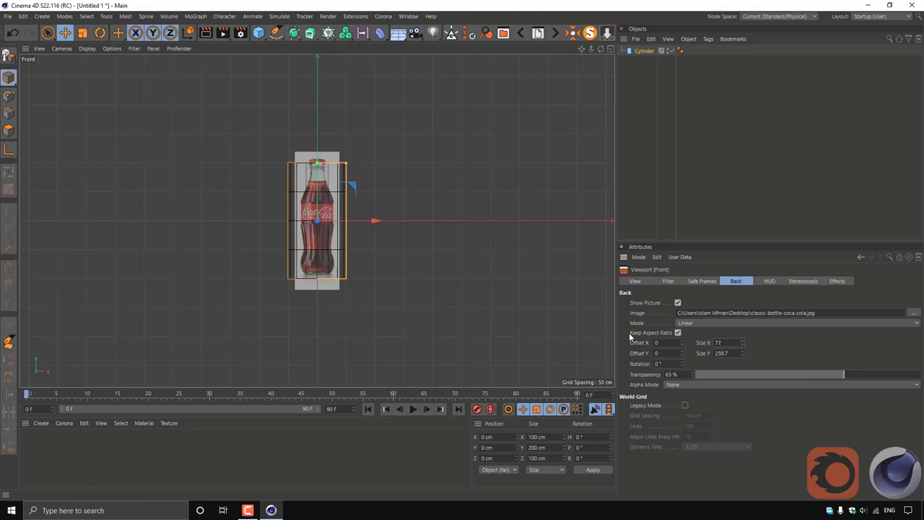
{"action": "type", "text": "-8"}
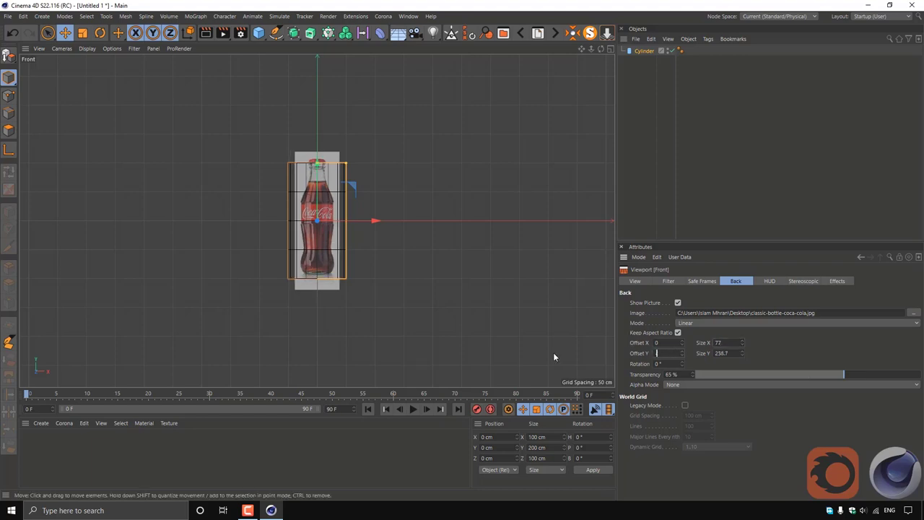
{"action": "key", "text": "Return"}
{"action": "scroll", "coordinate": [365, 202], "scroll_direction": "up", "scroll_amount": 3}
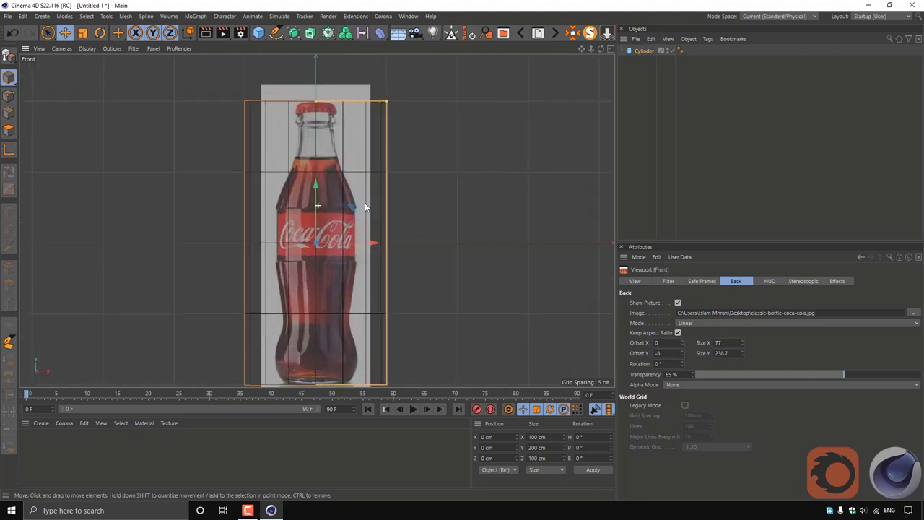
{"action": "scroll", "coordinate": [374, 217], "scroll_direction": "up", "scroll_amount": 1}
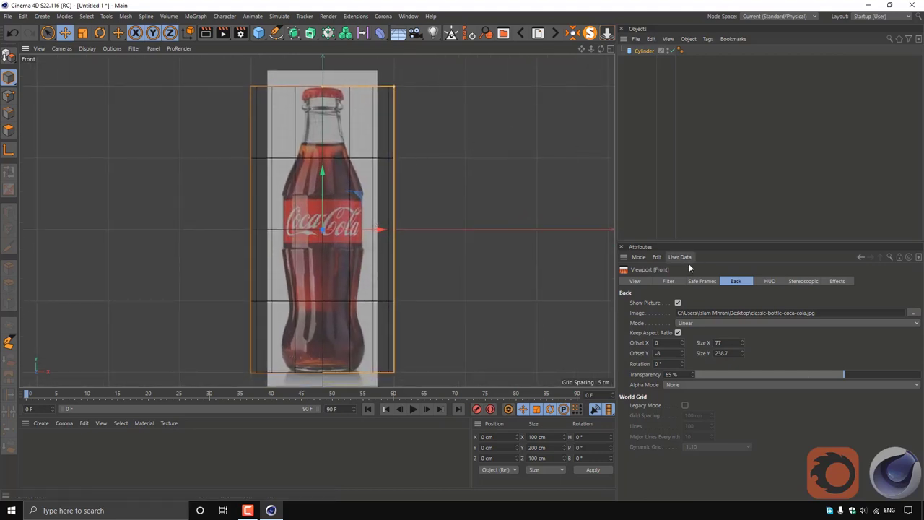
In the four-view layout, turn on wireframe shading and give the cylinder 40 rotation segments
{"action": "left_click", "coordinate": [645, 51]}
{"action": "left_click", "coordinate": [610, 49]}
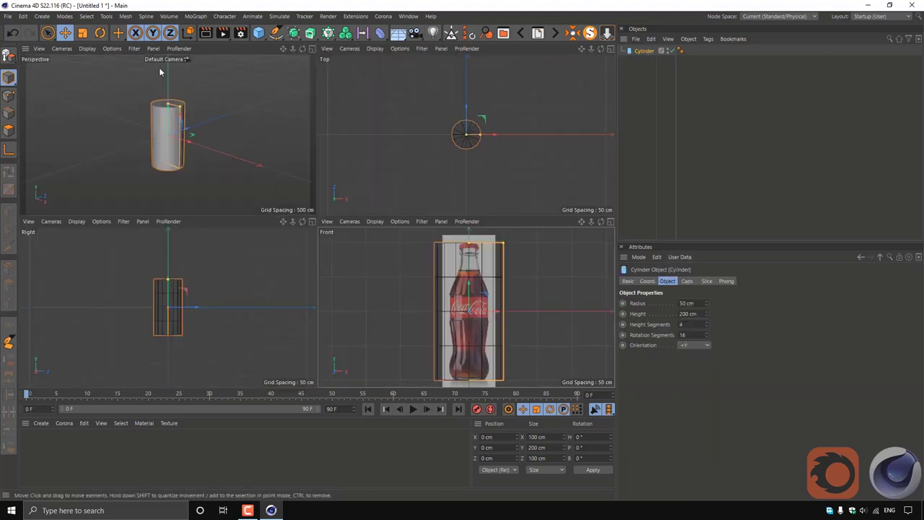
{"action": "left_click", "coordinate": [87, 49]}
{"action": "left_click", "coordinate": [95, 77]}
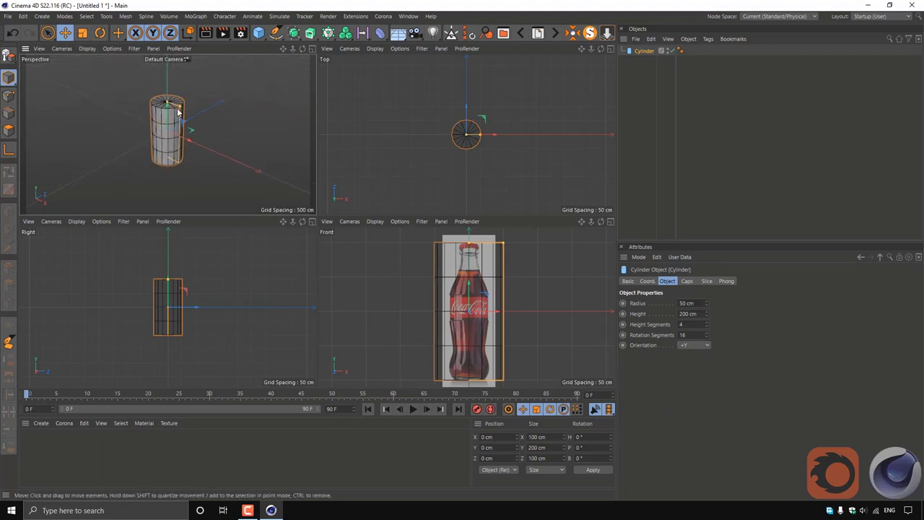
{"action": "key", "text": "o"}
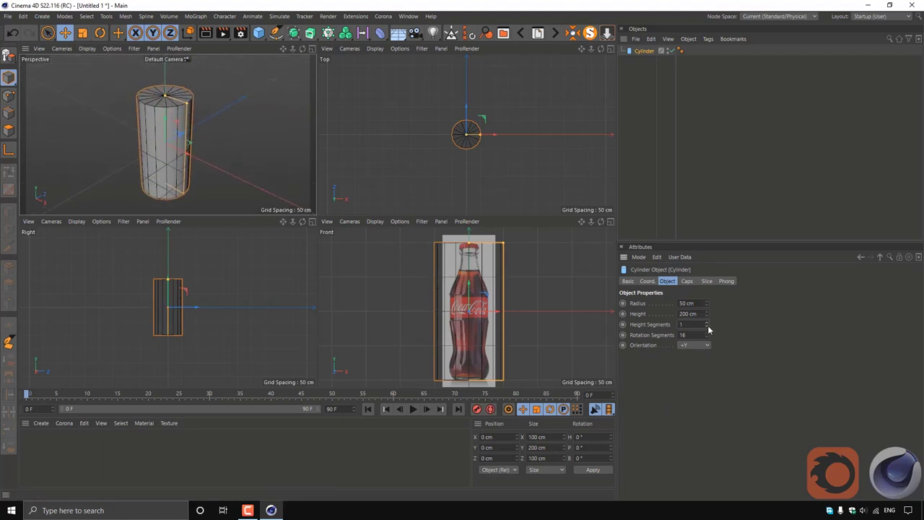
{"action": "left_click", "coordinate": [683, 334]}
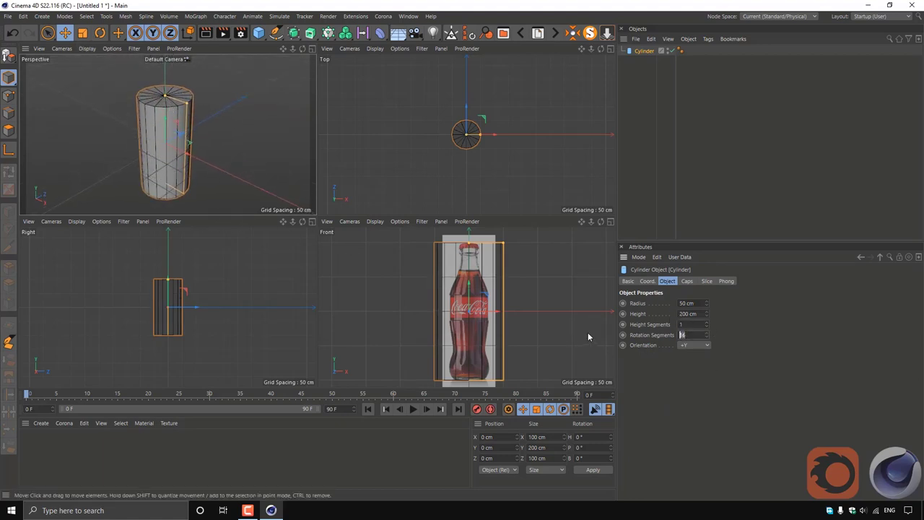
{"action": "type", "text": "40"}
{"action": "key", "text": "Return"}
Remove the cylinder's caps and narrow its radius to 58.454 cm to match the bottle
{"action": "left_click_drag", "start_coordinate": [162, 134], "coordinate": [174, 145], "text": "alt"}
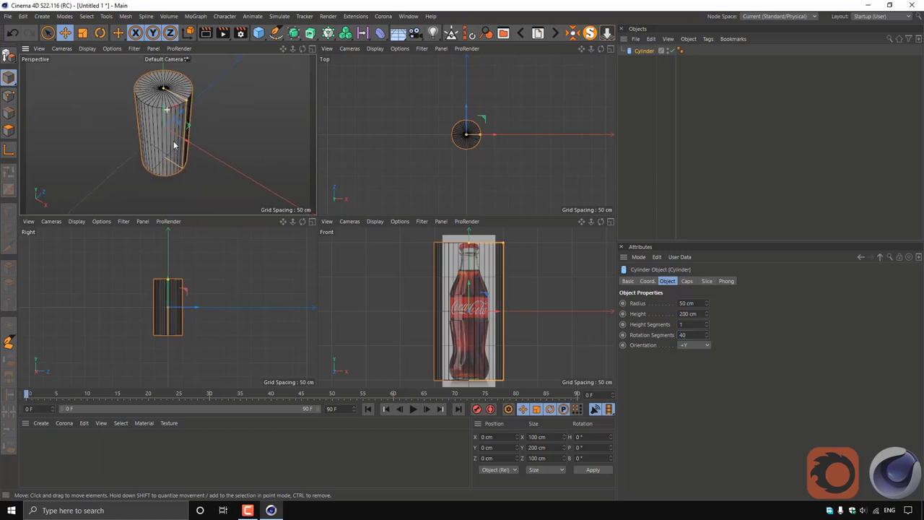
{"action": "scroll", "coordinate": [180, 133], "scroll_direction": "up", "scroll_amount": 5}
{"action": "left_click", "coordinate": [686, 282]}
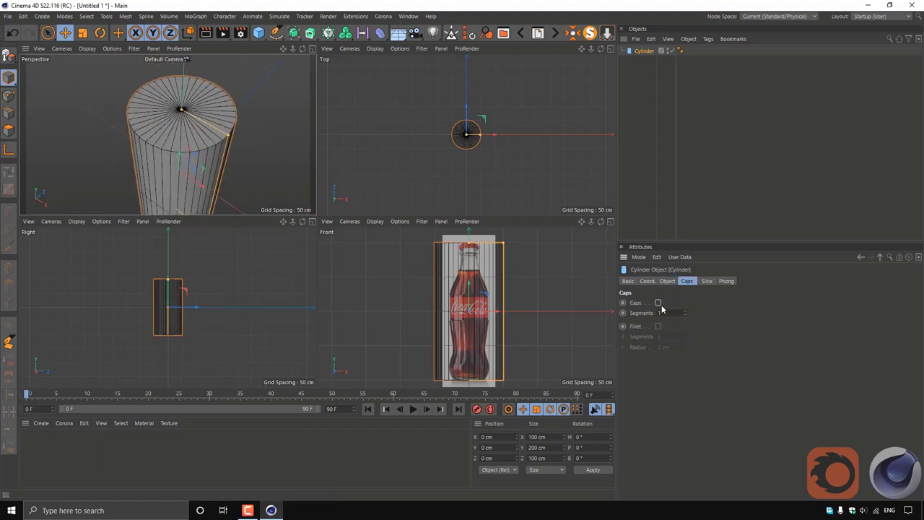
{"action": "left_click", "coordinate": [657, 302]}
{"action": "left_click_drag", "start_coordinate": [221, 151], "coordinate": [207, 145], "text": "alt"}
{"action": "scroll", "coordinate": [188, 137], "scroll_direction": "down", "scroll_amount": 5}
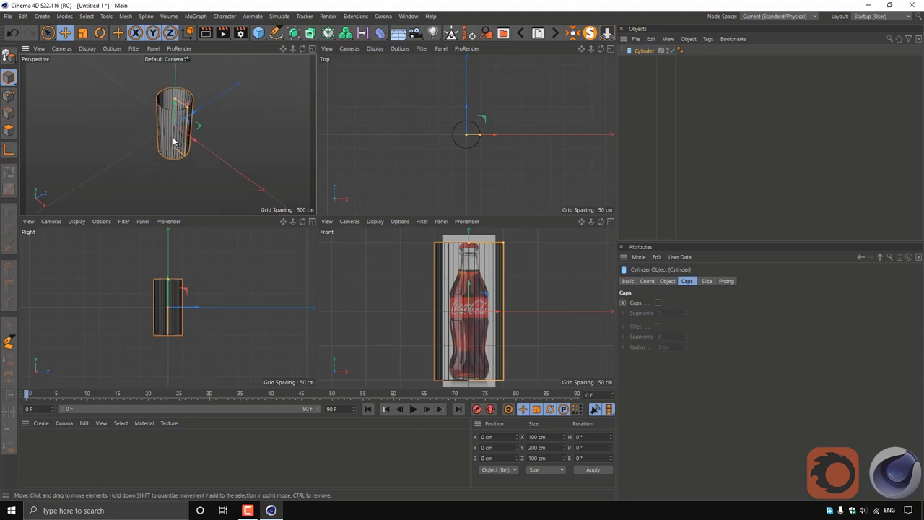
{"action": "scroll", "coordinate": [199, 153], "scroll_direction": "up", "scroll_amount": 2}
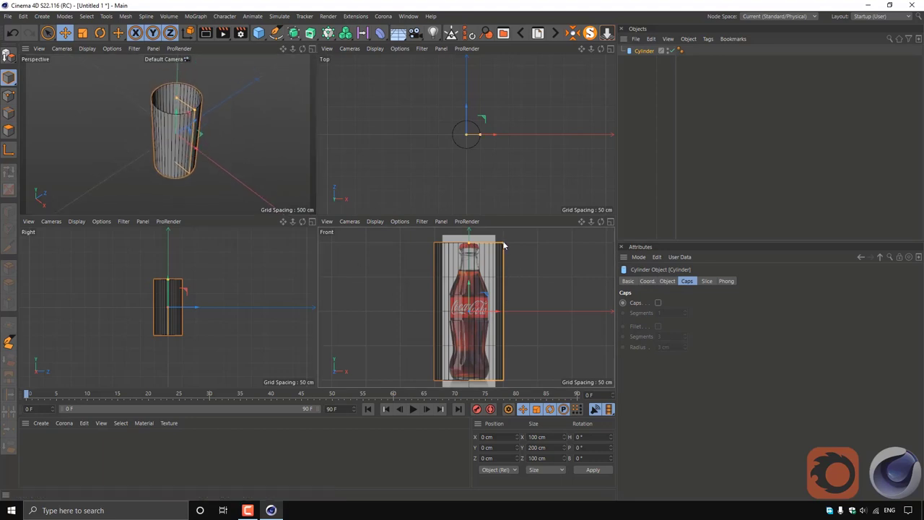
{"action": "left_click_drag", "start_coordinate": [501, 244], "coordinate": [489, 247]}
Rename the cylinder to 'cola' and make it an editable polygon object
{"action": "left_click", "coordinate": [611, 220]}
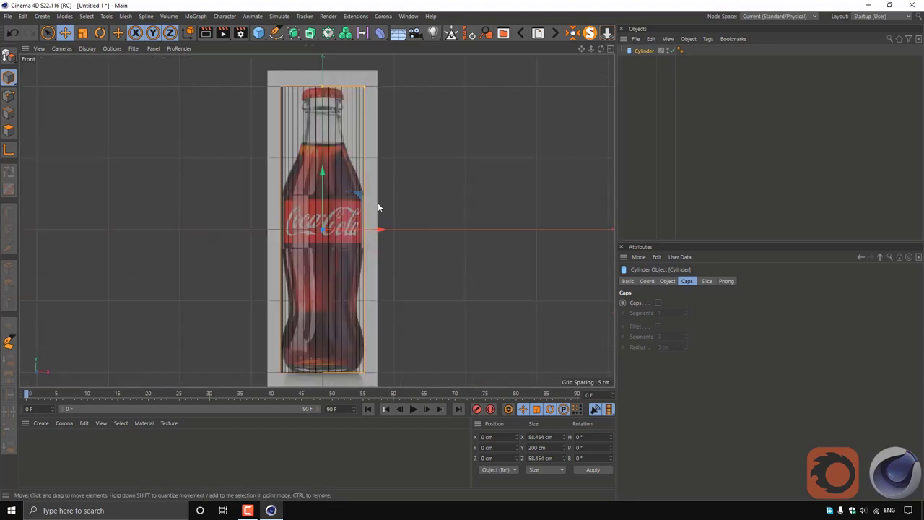
{"action": "scroll", "coordinate": [375, 202], "scroll_direction": "up", "scroll_amount": 3}
{"action": "scroll", "coordinate": [356, 221], "scroll_direction": "down", "scroll_amount": 2}
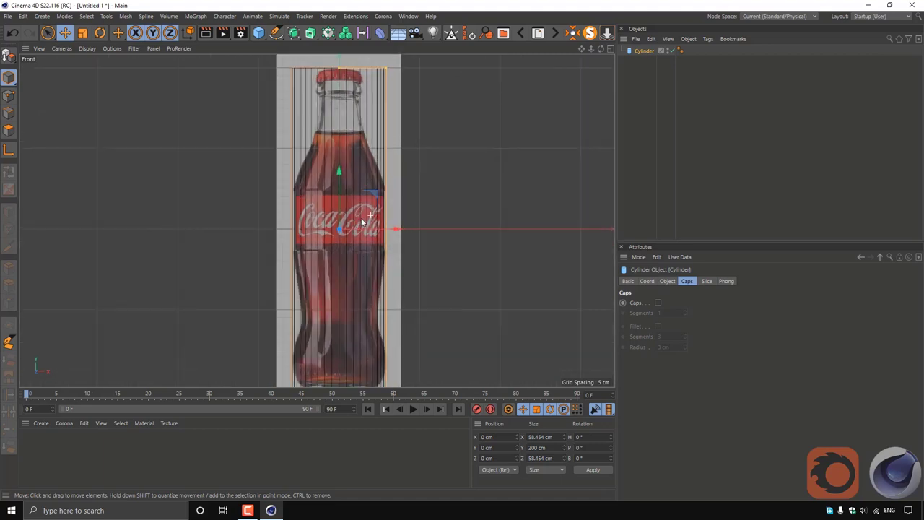
{"action": "scroll", "coordinate": [361, 225], "scroll_direction": "down", "scroll_amount": 1}
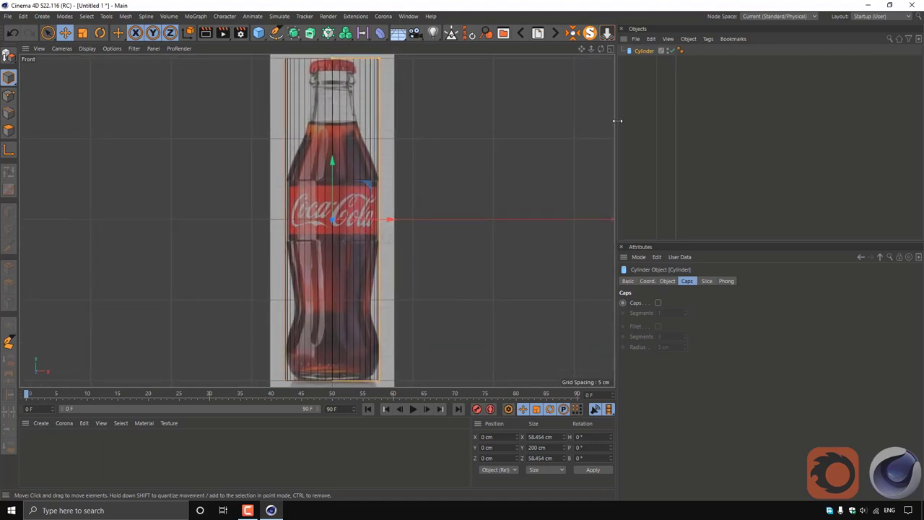
{"action": "double_click", "coordinate": [644, 51]}
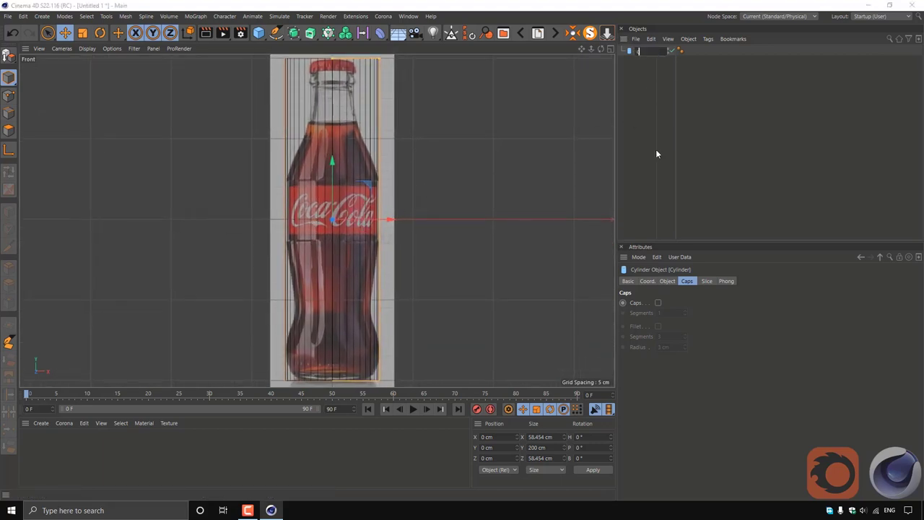
{"action": "type", "text": "cola"}
{"action": "key", "text": "Return"}
{"action": "left_click", "coordinate": [8, 55]}
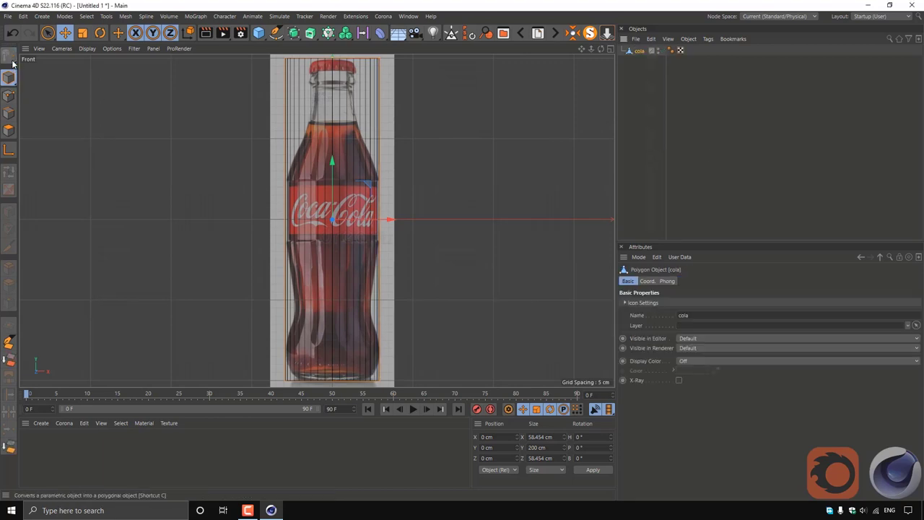
Using Loop/Path Cut in edge mode, add edge loops around the bottle cap
{"action": "left_click", "coordinate": [9, 170]}
{"action": "key", "text": "k"}
{"action": "key", "text": "l"}
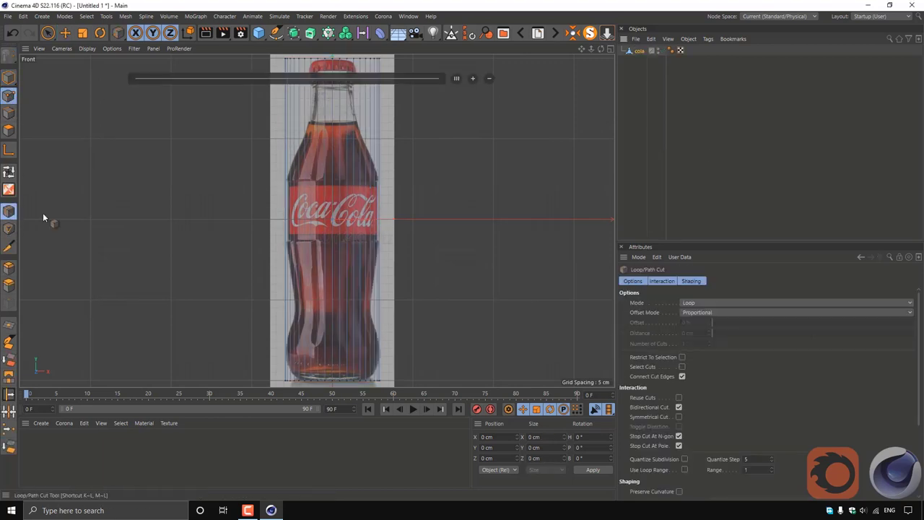
{"action": "middle_click_drag", "start_coordinate": [414, 108], "coordinate": [415, 175], "text": "alt"}
{"action": "scroll", "coordinate": [415, 175], "scroll_direction": "up", "scroll_amount": 5}
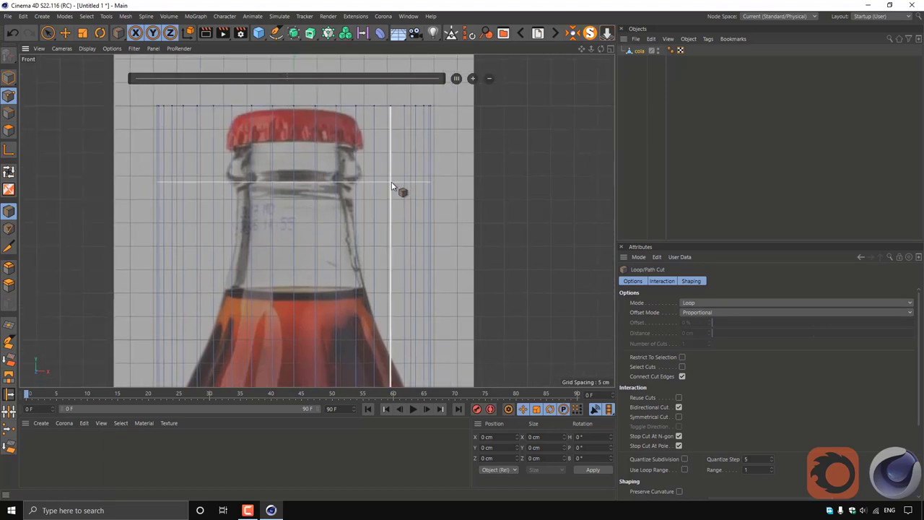
{"action": "left_click", "coordinate": [432, 128]}
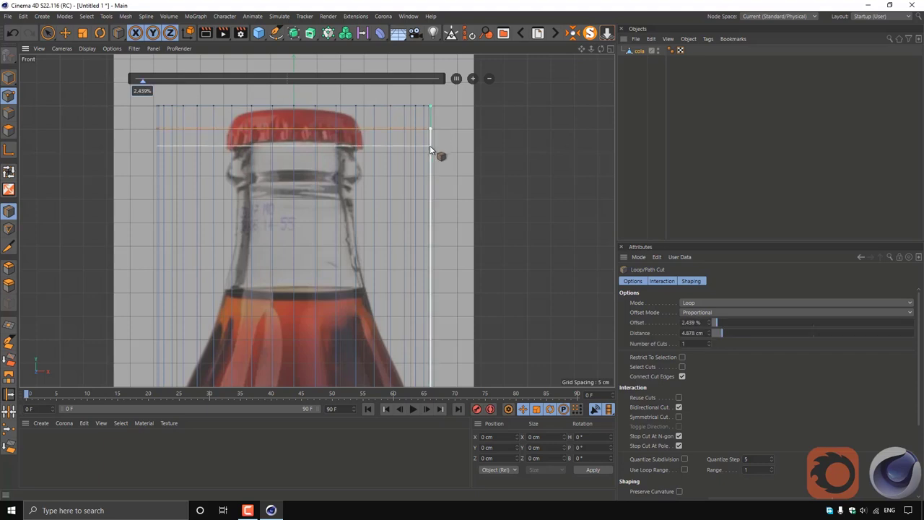
{"action": "left_click", "coordinate": [429, 145]}
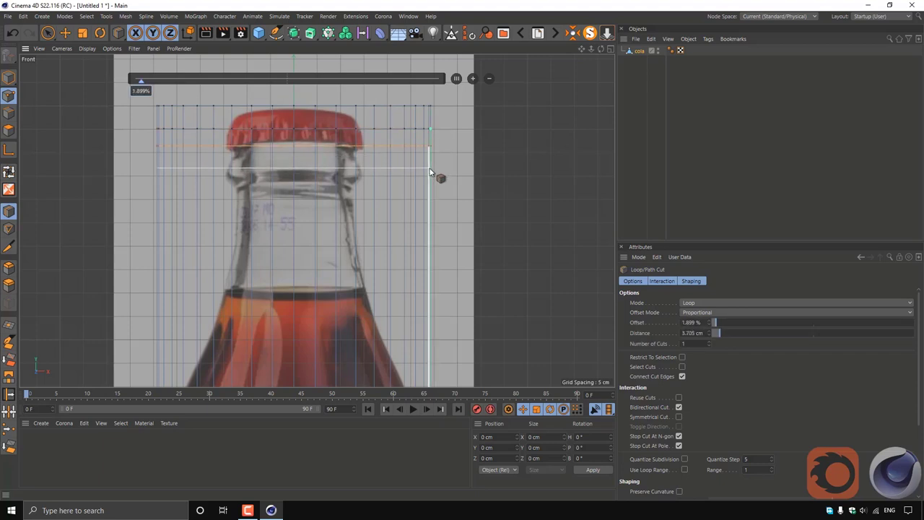
{"action": "left_click", "coordinate": [429, 171]}
{"action": "key", "text": "ctrl+z"}
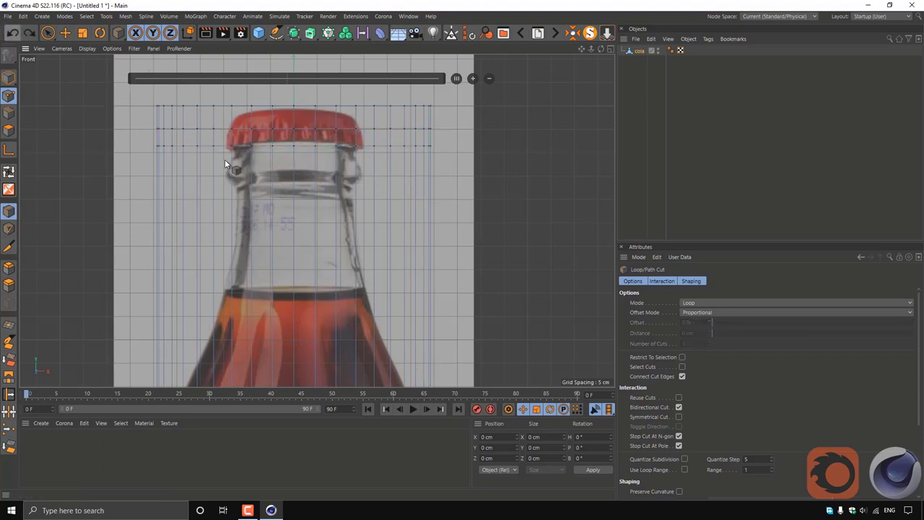
Add edge loops along the neck, the liquid line and the top of the shoulder
{"action": "left_click", "coordinate": [430, 170]}
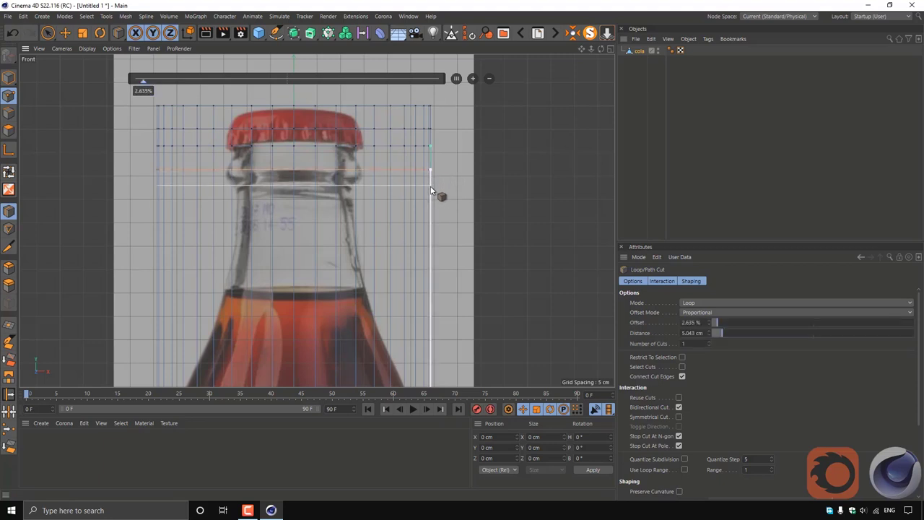
{"action": "left_click", "coordinate": [430, 187]}
{"action": "left_click", "coordinate": [427, 246]}
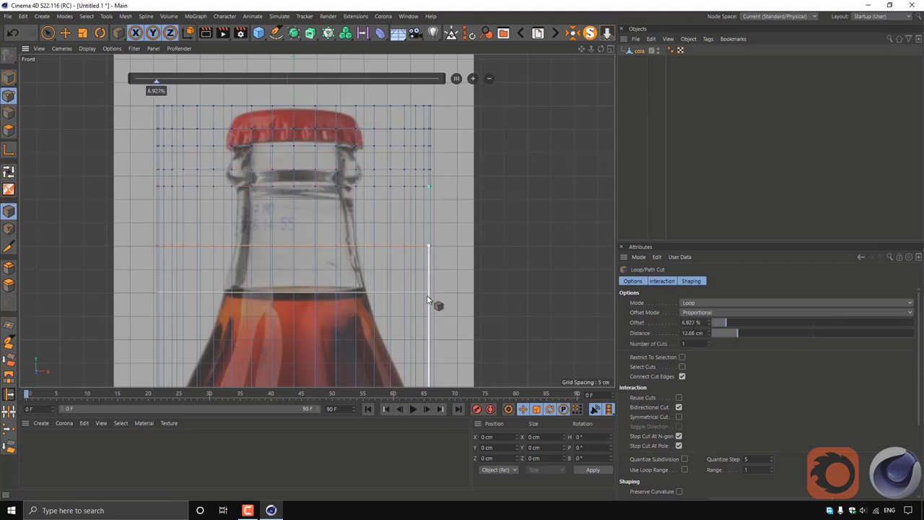
{"action": "left_click", "coordinate": [428, 319]}
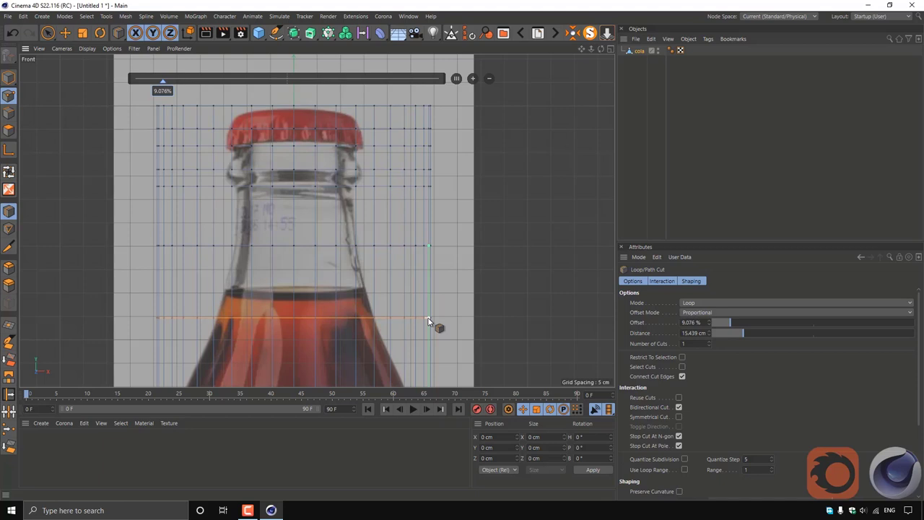
{"action": "left_click_drag", "start_coordinate": [578, 52], "coordinate": [315, 219]}
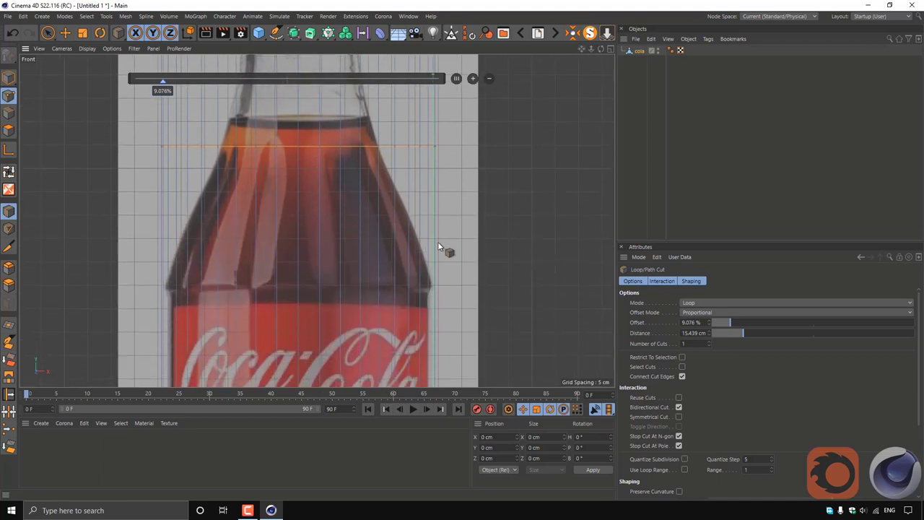
{"action": "left_click", "coordinate": [435, 279]}
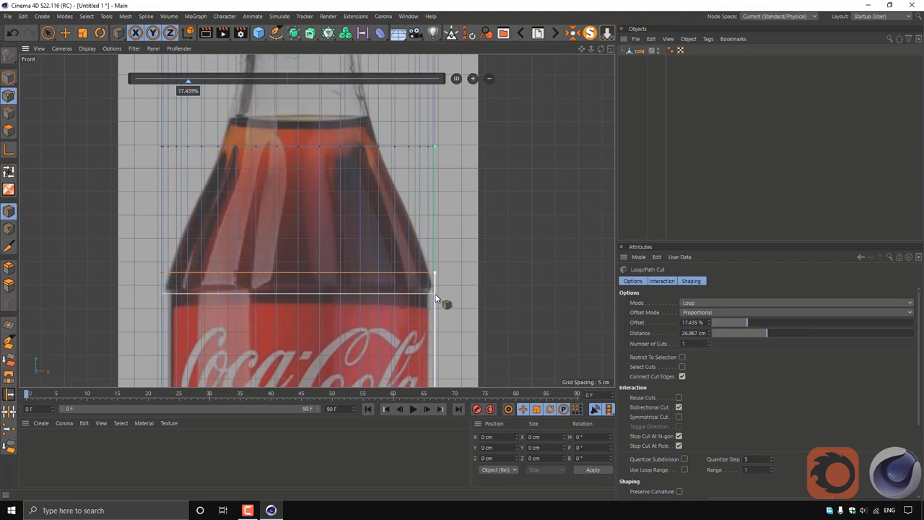
{"action": "left_click", "coordinate": [435, 296]}
Add edge loops at the label's edges, across the label and on the lower body
{"action": "left_click_drag", "start_coordinate": [582, 49], "coordinate": [590, 15]}
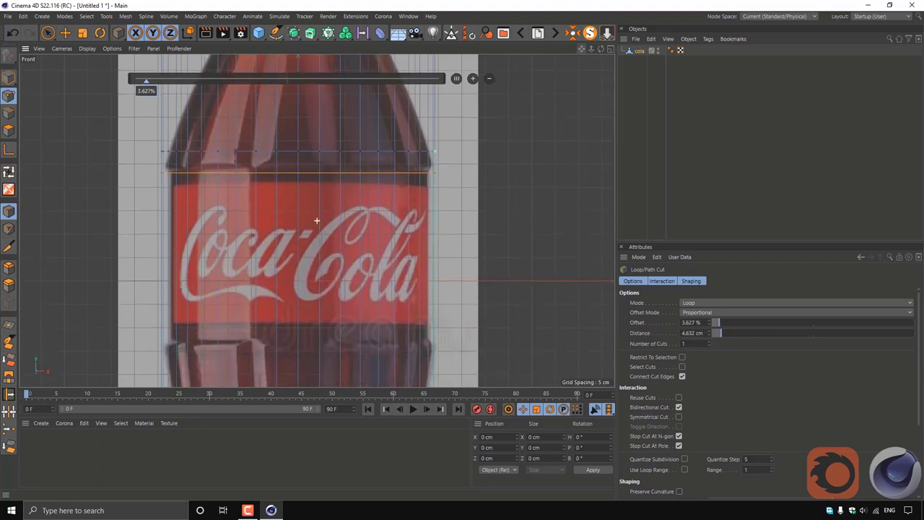
{"action": "left_click", "coordinate": [442, 292]}
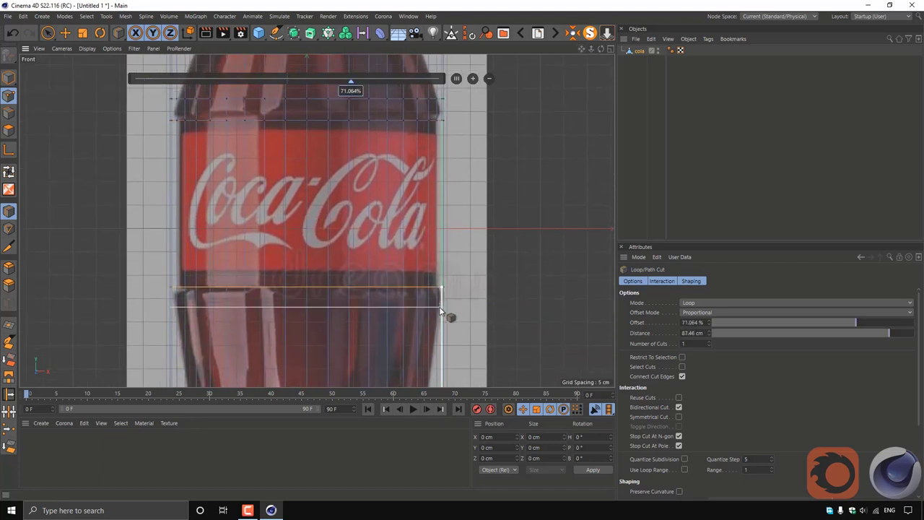
{"action": "left_click", "coordinate": [440, 304]}
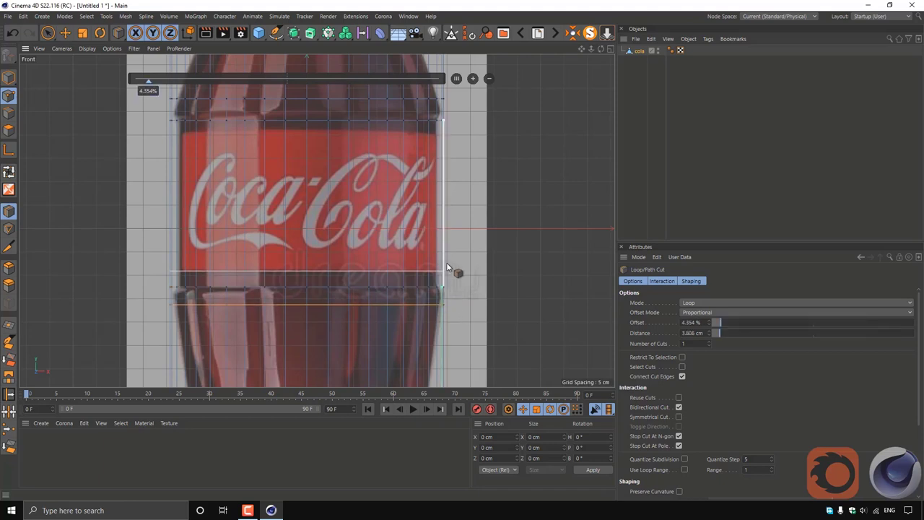
{"action": "left_click", "coordinate": [441, 281]}
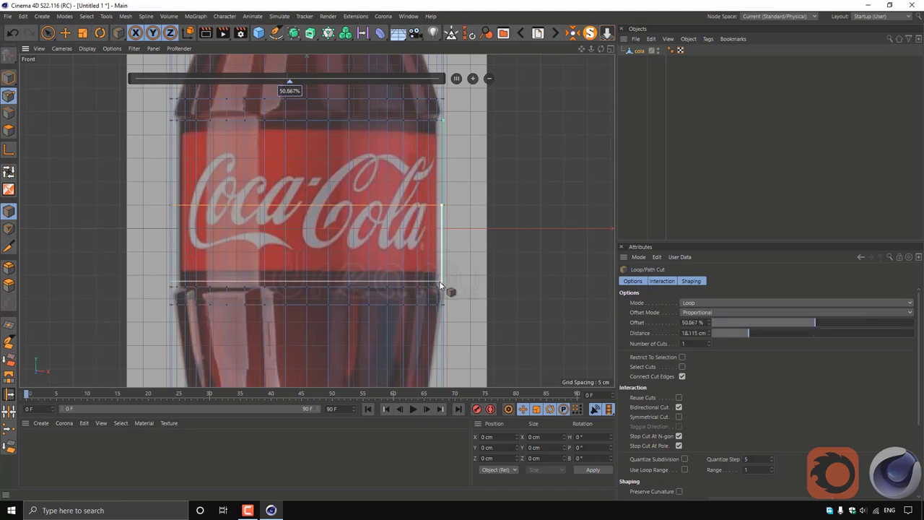
{"action": "left_click_drag", "start_coordinate": [582, 49], "coordinate": [586, 20]}
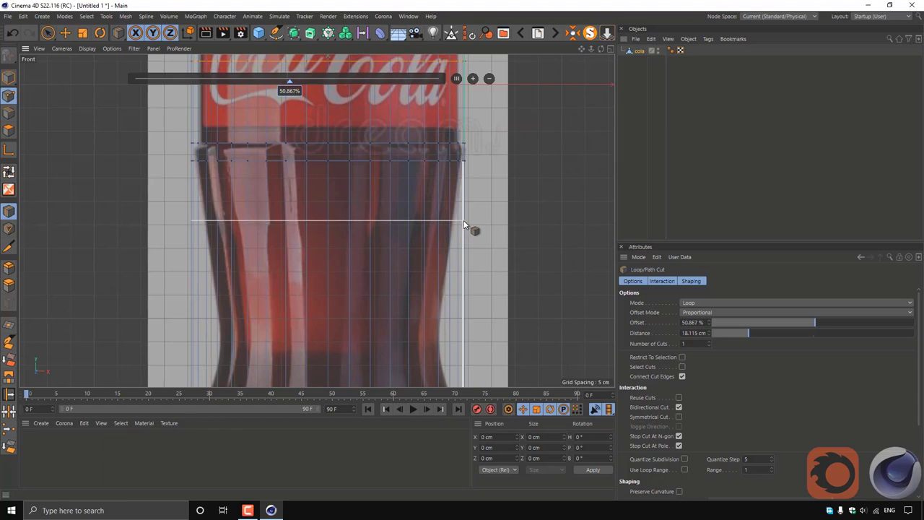
{"action": "left_click", "coordinate": [465, 223]}
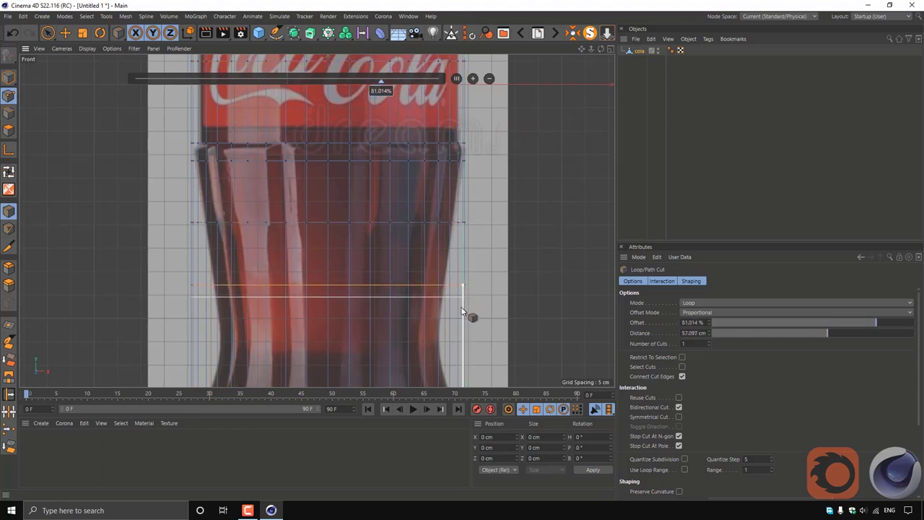
{"action": "left_click", "coordinate": [460, 342]}
Add three edge loops around the bulging lower body and the bottle's base
{"action": "left_click_drag", "start_coordinate": [582, 48], "coordinate": [553, 175]}
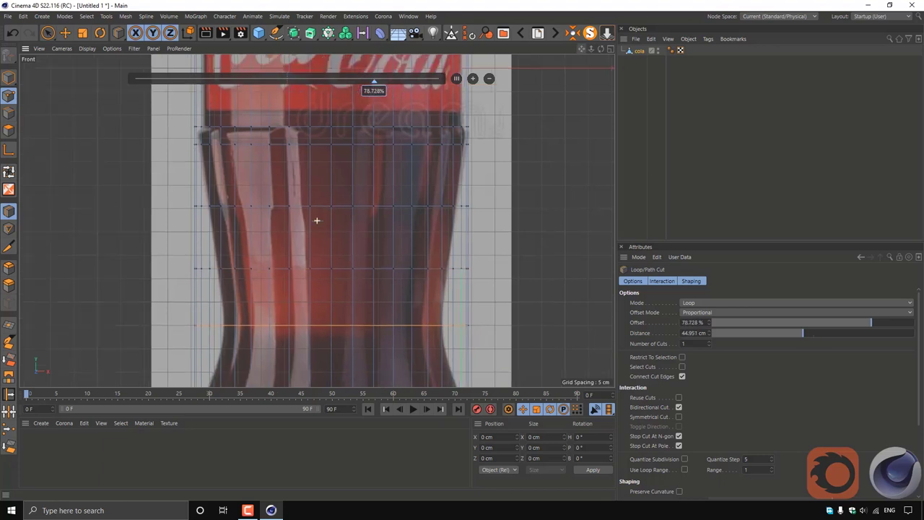
{"action": "left_click", "coordinate": [475, 220]}
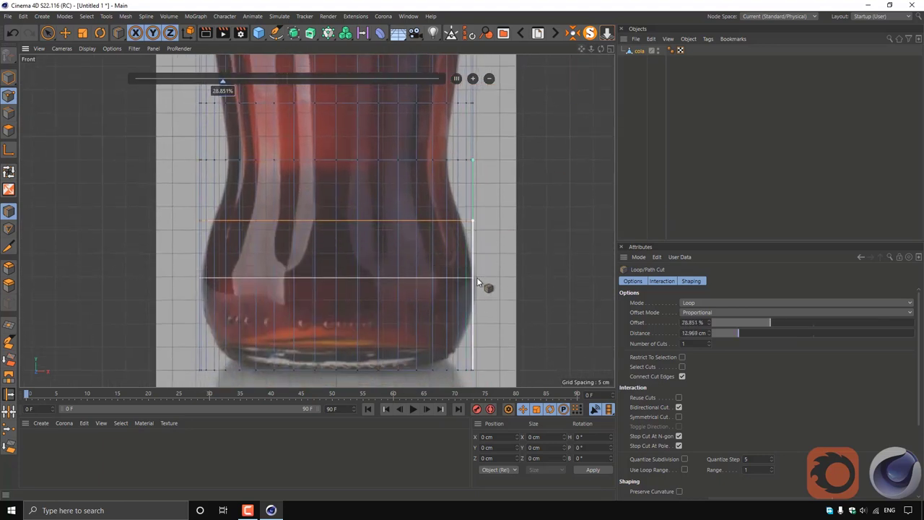
{"action": "left_click", "coordinate": [477, 276]}
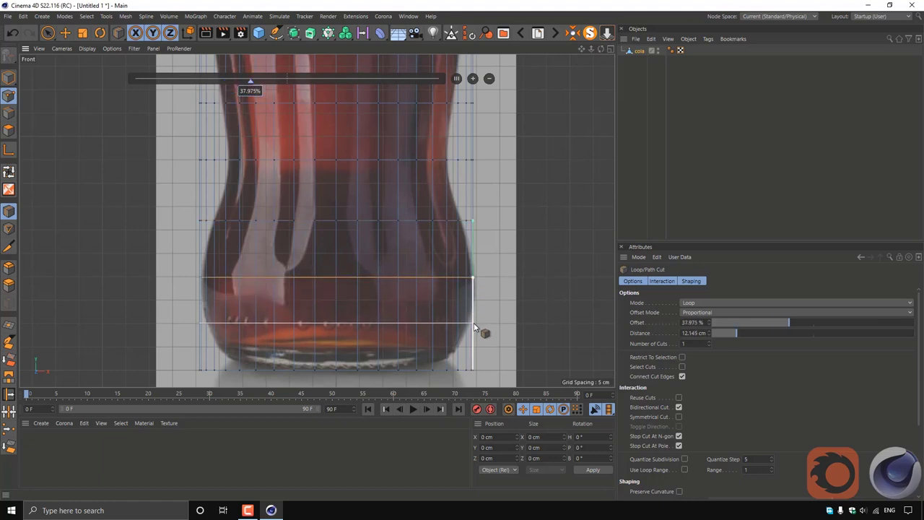
{"action": "left_click", "coordinate": [475, 325]}
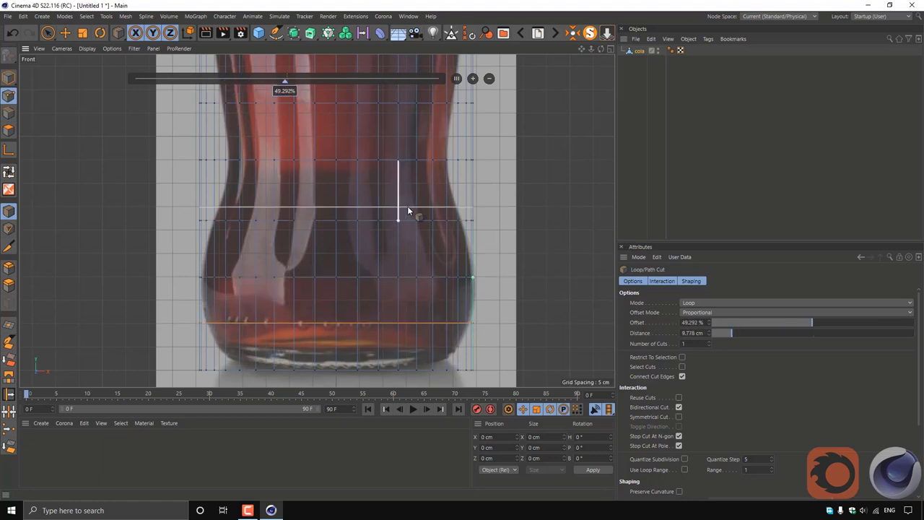
{"action": "left_click_drag", "start_coordinate": [581, 49], "coordinate": [581, 217]}
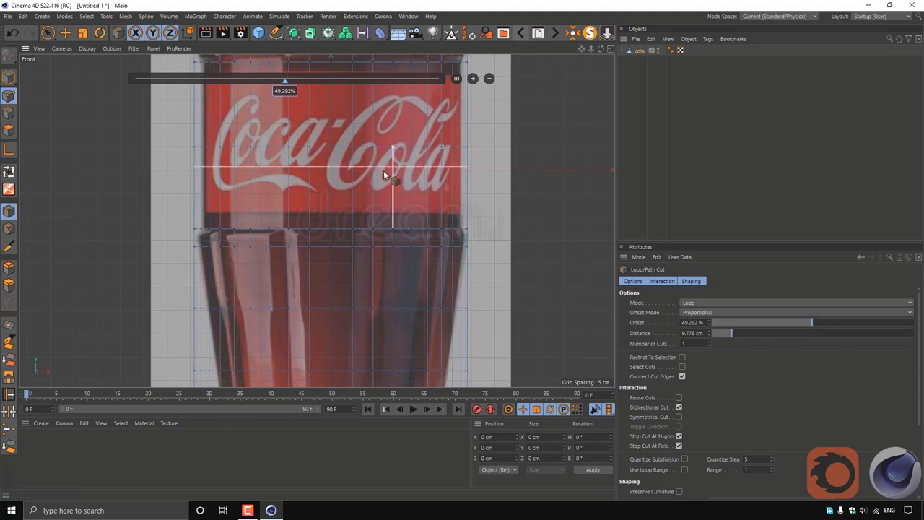
{"action": "scroll", "coordinate": [383, 170], "scroll_direction": "down", "scroll_amount": 2}
{"action": "left_click_drag", "start_coordinate": [581, 48], "coordinate": [581, 181]}
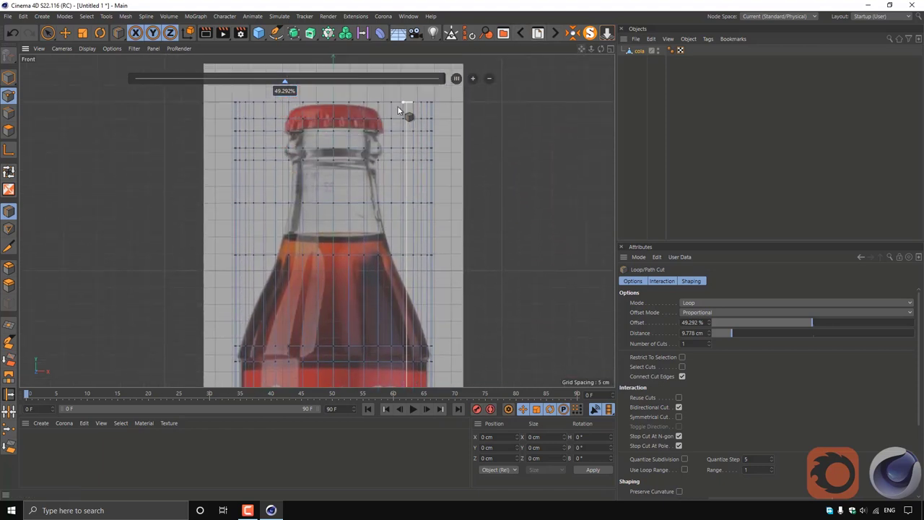
{"action": "scroll", "coordinate": [384, 54], "scroll_direction": "up", "scroll_amount": 2}
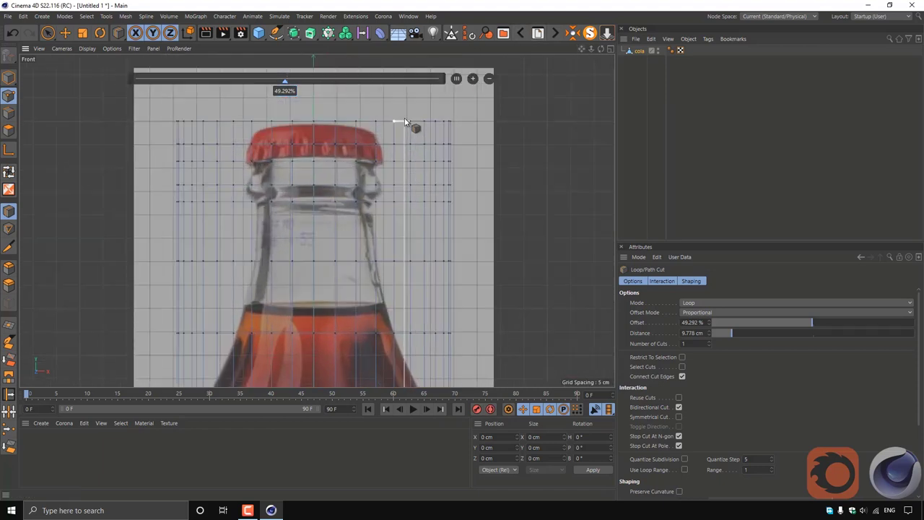
Select the top row of points and scale it inward to 18.622 cm
{"action": "key", "text": "0"}
{"action": "left_click_drag", "start_coordinate": [469, 108], "coordinate": [144, 128]}
{"action": "key", "text": "t"}
{"action": "mouse_move", "coordinate": [501, 133]}
{"action": "left_mouse_down"}
{"action": "mouse_move", "coordinate": [335, 166]}
{"action": "mouse_move", "coordinate": [115, 179]}
{"action": "left_mouse_up"}
Lower the top point row onto the cap and shrink the cap-edge row to about 47%
{"action": "key", "text": "e"}
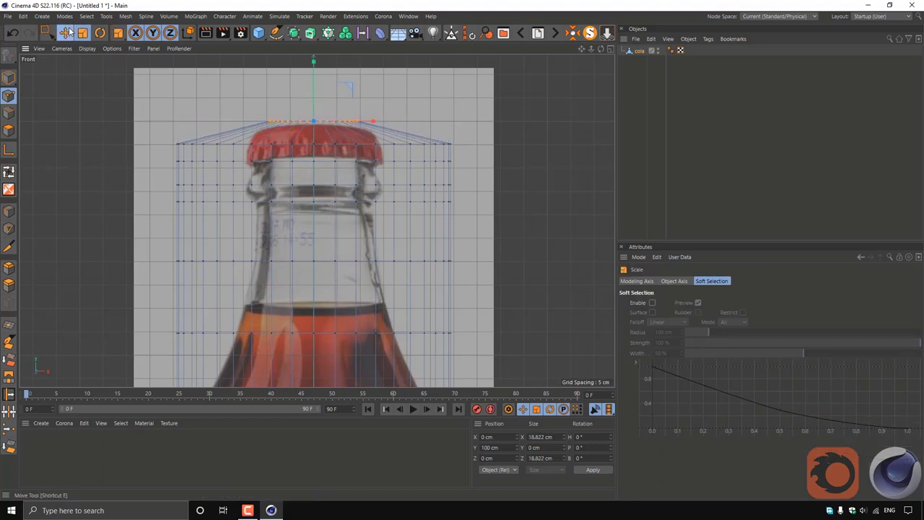
{"action": "left_click_drag", "start_coordinate": [313, 75], "coordinate": [306, 86]}
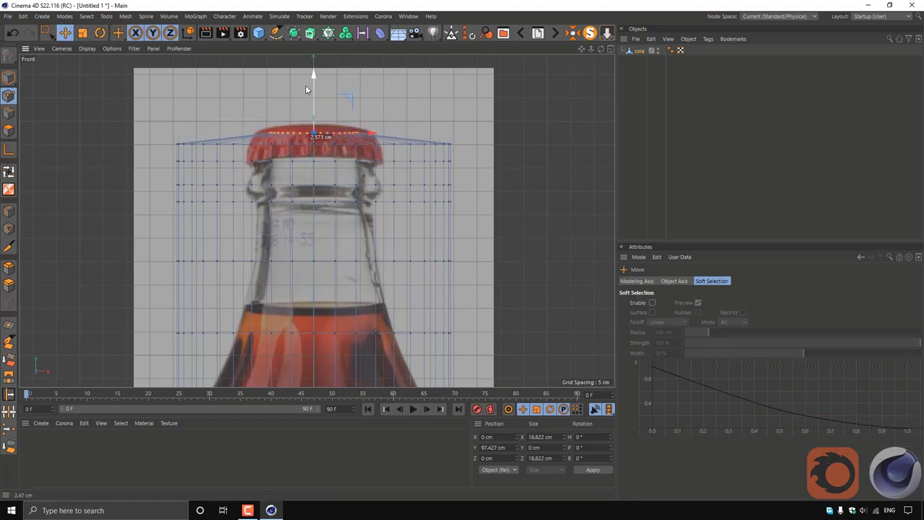
{"action": "key", "text": "0"}
{"action": "left_click_drag", "start_coordinate": [479, 141], "coordinate": [324, 147]}
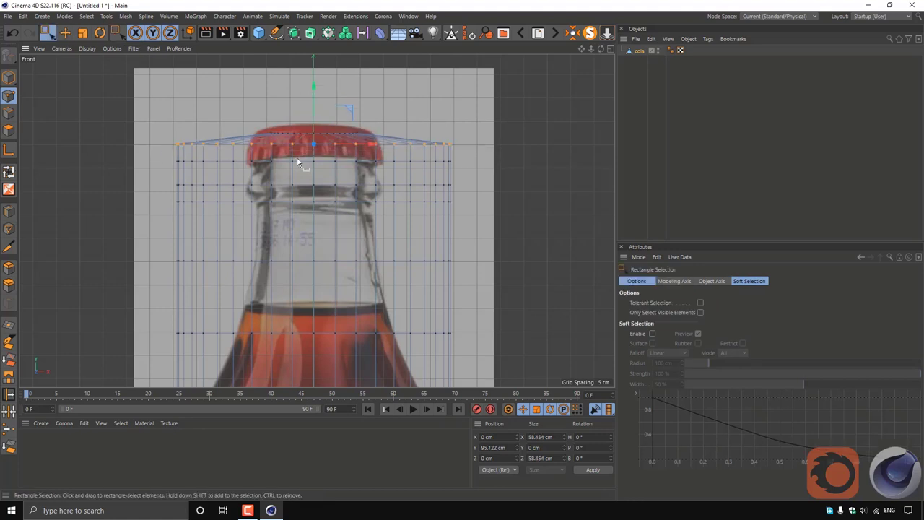
{"action": "key", "text": "t"}
{"action": "left_click_drag", "start_coordinate": [475, 170], "coordinate": [320, 192]}
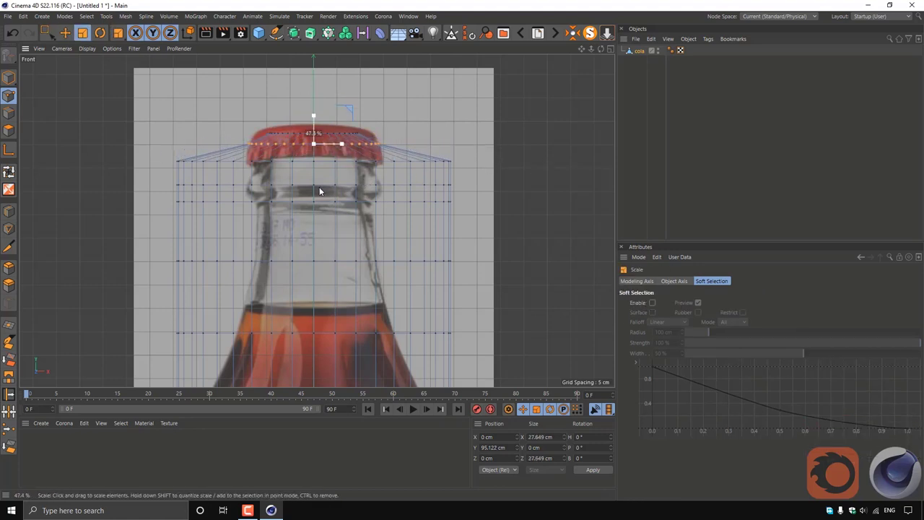
Scale the next two point rows in to the cap's width, the lower one to about 50%
{"action": "key", "text": "0"}
{"action": "left_click_drag", "start_coordinate": [479, 150], "coordinate": [153, 178]}
{"action": "key", "text": "t"}
{"action": "left_click_drag", "start_coordinate": [463, 177], "coordinate": [315, 195]}
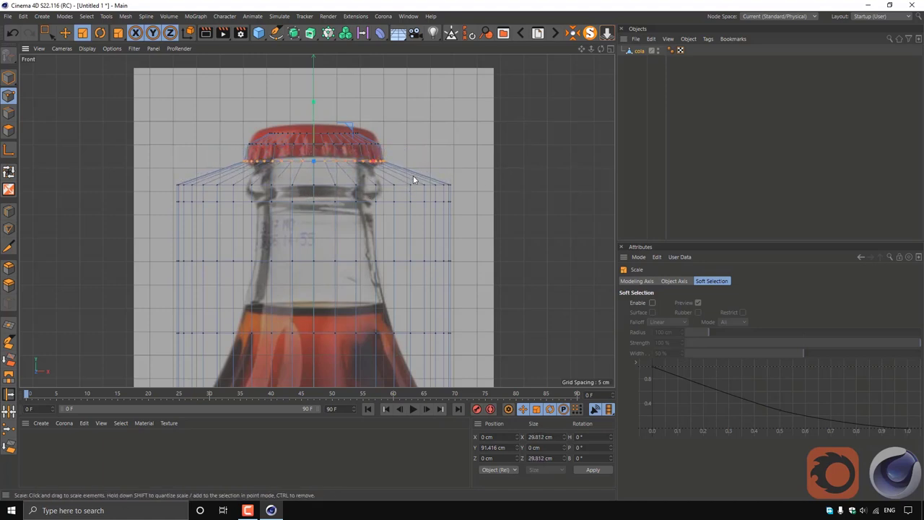
{"action": "key", "text": "0"}
{"action": "left_click_drag", "start_coordinate": [478, 170], "coordinate": [159, 191]}
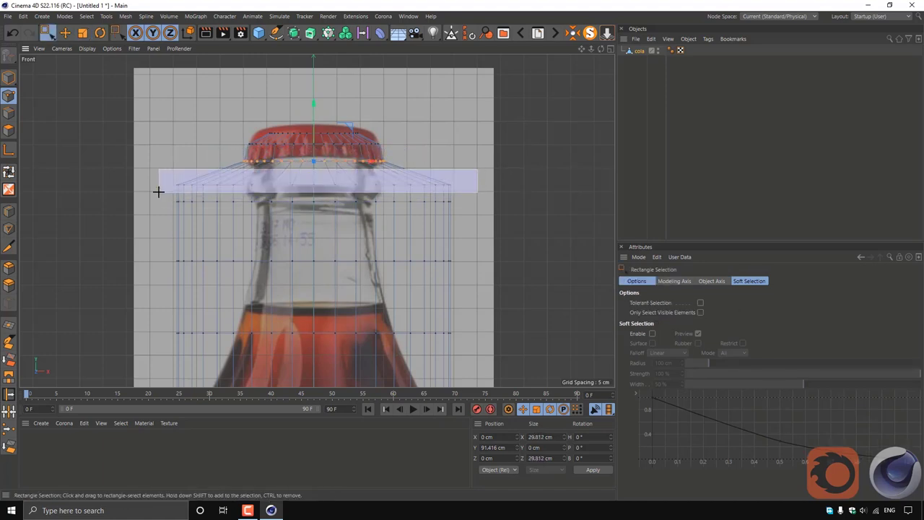
{"action": "key", "text": "t"}
{"action": "left_click_drag", "start_coordinate": [375, 181], "coordinate": [270, 178]}
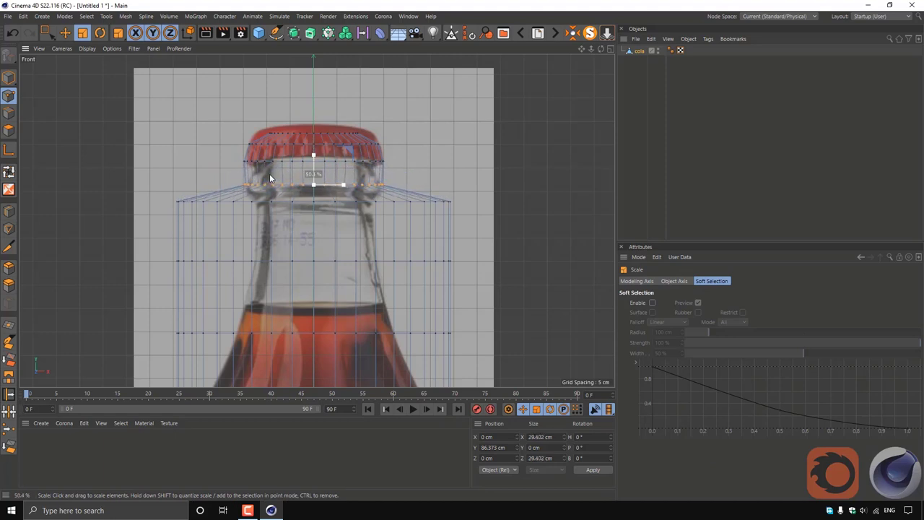
{"action": "left_click_drag", "start_coordinate": [239, 175], "coordinate": [253, 175]}
Pull the lower row in to the neck's width and widen the neck-ring row to about 115%
{"action": "key", "text": "0"}
{"action": "mouse_move", "coordinate": [504, 186]}
{"action": "left_mouse_down"}
{"action": "mouse_move", "coordinate": [293, 199]}
{"action": "mouse_move", "coordinate": [436, 205]}
{"action": "left_mouse_up"}
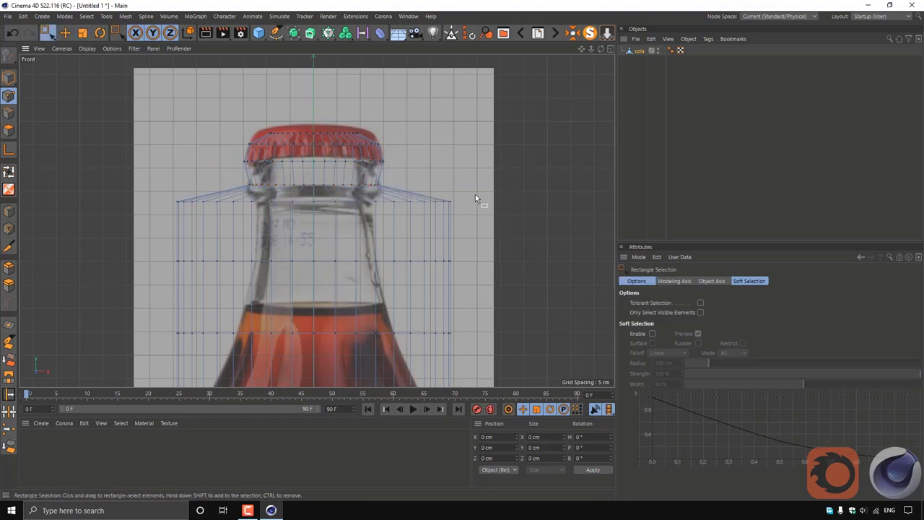
{"action": "left_click_drag", "start_coordinate": [504, 189], "coordinate": [163, 214]}
{"action": "key", "text": "t"}
{"action": "left_click_drag", "start_coordinate": [523, 214], "coordinate": [247, 215]}
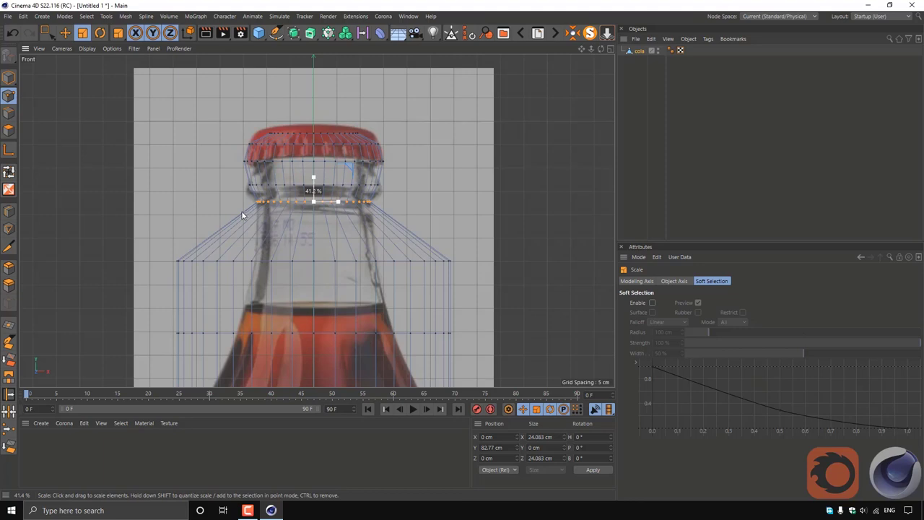
{"action": "key", "text": "0"}
{"action": "left_click_drag", "start_coordinate": [412, 173], "coordinate": [217, 204]}
{"action": "key", "text": "t"}
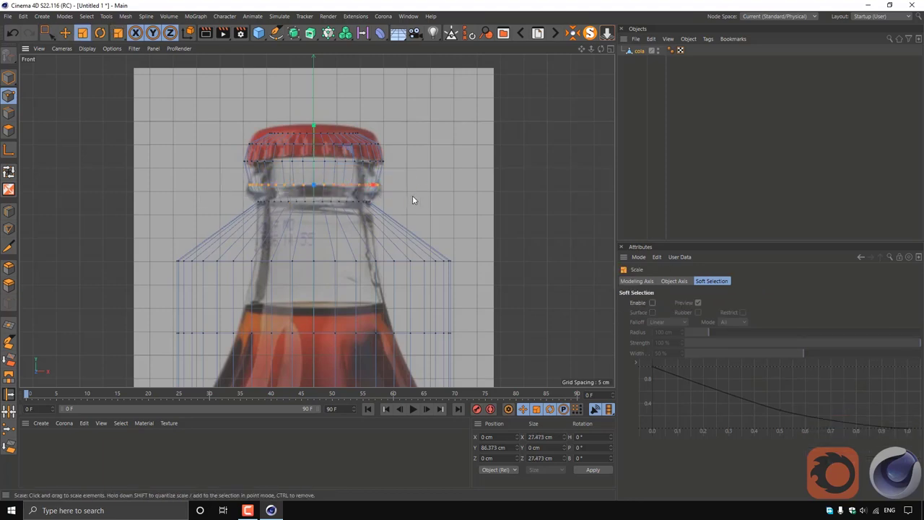
{"action": "left_click_drag", "start_coordinate": [412, 199], "coordinate": [477, 193]}
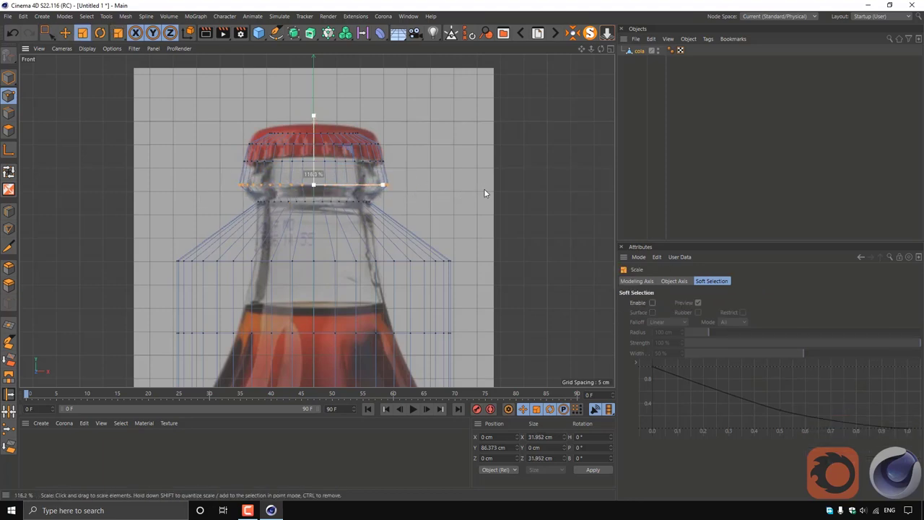
Slightly narrow the row under the cap and nudge the ring below it along the neck
{"action": "key", "text": "0"}
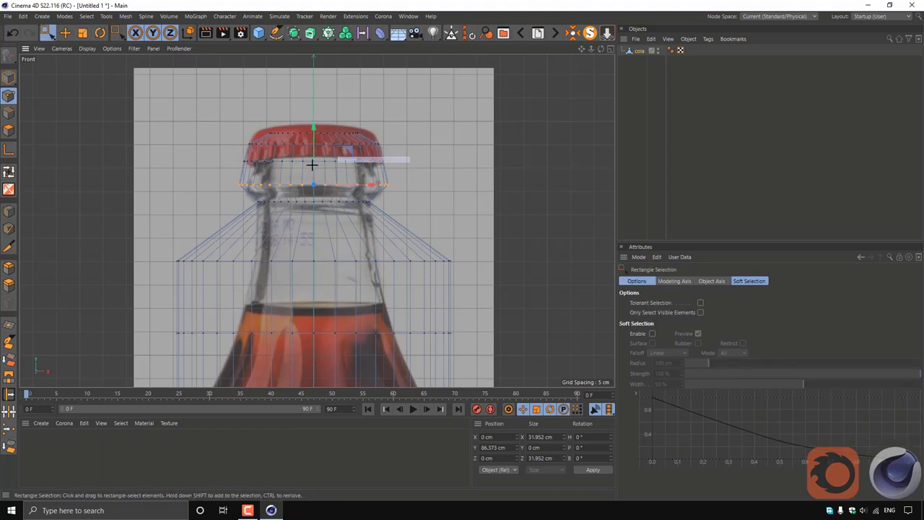
{"action": "left_click_drag", "start_coordinate": [410, 156], "coordinate": [215, 181]}
{"action": "key", "text": "t"}
{"action": "mouse_move", "coordinate": [420, 174]}
{"action": "left_mouse_down"}
{"action": "mouse_move", "coordinate": [416, 182]}
{"action": "mouse_move", "coordinate": [356, 177]}
{"action": "left_mouse_up"}
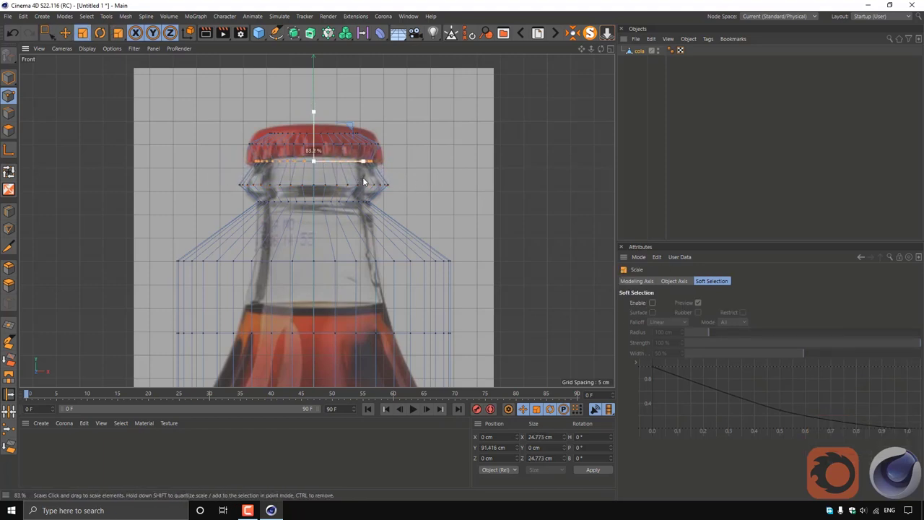
{"action": "key", "text": "0"}
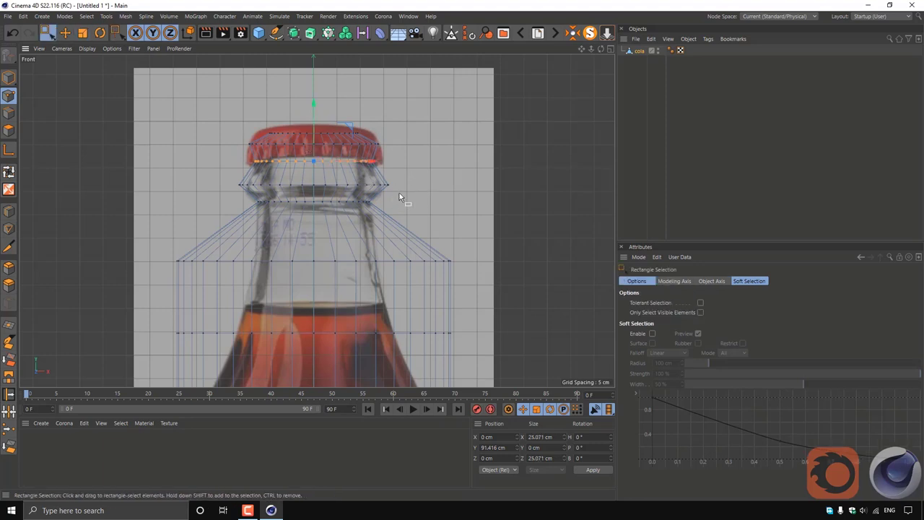
{"action": "left_click_drag", "start_coordinate": [399, 193], "coordinate": [235, 215]}
{"action": "left_click_drag", "start_coordinate": [316, 163], "coordinate": [317, 158]}
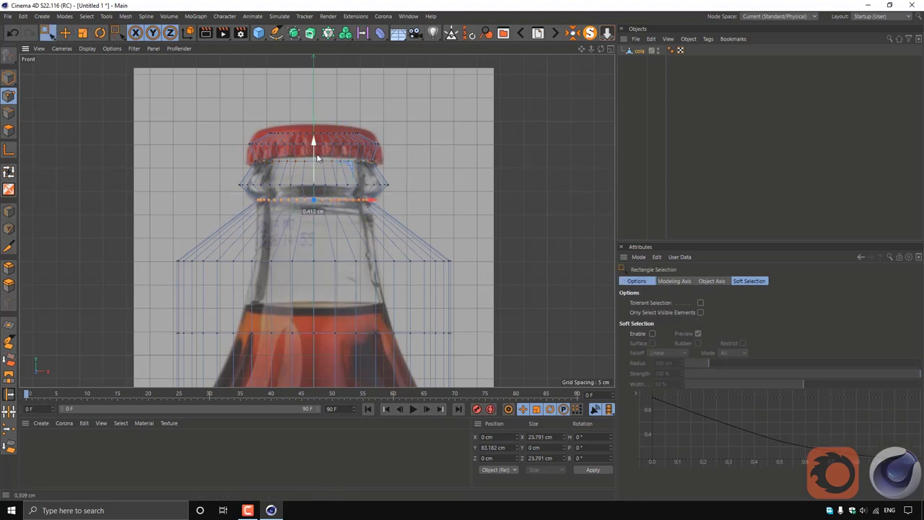
Shrink the lip-flare ring and the next ring down to fit the narrow neck
{"action": "left_click_drag", "start_coordinate": [408, 175], "coordinate": [215, 194]}
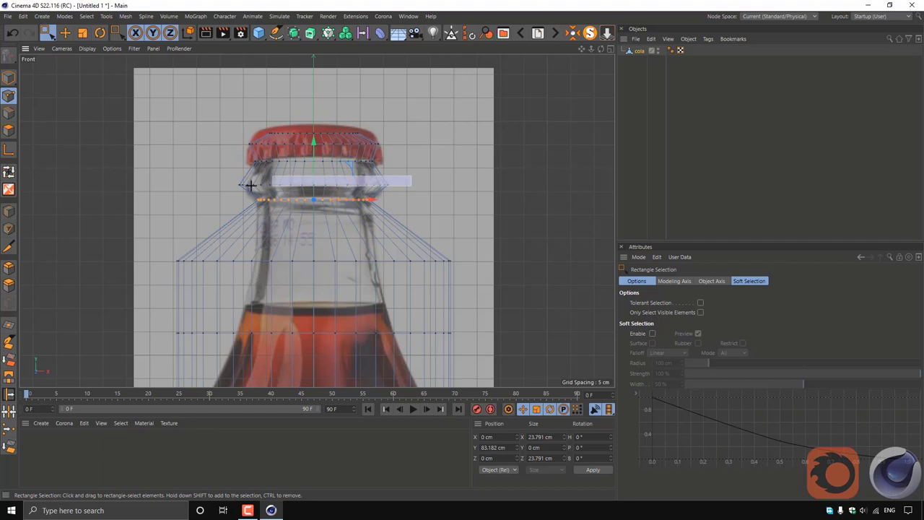
{"action": "key", "text": "t"}
{"action": "left_click_drag", "start_coordinate": [457, 195], "coordinate": [448, 193]}
{"action": "key", "text": "0"}
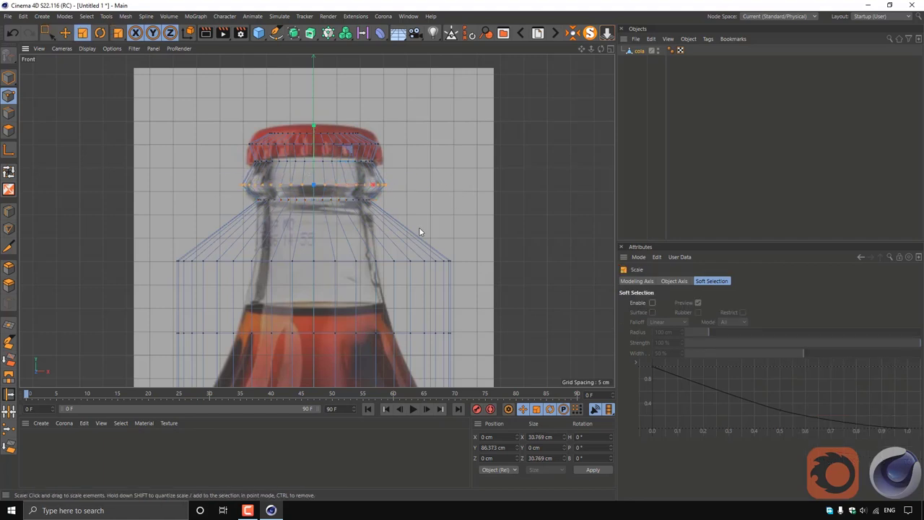
{"action": "left_click_drag", "start_coordinate": [477, 247], "coordinate": [111, 283]}
{"action": "key", "text": "t"}
{"action": "left_click_drag", "start_coordinate": [487, 226], "coordinate": [239, 236]}
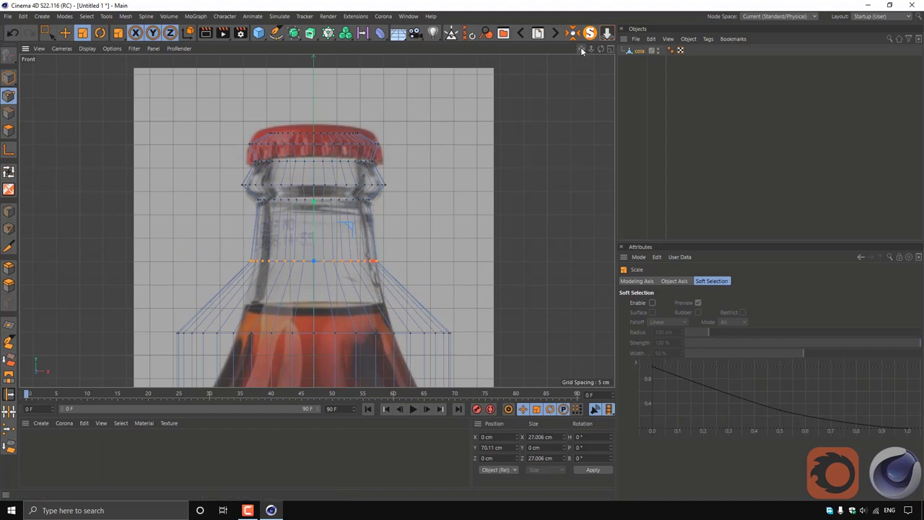
Shrink the point ring at the top of the shoulder to the reference outline
{"action": "middle_click_drag", "start_coordinate": [308, 345], "coordinate": [314, 237], "text": "alt"}
{"action": "key", "text": "0"}
{"action": "left_click_drag", "start_coordinate": [314, 237], "coordinate": [160, 241]}
{"action": "key", "text": "t"}
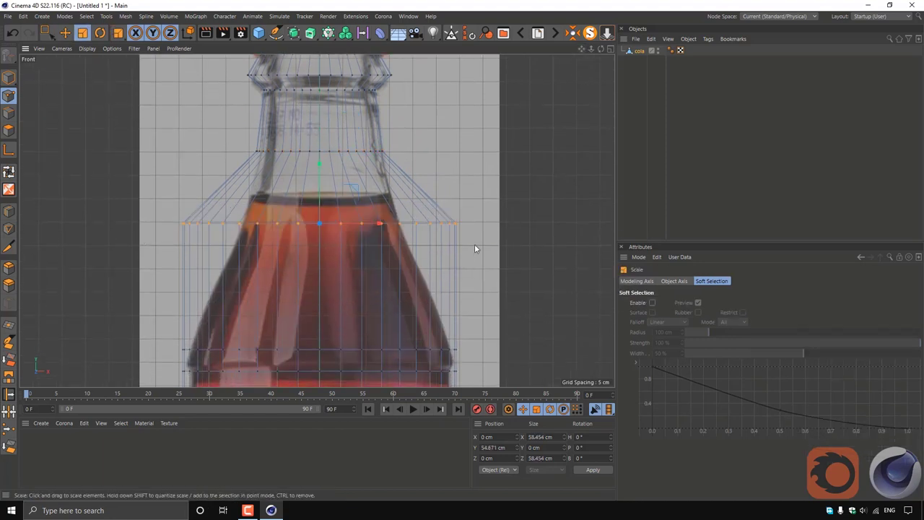
{"action": "left_click_drag", "start_coordinate": [474, 244], "coordinate": [301, 253]}
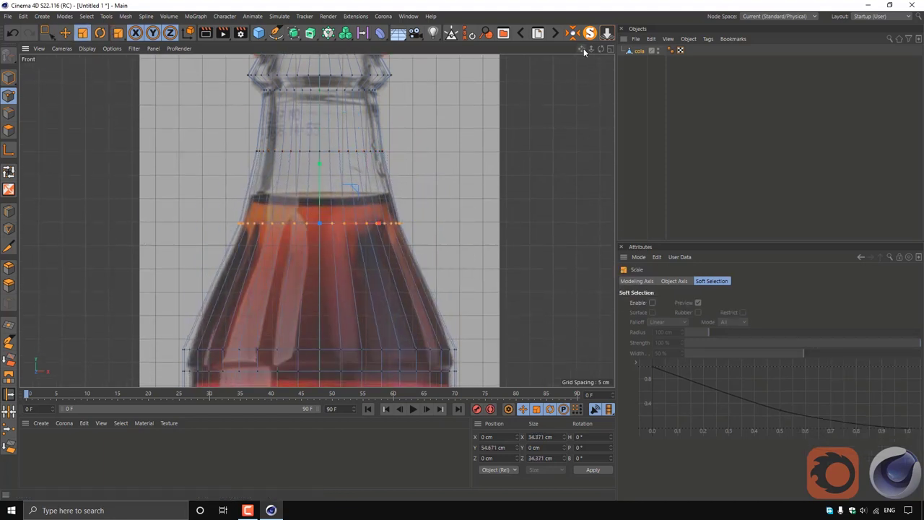
Shrink the ring at the top of the label slightly
{"action": "left_click_drag", "start_coordinate": [582, 48], "coordinate": [573, 14]}
{"action": "key", "text": "0"}
{"action": "left_click_drag", "start_coordinate": [473, 240], "coordinate": [145, 269]}
{"action": "key", "text": "t"}
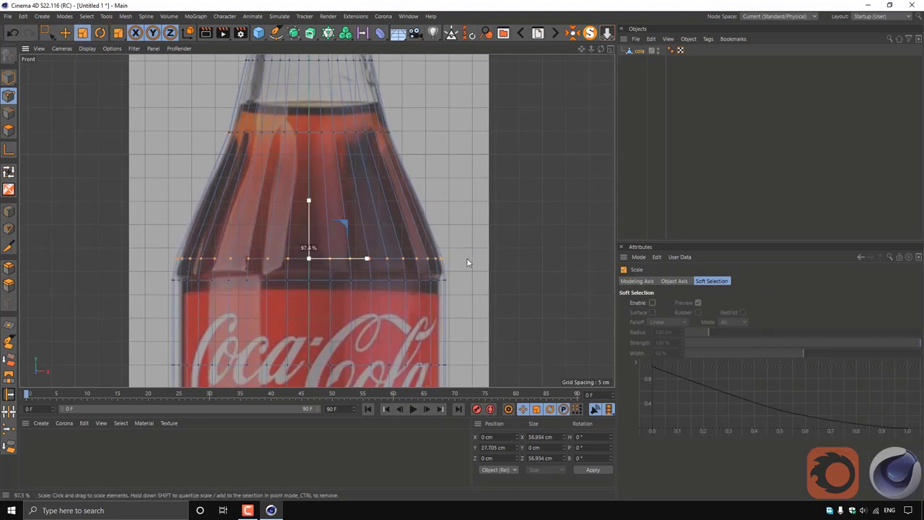
{"action": "key", "text": "0"}
{"action": "left_click_drag", "start_coordinate": [467, 275], "coordinate": [146, 293]}
{"action": "key", "text": "t"}
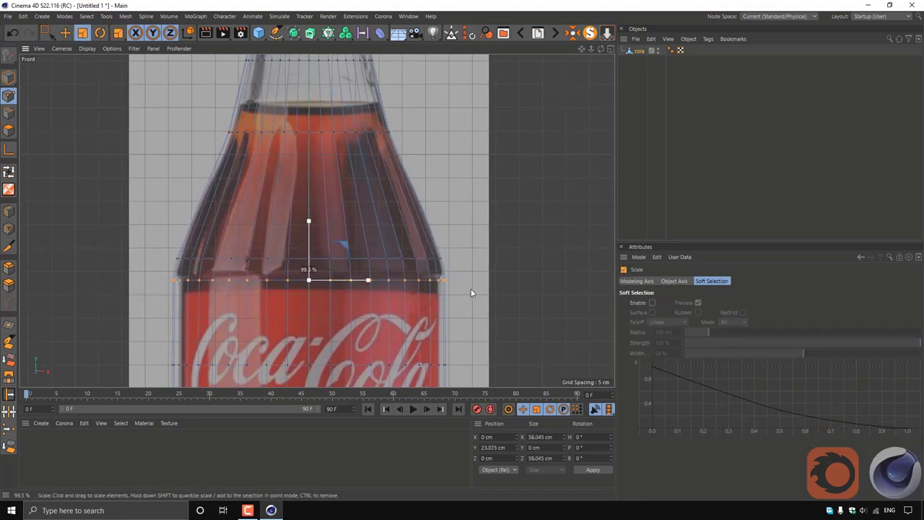
{"action": "left_click_drag", "start_coordinate": [471, 288], "coordinate": [442, 288]}
Widen the shoulder-base ring slightly and lower it about 2 cm, then 1.3 cm more
{"action": "key", "text": "0"}
{"action": "left_click_drag", "start_coordinate": [470, 244], "coordinate": [152, 266]}
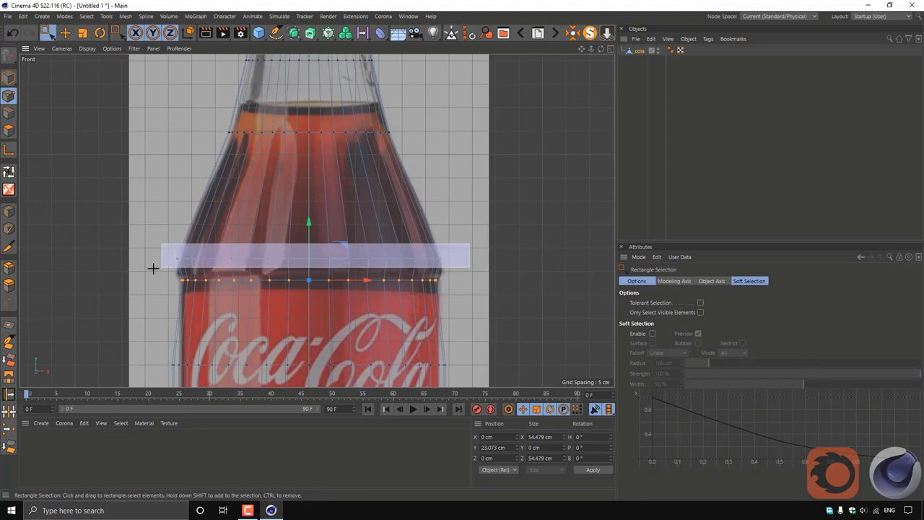
{"action": "key", "text": "t"}
{"action": "left_click_drag", "start_coordinate": [471, 278], "coordinate": [483, 279]}
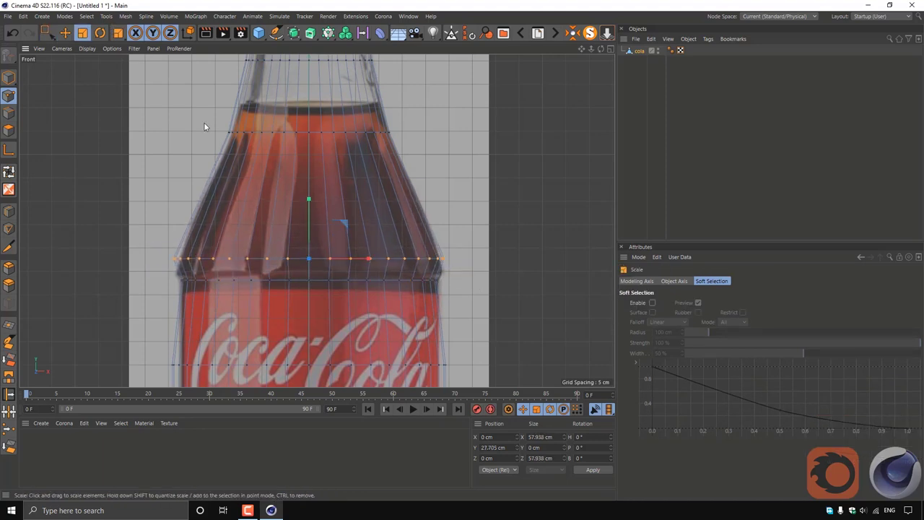
{"action": "key", "text": "e"}
{"action": "left_click_drag", "start_coordinate": [307, 218], "coordinate": [318, 255]}
{"action": "key", "text": "t"}
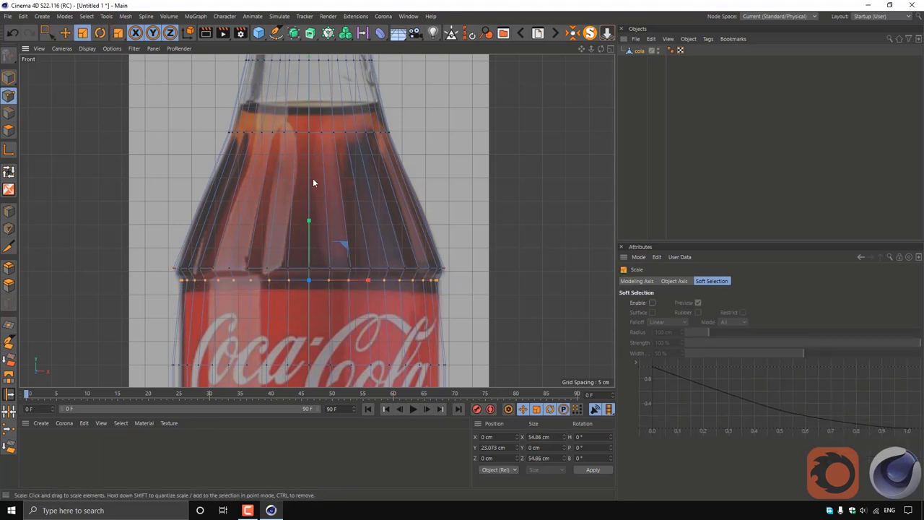
{"action": "key", "text": "e"}
{"action": "left_click_drag", "start_coordinate": [311, 243], "coordinate": [309, 253]}
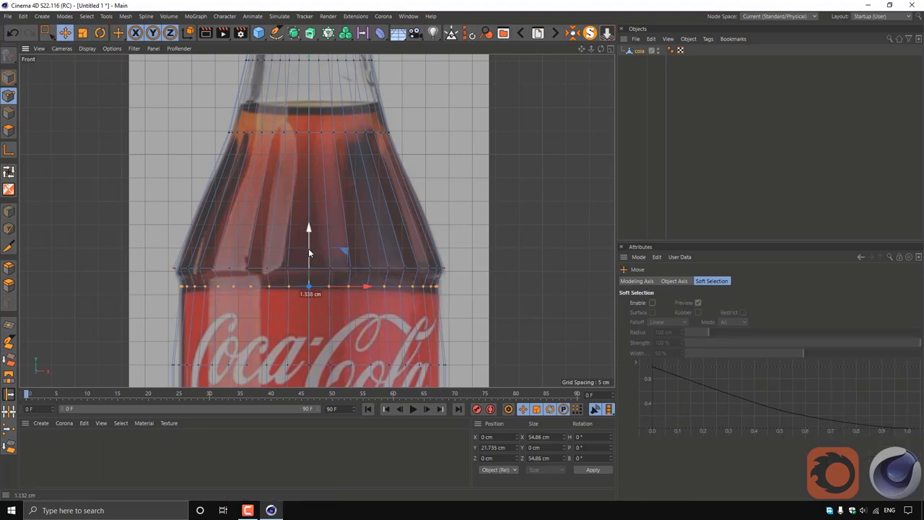
Raise the shoulder-base ring to Y 26.469 cm, narrow it to 57.127 cm, then select the mid-label ring
{"action": "key", "text": "t"}
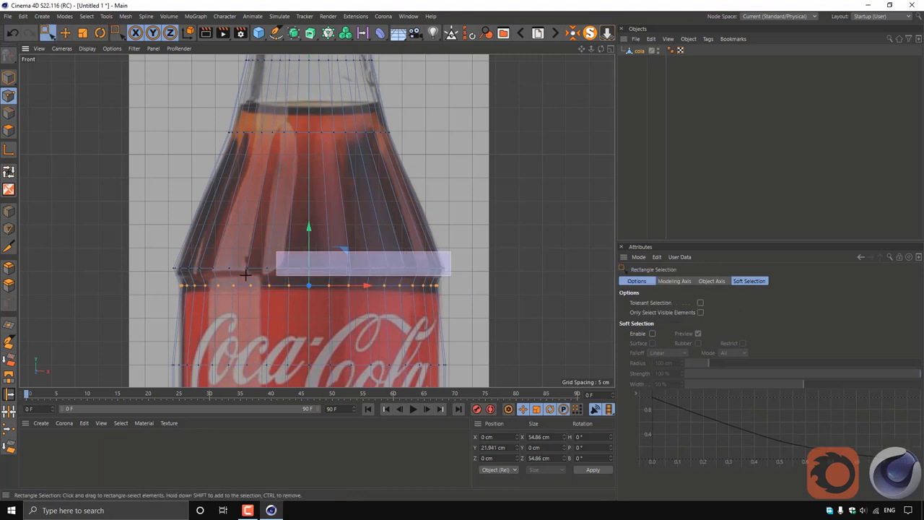
{"action": "left_click_drag", "start_coordinate": [455, 253], "coordinate": [155, 279]}
{"action": "key", "text": "e"}
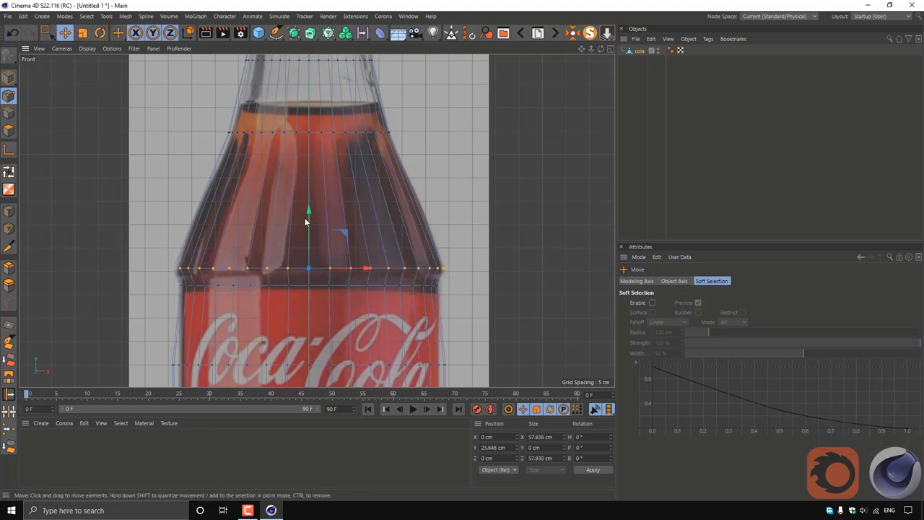
{"action": "left_click_drag", "start_coordinate": [309, 217], "coordinate": [309, 225]}
{"action": "key", "text": "0"}
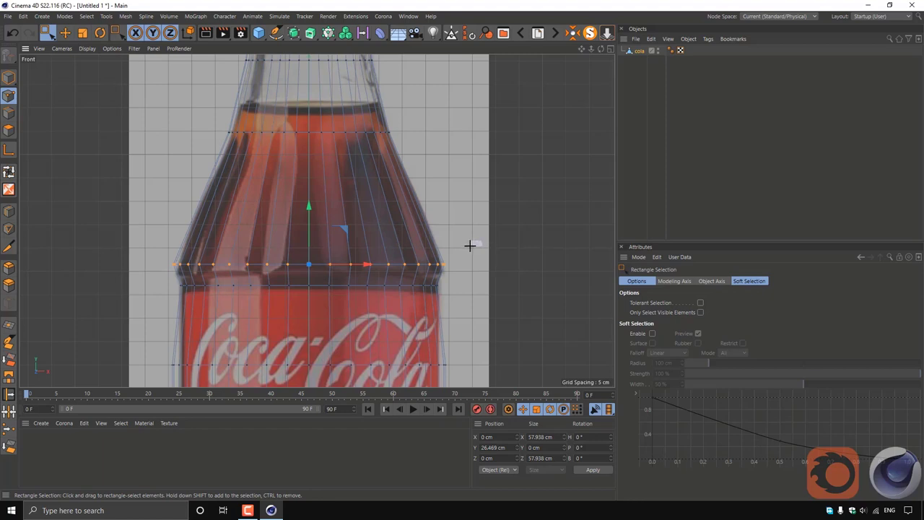
{"action": "left_click_drag", "start_coordinate": [462, 248], "coordinate": [134, 278]}
{"action": "key", "text": "t"}
{"action": "left_click_drag", "start_coordinate": [470, 227], "coordinate": [465, 228]}
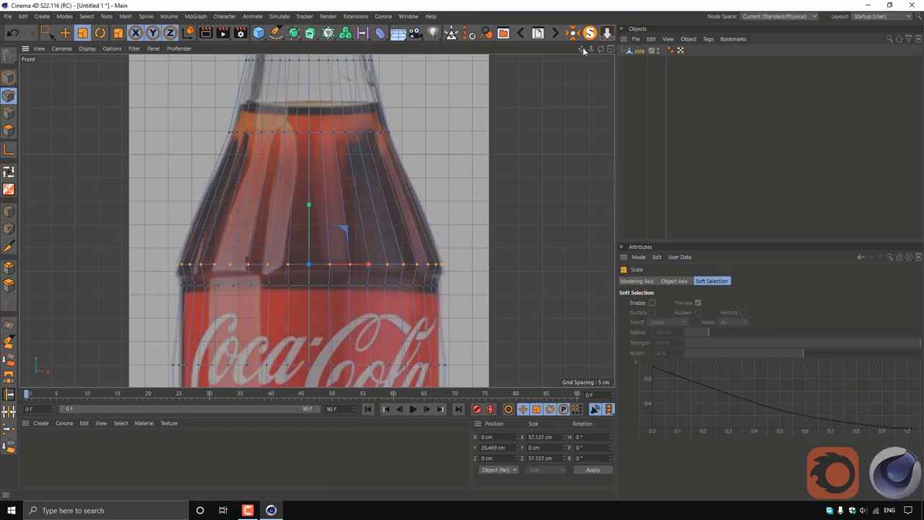
{"action": "left_click_drag", "start_coordinate": [584, 51], "coordinate": [584, 124]}
{"action": "left_click_drag", "start_coordinate": [468, 276], "coordinate": [134, 316]}
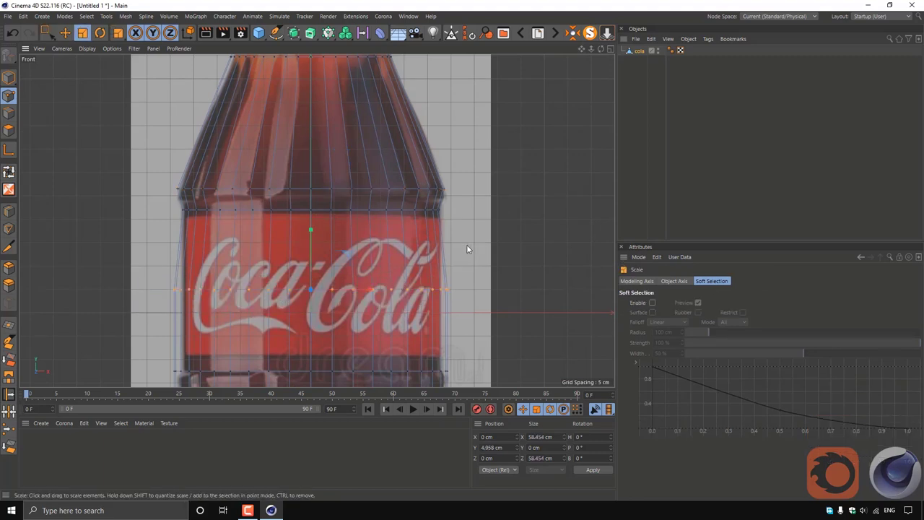
Shrink the mid-label, label-bottom and just-below-label rings slightly
{"action": "left_click_drag", "start_coordinate": [467, 244], "coordinate": [453, 246]}
{"action": "left_click_drag", "start_coordinate": [584, 48], "coordinate": [583, 146]}
{"action": "key", "text": "0"}
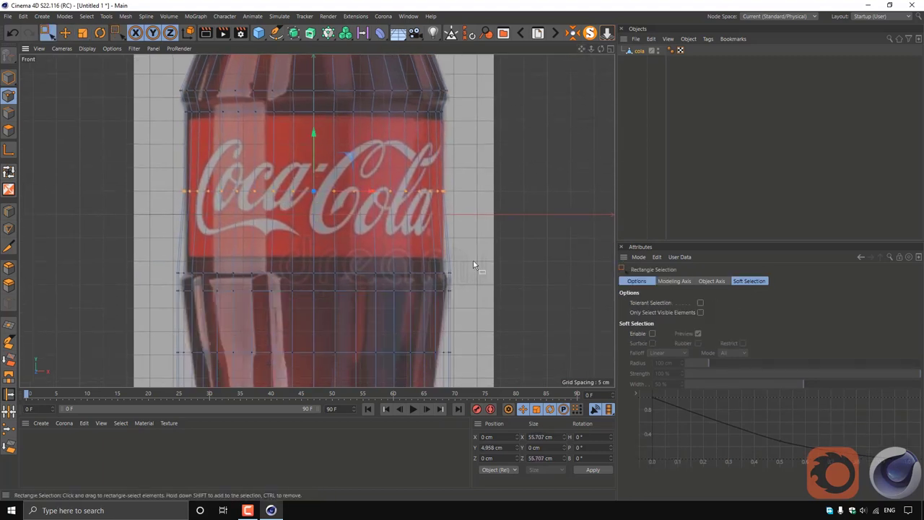
{"action": "left_click_drag", "start_coordinate": [474, 265], "coordinate": [163, 281]}
{"action": "key", "text": "t"}
{"action": "left_click_drag", "start_coordinate": [463, 250], "coordinate": [448, 245]}
{"action": "key", "text": "0"}
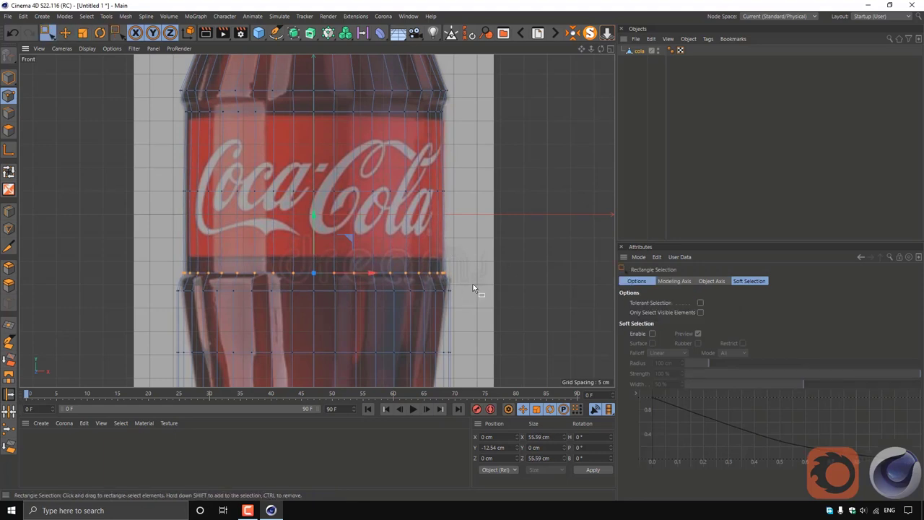
{"action": "left_click_drag", "start_coordinate": [473, 283], "coordinate": [200, 314]}
{"action": "key", "text": "t"}
{"action": "left_click_drag", "start_coordinate": [473, 270], "coordinate": [462, 289]}
Narrow the lower waist ring to the outline and widen the ring below the label slightly
{"action": "key", "text": "0"}
{"action": "left_click_drag", "start_coordinate": [477, 345], "coordinate": [207, 363]}
{"action": "key", "text": "t"}
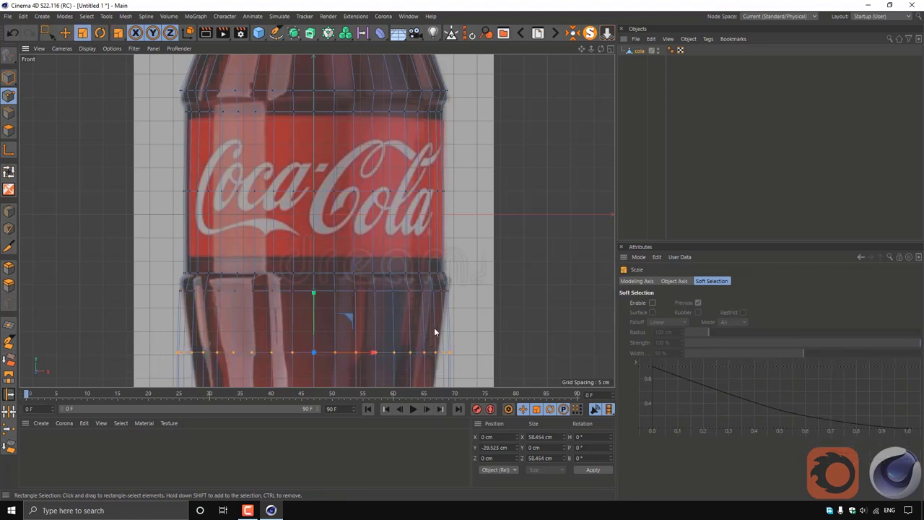
{"action": "mouse_move", "coordinate": [434, 328]}
{"action": "left_mouse_down"}
{"action": "mouse_move", "coordinate": [451, 315]}
{"action": "mouse_move", "coordinate": [147, 311]}
{"action": "left_mouse_up"}
{"action": "key", "text": "0"}
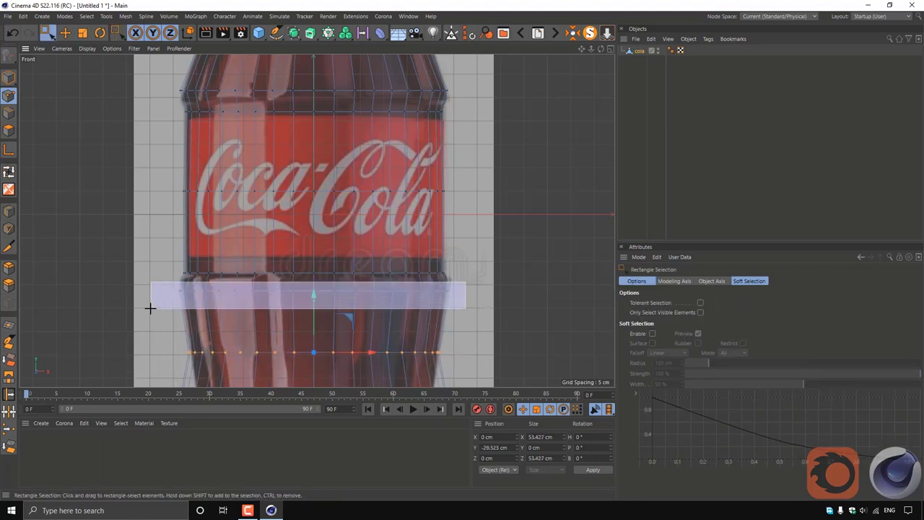
{"action": "key", "text": "t"}
{"action": "left_click_drag", "start_coordinate": [475, 270], "coordinate": [479, 289]}
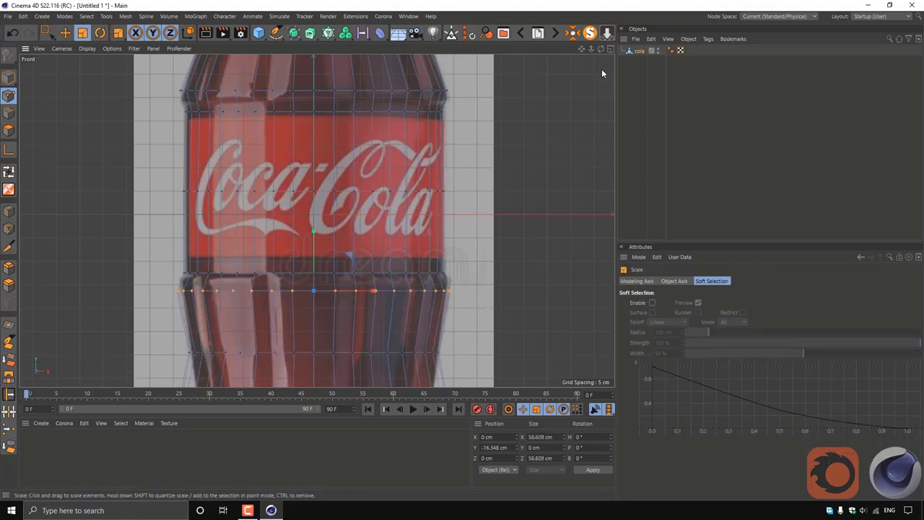
Narrow the lower body rings toward the bottle's reference waist
{"action": "middle_click_drag", "start_coordinate": [470, 361], "coordinate": [469, 224], "text": "alt"}
{"action": "key", "text": "0"}
{"action": "left_click_drag", "start_coordinate": [465, 280], "coordinate": [164, 322]}
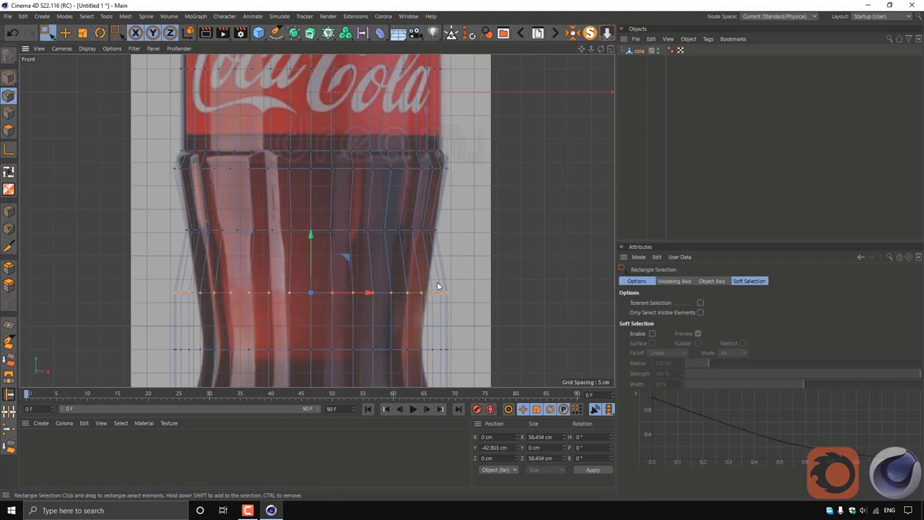
{"action": "key", "text": "t"}
{"action": "mouse_move", "coordinate": [436, 287]}
{"action": "left_mouse_down"}
{"action": "mouse_move", "coordinate": [436, 273]}
{"action": "mouse_move", "coordinate": [417, 276]}
{"action": "left_mouse_up"}
{"action": "key", "text": "0"}
{"action": "left_click_drag", "start_coordinate": [458, 325], "coordinate": [152, 356]}
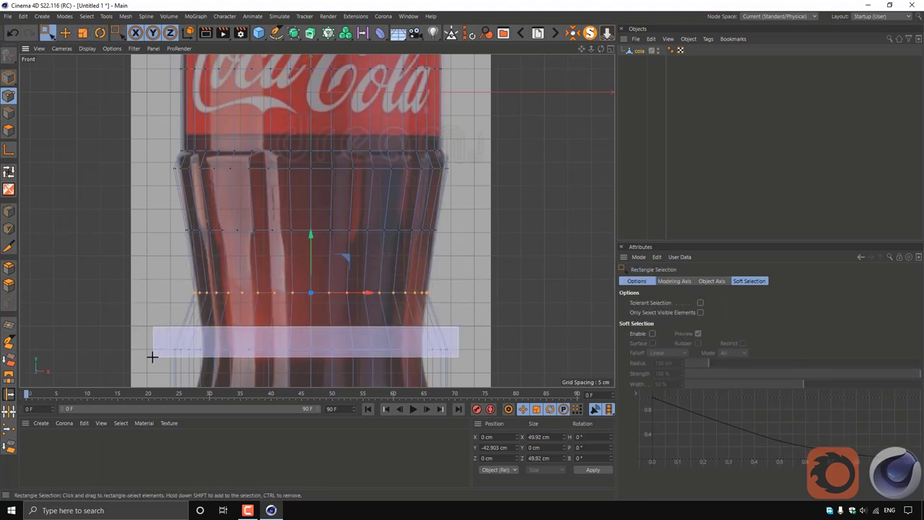
{"action": "key", "text": "t"}
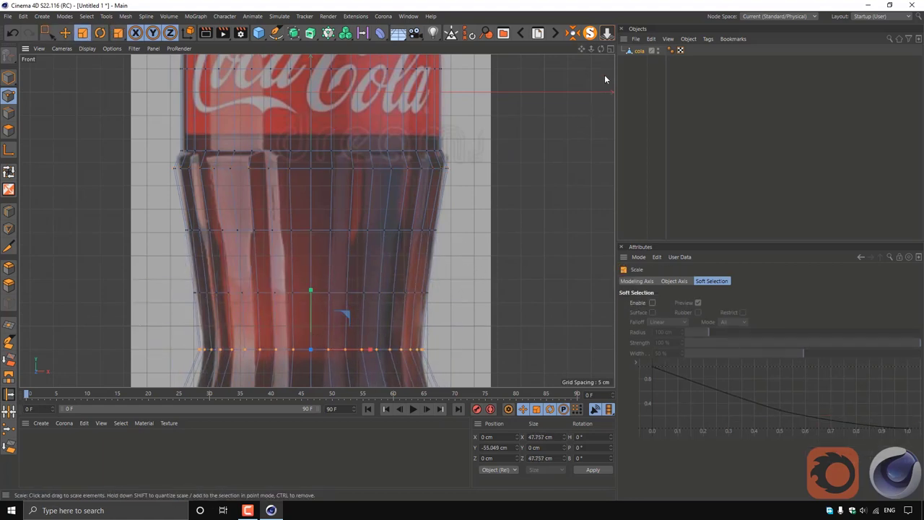
{"action": "middle_click_drag", "start_coordinate": [318, 294], "coordinate": [313, 134], "text": "alt"}
{"action": "key", "text": "0"}
{"action": "left_click_drag", "start_coordinate": [474, 237], "coordinate": [150, 274]}
{"action": "key", "text": "t"}
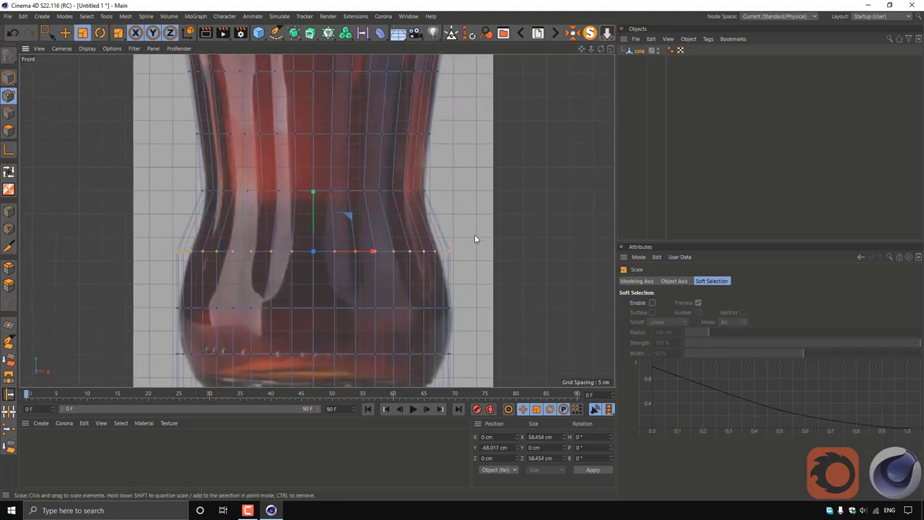
{"action": "left_click_drag", "start_coordinate": [474, 239], "coordinate": [439, 240]}
Widen the ring at the base bulge and pull the bottom ring inward
{"action": "key", "text": "0"}
{"action": "left_click_drag", "start_coordinate": [467, 291], "coordinate": [169, 325]}
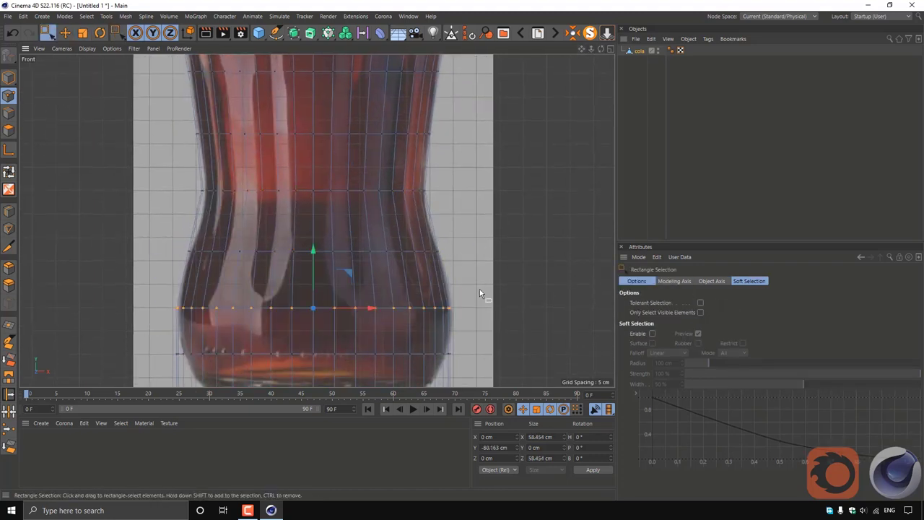
{"action": "key", "text": "t"}
{"action": "left_click_drag", "start_coordinate": [359, 289], "coordinate": [484, 304]}
{"action": "key", "text": "0"}
{"action": "left_click_drag", "start_coordinate": [466, 339], "coordinate": [212, 366]}
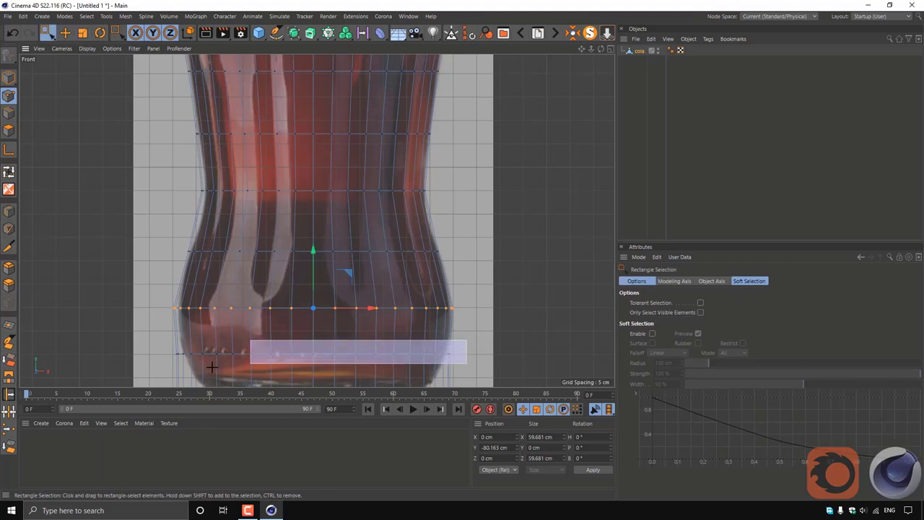
{"action": "key", "text": "t"}
{"action": "left_click_drag", "start_coordinate": [424, 335], "coordinate": [468, 316]}
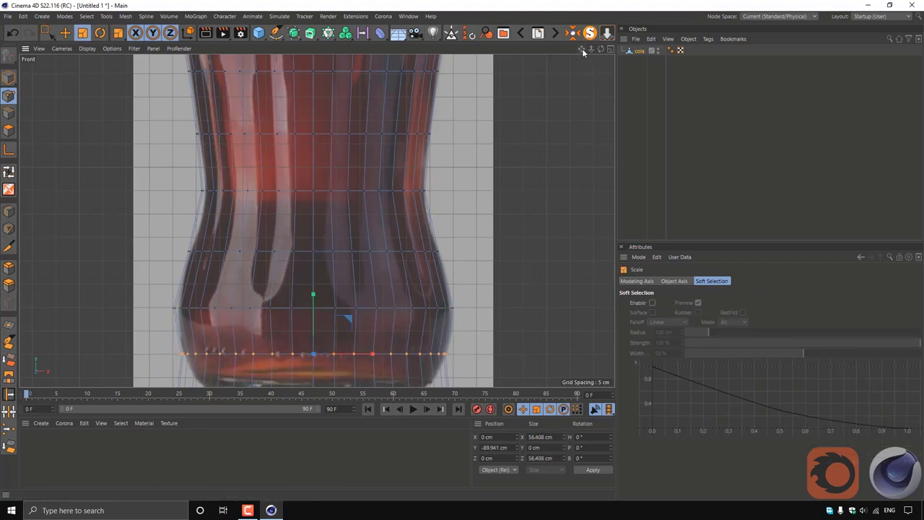
Scale the bottom ring to about 65% (40.041 cm) and raise it slightly to Y -99.28
{"action": "left_click_drag", "start_coordinate": [583, 51], "coordinate": [562, 76]}
{"action": "key", "text": "0"}
{"action": "left_click_drag", "start_coordinate": [489, 297], "coordinate": [168, 330]}
{"action": "key", "text": "t"}
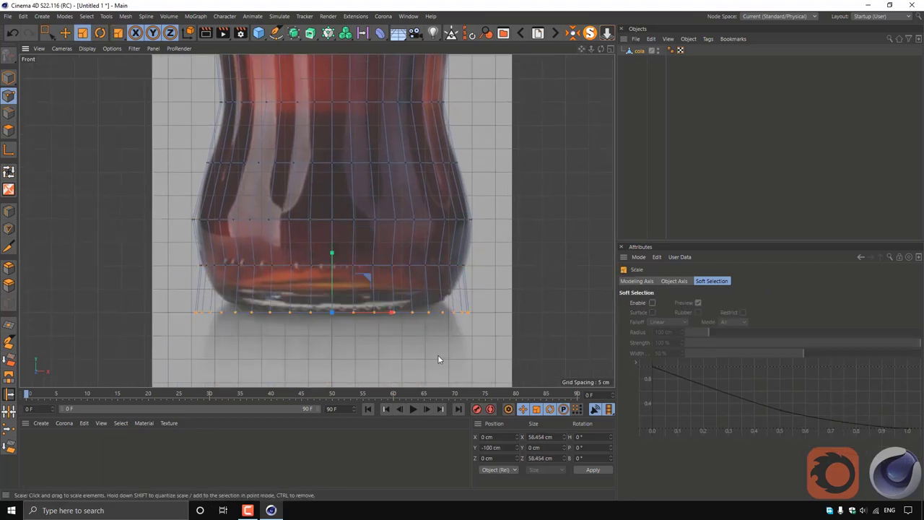
{"action": "mouse_move", "coordinate": [437, 359]}
{"action": "left_mouse_down"}
{"action": "mouse_move", "coordinate": [236, 347]}
{"action": "mouse_move", "coordinate": [270, 346]}
{"action": "left_mouse_up"}
{"action": "left_click", "coordinate": [67, 34]}
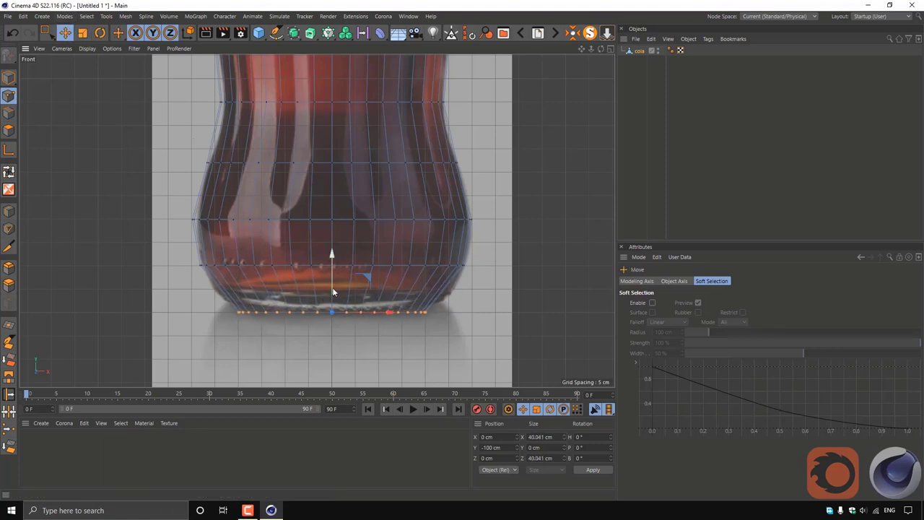
{"action": "left_click_drag", "start_coordinate": [429, 312], "coordinate": [429, 309]}
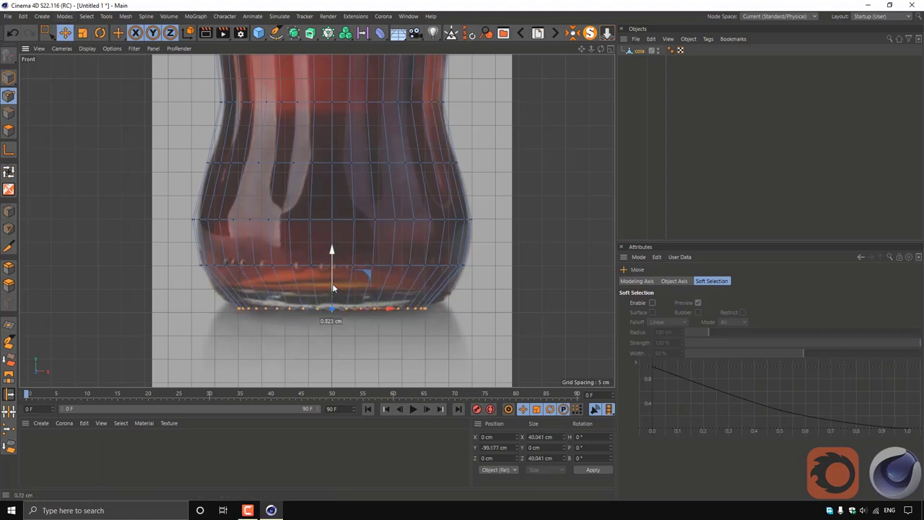
Select the ring just above the base for scaling to about 102% (51.376 cm)
{"action": "left_click", "coordinate": [9, 210]}
{"action": "key", "text": "0"}
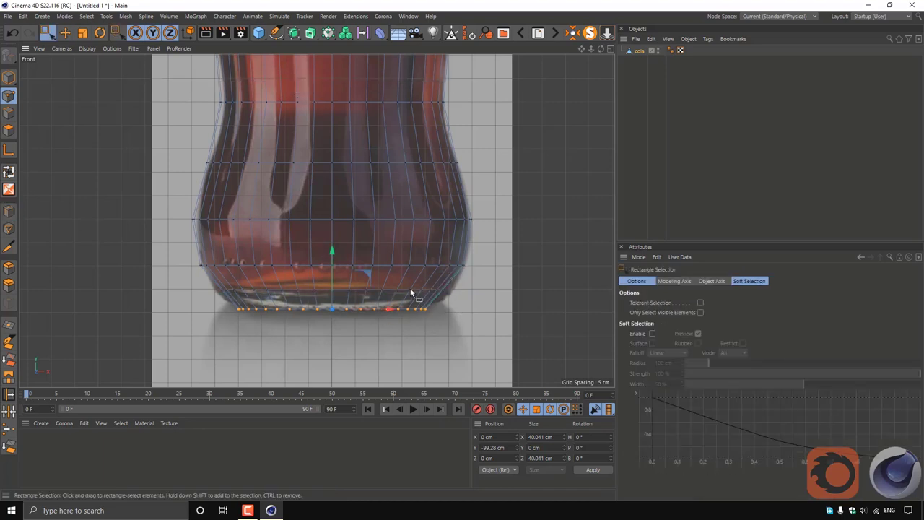
{"action": "mouse_move", "coordinate": [469, 283]}
{"action": "left_mouse_down"}
{"action": "mouse_move", "coordinate": [211, 305]}
{"action": "mouse_move", "coordinate": [340, 358]}
{"action": "mouse_move", "coordinate": [370, 358]}
{"action": "left_mouse_up"}
{"action": "key", "text": "t"}
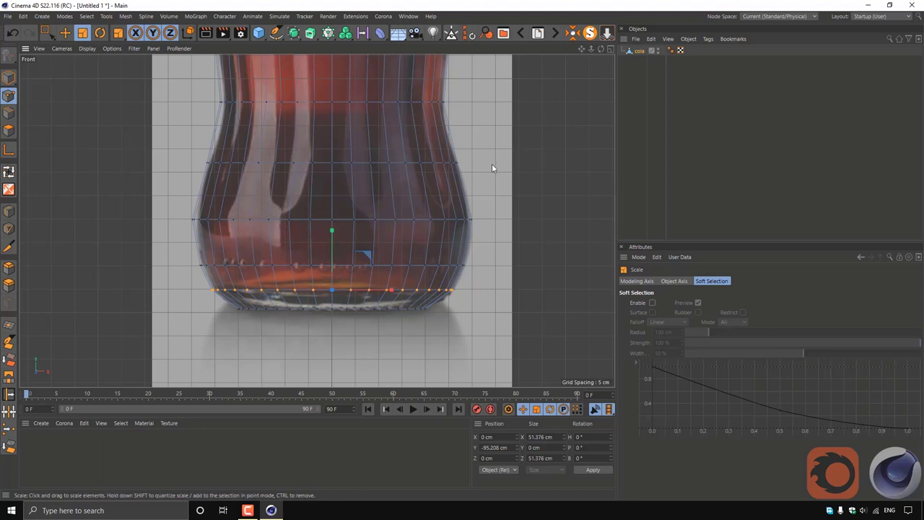
{"action": "scroll", "coordinate": [410, 179], "scroll_direction": "down", "scroll_amount": 3}
{"action": "mouse_move", "coordinate": [581, 49]}
{"action": "left_mouse_down"}
{"action": "mouse_move", "coordinate": [574, 47]}
{"action": "mouse_move", "coordinate": [582, 107]}
{"action": "left_mouse_up"}
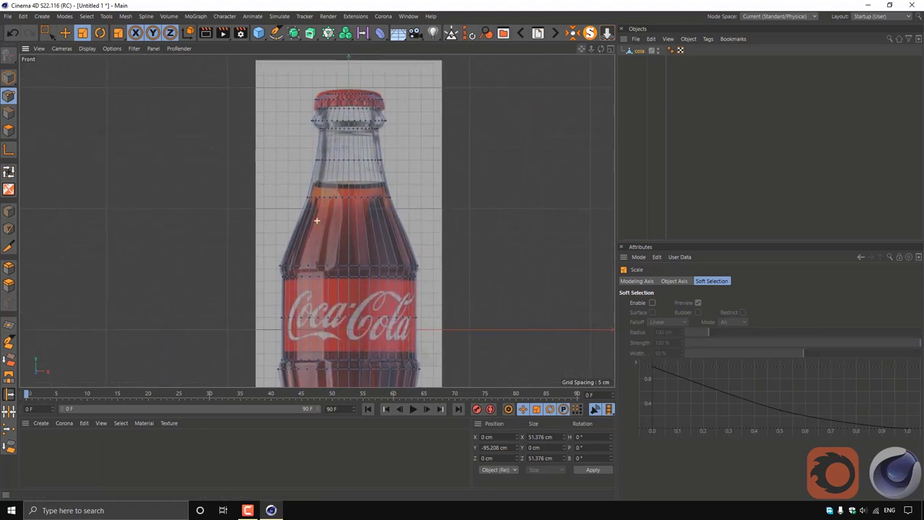
{"action": "middle_click", "coordinate": [304, 132]}
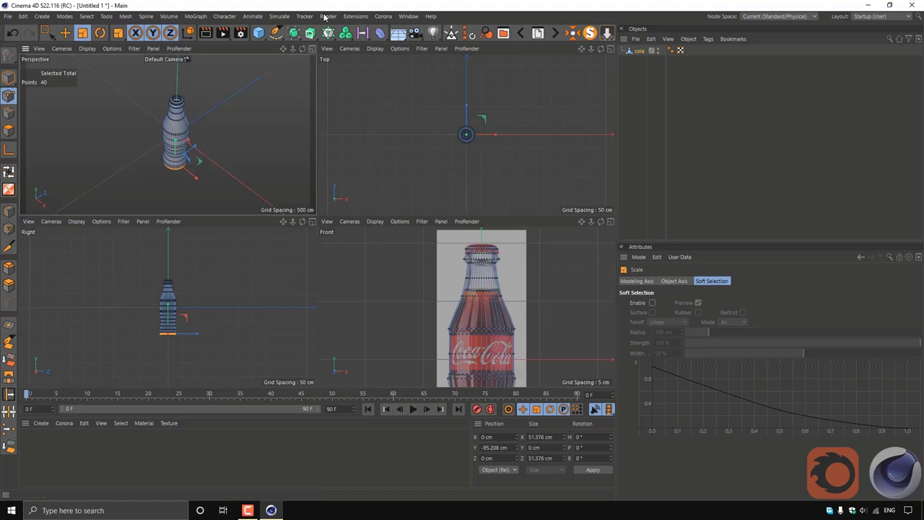
{"action": "left_click", "coordinate": [312, 49]}
{"action": "left_click_drag", "start_coordinate": [600, 48], "coordinate": [564, 69]}
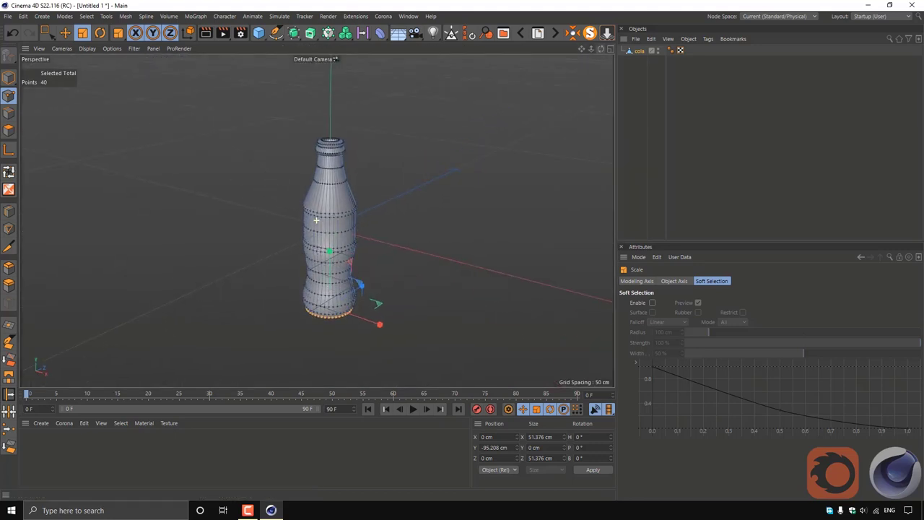
{"action": "scroll", "coordinate": [330, 203], "scroll_direction": "up", "scroll_amount": 5}
{"action": "left_click", "coordinate": [9, 78]}
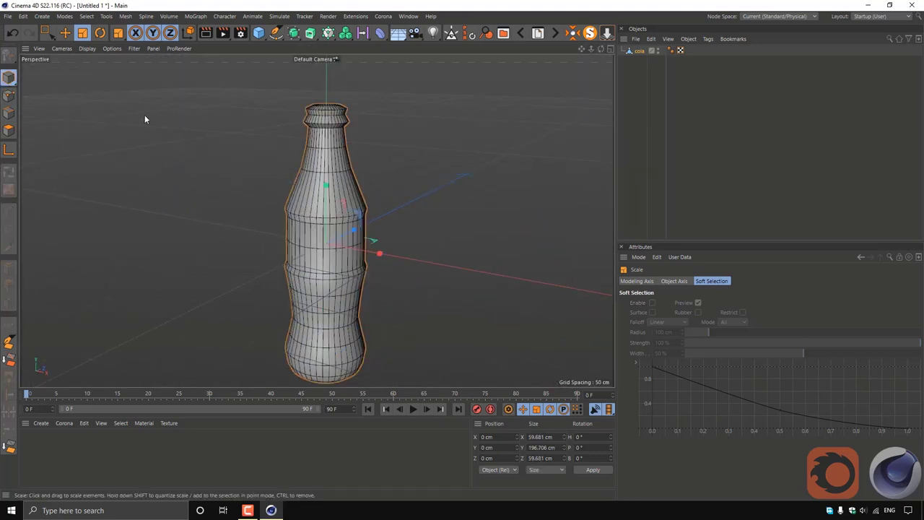
{"action": "left_click", "coordinate": [86, 49]}
{"action": "left_click", "coordinate": [108, 63]}
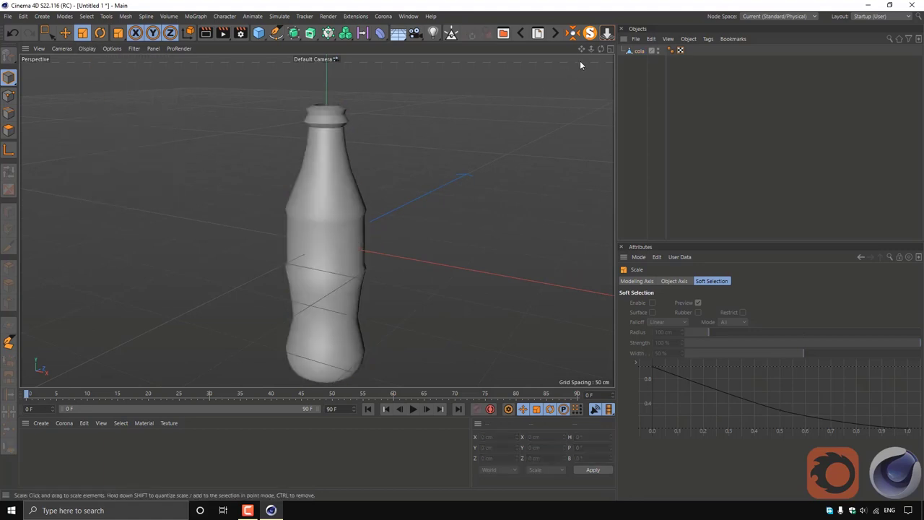
{"action": "middle_click_drag", "start_coordinate": [318, 260], "coordinate": [316, 220], "text": "alt"}
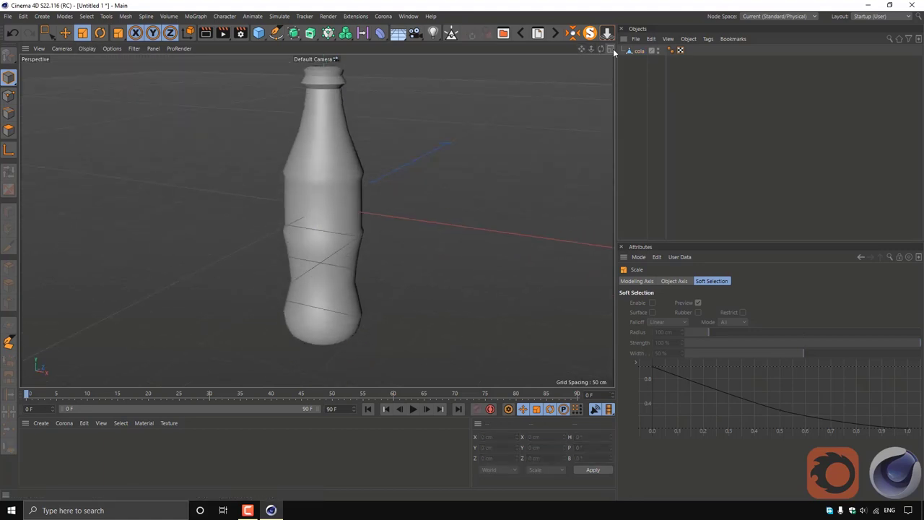
{"action": "left_click", "coordinate": [611, 49]}
Widen the shoulder point ring to about 106% in the enlarged front view
{"action": "left_click", "coordinate": [610, 222]}
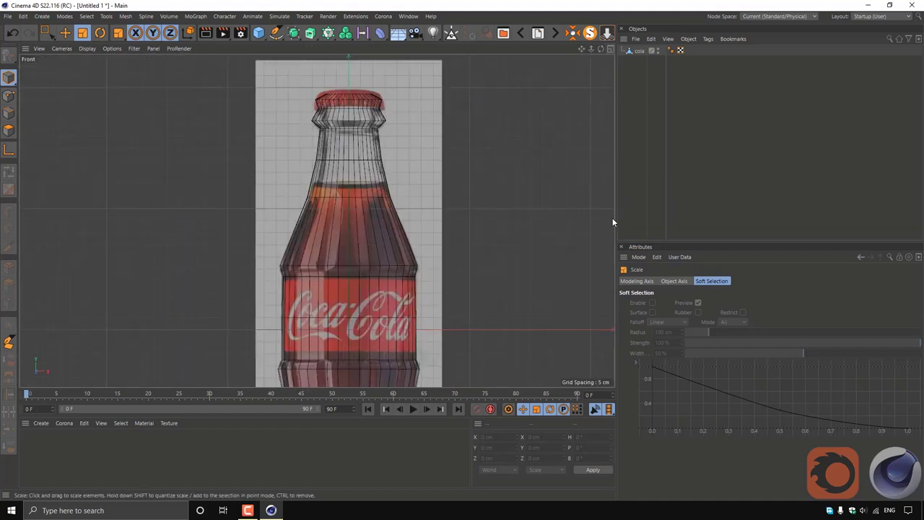
{"action": "scroll", "coordinate": [386, 318], "scroll_direction": "up", "scroll_amount": 4}
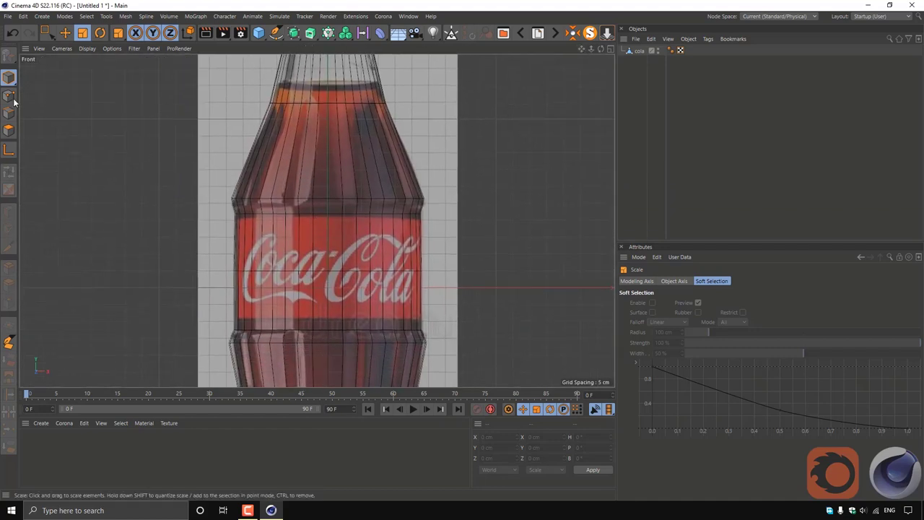
{"action": "left_click", "coordinate": [9, 96]}
{"action": "left_click", "coordinate": [418, 168]}
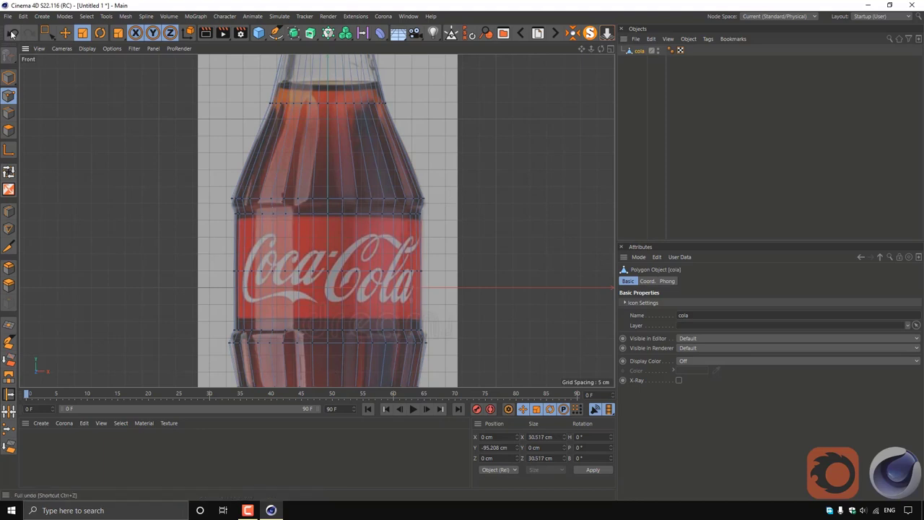
{"action": "left_click_drag", "start_coordinate": [441, 179], "coordinate": [208, 208]}
{"action": "left_click_drag", "start_coordinate": [361, 251], "coordinate": [484, 264]}
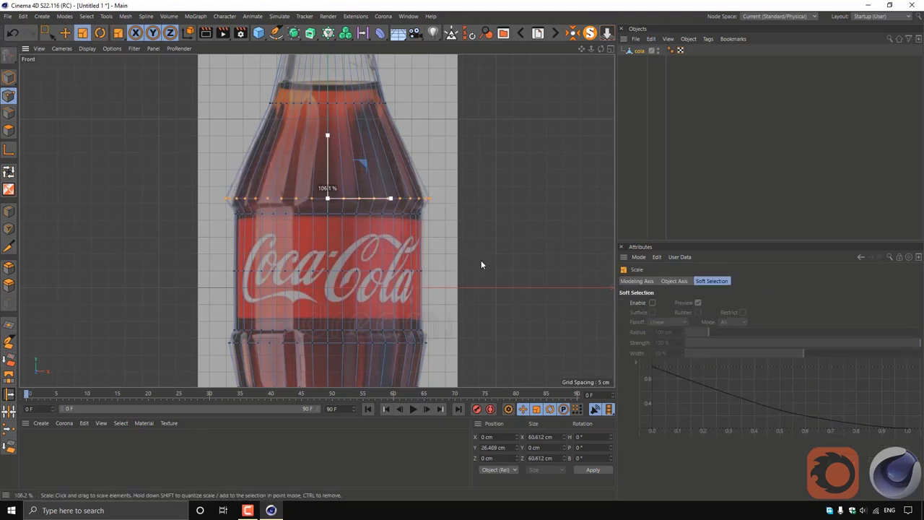
{"action": "left_click_drag", "start_coordinate": [484, 265], "coordinate": [442, 284]}
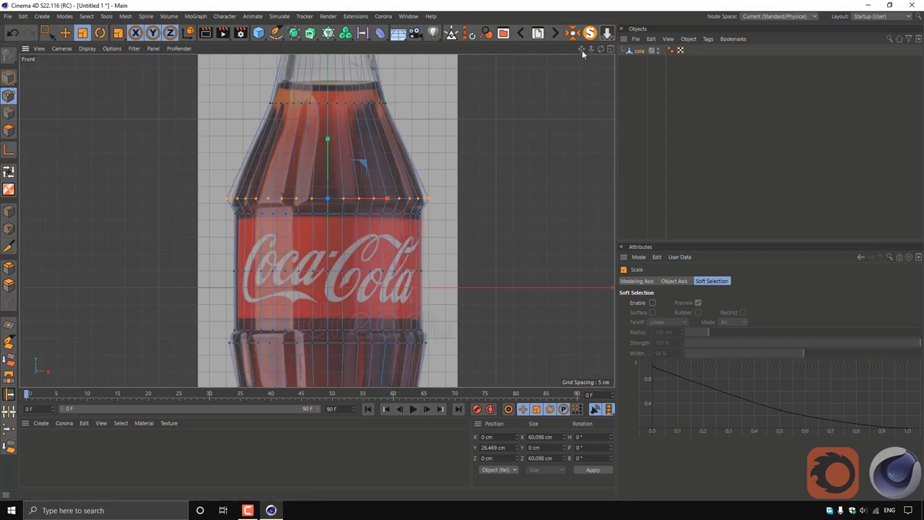
Widen the point ring below the label slightly
{"action": "left_click_drag", "start_coordinate": [582, 50], "coordinate": [582, 14]}
{"action": "key", "text": "0"}
{"action": "left_click_drag", "start_coordinate": [442, 278], "coordinate": [162, 300]}
{"action": "key", "text": "t"}
{"action": "left_click_drag", "start_coordinate": [414, 324], "coordinate": [453, 312]}
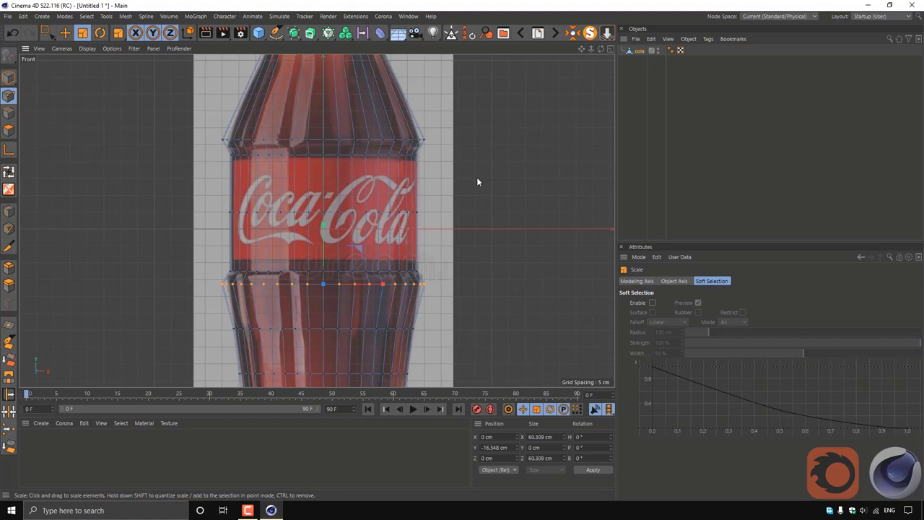
Inspect the whole bottle in the perspective view, then return to the enlarged front view
{"action": "left_click", "coordinate": [610, 49]}
{"action": "left_click", "coordinate": [10, 78]}
{"action": "scroll", "coordinate": [230, 120], "scroll_direction": "up", "scroll_amount": 2}
{"action": "scroll", "coordinate": [180, 120], "scroll_direction": "up", "scroll_amount": 3}
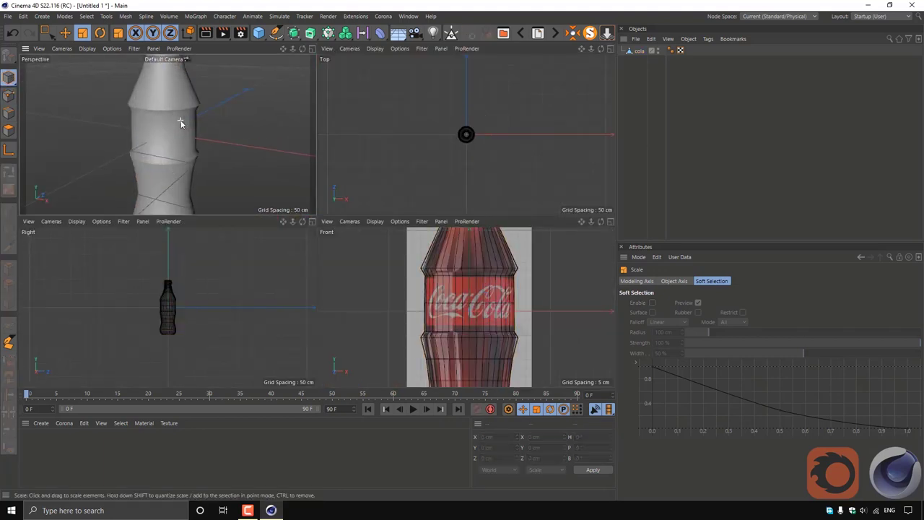
{"action": "scroll", "coordinate": [167, 133], "scroll_direction": "up", "scroll_amount": 2}
{"action": "left_click_drag", "start_coordinate": [166, 133], "coordinate": [223, 132], "text": "alt"}
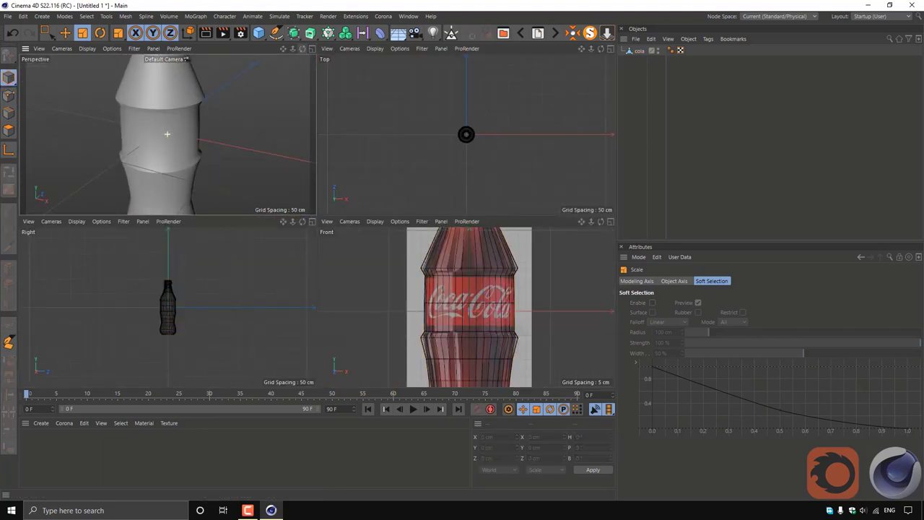
{"action": "scroll", "coordinate": [212, 153], "scroll_direction": "down", "scroll_amount": 3}
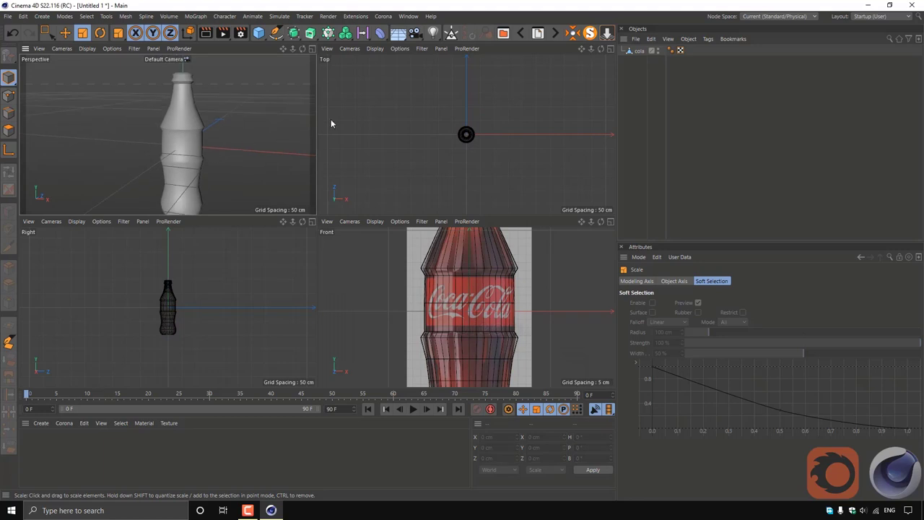
{"action": "left_click_drag", "start_coordinate": [283, 48], "coordinate": [276, 42]}
{"action": "left_click", "coordinate": [610, 223]}
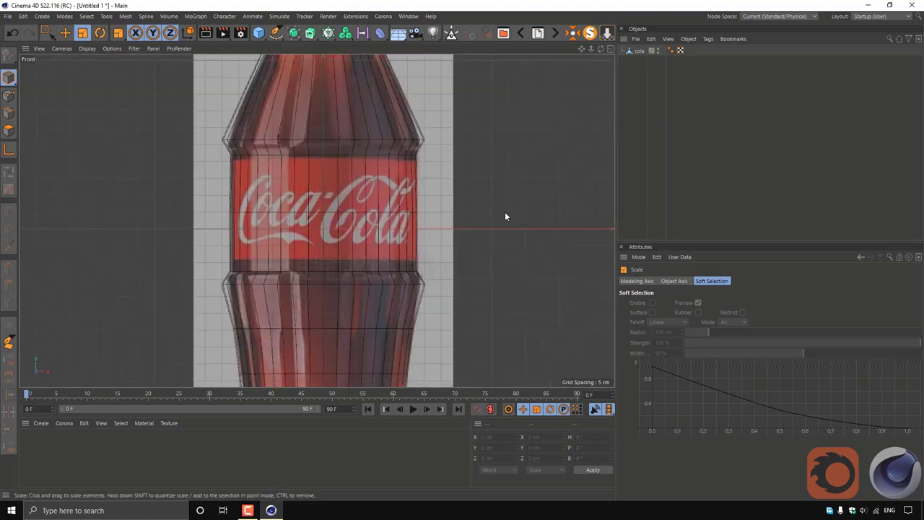
Move the label-border edge loops to Y 20.515 cm at the top and -9.871 cm below
{"action": "left_click", "coordinate": [399, 170]}
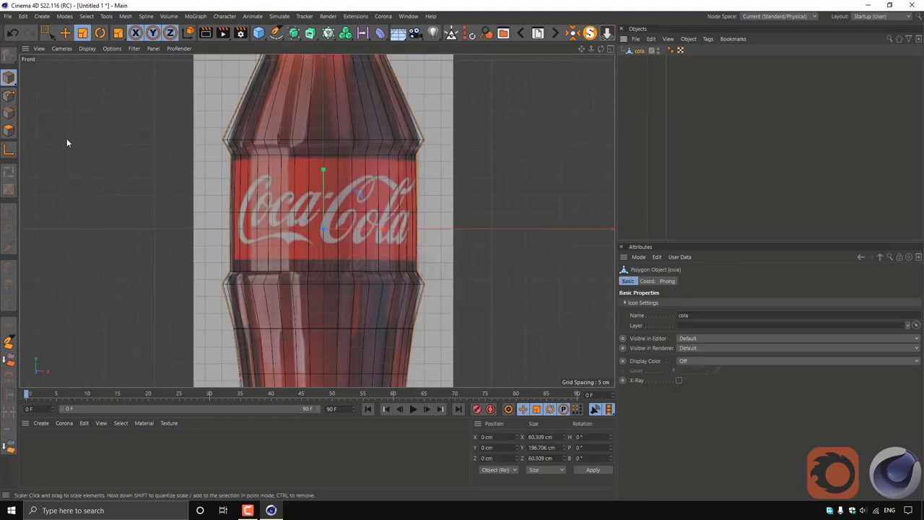
{"action": "left_click", "coordinate": [9, 95]}
{"action": "key", "text": "0"}
{"action": "left_click_drag", "start_coordinate": [443, 142], "coordinate": [209, 170]}
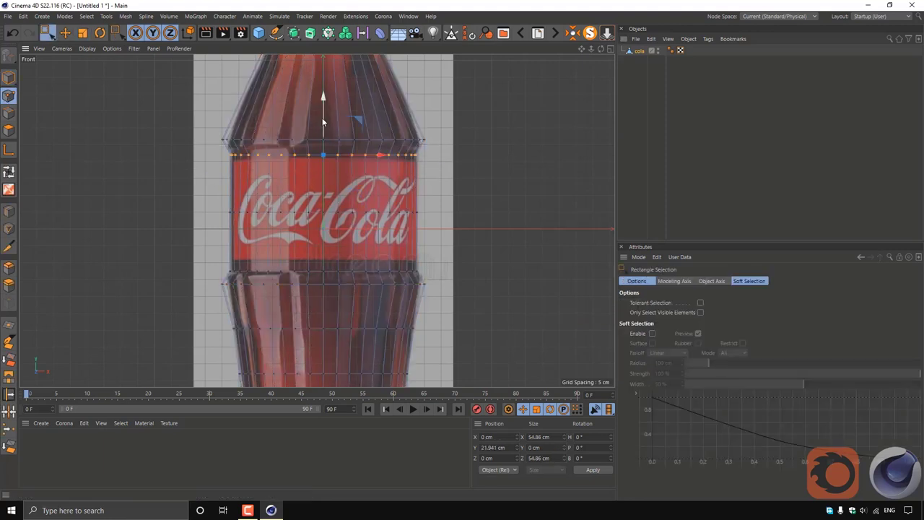
{"action": "left_click_drag", "start_coordinate": [323, 122], "coordinate": [322, 128]}
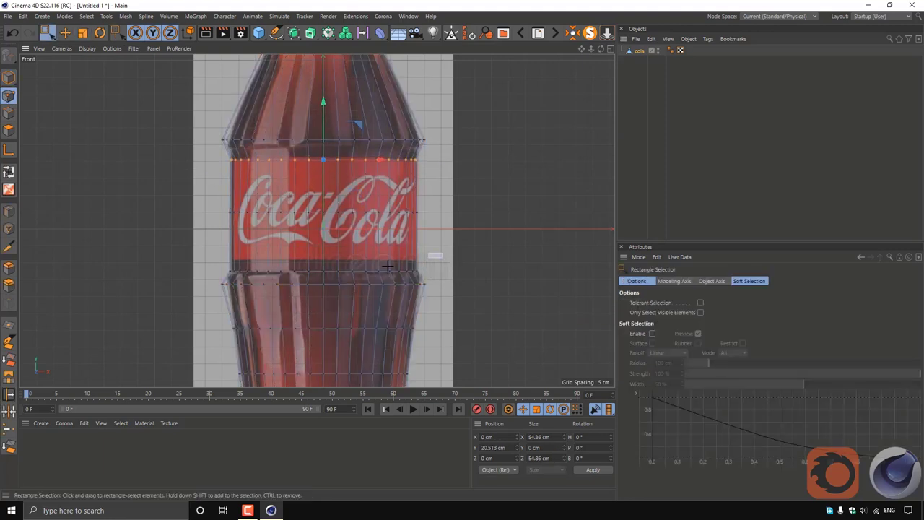
{"action": "left_click_drag", "start_coordinate": [443, 249], "coordinate": [202, 278]}
{"action": "left_click_drag", "start_coordinate": [324, 240], "coordinate": [324, 231]}
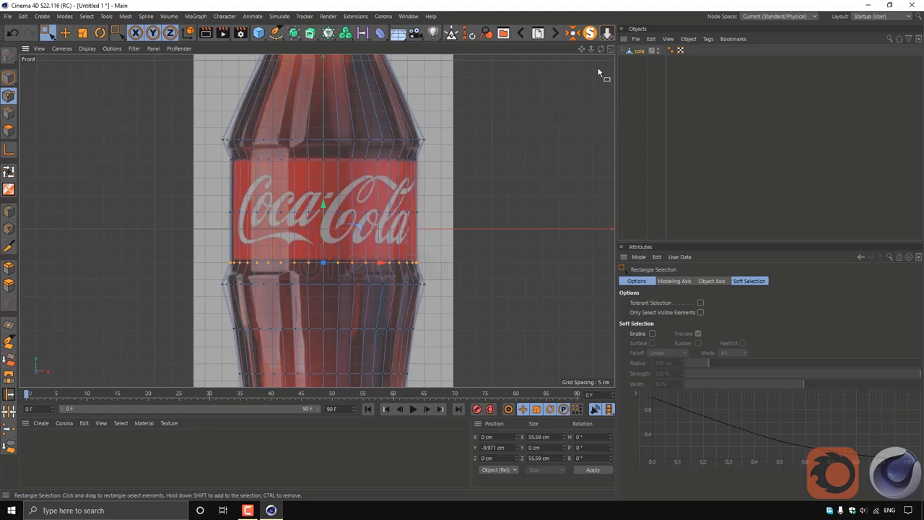
Maximise the perspective view, turn on wireframe lines over shading, and orbit to a level front view
{"action": "middle_click", "coordinate": [512, 86]}
{"action": "middle_click", "coordinate": [56, 144]}
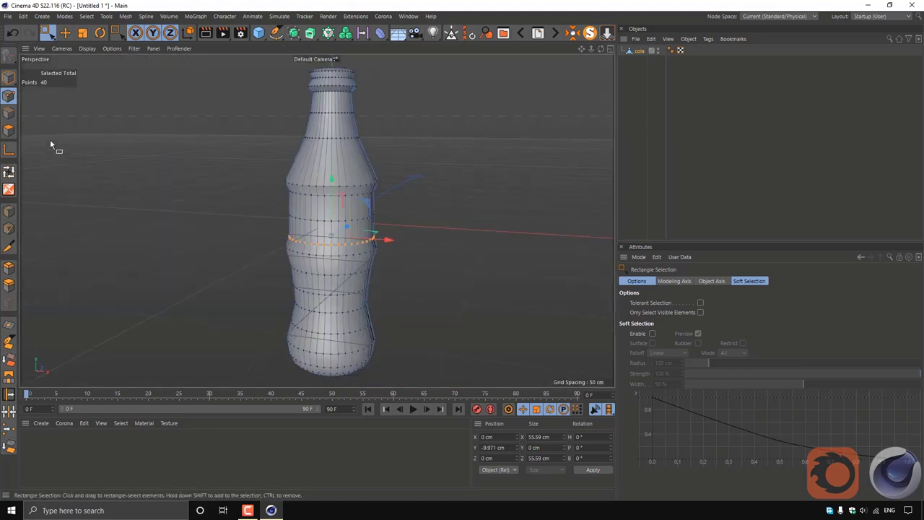
{"action": "left_click", "coordinate": [9, 77]}
{"action": "left_click_drag", "start_coordinate": [550, 114], "coordinate": [316, 220], "text": "alt"}
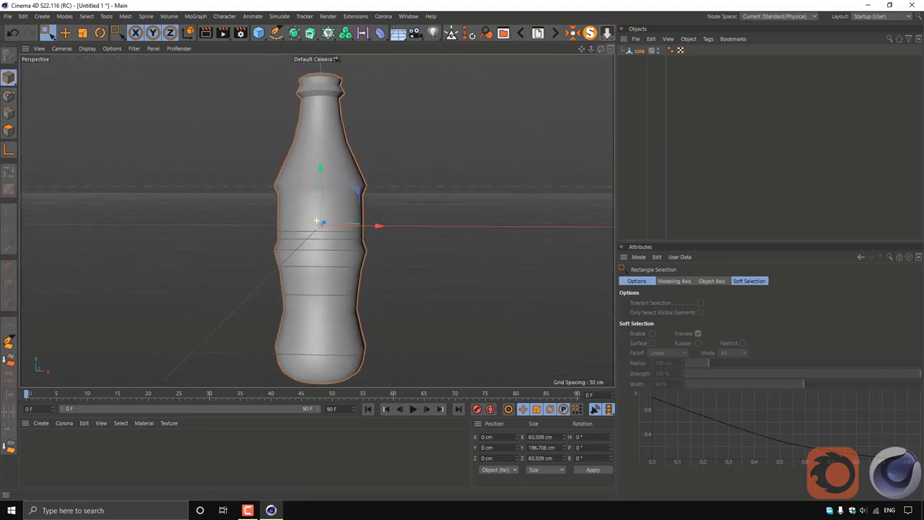
{"action": "left_click", "coordinate": [88, 49]}
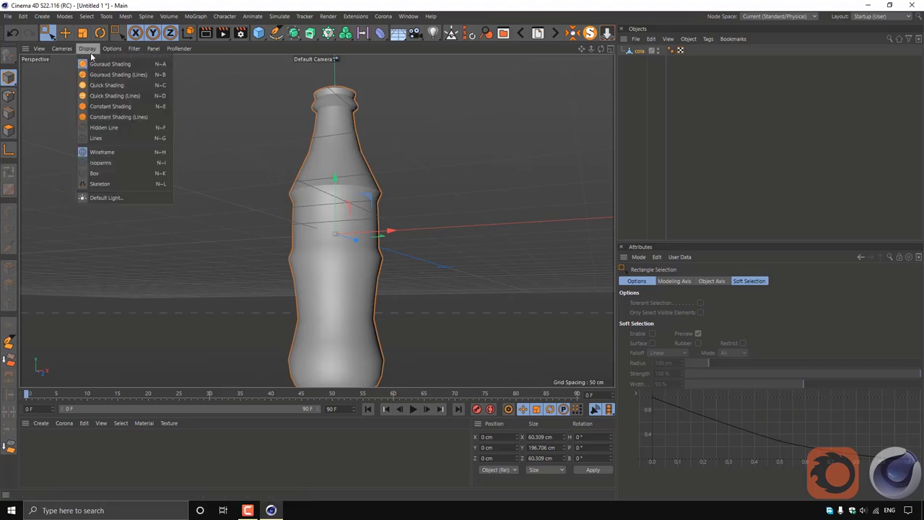
{"action": "left_click", "coordinate": [108, 74]}
{"action": "left_click_drag", "start_coordinate": [605, 62], "coordinate": [317, 221], "text": "alt"}
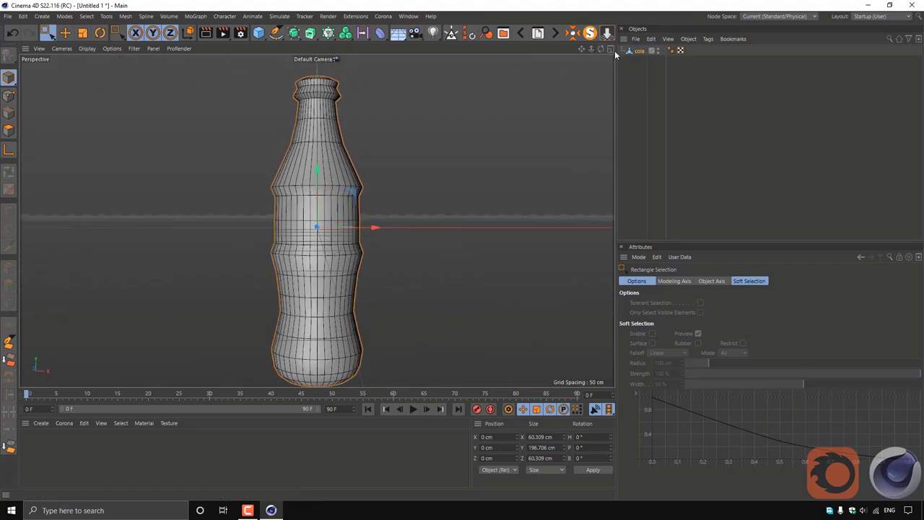
Settle on a single perspective view from higher up and pick Live Selection
{"action": "middle_click", "coordinate": [534, 239]}
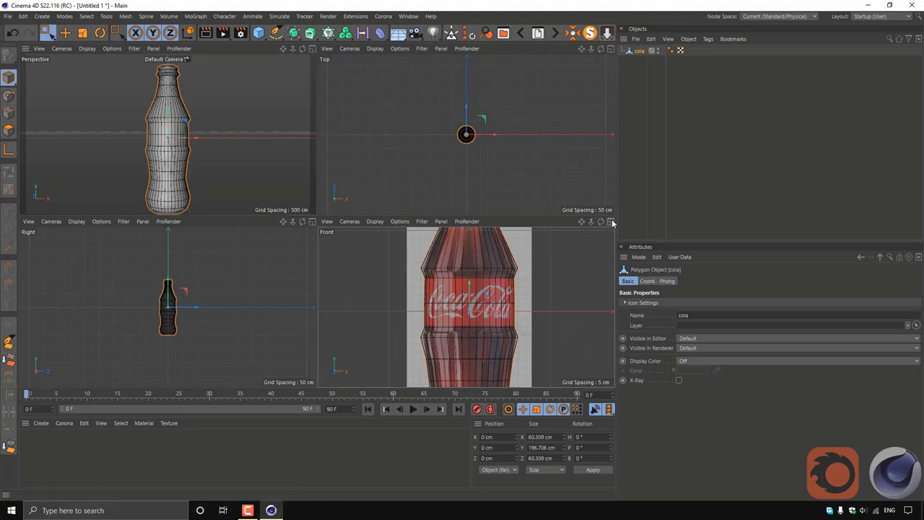
{"action": "middle_click", "coordinate": [534, 239]}
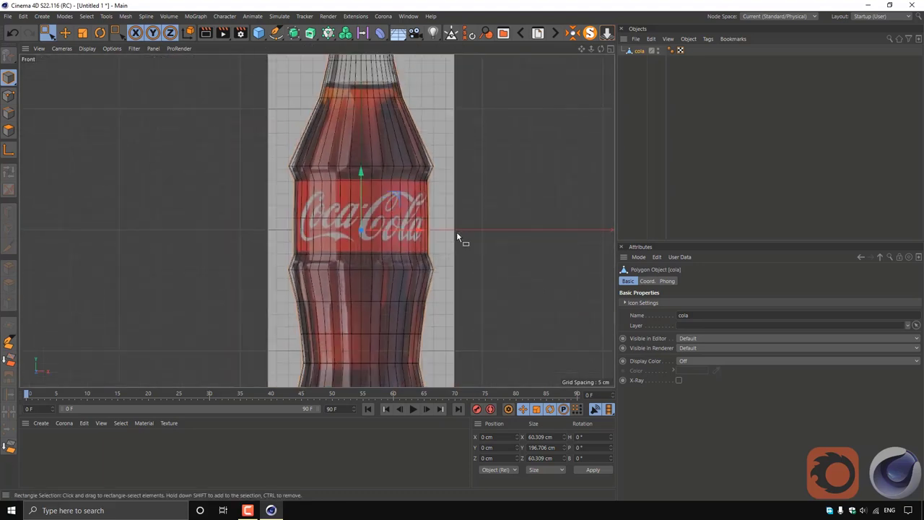
{"action": "left_click", "coordinate": [610, 49]}
{"action": "left_click", "coordinate": [313, 48]}
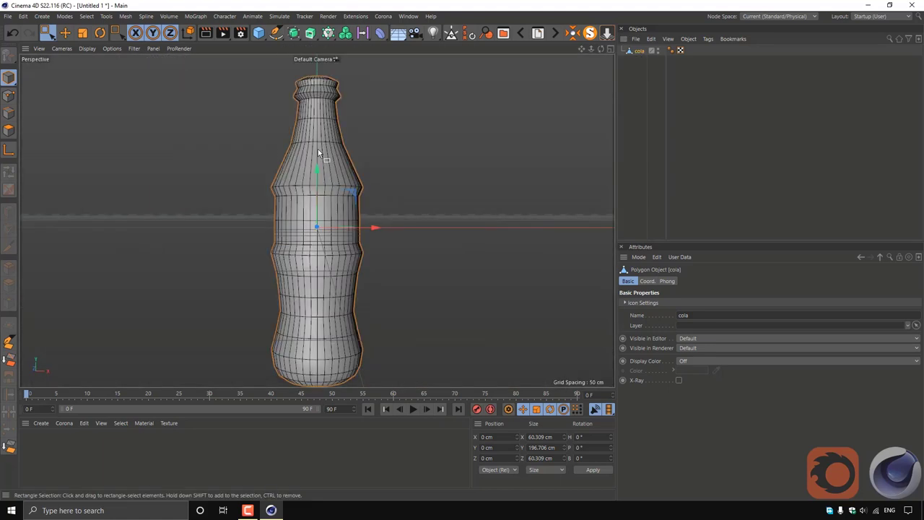
{"action": "left_click_drag", "start_coordinate": [364, 152], "coordinate": [192, 82], "text": "alt"}
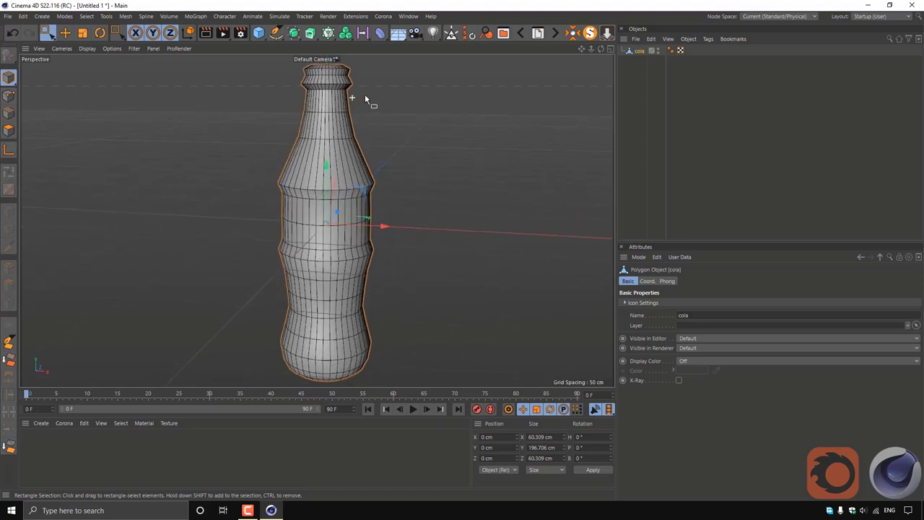
{"action": "left_click", "coordinate": [47, 32]}
Paint-select a strip of eight polygons on the bottle's shoulder in Polygon mode
{"action": "left_click", "coordinate": [94, 60]}
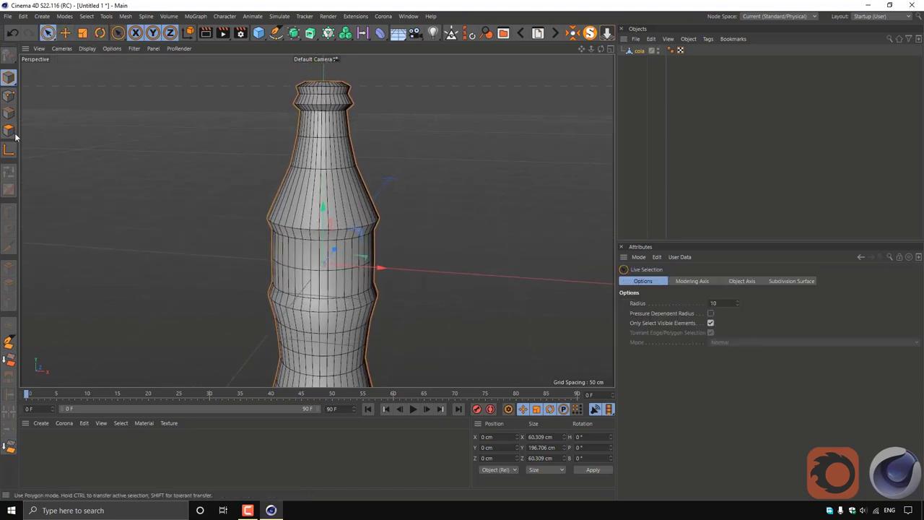
{"action": "left_click", "coordinate": [8, 130]}
{"action": "scroll", "coordinate": [341, 209], "scroll_direction": "up", "scroll_amount": 3}
{"action": "scroll", "coordinate": [342, 221], "scroll_direction": "up", "scroll_amount": 1}
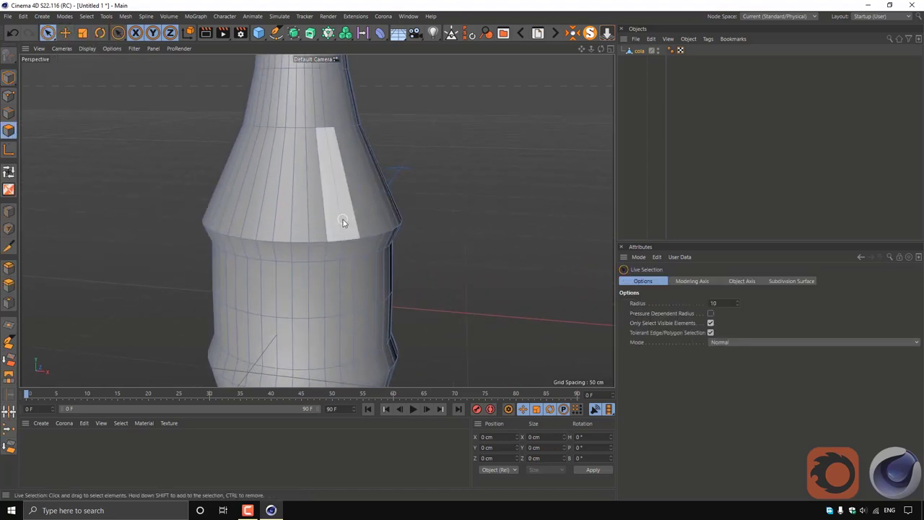
{"action": "left_click_drag", "start_coordinate": [343, 222], "coordinate": [309, 222]}
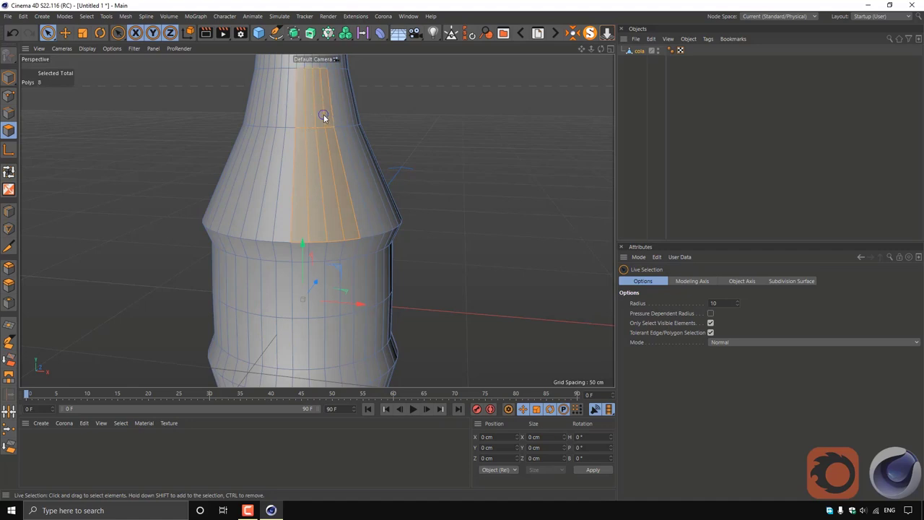
{"action": "mouse_move", "coordinate": [329, 181]}
{"action": "left_mouse_down", "text": "alt"}
{"action": "mouse_move", "coordinate": [337, 245]}
{"action": "mouse_move", "coordinate": [395, 274]}
{"action": "mouse_move", "coordinate": [383, 250]}
{"action": "left_mouse_up", "text": "alt"}
Extrude the eight shoulder polygons outward by 5 cm and inspect the raised rib
{"action": "left_click", "coordinate": [9, 285]}
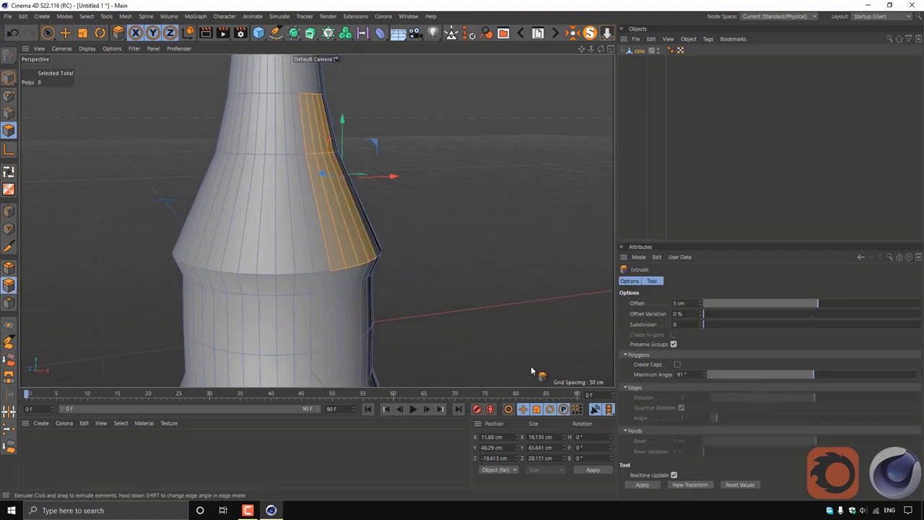
{"action": "left_click", "coordinate": [643, 488]}
{"action": "left_click_drag", "start_coordinate": [340, 195], "coordinate": [288, 205], "text": "alt"}
{"action": "left_click", "coordinate": [8, 96]}
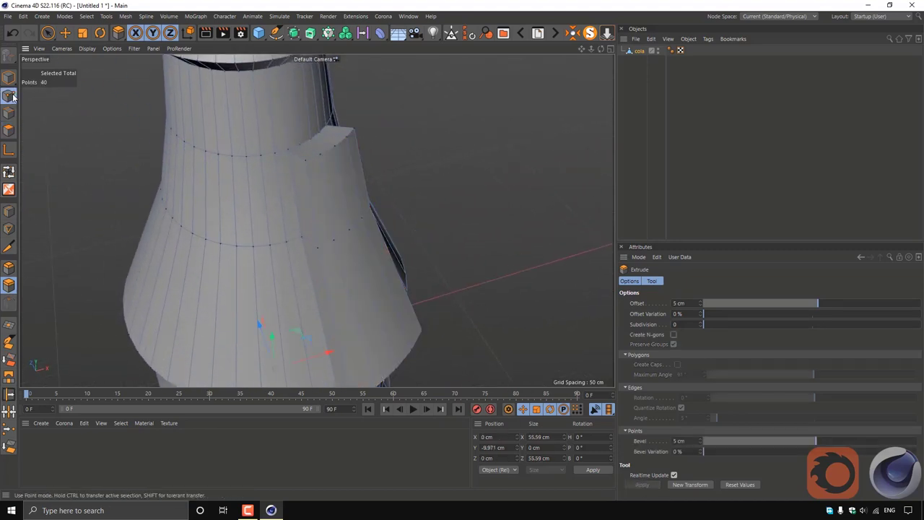
{"action": "left_click", "coordinate": [9, 343]}
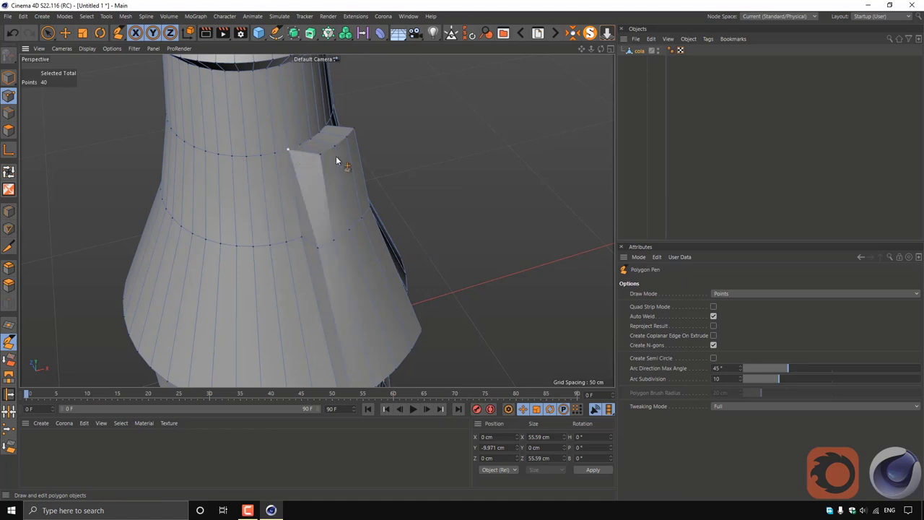
Nudge an edge of the extruded shoulder block about 0.5 cm with the Move tool
{"action": "mouse_move", "coordinate": [336, 156]}
{"action": "left_mouse_down", "text": "alt"}
{"action": "mouse_move", "coordinate": [244, 180]}
{"action": "mouse_move", "coordinate": [361, 175]}
{"action": "mouse_move", "coordinate": [383, 197]}
{"action": "mouse_move", "coordinate": [346, 146]}
{"action": "mouse_move", "coordinate": [324, 172]}
{"action": "mouse_move", "coordinate": [361, 186]}
{"action": "mouse_move", "coordinate": [418, 165]}
{"action": "mouse_move", "coordinate": [361, 334]}
{"action": "mouse_move", "coordinate": [324, 270]}
{"action": "mouse_move", "coordinate": [407, 253]}
{"action": "left_mouse_up", "text": "alt"}
{"action": "scroll", "coordinate": [345, 201], "scroll_direction": "up", "scroll_amount": 3}
{"action": "scroll", "coordinate": [419, 166], "scroll_direction": "down", "scroll_amount": 3}
{"action": "mouse_move", "coordinate": [325, 265]}
{"action": "left_mouse_down", "text": "alt"}
{"action": "mouse_move", "coordinate": [283, 286]}
{"action": "mouse_move", "coordinate": [274, 223]}
{"action": "mouse_move", "coordinate": [286, 237]}
{"action": "mouse_move", "coordinate": [285, 208]}
{"action": "mouse_move", "coordinate": [258, 231]}
{"action": "mouse_move", "coordinate": [325, 246]}
{"action": "mouse_move", "coordinate": [287, 100]}
{"action": "mouse_move", "coordinate": [315, 291]}
{"action": "mouse_move", "coordinate": [283, 182]}
{"action": "mouse_move", "coordinate": [299, 200]}
{"action": "left_mouse_up", "text": "alt"}
{"action": "mouse_move", "coordinate": [252, 180]}
{"action": "left_mouse_down", "text": "alt"}
{"action": "mouse_move", "coordinate": [243, 181]}
{"action": "mouse_move", "coordinate": [325, 171]}
{"action": "mouse_move", "coordinate": [265, 166]}
{"action": "mouse_move", "coordinate": [345, 150]}
{"action": "mouse_move", "coordinate": [294, 149]}
{"action": "mouse_move", "coordinate": [309, 169]}
{"action": "mouse_move", "coordinate": [308, 223]}
{"action": "mouse_move", "coordinate": [294, 127]}
{"action": "mouse_move", "coordinate": [359, 300]}
{"action": "mouse_move", "coordinate": [417, 247]}
{"action": "mouse_move", "coordinate": [423, 213]}
{"action": "mouse_move", "coordinate": [368, 250]}
{"action": "left_mouse_up", "text": "alt"}
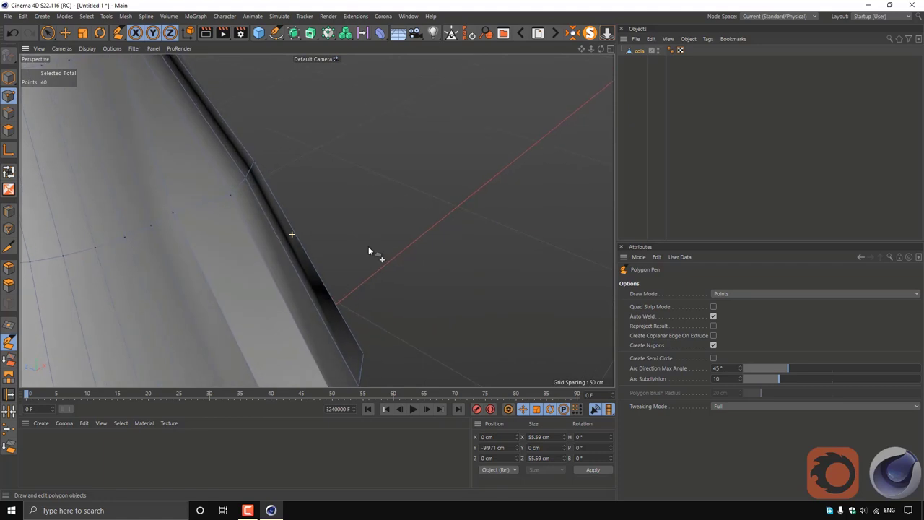
{"action": "key", "text": "e"}
{"action": "left_click", "coordinate": [245, 177]}
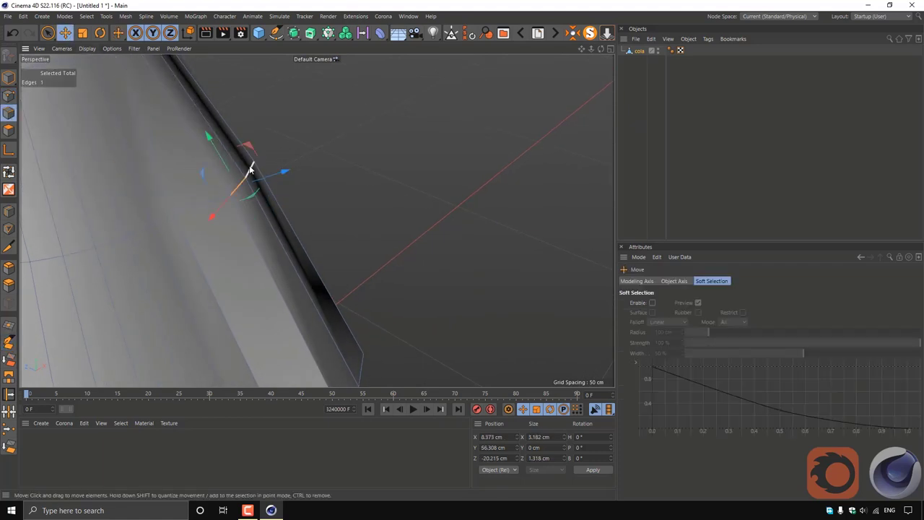
{"action": "mouse_move", "coordinate": [281, 168]}
{"action": "left_mouse_down", "text": "alt"}
{"action": "mouse_move", "coordinate": [276, 158]}
{"action": "mouse_move", "coordinate": [274, 252]}
{"action": "mouse_move", "coordinate": [215, 219]}
{"action": "mouse_move", "coordinate": [287, 215]}
{"action": "mouse_move", "coordinate": [337, 284]}
{"action": "left_mouse_up", "text": "alt"}
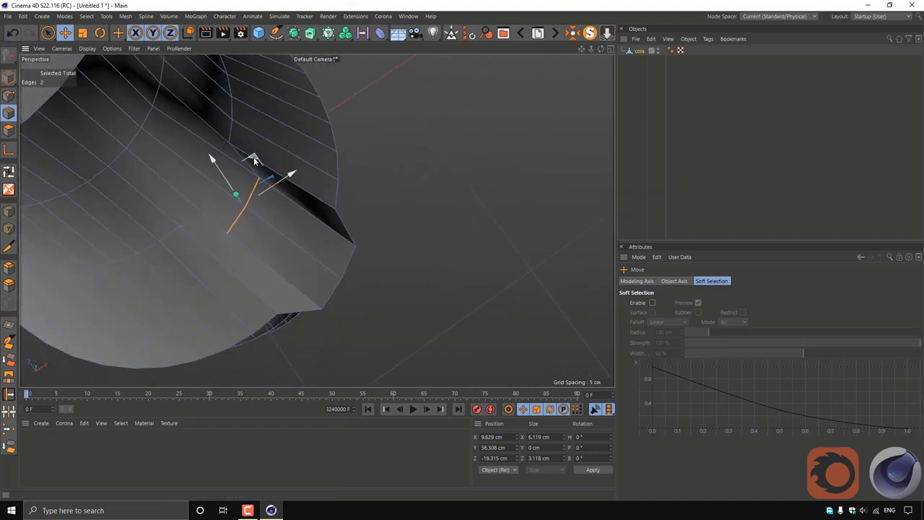
{"action": "left_click_drag", "start_coordinate": [252, 156], "coordinate": [253, 165]}
{"action": "mouse_move", "coordinate": [286, 241]}
{"action": "left_mouse_down", "text": "alt"}
{"action": "mouse_move", "coordinate": [308, 143]}
{"action": "mouse_move", "coordinate": [305, 208]}
{"action": "mouse_move", "coordinate": [244, 175]}
{"action": "mouse_move", "coordinate": [190, 192]}
{"action": "mouse_move", "coordinate": [327, 194]}
{"action": "mouse_move", "coordinate": [274, 173]}
{"action": "left_mouse_up", "text": "alt"}
Pull the block's corner points inward along X and Z so its lower end tapers into the body
{"action": "left_click", "coordinate": [9, 96]}
{"action": "mouse_move", "coordinate": [285, 211]}
{"action": "left_mouse_down", "text": "alt"}
{"action": "mouse_move", "coordinate": [330, 217]}
{"action": "mouse_move", "coordinate": [354, 330]}
{"action": "left_mouse_up", "text": "alt"}
{"action": "left_click_drag", "start_coordinate": [304, 271], "coordinate": [354, 279]}
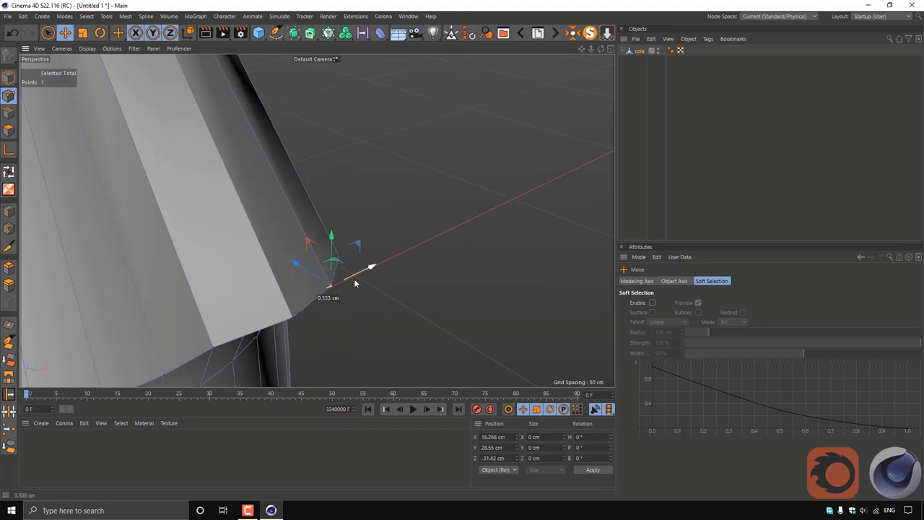
{"action": "scroll", "coordinate": [353, 279], "scroll_direction": "down", "scroll_amount": 3}
{"action": "left_click_drag", "start_coordinate": [314, 231], "coordinate": [209, 169], "text": "alt"}
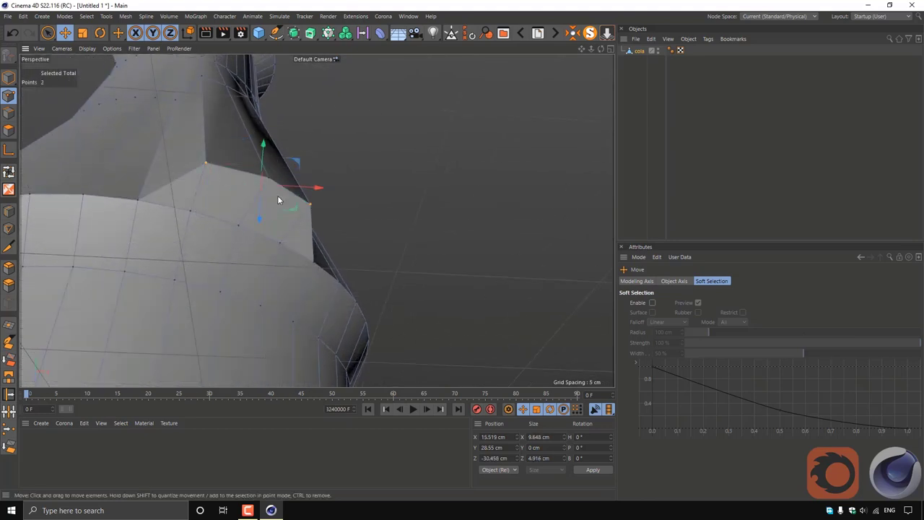
{"action": "mouse_move", "coordinate": [278, 199]}
{"action": "left_mouse_down", "text": "alt"}
{"action": "mouse_move", "coordinate": [291, 289]}
{"action": "mouse_move", "coordinate": [289, 223]}
{"action": "mouse_move", "coordinate": [249, 262]}
{"action": "left_mouse_up", "text": "alt"}
{"action": "scroll", "coordinate": [304, 223], "scroll_direction": "down", "scroll_amount": 3}
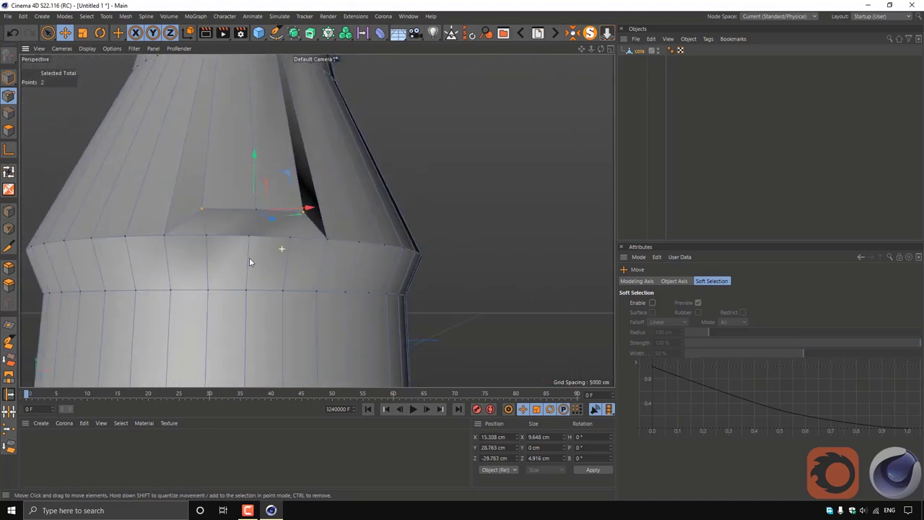
{"action": "scroll", "coordinate": [249, 261], "scroll_direction": "down", "scroll_amount": 3}
{"action": "mouse_move", "coordinate": [265, 155]}
{"action": "left_mouse_down", "text": "alt"}
{"action": "mouse_move", "coordinate": [295, 271]}
{"action": "mouse_move", "coordinate": [261, 249]}
{"action": "mouse_move", "coordinate": [255, 226]}
{"action": "mouse_move", "coordinate": [177, 174]}
{"action": "left_mouse_up", "text": "alt"}
Select a vertical strip of 16 lower-body polygons and extrude it outward 5 cm as a rib
{"action": "left_click", "coordinate": [9, 130]}
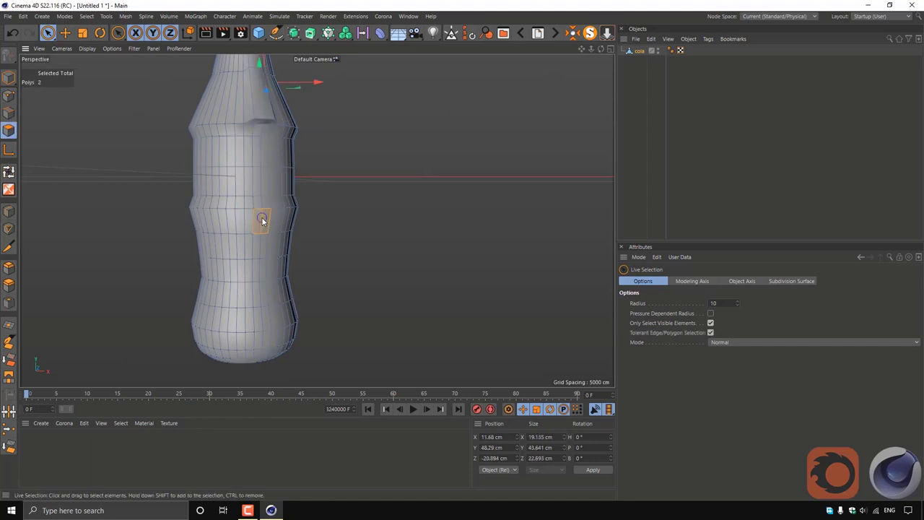
{"action": "left_click_drag", "start_coordinate": [255, 223], "coordinate": [264, 243], "text": "alt"}
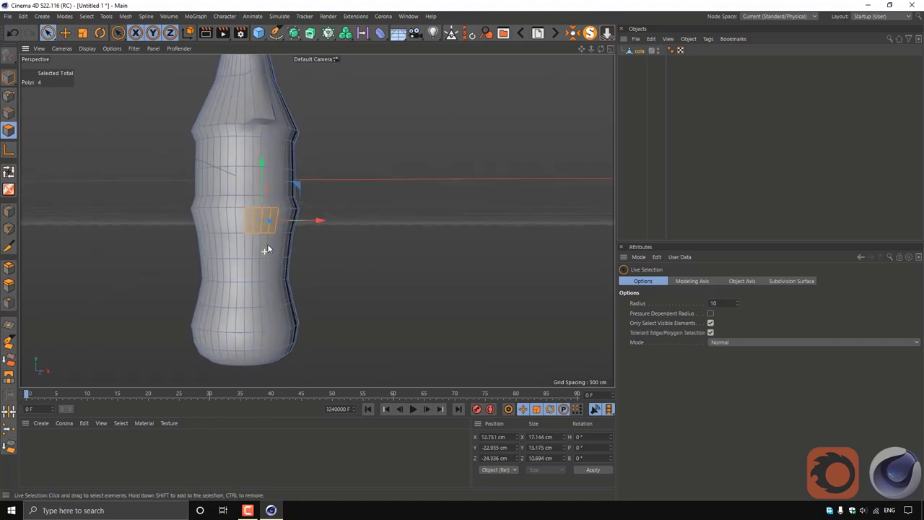
{"action": "left_click", "coordinate": [256, 295], "text": "shift"}
{"action": "left_click_drag", "start_coordinate": [259, 268], "coordinate": [284, 246], "text": "alt"}
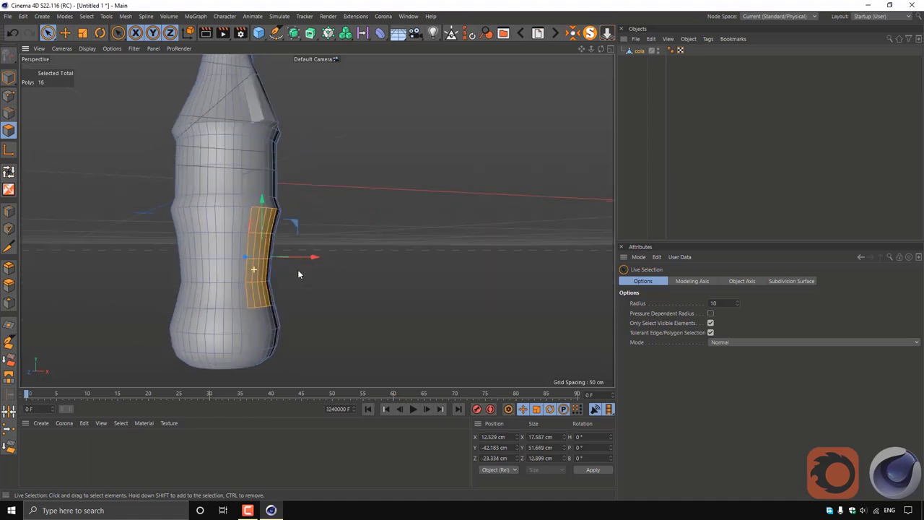
{"action": "scroll", "coordinate": [284, 246], "scroll_direction": "up", "scroll_amount": 3}
{"action": "key", "text": "d"}
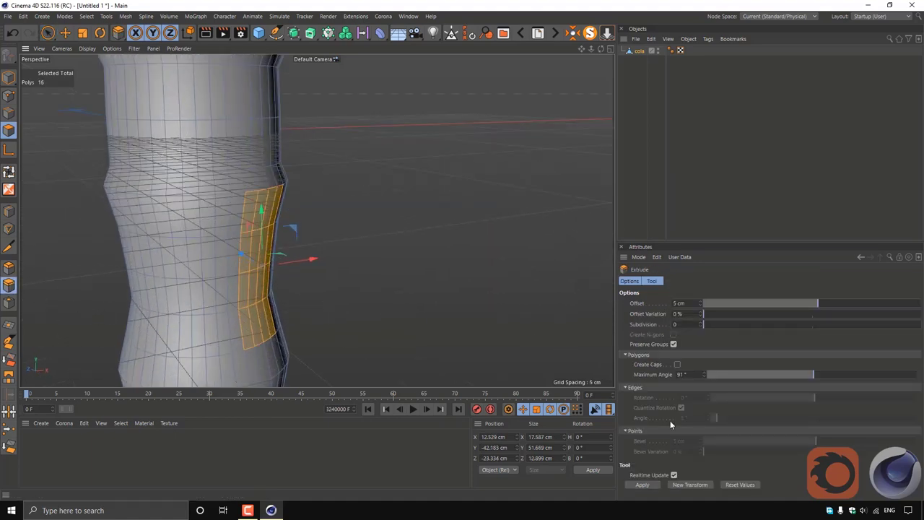
{"action": "left_click_drag", "start_coordinate": [419, 339], "coordinate": [440, 334]}
{"action": "scroll", "coordinate": [389, 307], "scroll_direction": "down", "scroll_amount": 3}
{"action": "mouse_move", "coordinate": [340, 279]}
{"action": "left_mouse_down", "text": "alt"}
{"action": "mouse_move", "coordinate": [310, 216]}
{"action": "mouse_move", "coordinate": [299, 238]}
{"action": "mouse_move", "coordinate": [256, 145]}
{"action": "mouse_move", "coordinate": [274, 166]}
{"action": "left_mouse_up", "text": "alt"}
{"action": "scroll", "coordinate": [274, 166], "scroll_direction": "up", "scroll_amount": 3}
Fill the open gap beside the lower panel with new polygons using the Polygon Pen
{"action": "left_click", "coordinate": [9, 95]}
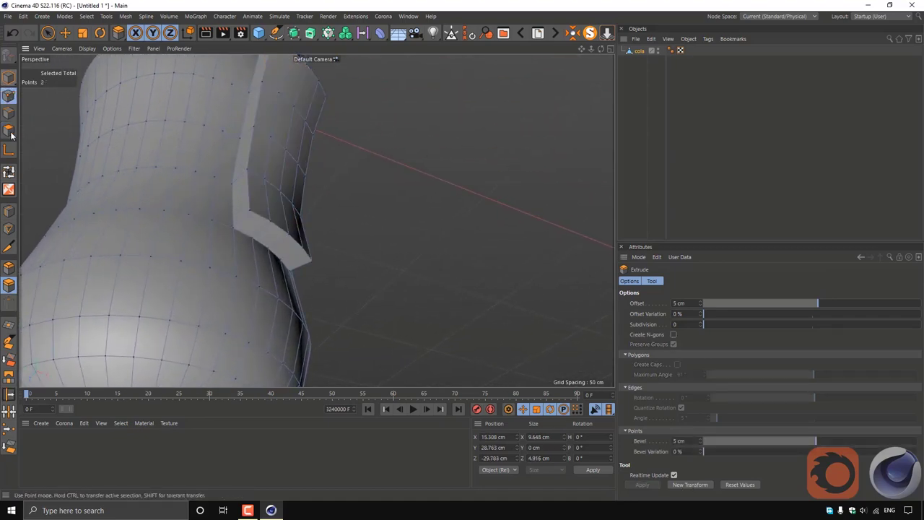
{"action": "left_click", "coordinate": [9, 342]}
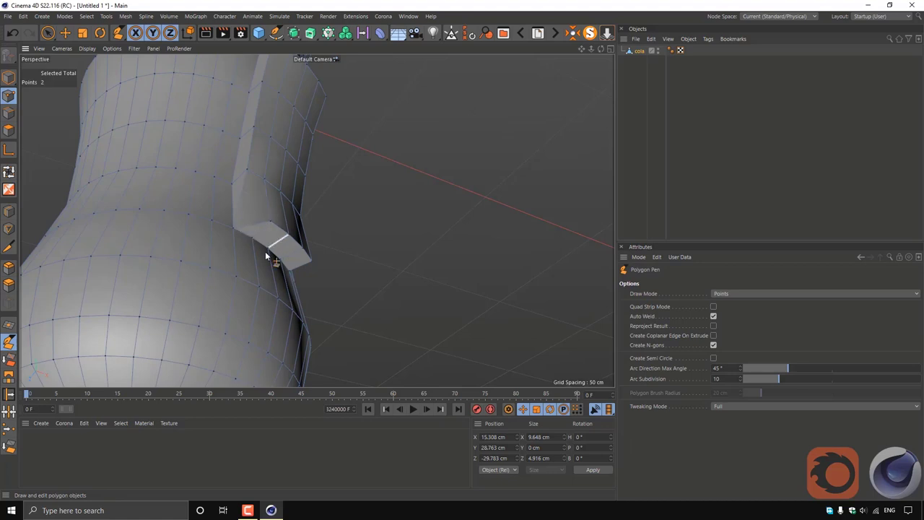
{"action": "left_click_drag", "start_coordinate": [265, 251], "coordinate": [231, 243], "text": "alt"}
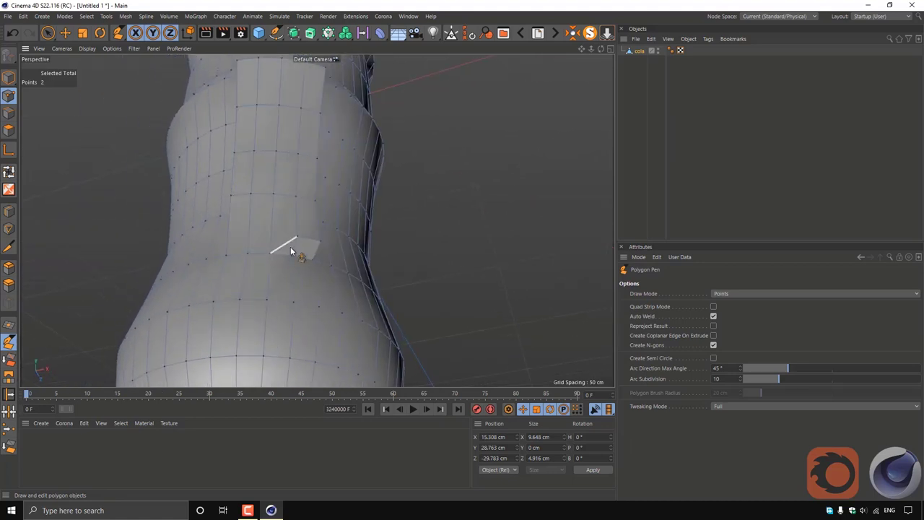
{"action": "mouse_move", "coordinate": [337, 233]}
{"action": "left_mouse_down", "text": "alt"}
{"action": "mouse_move", "coordinate": [273, 250]}
{"action": "mouse_move", "coordinate": [274, 271]}
{"action": "left_mouse_up", "text": "alt"}
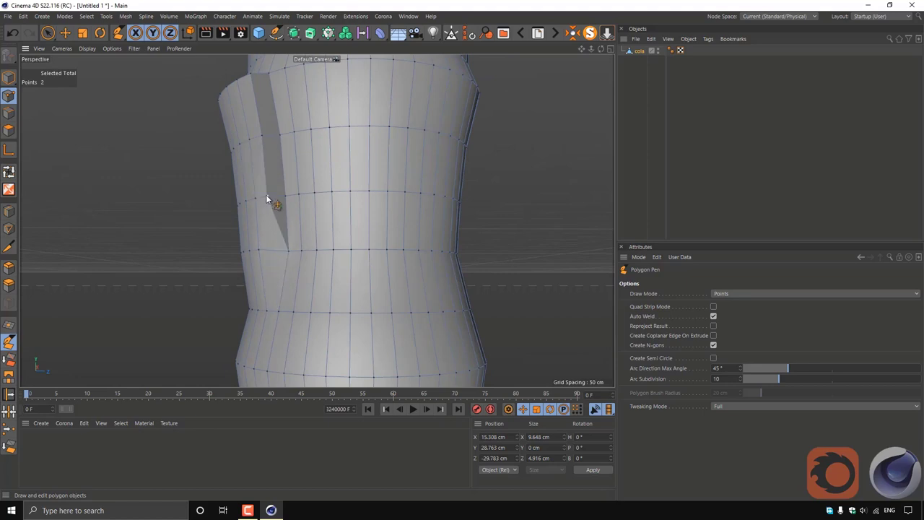
{"action": "mouse_move", "coordinate": [267, 200]}
{"action": "left_mouse_down"}
{"action": "mouse_move", "coordinate": [283, 140]}
{"action": "mouse_move", "coordinate": [249, 68]}
{"action": "left_mouse_up"}
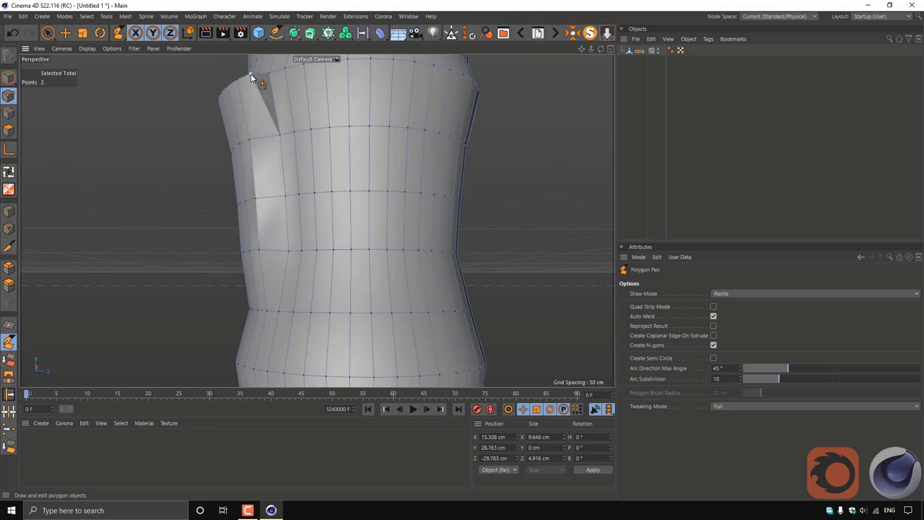
{"action": "mouse_move", "coordinate": [281, 195]}
{"action": "left_mouse_down", "text": "alt"}
{"action": "mouse_move", "coordinate": [503, 214]}
{"action": "mouse_move", "coordinate": [420, 156]}
{"action": "left_mouse_up", "text": "alt"}
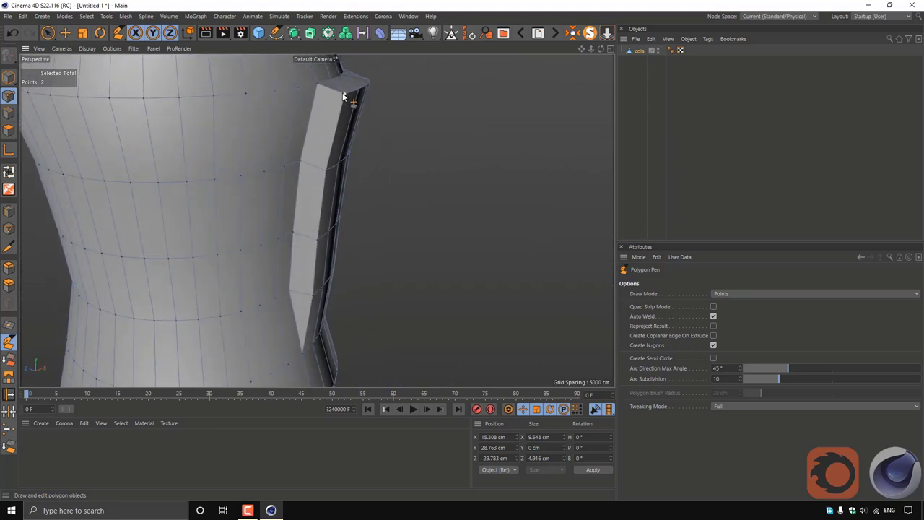
Drag the panel's top corner and side vertices left and down to narrow its upper end
{"action": "left_click_drag", "start_coordinate": [343, 96], "coordinate": [316, 91]}
{"action": "left_click_drag", "start_coordinate": [328, 174], "coordinate": [303, 190]}
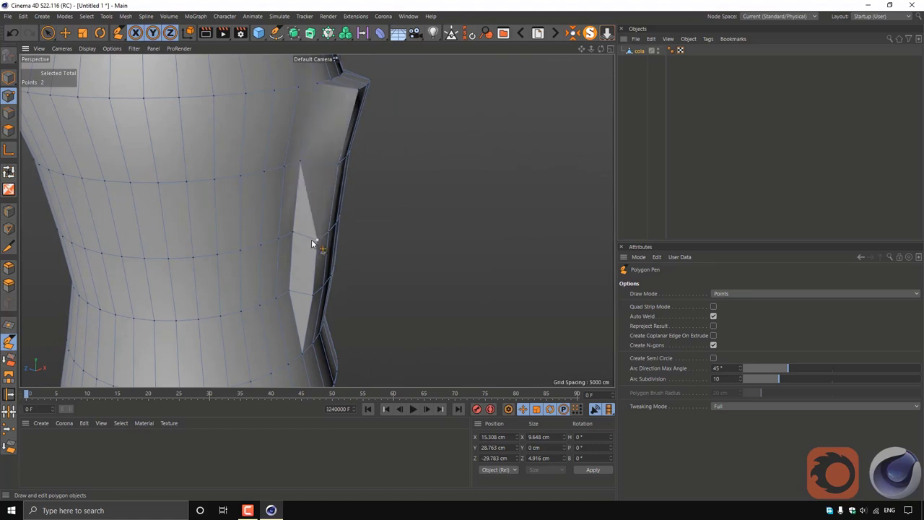
{"action": "mouse_move", "coordinate": [312, 244]}
{"action": "left_mouse_down"}
{"action": "mouse_move", "coordinate": [315, 290]}
{"action": "mouse_move", "coordinate": [300, 297]}
{"action": "left_mouse_up"}
{"action": "scroll", "coordinate": [273, 316], "scroll_direction": "down", "scroll_amount": 3}
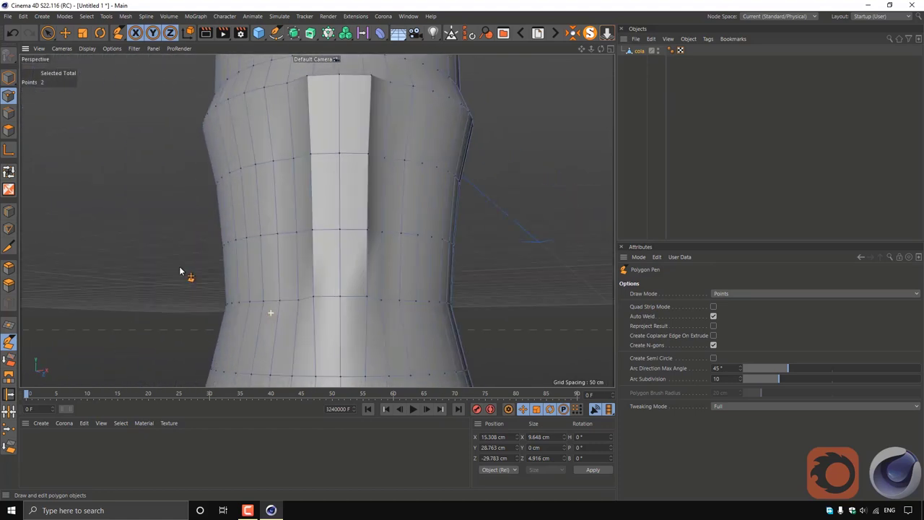
{"action": "mouse_move", "coordinate": [184, 270]}
{"action": "left_mouse_down", "text": "alt"}
{"action": "mouse_move", "coordinate": [314, 223]}
{"action": "mouse_move", "coordinate": [317, 264]}
{"action": "mouse_move", "coordinate": [332, 221]}
{"action": "mouse_move", "coordinate": [361, 224]}
{"action": "left_mouse_up", "text": "alt"}
Return to Polygon mode with Live Selection and frame the selected polygons
{"action": "left_click", "coordinate": [9, 130]}
{"action": "key", "text": "space"}
{"action": "mouse_move", "coordinate": [366, 276]}
{"action": "left_mouse_down", "text": "alt"}
{"action": "mouse_move", "coordinate": [333, 171]}
{"action": "mouse_move", "coordinate": [294, 241]}
{"action": "left_mouse_up", "text": "alt"}
{"action": "mouse_move", "coordinate": [304, 289]}
{"action": "left_mouse_down", "text": "alt"}
{"action": "mouse_move", "coordinate": [279, 233]}
{"action": "mouse_move", "coordinate": [188, 210]}
{"action": "mouse_move", "coordinate": [242, 294]}
{"action": "mouse_move", "coordinate": [376, 266]}
{"action": "mouse_move", "coordinate": [384, 223]}
{"action": "mouse_move", "coordinate": [355, 267]}
{"action": "mouse_move", "coordinate": [330, 218]}
{"action": "left_mouse_up", "text": "alt"}
{"action": "key", "text": "s"}
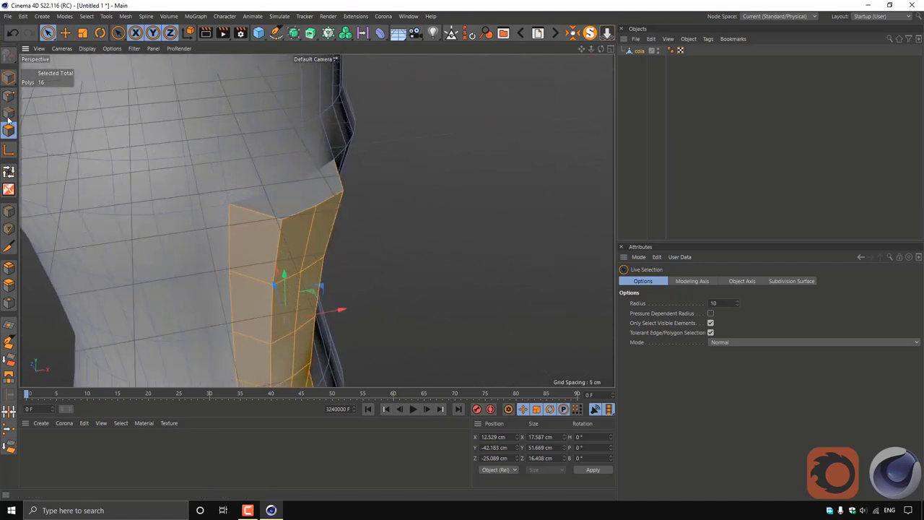
{"action": "key", "text": "Return"}
Pull the protruding corner vertex about 5.5 cm left along X, toward the bottle surface
{"action": "left_click", "coordinate": [319, 205]}
{"action": "mouse_move", "coordinate": [309, 200]}
{"action": "left_mouse_down", "text": "alt"}
{"action": "mouse_move", "coordinate": [418, 306]}
{"action": "mouse_move", "coordinate": [281, 195]}
{"action": "mouse_move", "coordinate": [332, 194]}
{"action": "mouse_move", "coordinate": [225, 210]}
{"action": "mouse_move", "coordinate": [266, 201]}
{"action": "left_mouse_up", "text": "alt"}
{"action": "mouse_move", "coordinate": [382, 225]}
{"action": "left_mouse_down"}
{"action": "mouse_move", "coordinate": [348, 217]}
{"action": "mouse_move", "coordinate": [390, 252]}
{"action": "left_mouse_up"}
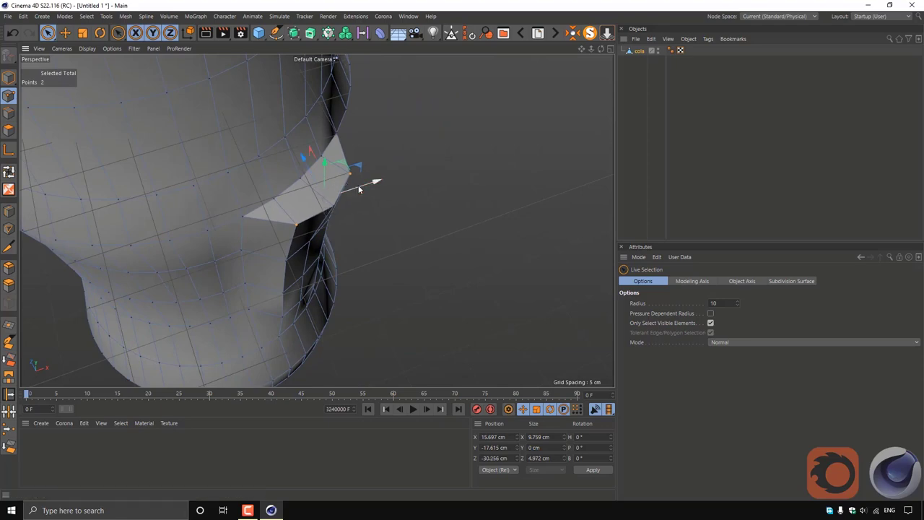
{"action": "mouse_move", "coordinate": [356, 190]}
{"action": "left_mouse_down", "text": "alt"}
{"action": "mouse_move", "coordinate": [254, 232]}
{"action": "mouse_move", "coordinate": [276, 254]}
{"action": "mouse_move", "coordinate": [350, 227]}
{"action": "mouse_move", "coordinate": [311, 195]}
{"action": "left_mouse_up", "text": "alt"}
{"action": "right_click_drag", "start_coordinate": [311, 194], "coordinate": [272, 226], "text": "alt"}
{"action": "mouse_move", "coordinate": [272, 226]}
{"action": "left_mouse_down", "text": "alt"}
{"action": "mouse_move", "coordinate": [320, 298]}
{"action": "mouse_move", "coordinate": [312, 282]}
{"action": "mouse_move", "coordinate": [420, 241]}
{"action": "left_mouse_up", "text": "alt"}
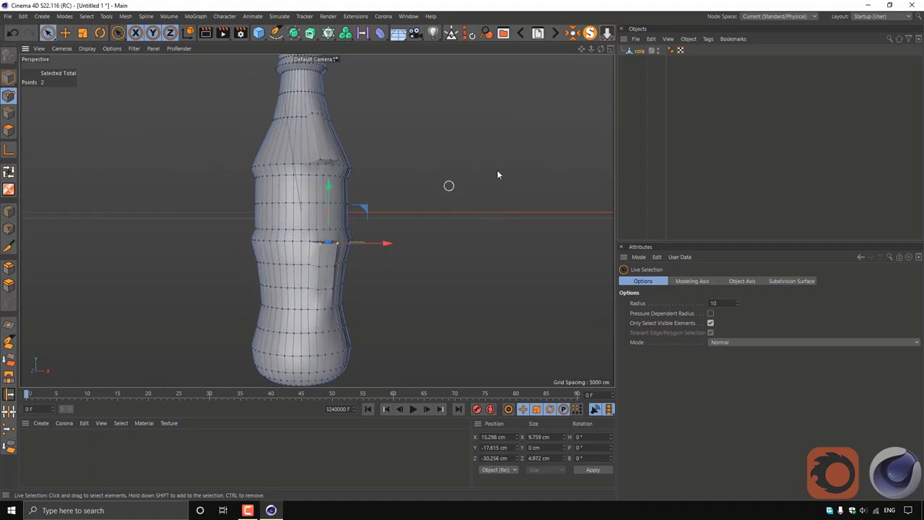
{"action": "left_click_drag", "start_coordinate": [497, 174], "coordinate": [284, 163], "text": "alt"}
{"action": "left_click", "coordinate": [8, 130]}
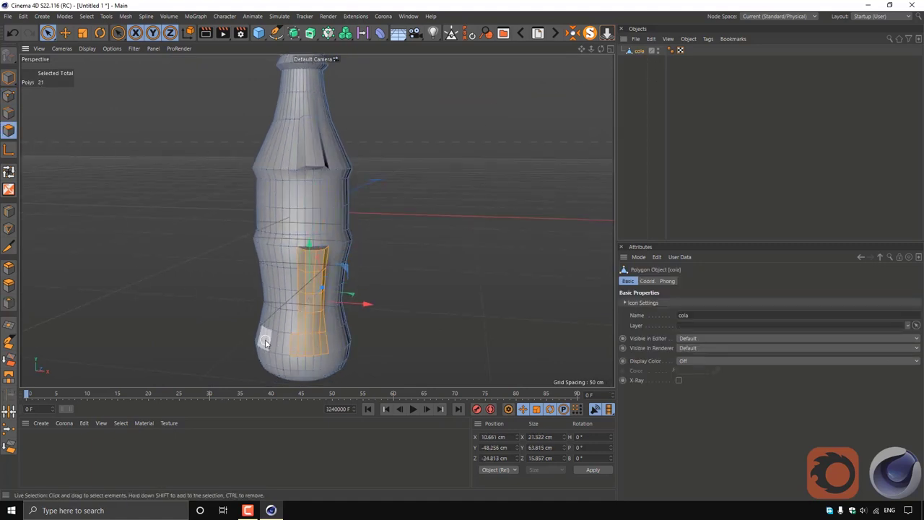
Shift-select one polygon column from the base through the upper body to the neck
{"action": "left_click", "coordinate": [315, 359], "text": "shift"}
{"action": "left_click_drag", "start_coordinate": [315, 359], "coordinate": [303, 221], "text": "alt"}
{"action": "scroll", "coordinate": [303, 221], "scroll_direction": "up", "scroll_amount": 4}
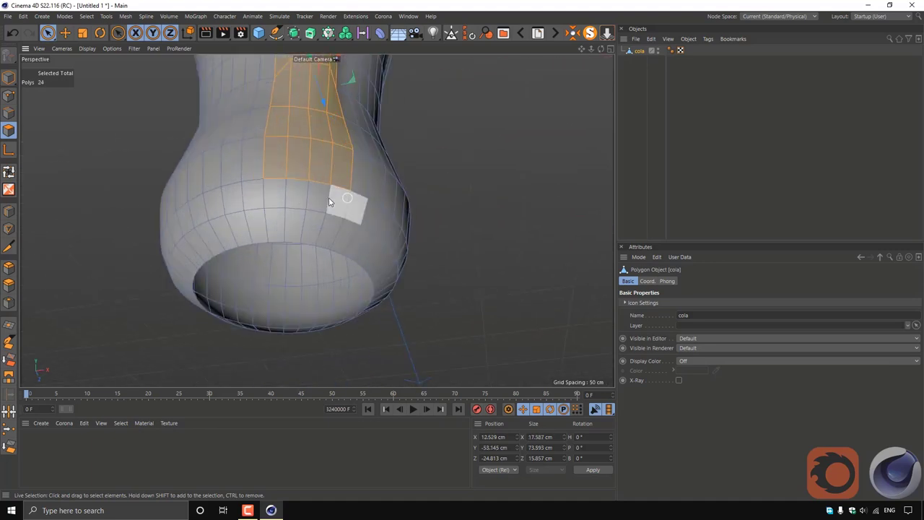
{"action": "mouse_move", "coordinate": [324, 220]}
{"action": "left_mouse_down", "text": "alt"}
{"action": "mouse_move", "coordinate": [291, 290]}
{"action": "mouse_move", "coordinate": [304, 275]}
{"action": "left_mouse_up", "text": "alt"}
{"action": "left_click", "coordinate": [304, 275], "text": "shift"}
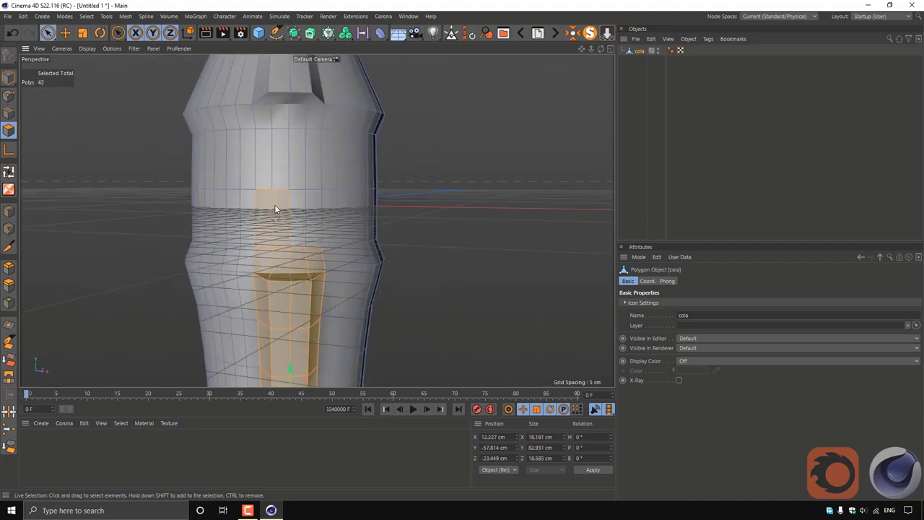
{"action": "left_click_drag", "start_coordinate": [274, 205], "coordinate": [274, 128], "text": "shift"}
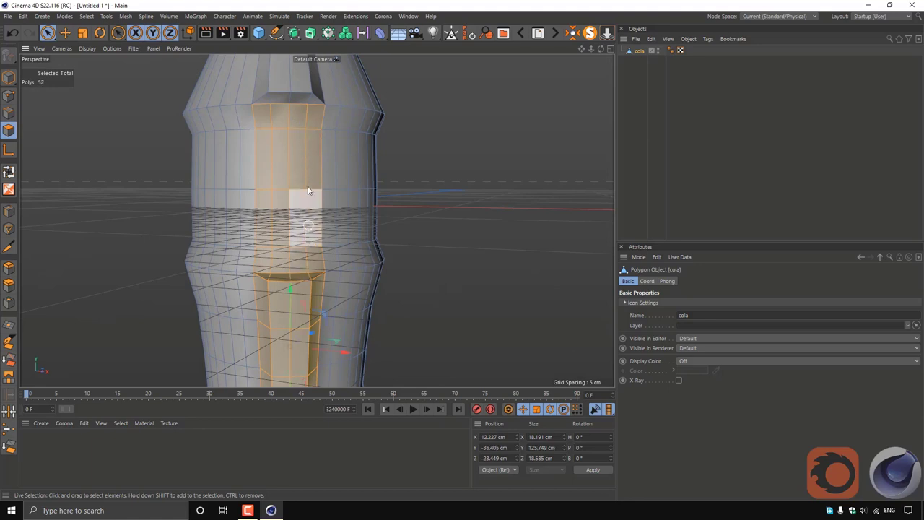
{"action": "mouse_move", "coordinate": [308, 191]}
{"action": "left_mouse_down", "text": "alt"}
{"action": "mouse_move", "coordinate": [288, 216]}
{"action": "mouse_move", "coordinate": [297, 282]}
{"action": "left_mouse_up", "text": "alt"}
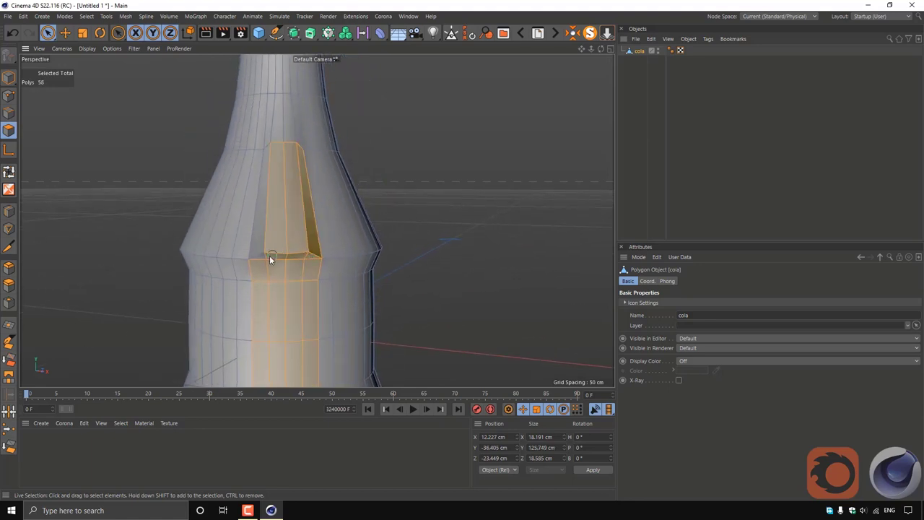
{"action": "left_click", "coordinate": [276, 131], "text": "shift"}
{"action": "scroll", "coordinate": [289, 209], "scroll_direction": "down", "scroll_amount": 4}
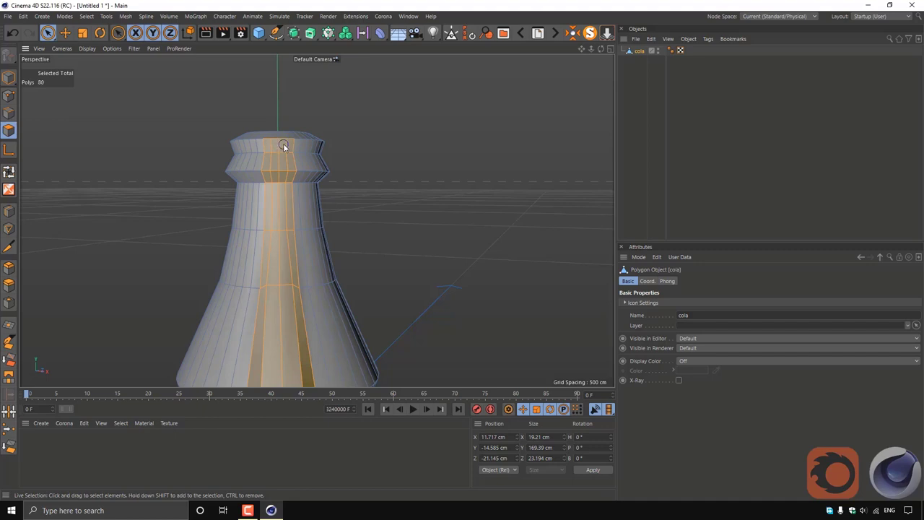
{"action": "mouse_move", "coordinate": [274, 158]}
{"action": "left_mouse_down", "text": "alt"}
{"action": "mouse_move", "coordinate": [324, 213]}
{"action": "mouse_move", "coordinate": [254, 293]}
{"action": "mouse_move", "coordinate": [253, 207]}
{"action": "mouse_move", "coordinate": [241, 190]}
{"action": "mouse_move", "coordinate": [388, 184]}
{"action": "mouse_move", "coordinate": [250, 270]}
{"action": "left_mouse_up", "text": "alt"}
{"action": "scroll", "coordinate": [249, 190], "scroll_direction": "up", "scroll_amount": 3}
{"action": "scroll", "coordinate": [251, 270], "scroll_direction": "down", "scroll_amount": 5}
{"action": "mouse_move", "coordinate": [368, 243]}
{"action": "left_mouse_down", "text": "alt"}
{"action": "mouse_move", "coordinate": [340, 264]}
{"action": "mouse_move", "coordinate": [257, 229]}
{"action": "left_mouse_up", "text": "alt"}
Invert the selection and delete everything except the vertical strip
{"action": "key", "text": "u"}
{"action": "key", "text": "i"}
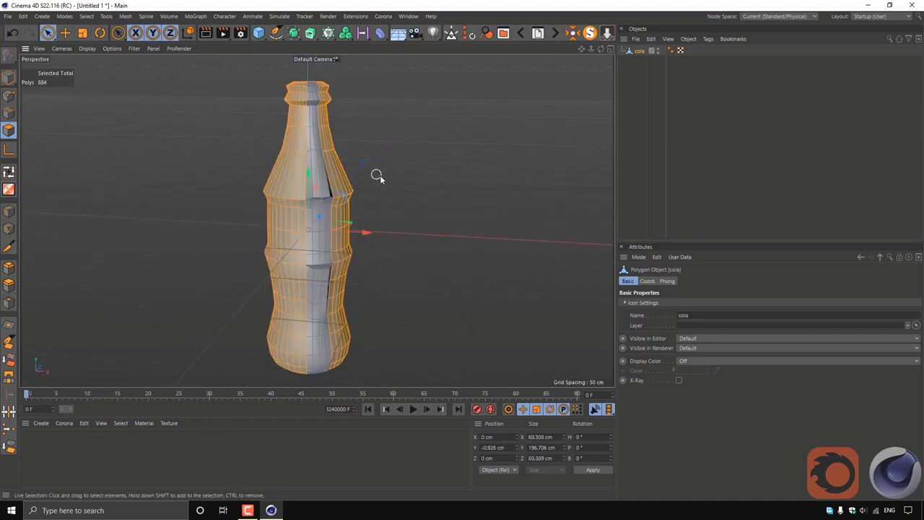
{"action": "key", "text": "Delete"}
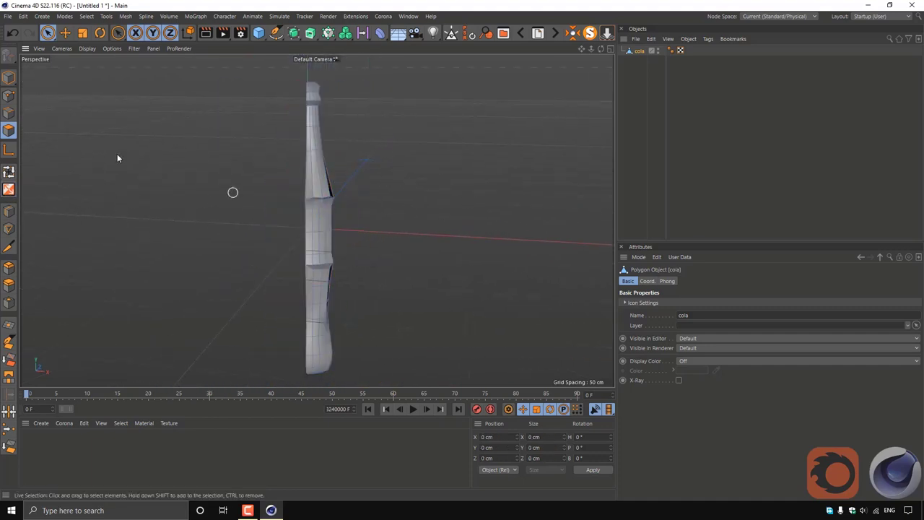
{"action": "key", "text": "Return"}
Optimize all of the strip's points and place the strip inside a new Cloner
{"action": "key", "text": "ctrl+a"}
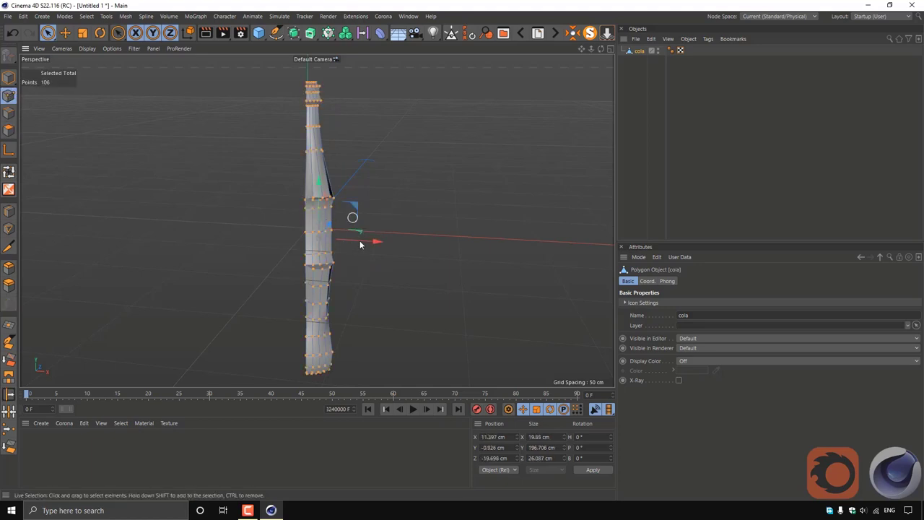
{"action": "right_click", "coordinate": [415, 205]}
{"action": "left_click", "coordinate": [473, 482]}
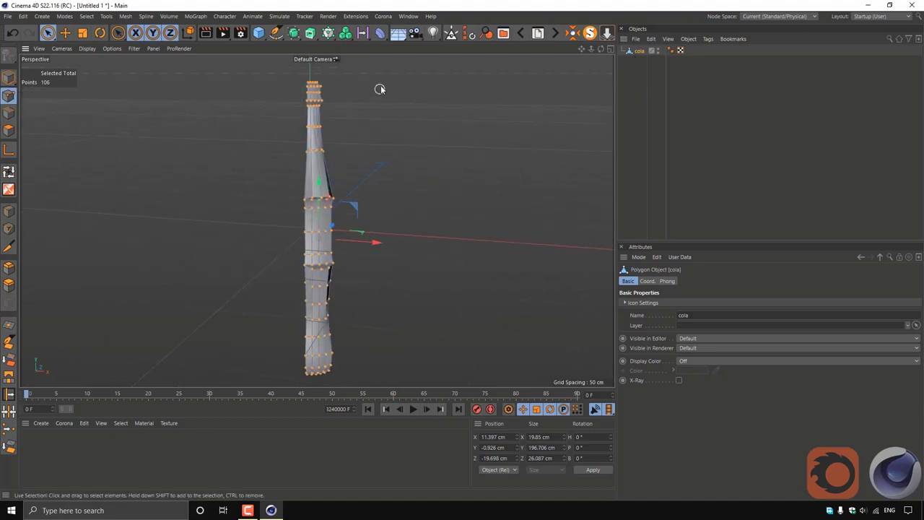
{"action": "left_click", "coordinate": [328, 32], "text": "alt"}
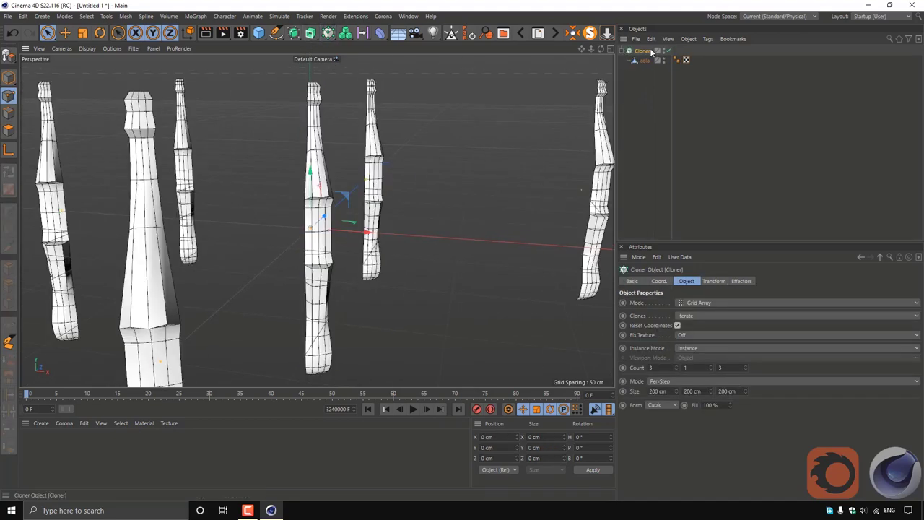
Set the Cloner to Radial mode with 10 copies and radius 0 cm
{"action": "left_click", "coordinate": [695, 302]}
{"action": "left_click", "coordinate": [699, 334]}
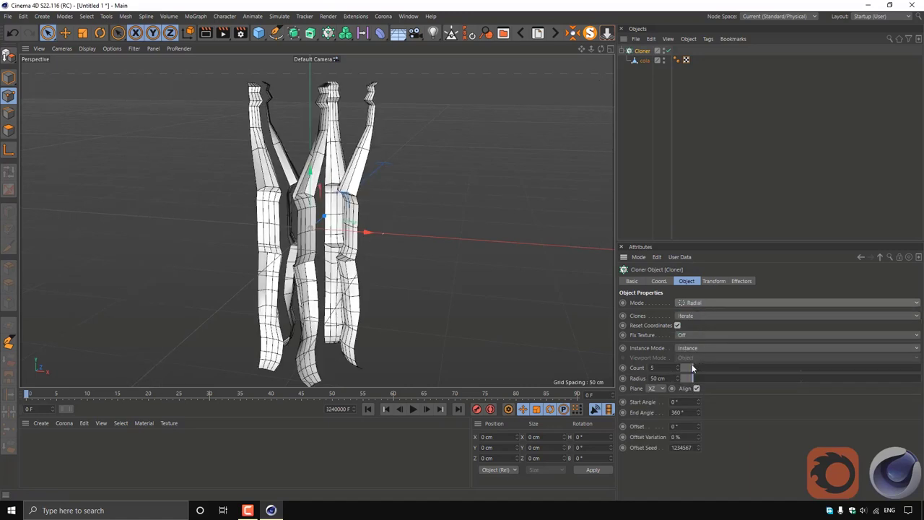
{"action": "mouse_move", "coordinate": [691, 377]}
{"action": "left_mouse_down"}
{"action": "mouse_move", "coordinate": [655, 379]}
{"action": "mouse_move", "coordinate": [705, 371]}
{"action": "left_mouse_up"}
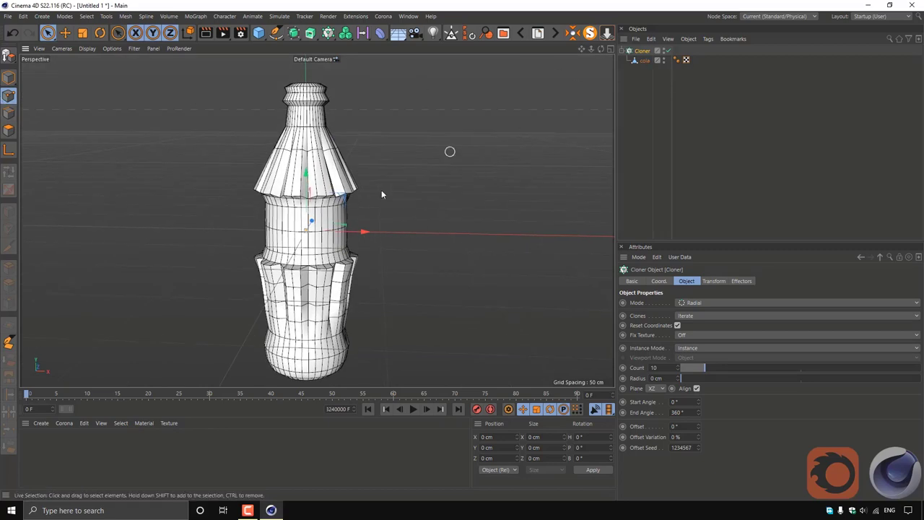
{"action": "mouse_move", "coordinate": [382, 192]}
{"action": "left_mouse_down", "text": "alt"}
{"action": "mouse_move", "coordinate": [325, 258]}
{"action": "mouse_move", "coordinate": [317, 220]}
{"action": "left_mouse_up", "text": "alt"}
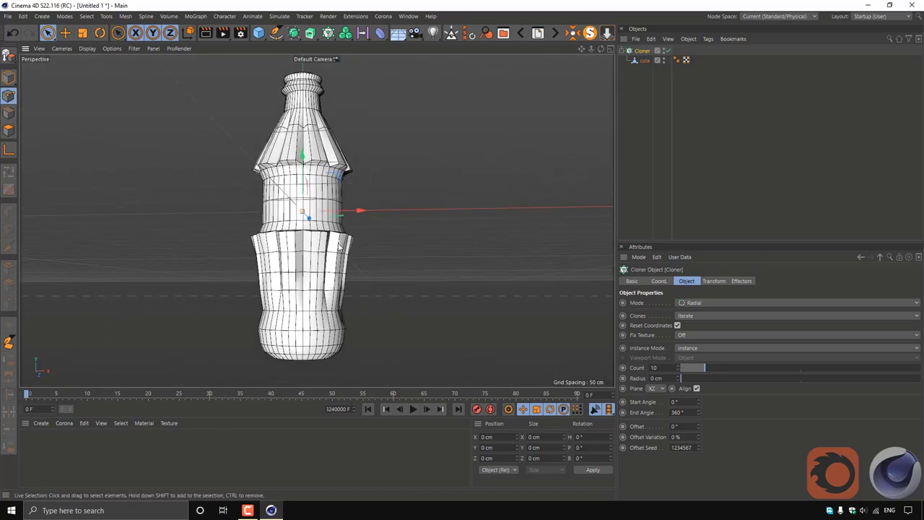
Add a Subdivision Surface and bake the cola cloner into one mesh with Current State to Object
{"action": "left_click", "coordinate": [300, 37], "text": "alt"}
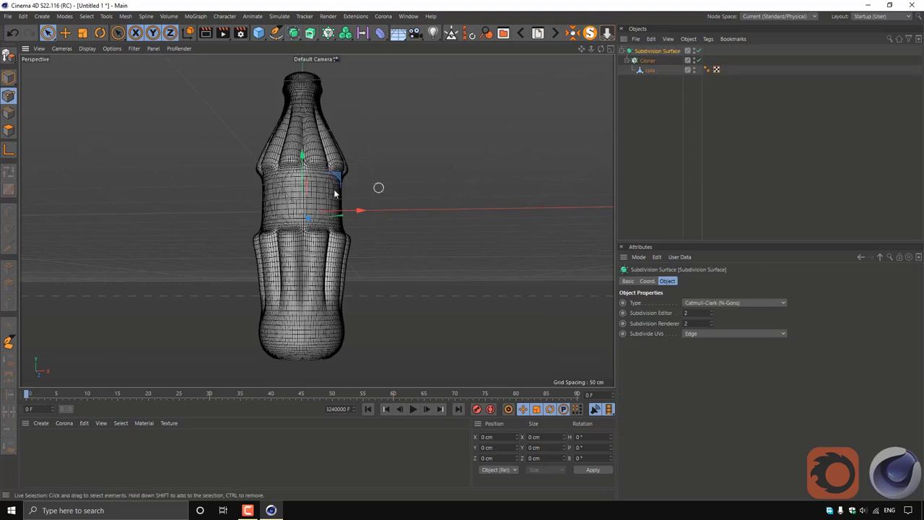
{"action": "mouse_move", "coordinate": [378, 186]}
{"action": "left_mouse_down", "text": "alt"}
{"action": "mouse_move", "coordinate": [374, 223]}
{"action": "mouse_move", "coordinate": [347, 216]}
{"action": "left_mouse_up", "text": "alt"}
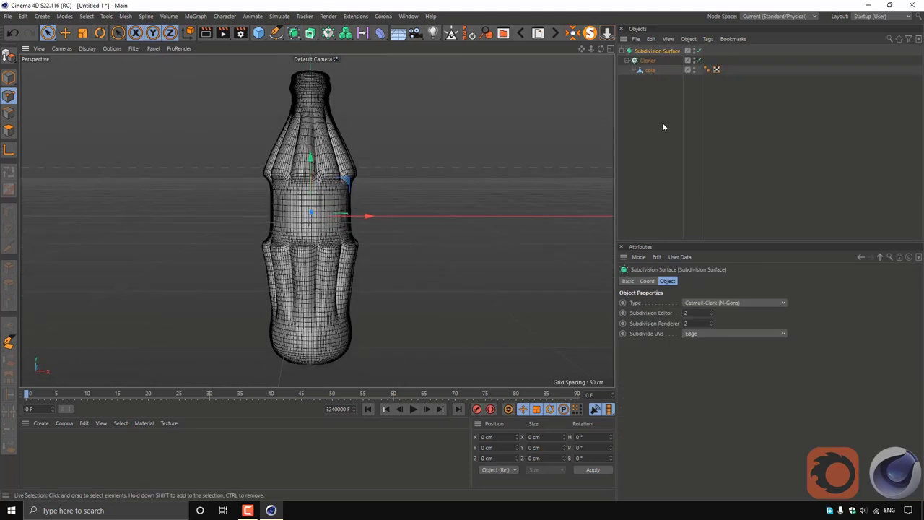
{"action": "left_click", "coordinate": [648, 60]}
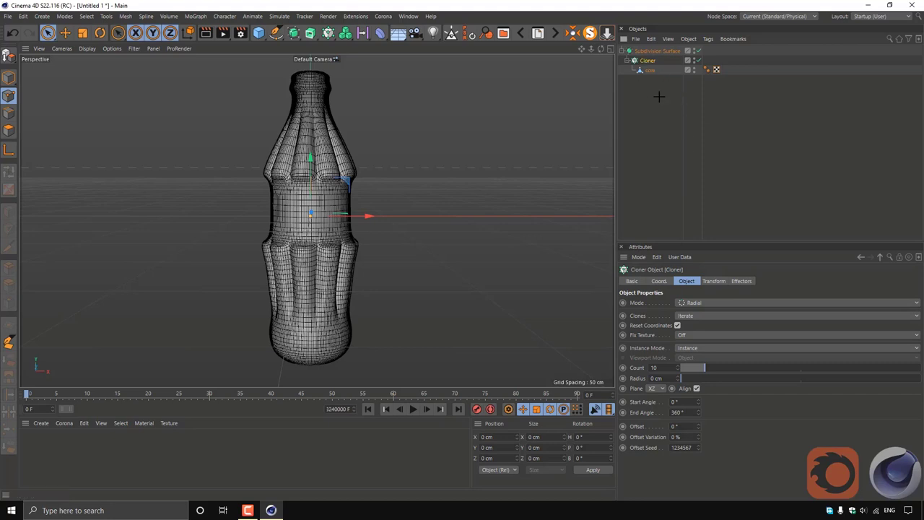
{"action": "left_click", "coordinate": [650, 70]}
{"action": "right_click", "coordinate": [650, 71]}
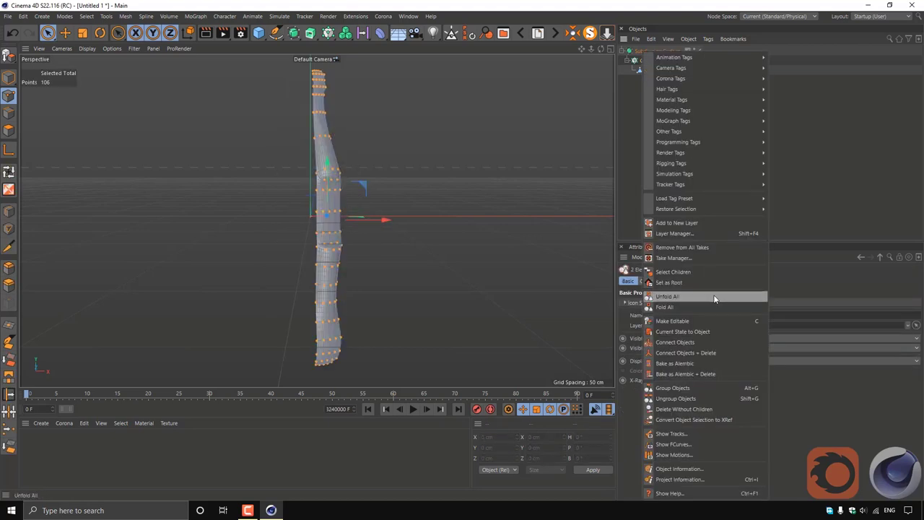
{"action": "left_click", "coordinate": [716, 336]}
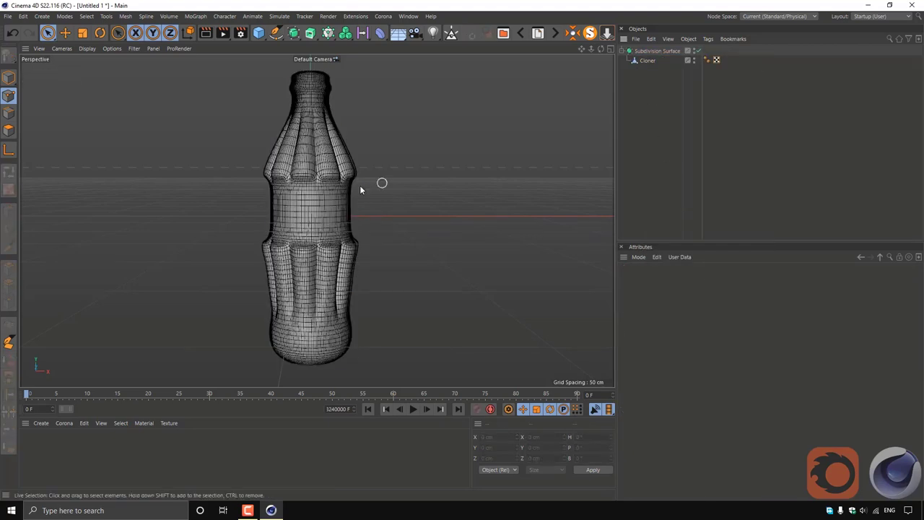
Optimize the baked Cloner mesh, welding its points from 1060 to 860
{"action": "left_click", "coordinate": [647, 61]}
{"action": "right_click", "coordinate": [422, 193]}
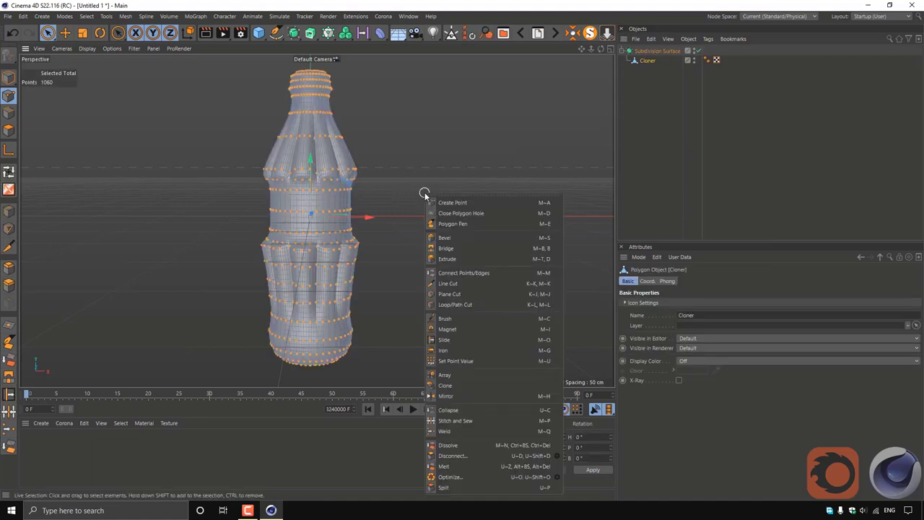
{"action": "left_click", "coordinate": [489, 471]}
{"action": "scroll", "coordinate": [375, 169], "scroll_direction": "up", "scroll_amount": 5}
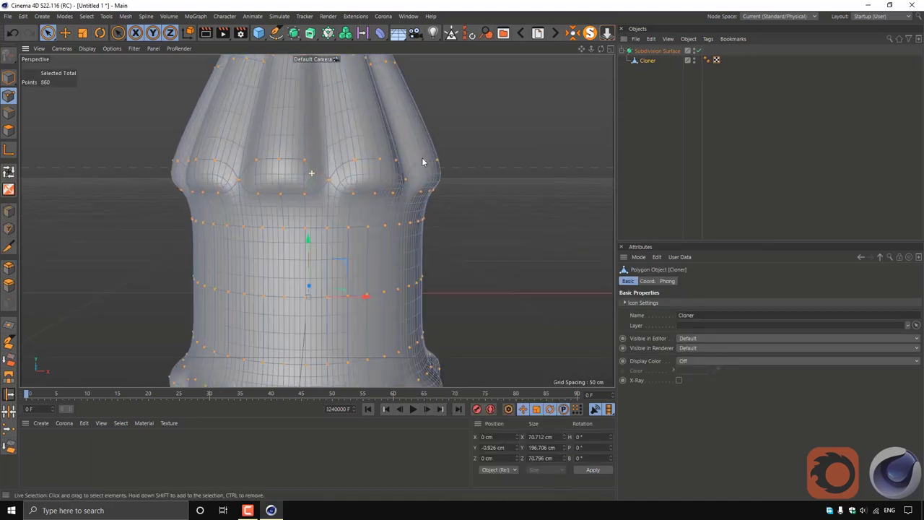
{"action": "scroll", "coordinate": [334, 159], "scroll_direction": "down", "scroll_amount": 1}
{"action": "scroll", "coordinate": [311, 260], "scroll_direction": "up", "scroll_amount": 1}
{"action": "scroll", "coordinate": [311, 260], "scroll_direction": "down", "scroll_amount": 3}
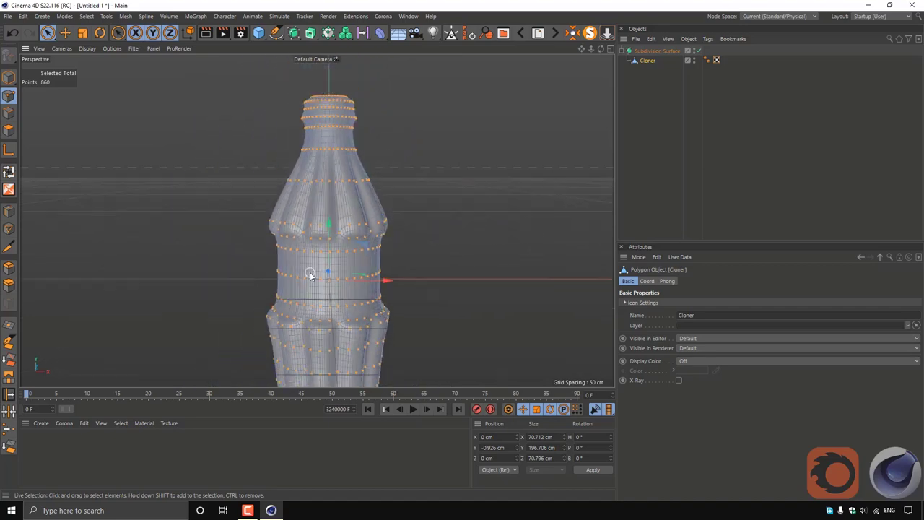
{"action": "scroll", "coordinate": [594, 120], "scroll_direction": "down", "scroll_amount": 1}
{"action": "middle_click", "coordinate": [594, 120]}
Maximize and zoom into the Front view, then box-select and scale the top neck point rows
{"action": "left_click", "coordinate": [611, 222]}
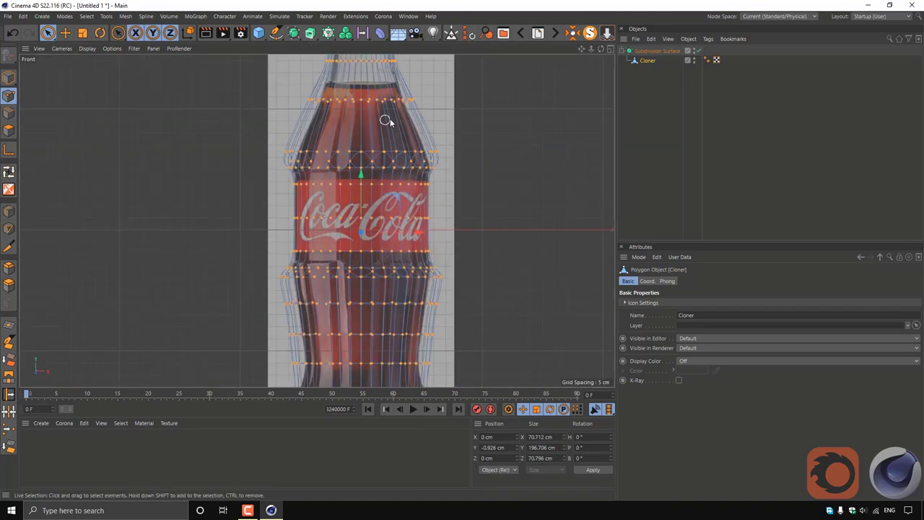
{"action": "scroll", "coordinate": [384, 120], "scroll_direction": "up", "scroll_amount": 2}
{"action": "scroll", "coordinate": [380, 159], "scroll_direction": "up", "scroll_amount": 1}
{"action": "scroll", "coordinate": [396, 152], "scroll_direction": "up", "scroll_amount": 1}
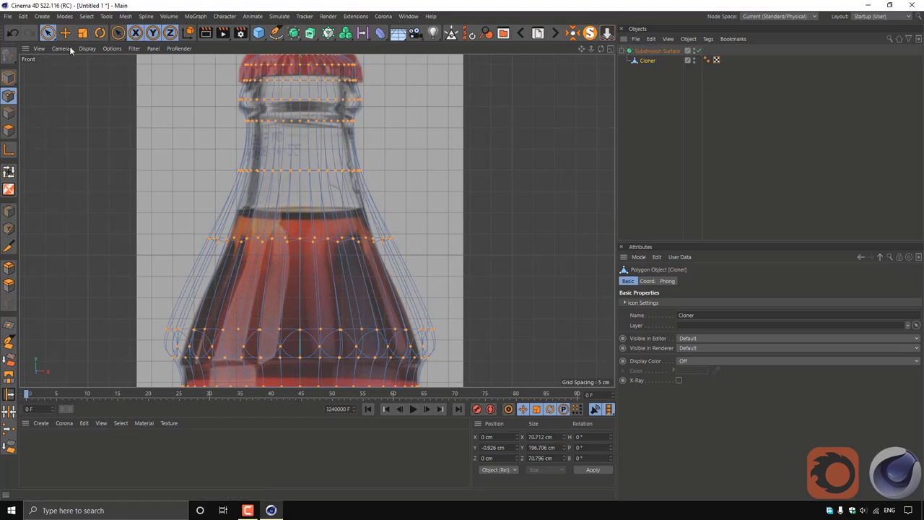
{"action": "left_click_drag", "start_coordinate": [47, 36], "coordinate": [86, 64]}
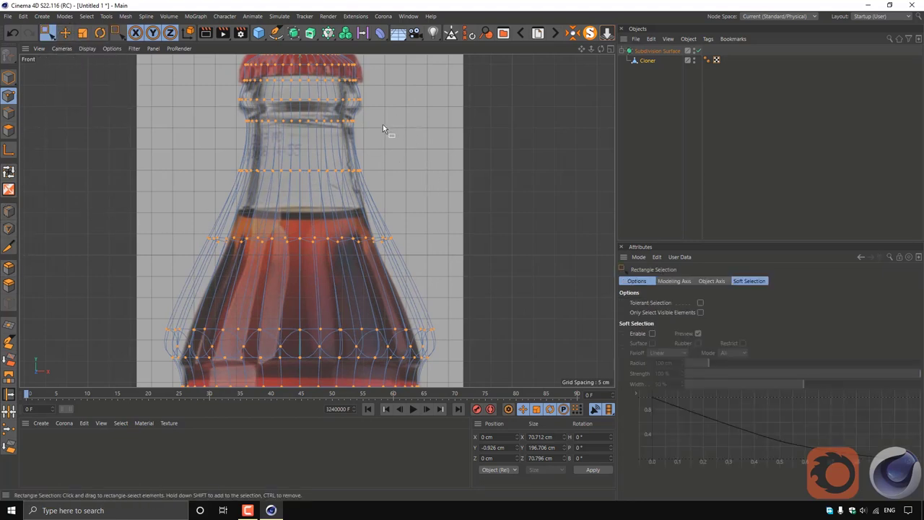
{"action": "left_click_drag", "start_coordinate": [375, 110], "coordinate": [228, 88]}
{"action": "key", "text": "t"}
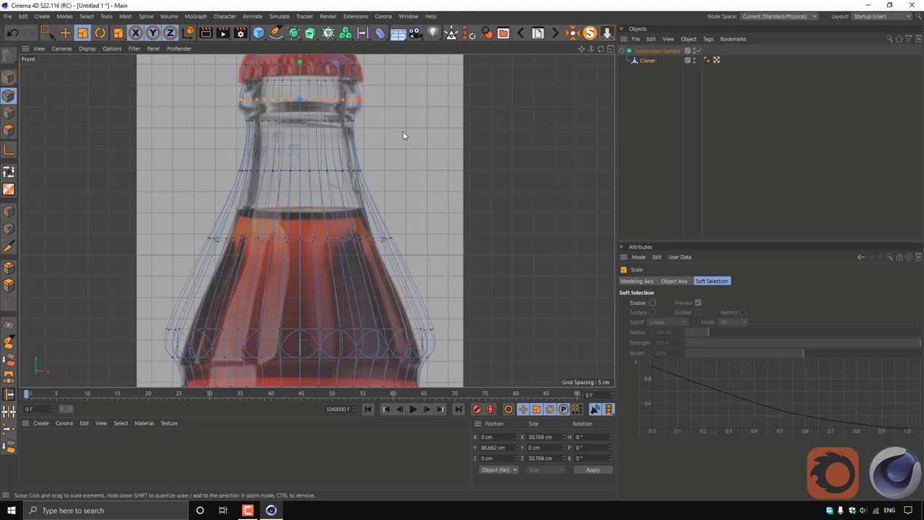
{"action": "key", "text": "space"}
{"action": "left_click_drag", "start_coordinate": [374, 117], "coordinate": [215, 131]}
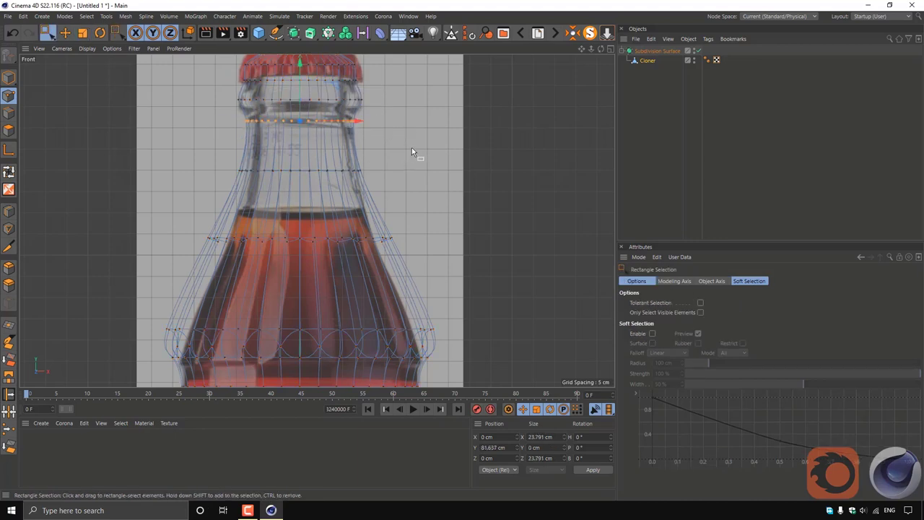
{"action": "key", "text": "space"}
Pull the shoulder point rows slightly inward and lower them, then widen the shoulder ring to about 109%
{"action": "key", "text": "space"}
{"action": "left_click_drag", "start_coordinate": [416, 224], "coordinate": [156, 254]}
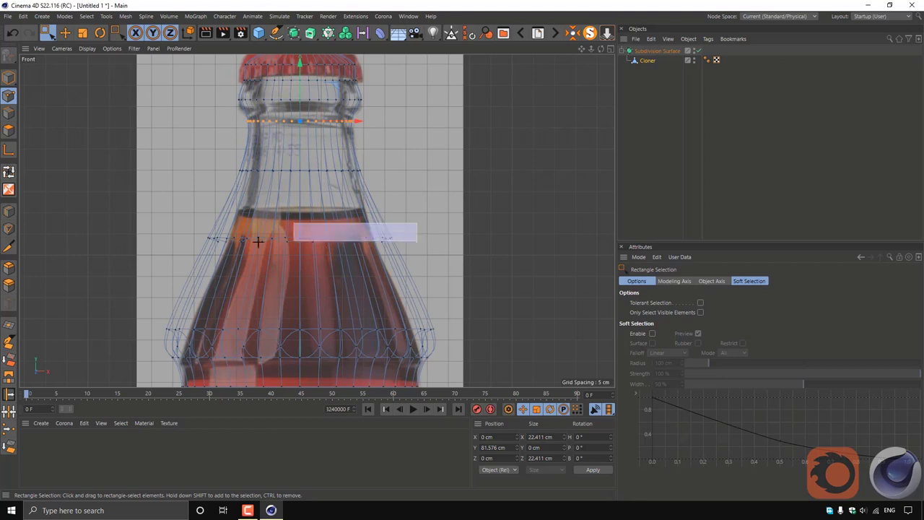
{"action": "key", "text": "space"}
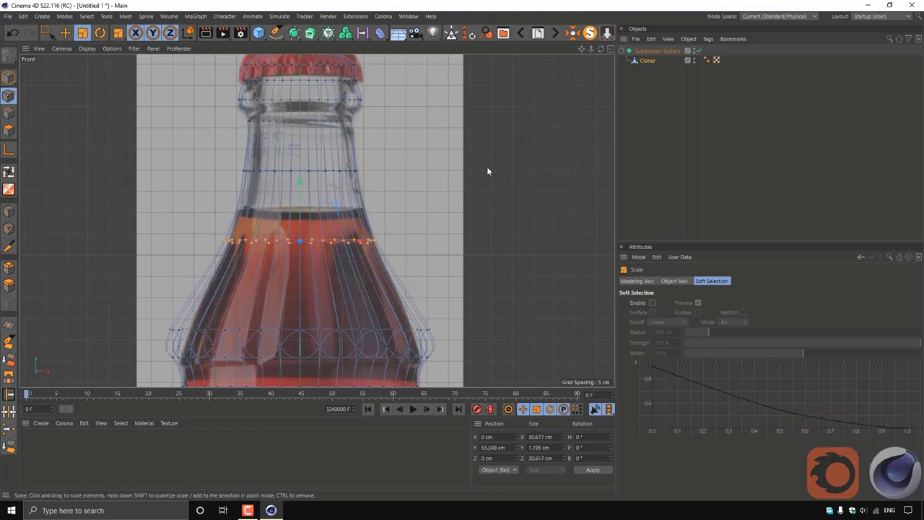
{"action": "key", "text": "space"}
{"action": "middle_click_drag", "start_coordinate": [476, 321], "coordinate": [468, 204], "text": "alt"}
{"action": "left_click_drag", "start_coordinate": [466, 190], "coordinate": [126, 255]}
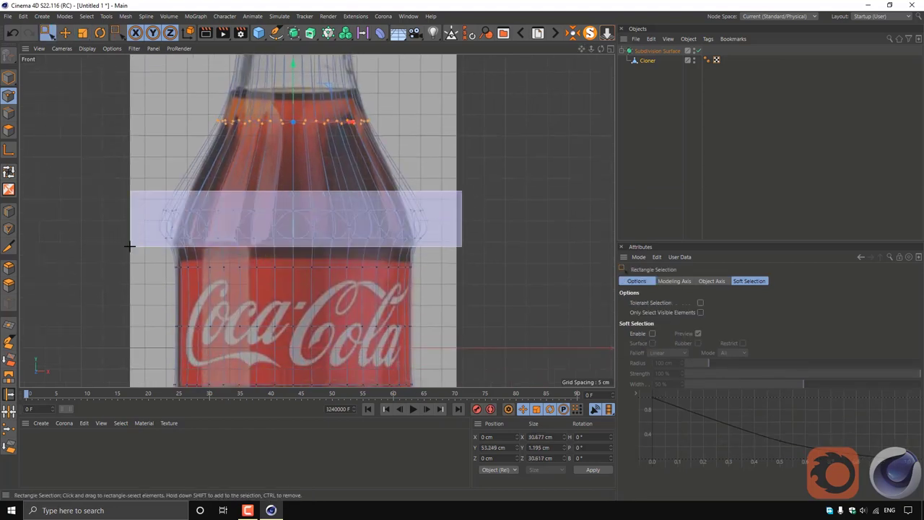
{"action": "key", "text": "space"}
{"action": "left_click_drag", "start_coordinate": [396, 285], "coordinate": [385, 290]}
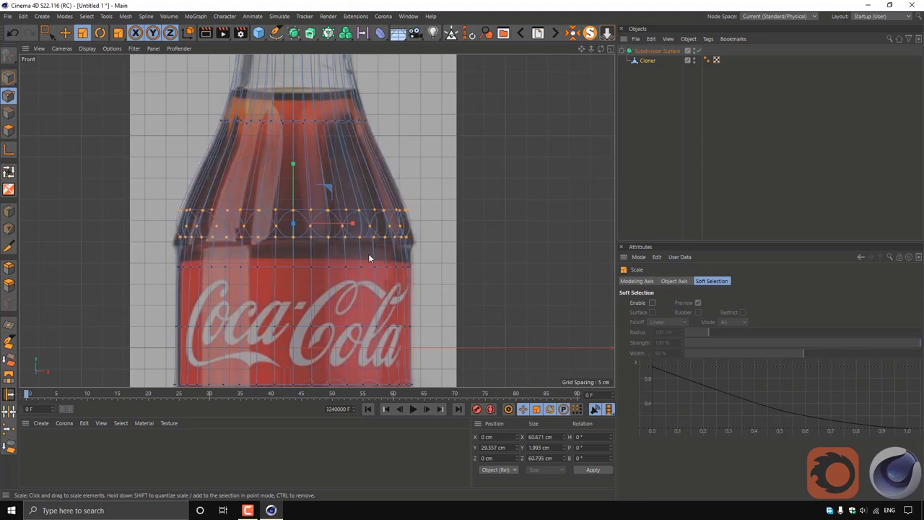
{"action": "left_click", "coordinate": [65, 32]}
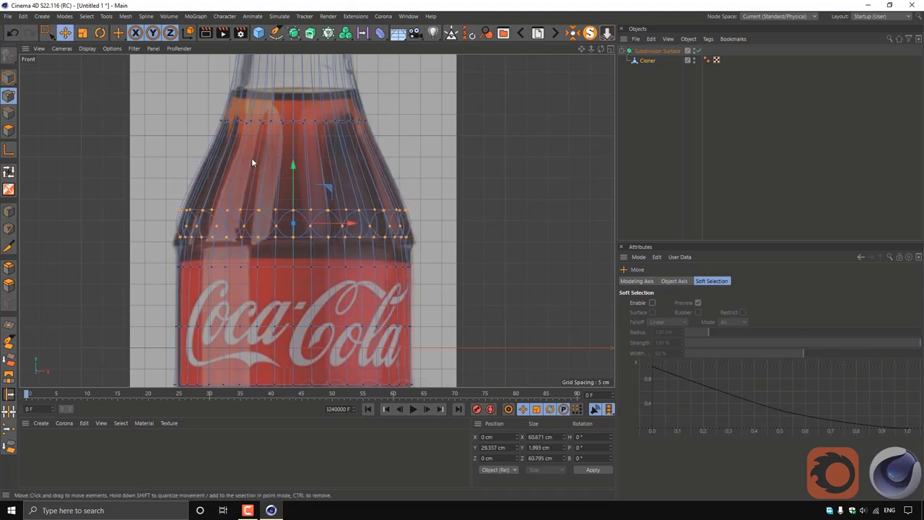
{"action": "left_click_drag", "start_coordinate": [293, 170], "coordinate": [295, 182]}
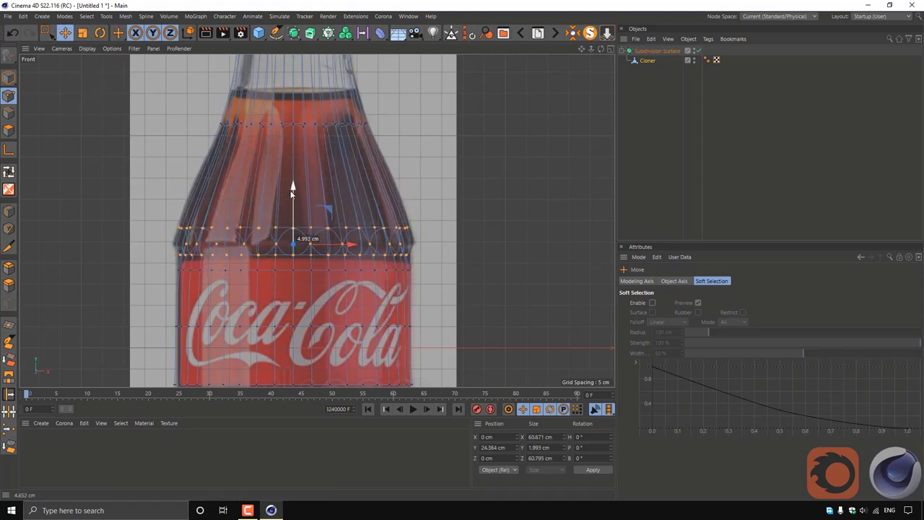
{"action": "key", "text": "t"}
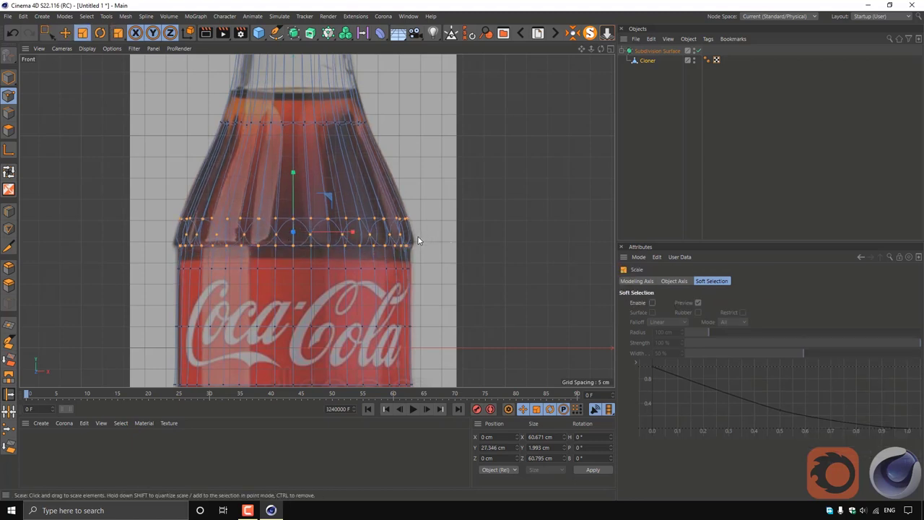
{"action": "left_click_drag", "start_coordinate": [417, 236], "coordinate": [453, 234]}
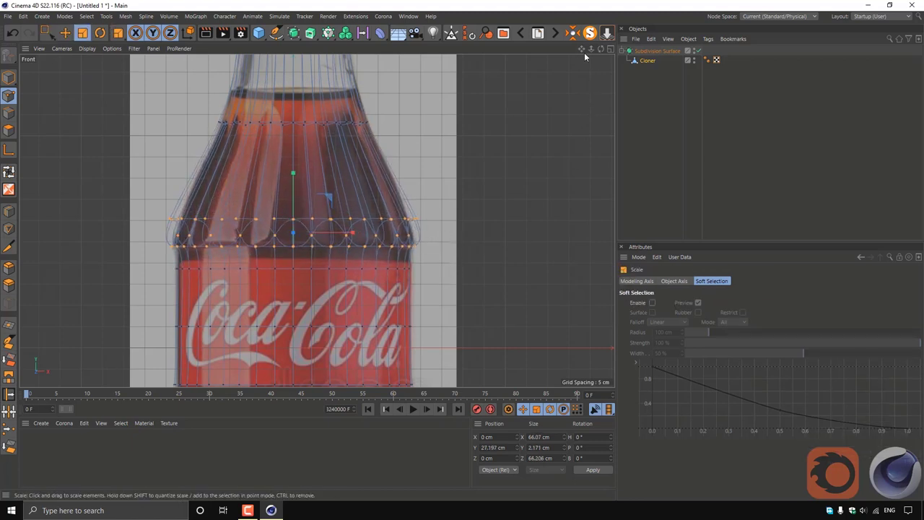
Shrink the ring below the label to about 89% and raise it about 2 cm
{"action": "left_click_drag", "start_coordinate": [584, 52], "coordinate": [586, 4]}
{"action": "key", "text": "0"}
{"action": "left_click_drag", "start_coordinate": [458, 260], "coordinate": [254, 295]}
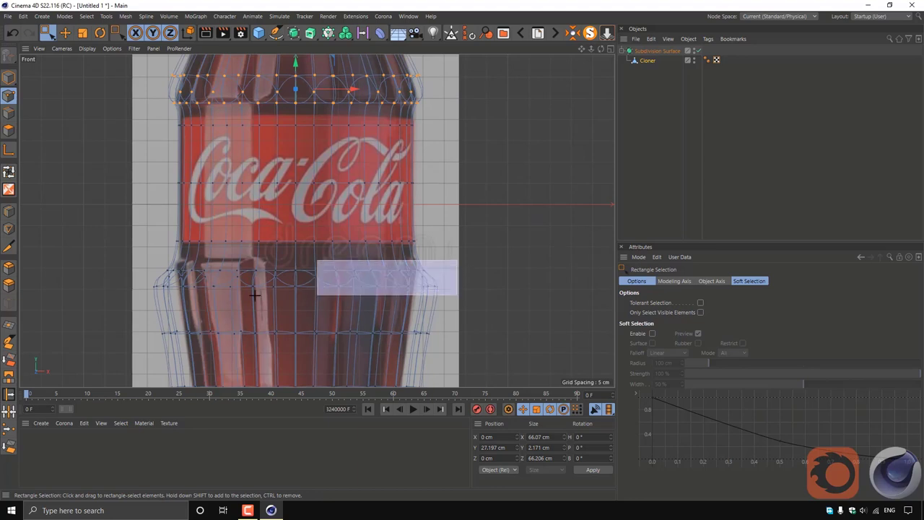
{"action": "key", "text": "t"}
{"action": "left_click_drag", "start_coordinate": [491, 288], "coordinate": [453, 287]}
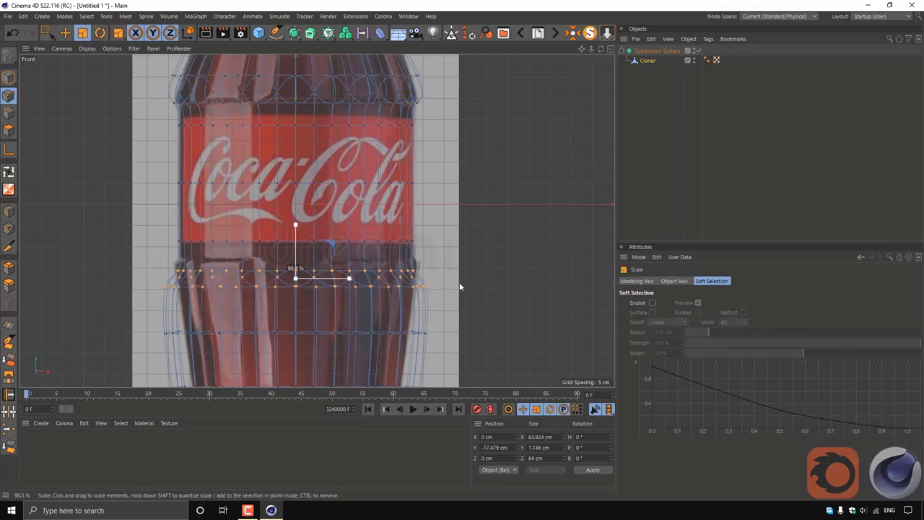
{"action": "left_click", "coordinate": [65, 32]}
{"action": "left_click_drag", "start_coordinate": [289, 254], "coordinate": [291, 235]}
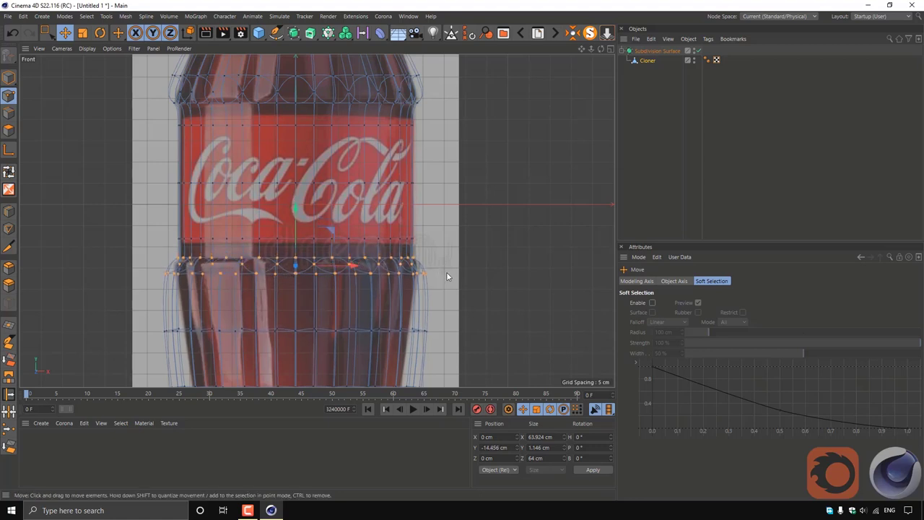
Shrink the next ring down to about 92% and narrow the lower ring to about 52 cm
{"action": "key", "text": "0"}
{"action": "left_click_drag", "start_coordinate": [447, 272], "coordinate": [160, 280]}
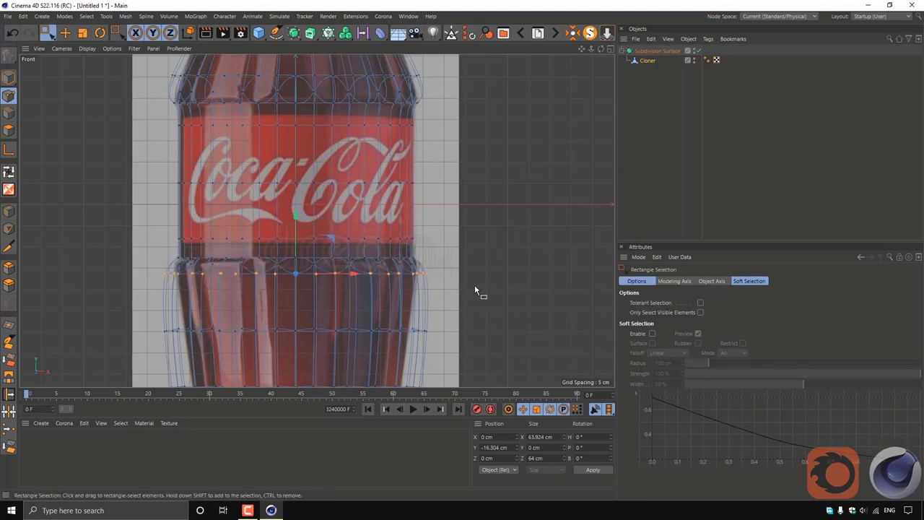
{"action": "key", "text": "t"}
{"action": "mouse_move", "coordinate": [463, 280]}
{"action": "left_mouse_down"}
{"action": "mouse_move", "coordinate": [439, 284]}
{"action": "mouse_move", "coordinate": [446, 296]}
{"action": "mouse_move", "coordinate": [176, 342]}
{"action": "left_mouse_up"}
{"action": "key", "text": "0"}
{"action": "key", "text": "t"}
{"action": "left_click_drag", "start_coordinate": [460, 318], "coordinate": [391, 319]}
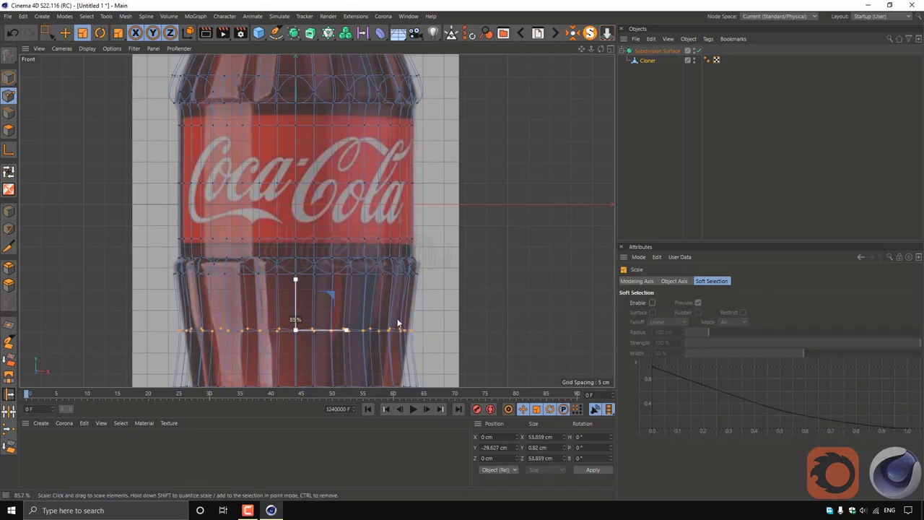
Enlarge the ring just under the label to about 106%
{"action": "key", "text": "0"}
{"action": "left_click_drag", "start_coordinate": [443, 249], "coordinate": [134, 288]}
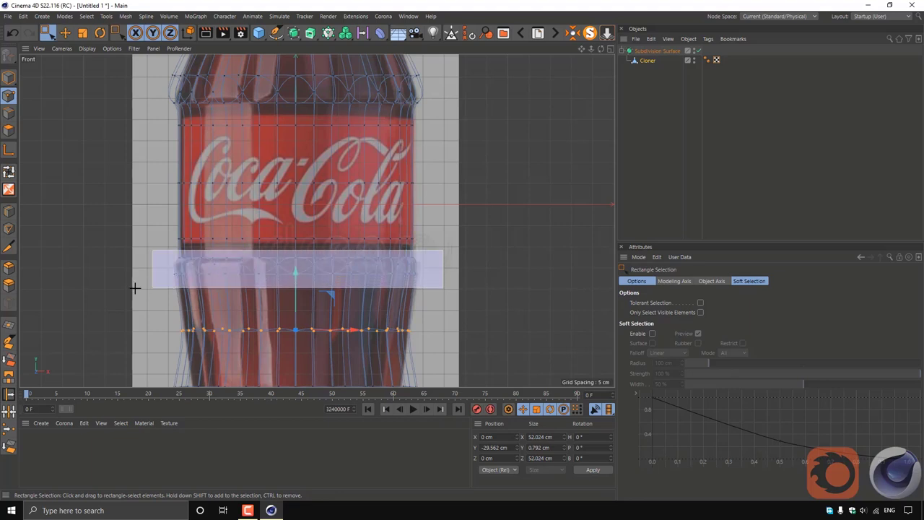
{"action": "key", "text": "t"}
{"action": "left_click_drag", "start_coordinate": [429, 295], "coordinate": [461, 281]}
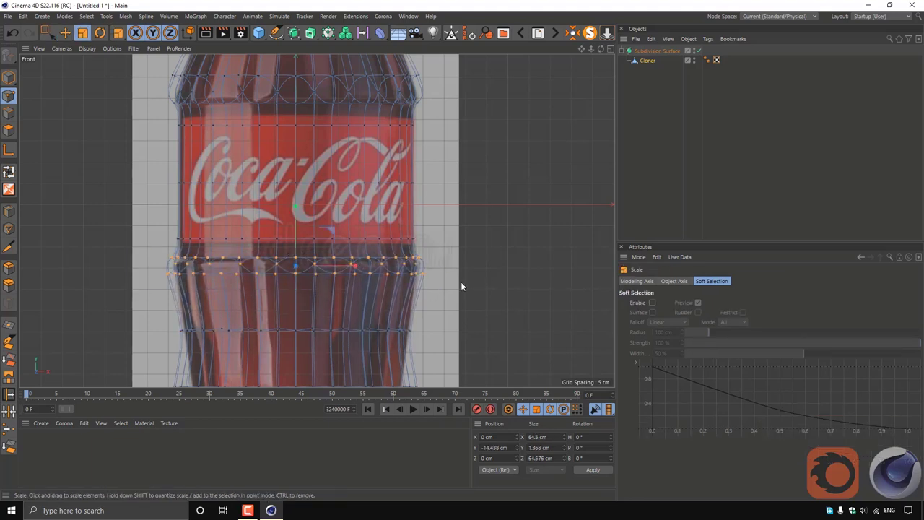
Narrow the waist rings to about 51 cm and 47 cm
{"action": "middle_click_drag", "start_coordinate": [433, 364], "coordinate": [431, 235], "text": "alt"}
{"action": "key", "text": "0"}
{"action": "left_click_drag", "start_coordinate": [443, 249], "coordinate": [157, 271]}
{"action": "key", "text": "t"}
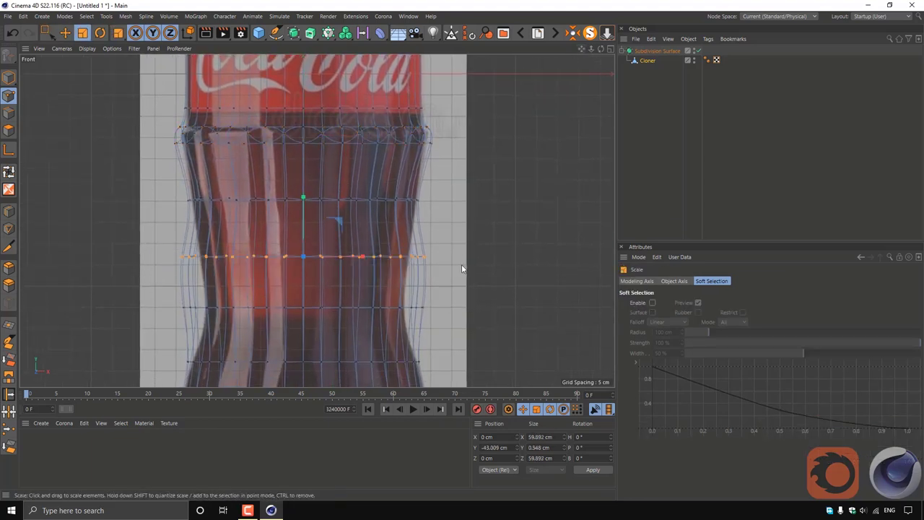
{"action": "left_click_drag", "start_coordinate": [440, 281], "coordinate": [188, 309]}
{"action": "key", "text": "0"}
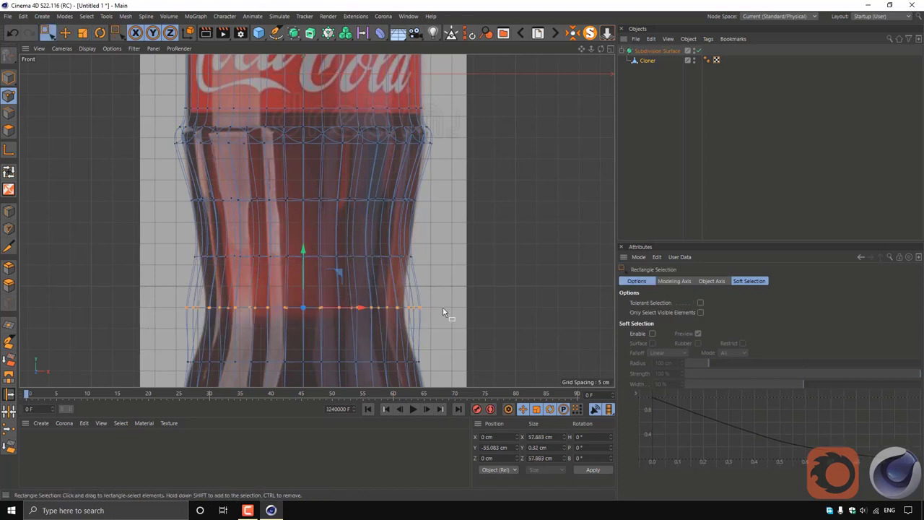
{"action": "key", "text": "t"}
{"action": "left_click_drag", "start_coordinate": [442, 290], "coordinate": [418, 290]}
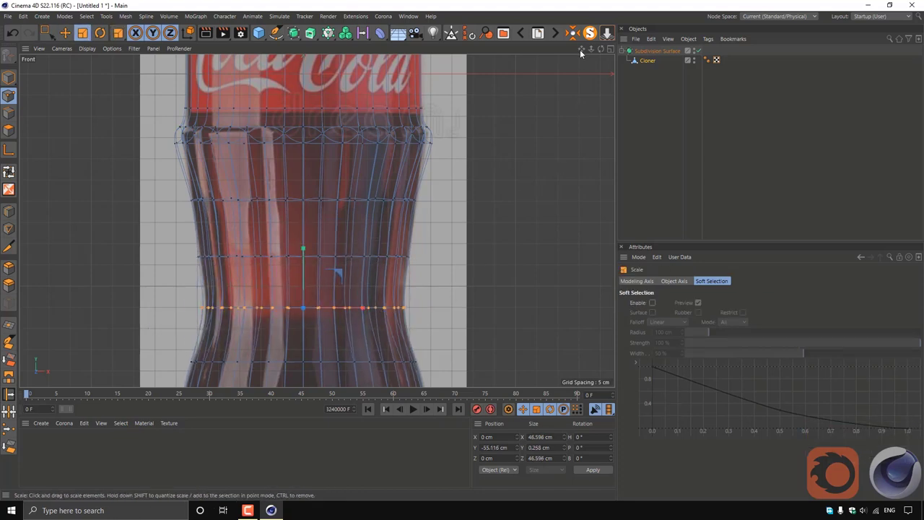
Widen the ring above the base bulge to about 61 cm, then select the rings near the bottom
{"action": "mouse_move", "coordinate": [580, 50]}
{"action": "left_mouse_down"}
{"action": "mouse_move", "coordinate": [412, 227]}
{"action": "mouse_move", "coordinate": [136, 268]}
{"action": "left_mouse_up"}
{"action": "key", "text": "0"}
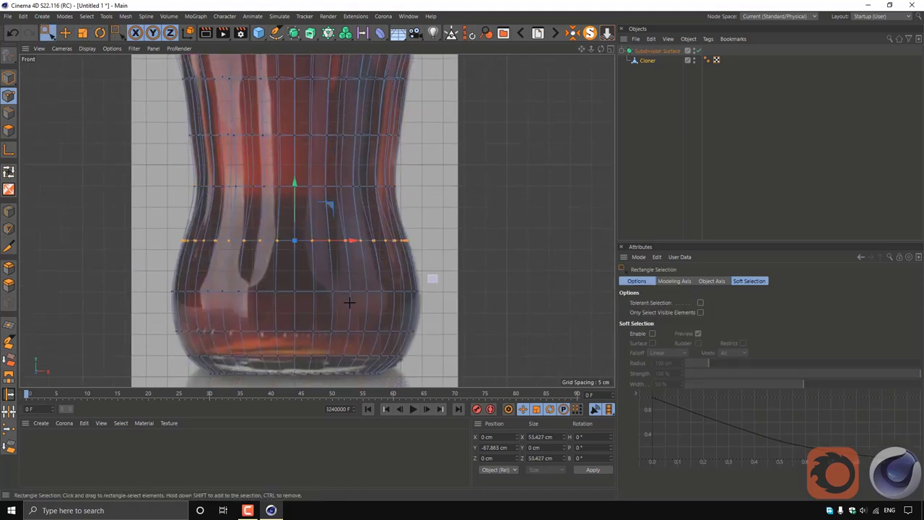
{"action": "left_click_drag", "start_coordinate": [348, 302], "coordinate": [147, 308]}
{"action": "key", "text": "t"}
{"action": "left_click_drag", "start_coordinate": [434, 311], "coordinate": [443, 312]}
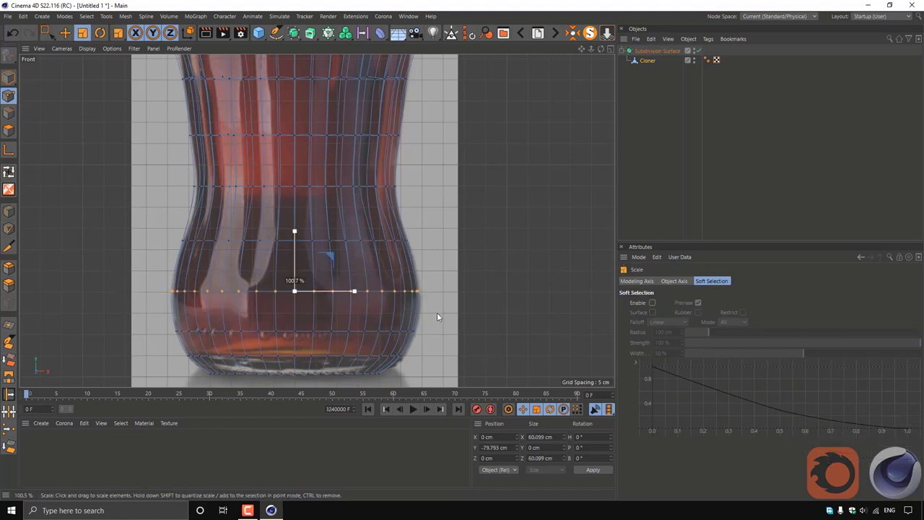
{"action": "left_click_drag", "start_coordinate": [386, 330], "coordinate": [98, 352]}
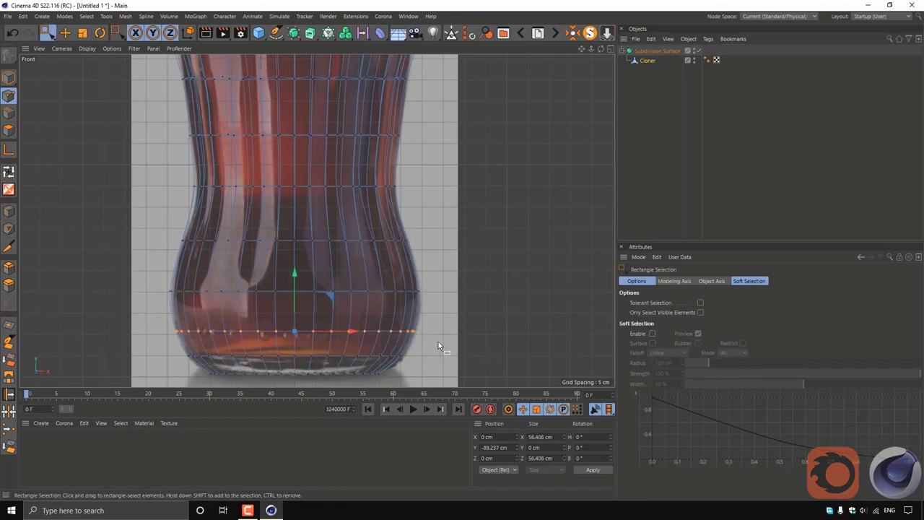
{"action": "key", "text": "t"}
{"action": "key", "text": "e"}
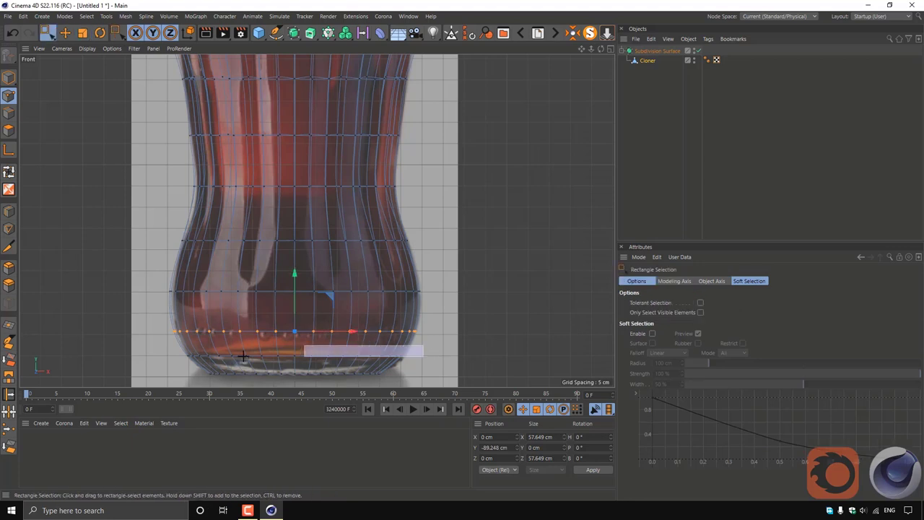
{"action": "mouse_move", "coordinate": [443, 344]}
{"action": "left_mouse_down"}
{"action": "mouse_move", "coordinate": [405, 371]}
{"action": "mouse_move", "coordinate": [427, 364]}
{"action": "mouse_move", "coordinate": [192, 379]}
{"action": "left_mouse_up"}
Shrink the bottom-most ring slightly to 39.32 cm and zoom out
{"action": "key", "text": "t"}
{"action": "key", "text": "0"}
{"action": "key", "text": "t"}
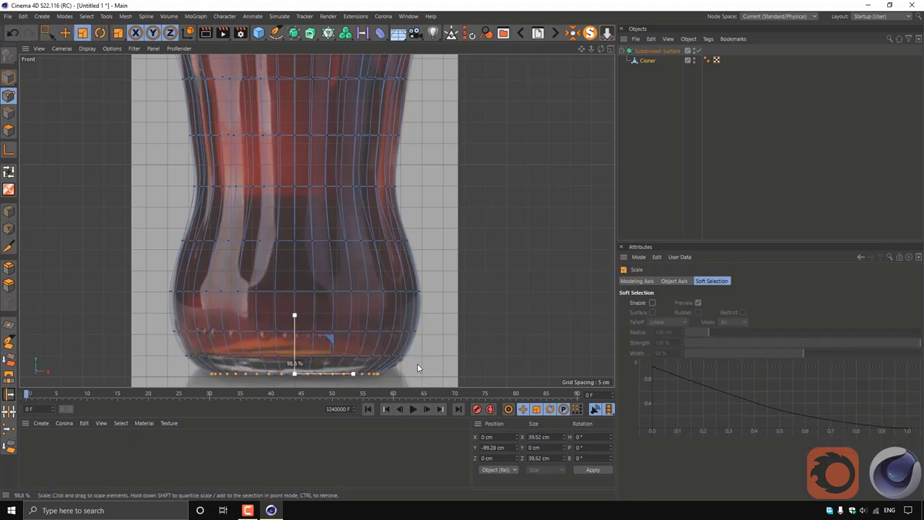
{"action": "left_click_drag", "start_coordinate": [417, 363], "coordinate": [311, 340]}
{"action": "scroll", "coordinate": [311, 340], "scroll_direction": "down", "scroll_amount": 2}
{"action": "scroll", "coordinate": [311, 340], "scroll_direction": "down", "scroll_amount": 2}
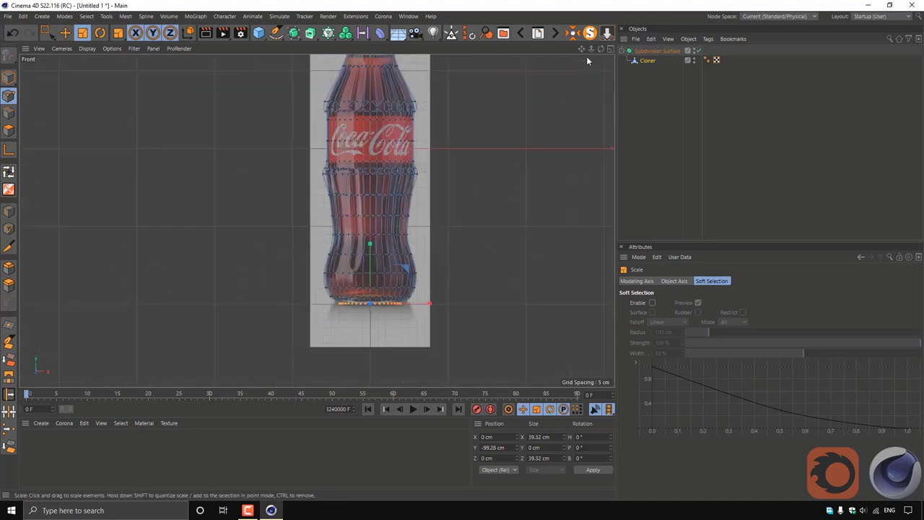
{"action": "scroll", "coordinate": [311, 340], "scroll_direction": "down", "scroll_amount": 2}
Show only the Perspective view in Model mode with the bottle deselected and smooth shading
{"action": "left_click", "coordinate": [311, 48]}
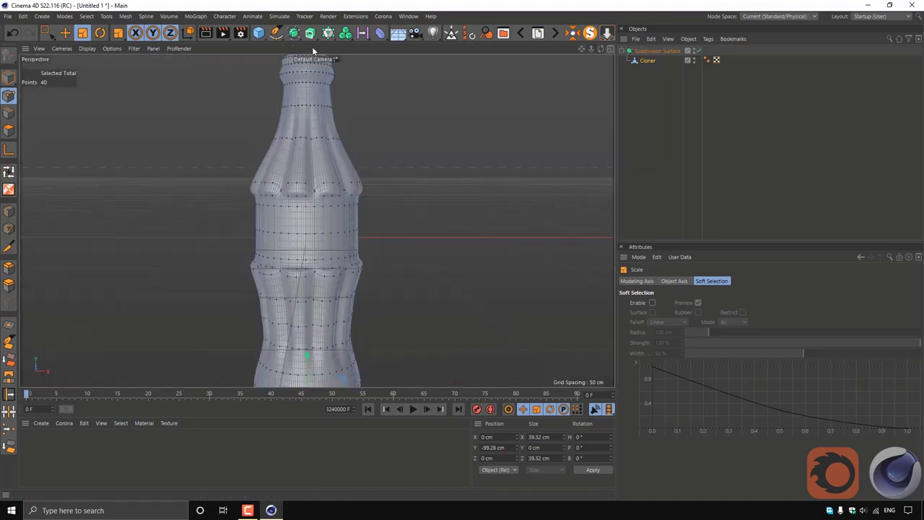
{"action": "left_click", "coordinate": [8, 77]}
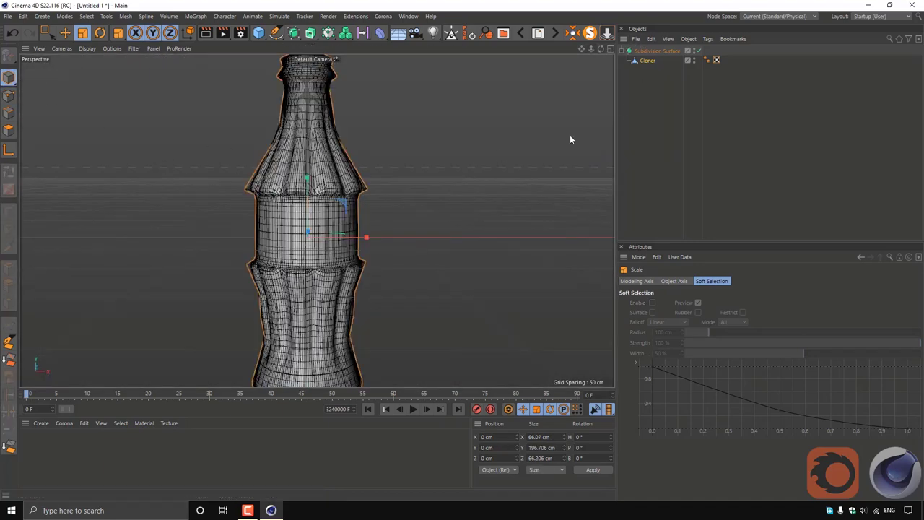
{"action": "left_click", "coordinate": [432, 197]}
{"action": "left_click", "coordinate": [85, 48]}
{"action": "left_click", "coordinate": [117, 78]}
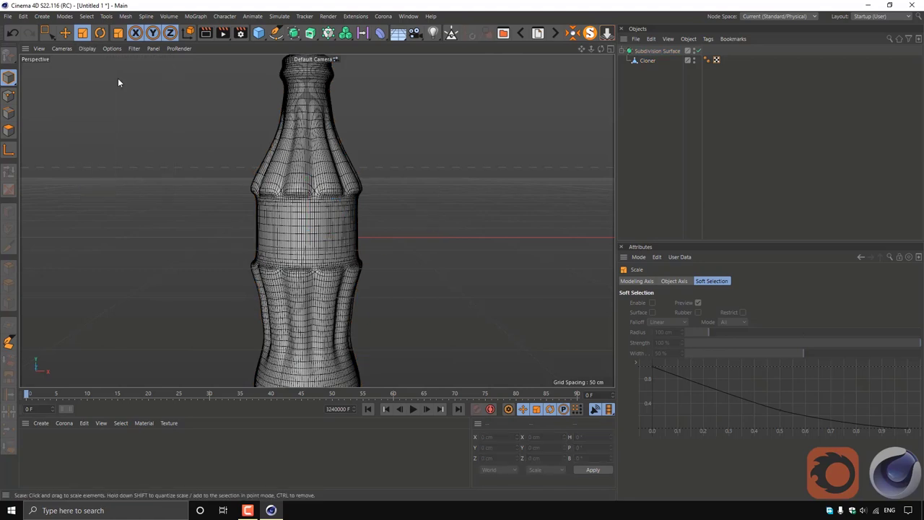
{"action": "scroll", "coordinate": [262, 226], "scroll_direction": "down", "scroll_amount": 3}
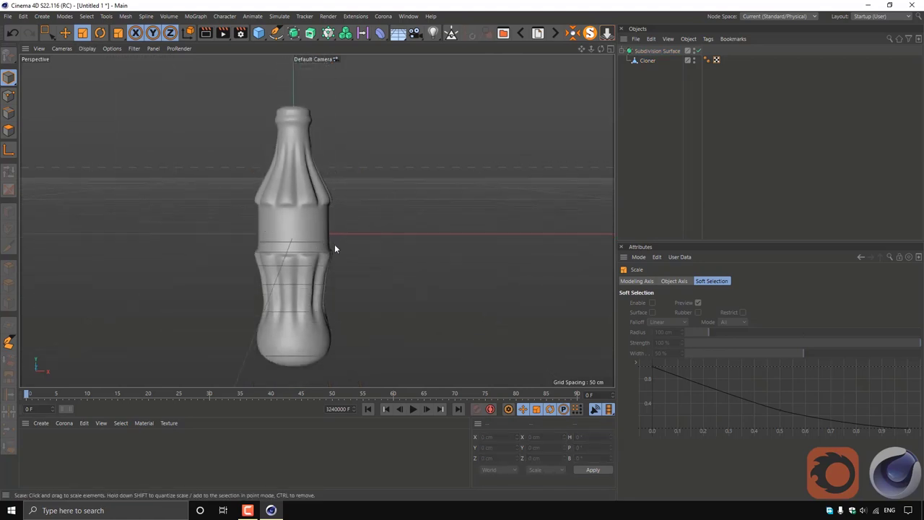
Orbit under the bottle with Gouraud Shading (Lines) display and select the Cloner
{"action": "left_click", "coordinate": [302, 236]}
{"action": "left_click_drag", "start_coordinate": [302, 236], "coordinate": [367, 220], "text": "alt"}
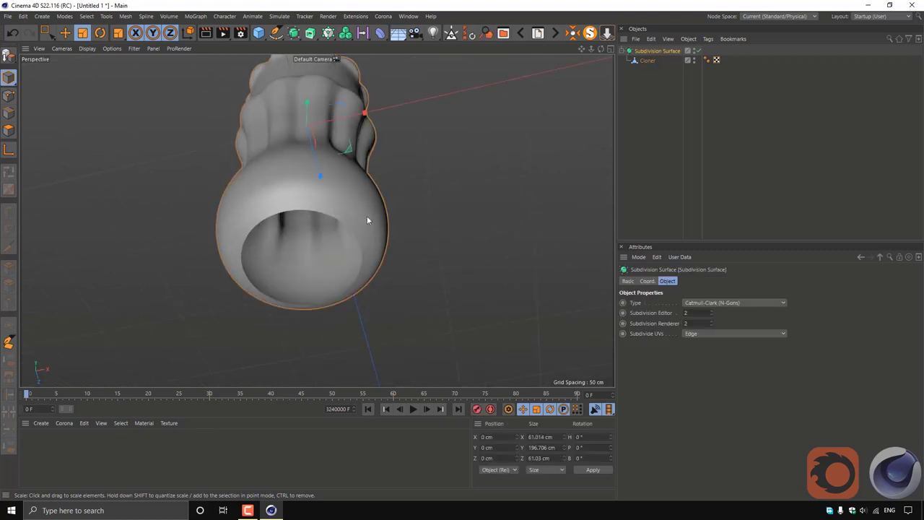
{"action": "scroll", "coordinate": [367, 220], "scroll_direction": "up", "scroll_amount": 2}
{"action": "left_click", "coordinate": [87, 48]}
{"action": "left_click", "coordinate": [108, 68]}
{"action": "scroll", "coordinate": [610, 152], "scroll_direction": "up", "scroll_amount": 2}
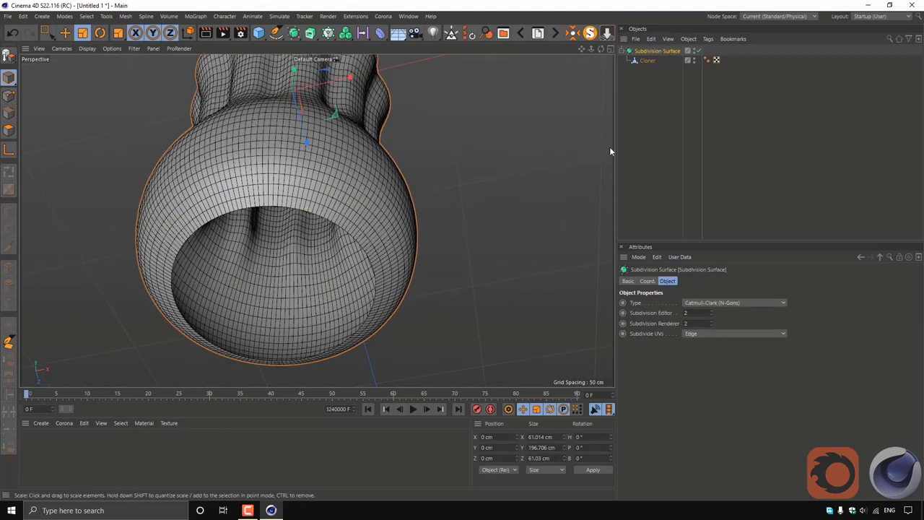
{"action": "left_click", "coordinate": [647, 60]}
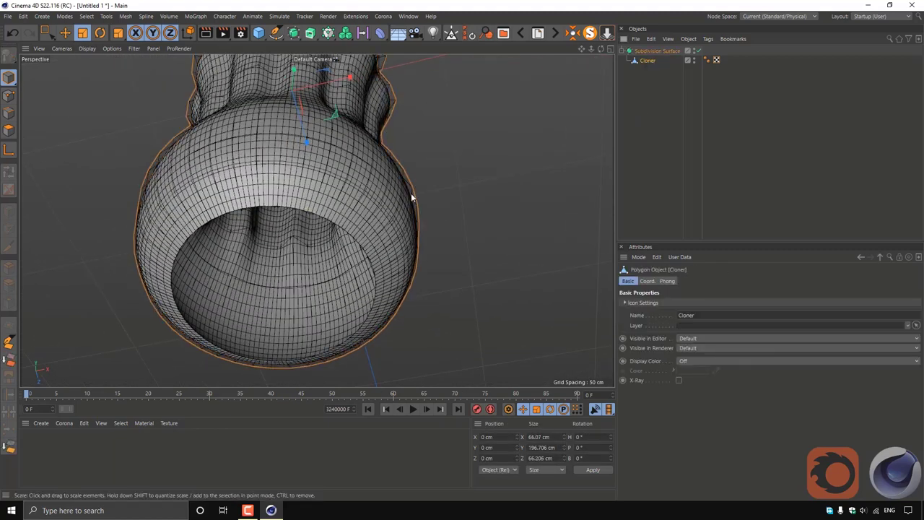
In Edges mode, loop-select the edge loop around the open base rim
{"action": "left_click", "coordinate": [8, 112]}
{"action": "key", "text": "u"}
{"action": "key", "text": "l"}
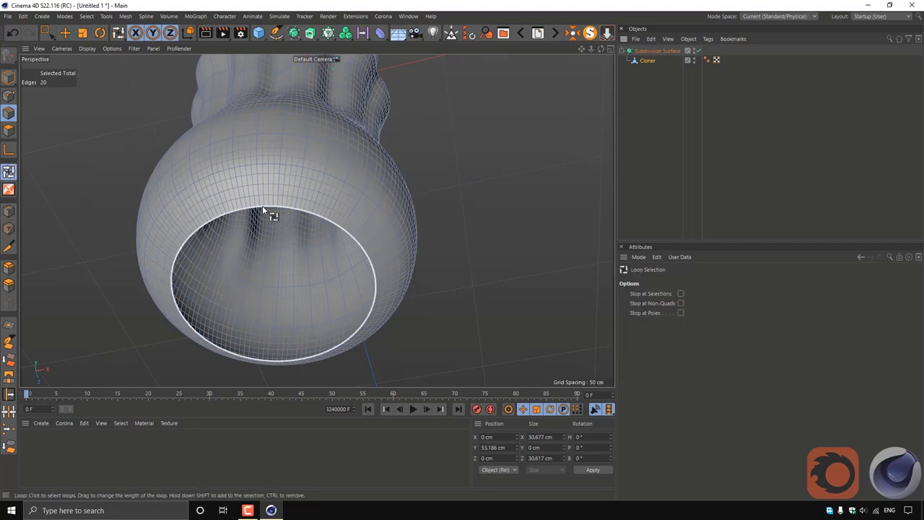
{"action": "left_click", "coordinate": [263, 207]}
{"action": "left_click_drag", "start_coordinate": [406, 294], "coordinate": [434, 265], "text": "alt"}
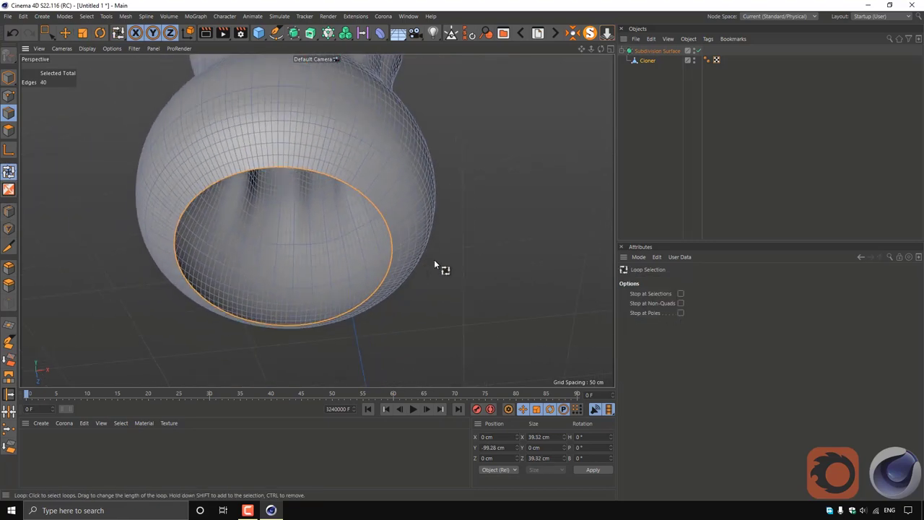
Shrink the base rim loop inward to about 30 cm and raise it about 2.7 cm
{"action": "key", "text": "t"}
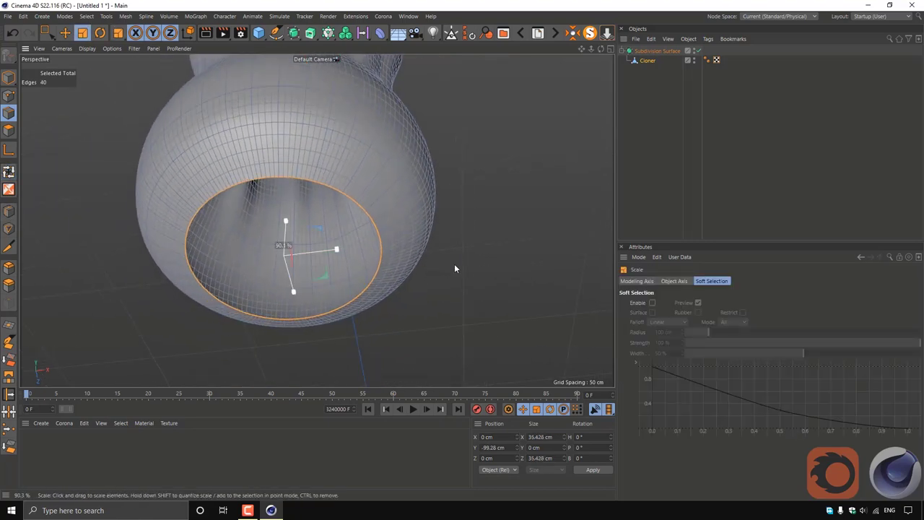
{"action": "left_click_drag", "start_coordinate": [490, 252], "coordinate": [467, 267]}
{"action": "key", "text": "e"}
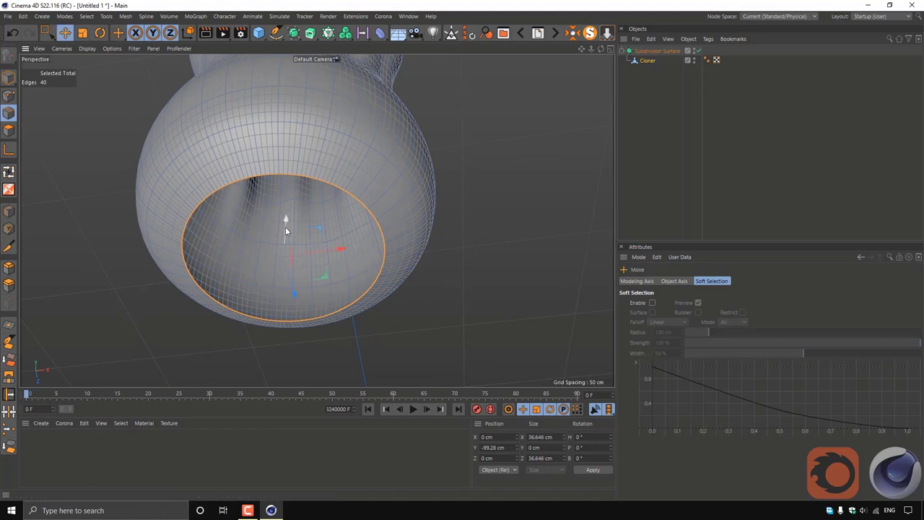
{"action": "mouse_move", "coordinate": [285, 227]}
{"action": "left_mouse_down"}
{"action": "mouse_move", "coordinate": [286, 218]}
{"action": "mouse_move", "coordinate": [286, 232]}
{"action": "left_mouse_up"}
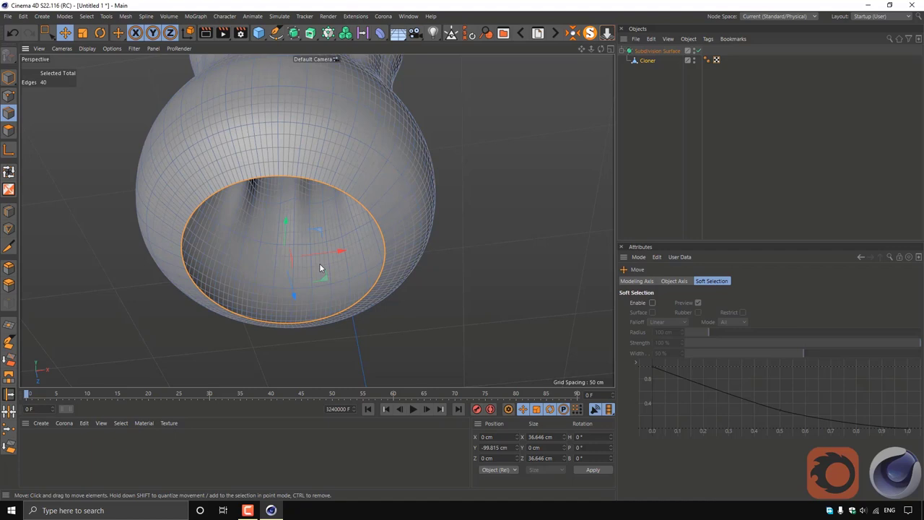
{"action": "left_click_drag", "start_coordinate": [287, 227], "coordinate": [287, 223]}
{"action": "key", "text": "t"}
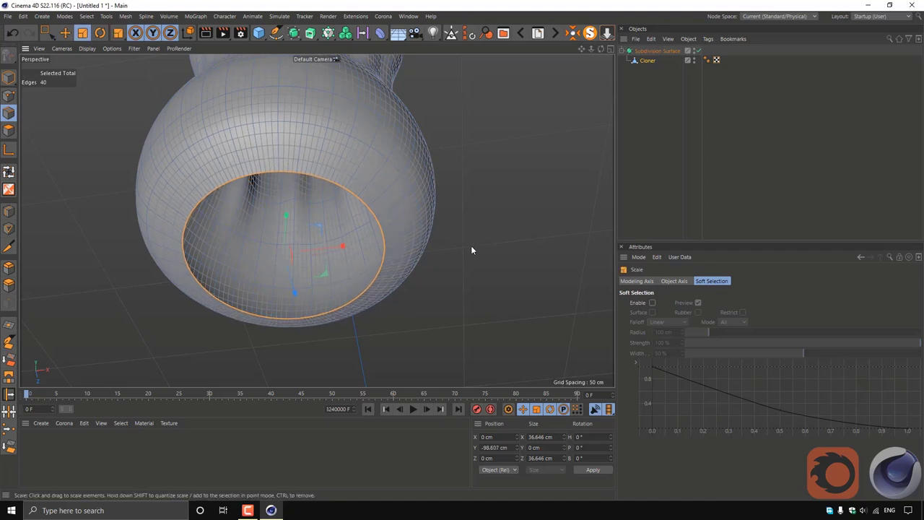
{"action": "mouse_move", "coordinate": [471, 246]}
{"action": "left_mouse_down"}
{"action": "mouse_move", "coordinate": [399, 268]}
{"action": "mouse_move", "coordinate": [286, 235]}
{"action": "mouse_move", "coordinate": [295, 190]}
{"action": "left_mouse_up"}
{"action": "key", "text": "e"}
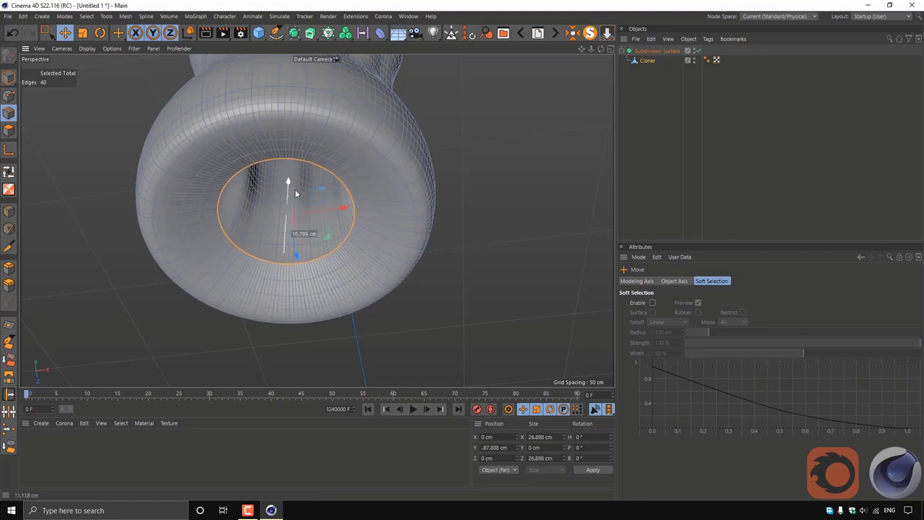
Collapse the base loop to a point by applying Size X and Z of 0 cm, then orbit out
{"action": "key", "text": "t"}
{"action": "mouse_move", "coordinate": [516, 227]}
{"action": "left_mouse_down"}
{"action": "mouse_move", "coordinate": [307, 268]}
{"action": "mouse_move", "coordinate": [389, 296]}
{"action": "left_mouse_up"}
{"action": "type", "text": "0"}
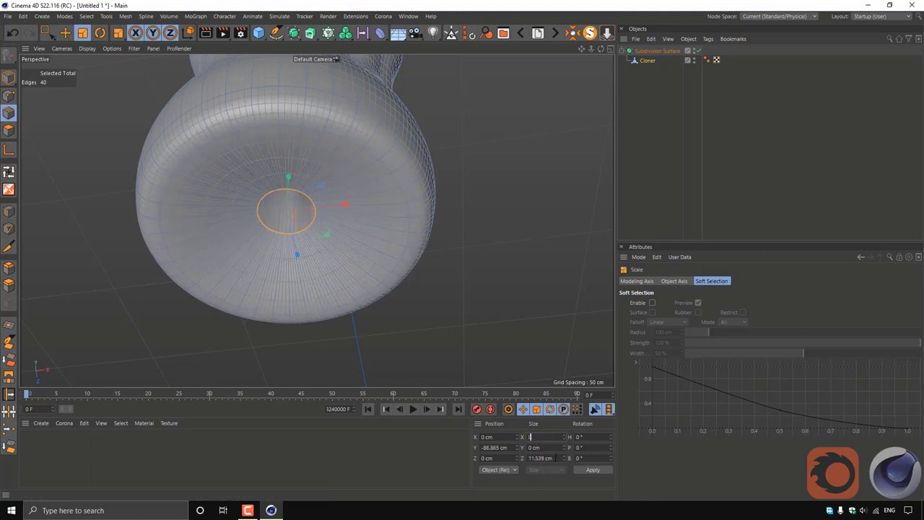
{"action": "key", "text": "Tab"}
{"action": "key", "text": "Tab"}
{"action": "type", "text": "0"}
{"action": "left_click", "coordinate": [592, 469]}
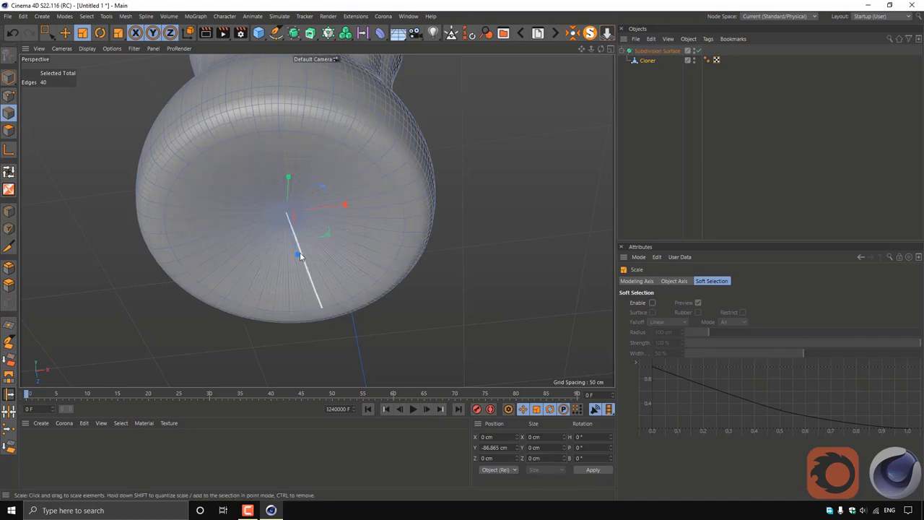
{"action": "mouse_move", "coordinate": [329, 226]}
{"action": "left_mouse_down", "text": "alt"}
{"action": "mouse_move", "coordinate": [359, 301]}
{"action": "mouse_move", "coordinate": [340, 277]}
{"action": "left_mouse_up", "text": "alt"}
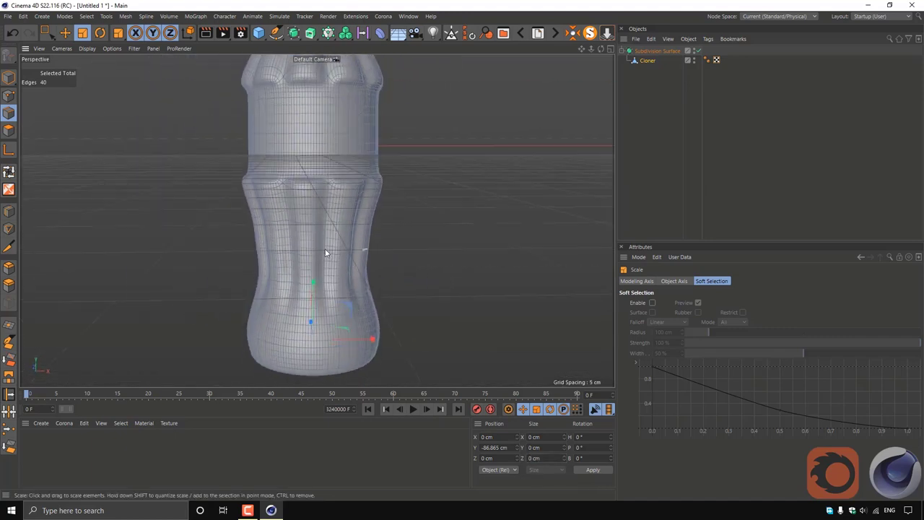
{"action": "scroll", "coordinate": [342, 218], "scroll_direction": "down", "scroll_amount": 5}
{"action": "mouse_move", "coordinate": [342, 219]}
{"action": "left_mouse_down", "text": "alt"}
{"action": "mouse_move", "coordinate": [341, 158]}
{"action": "mouse_move", "coordinate": [331, 206]}
{"action": "mouse_move", "coordinate": [341, 220]}
{"action": "left_mouse_up", "text": "alt"}
In the maximized Front view with the reference photo, lower the base's centre point to Y -87.204 cm
{"action": "middle_click", "coordinate": [318, 317]}
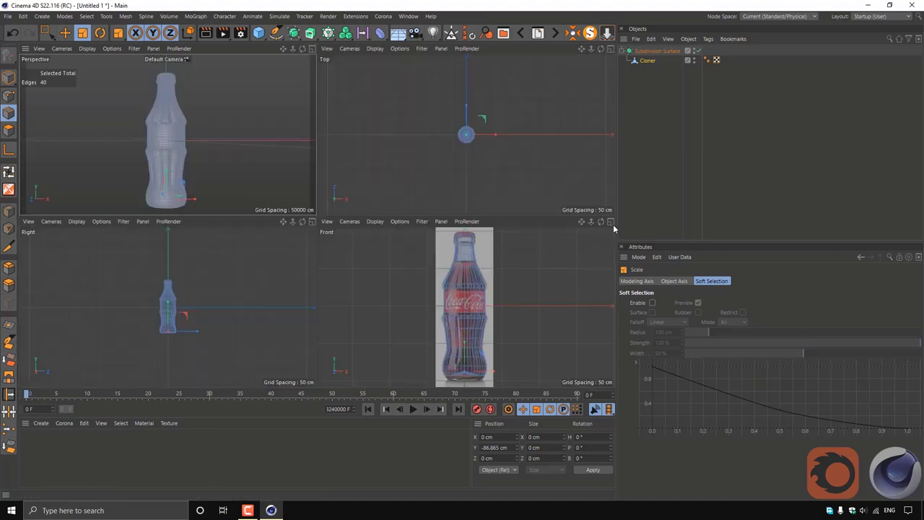
{"action": "middle_click", "coordinate": [319, 318]}
{"action": "scroll", "coordinate": [318, 317], "scroll_direction": "up", "scroll_amount": 5}
{"action": "scroll", "coordinate": [365, 251], "scroll_direction": "up", "scroll_amount": 1}
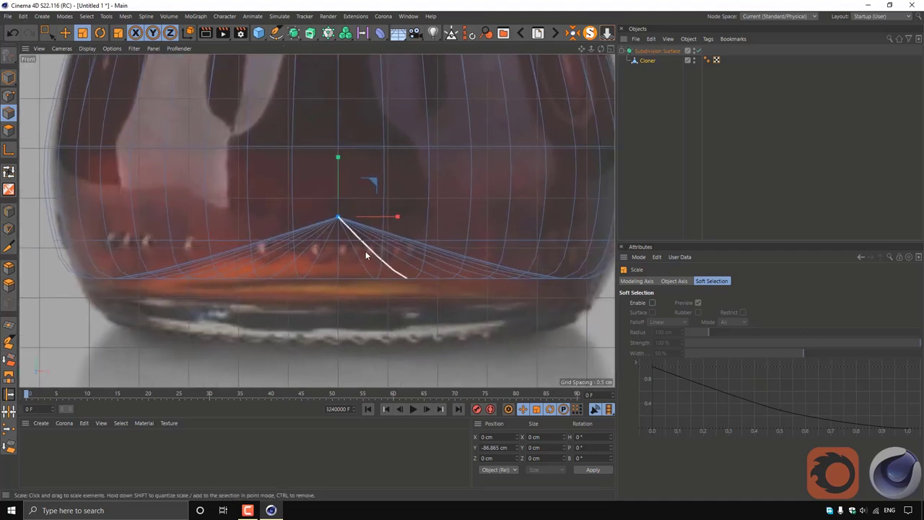
{"action": "key", "text": "e"}
{"action": "left_click_drag", "start_coordinate": [338, 163], "coordinate": [338, 167]}
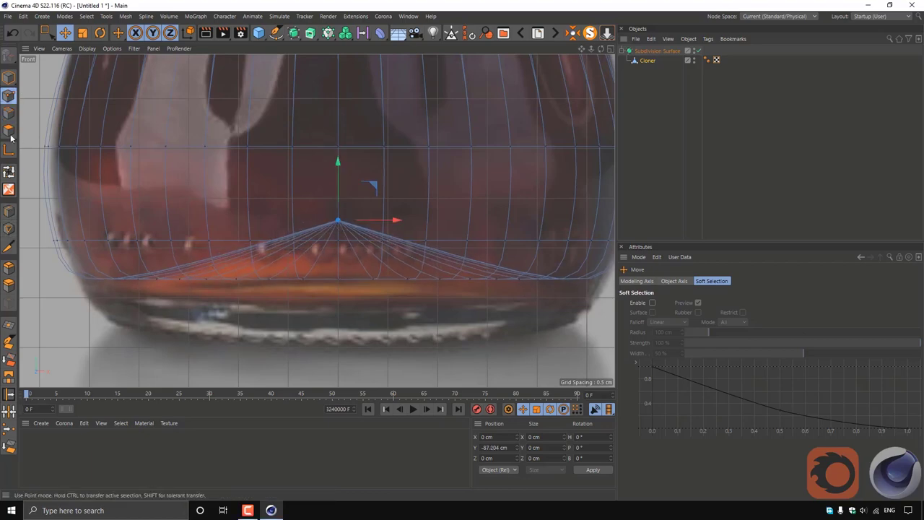
Loop-cut a new ring across the base cone, about a third along it
{"action": "left_click", "coordinate": [8, 211]}
{"action": "scroll", "coordinate": [332, 243], "scroll_direction": "up", "scroll_amount": 3}
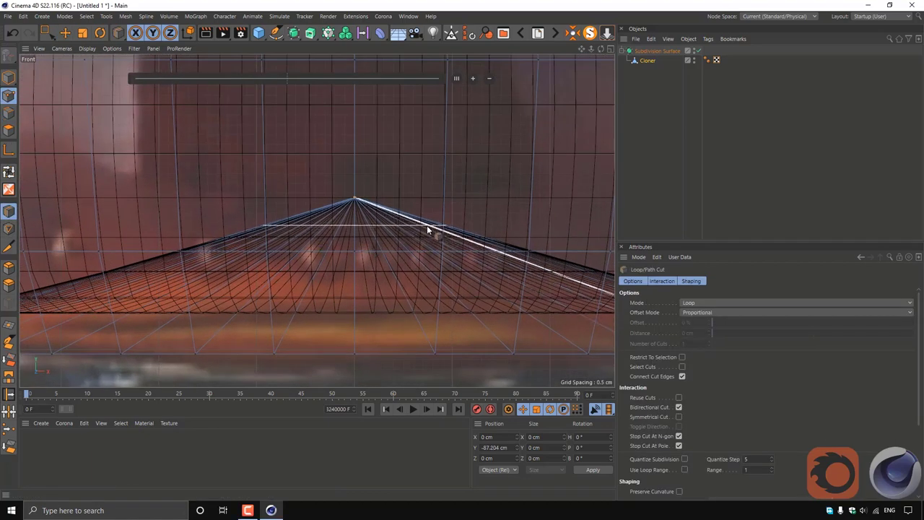
{"action": "left_click", "coordinate": [429, 224]}
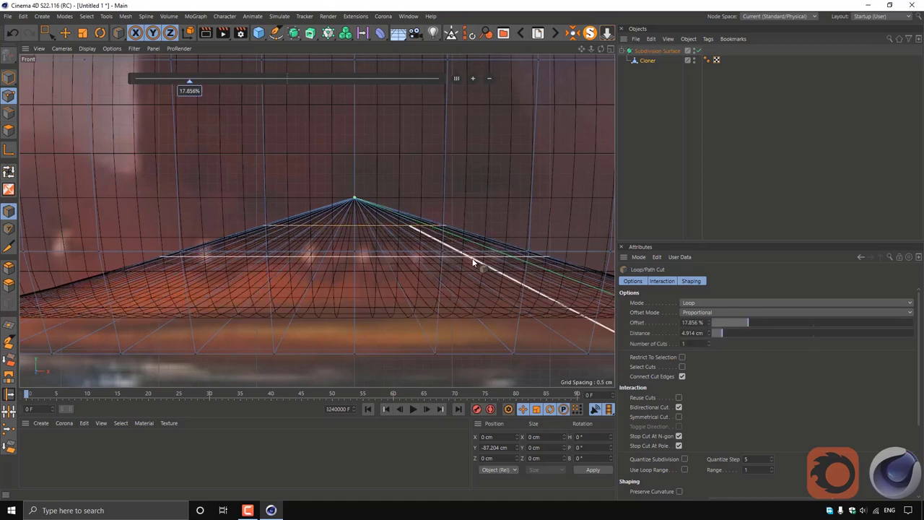
{"action": "left_click_drag", "start_coordinate": [499, 272], "coordinate": [486, 302]}
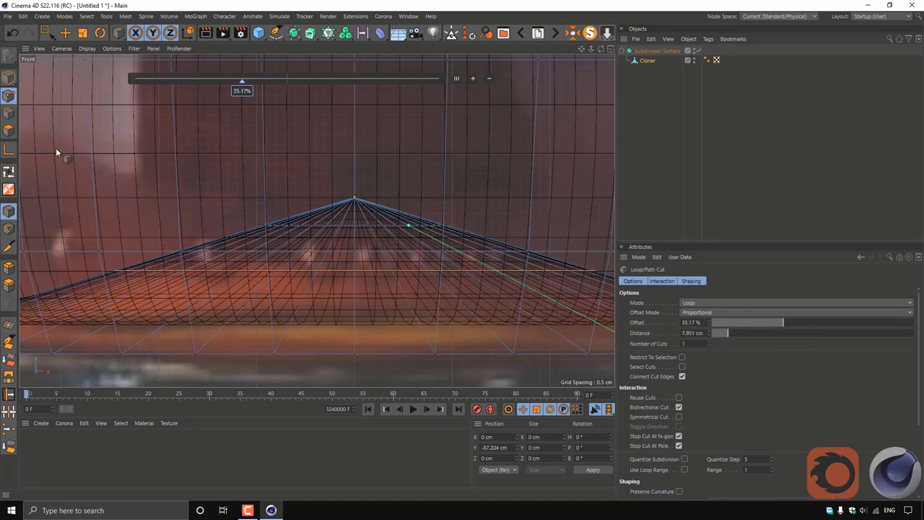
Pull the base's peak point down and lift the top row of base points slightly
{"action": "left_click", "coordinate": [45, 32]}
{"action": "left_click_drag", "start_coordinate": [355, 166], "coordinate": [351, 203]}
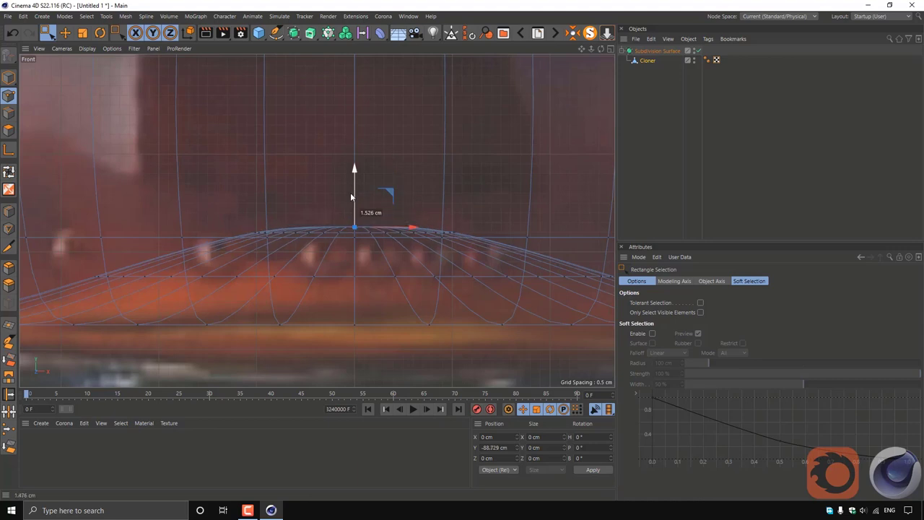
{"action": "scroll", "coordinate": [534, 268], "scroll_direction": "down", "scroll_amount": 2}
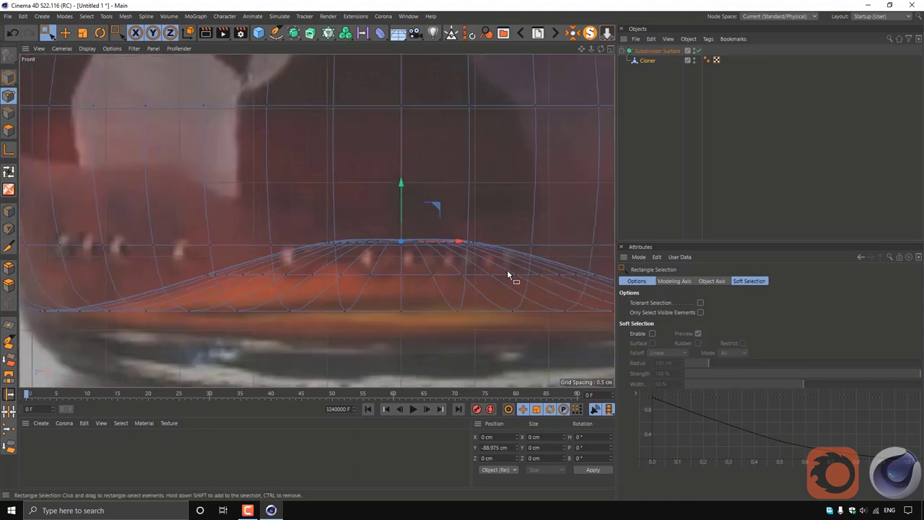
{"action": "left_click_drag", "start_coordinate": [417, 245], "coordinate": [268, 248]}
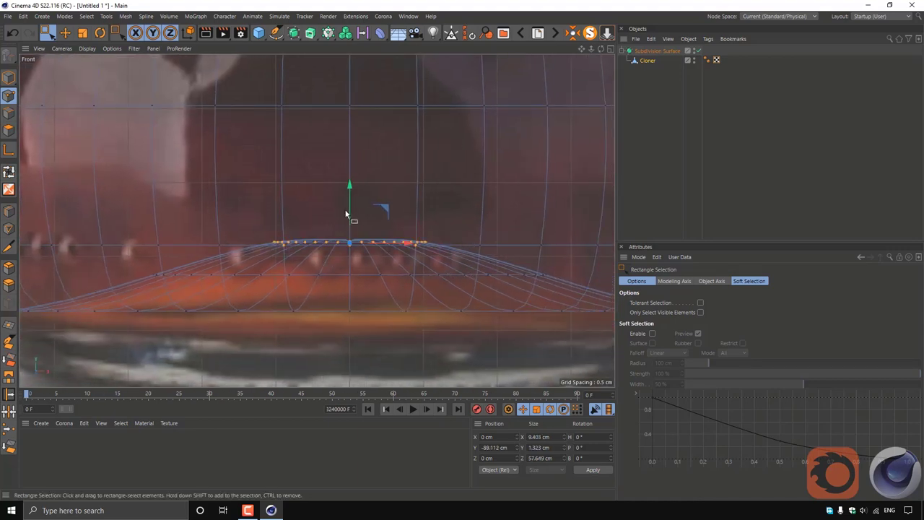
{"action": "left_click_drag", "start_coordinate": [350, 210], "coordinate": [349, 210]}
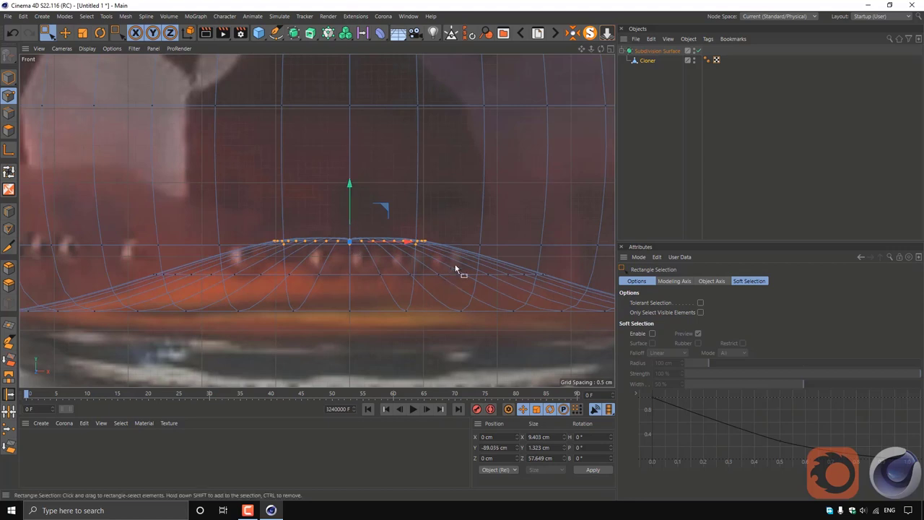
{"action": "left_click_drag", "start_coordinate": [488, 259], "coordinate": [236, 238]}
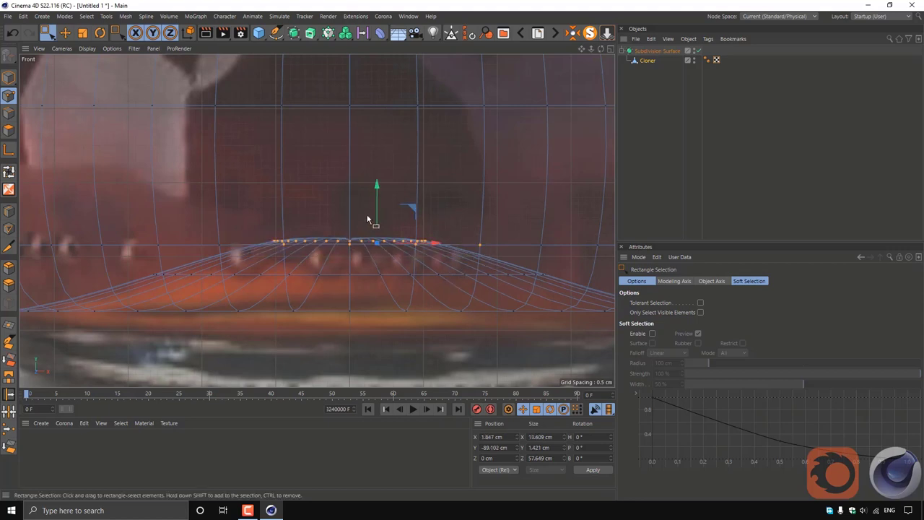
{"action": "left_click_drag", "start_coordinate": [371, 216], "coordinate": [380, 220]}
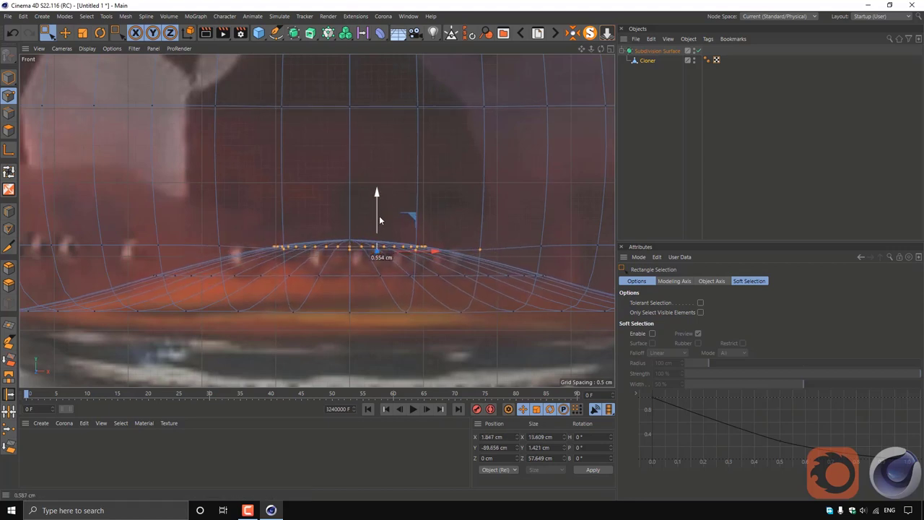
Lower the middle row of base points and widen it to 26.709 cm, then view the base from below
{"action": "left_click_drag", "start_coordinate": [556, 264], "coordinate": [142, 278]}
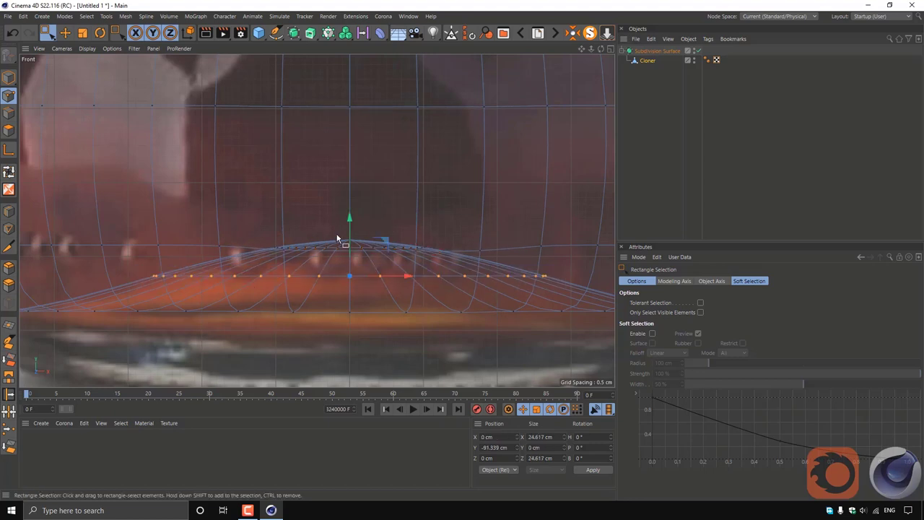
{"action": "left_click_drag", "start_coordinate": [337, 238], "coordinate": [369, 250]}
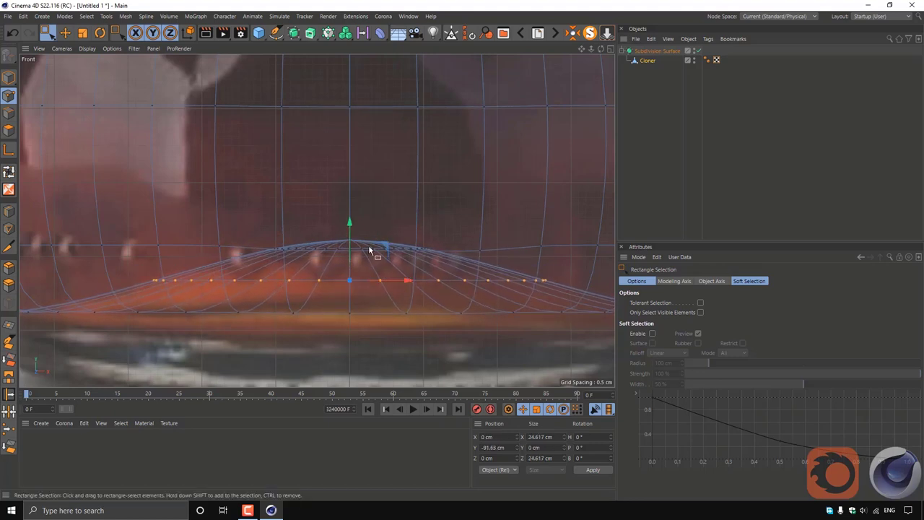
{"action": "key", "text": "t"}
{"action": "left_click_drag", "start_coordinate": [464, 273], "coordinate": [483, 270]}
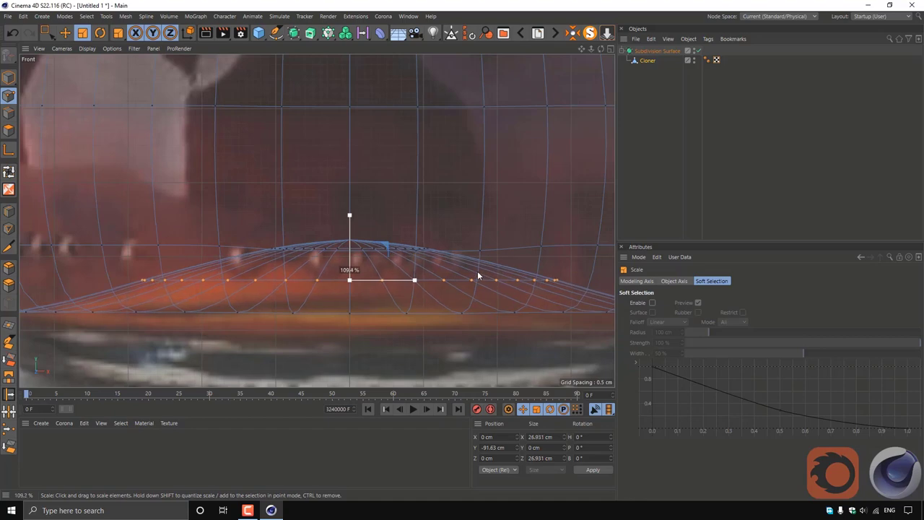
{"action": "scroll", "coordinate": [415, 280], "scroll_direction": "down", "scroll_amount": 1}
{"action": "scroll", "coordinate": [415, 280], "scroll_direction": "down", "scroll_amount": 1}
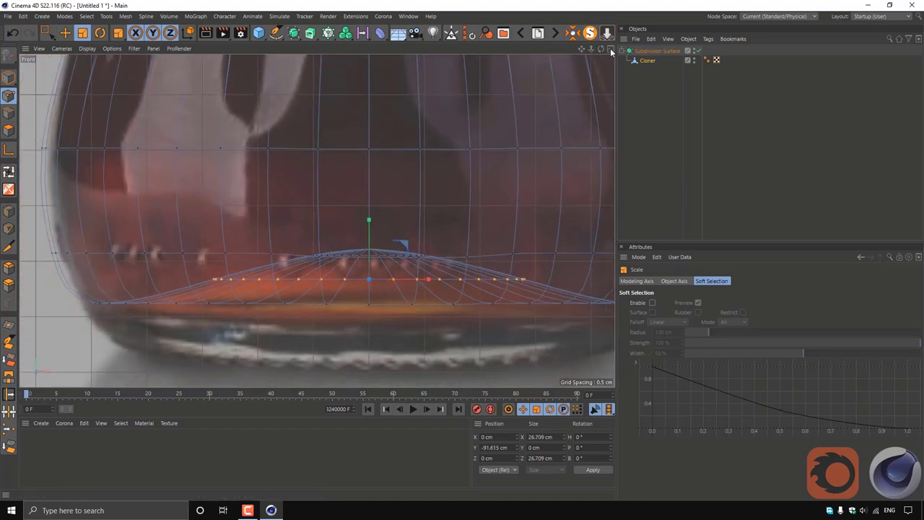
{"action": "key", "text": "F5"}
{"action": "key", "text": "F1"}
{"action": "left_click_drag", "start_coordinate": [406, 240], "coordinate": [322, 165], "text": "alt"}
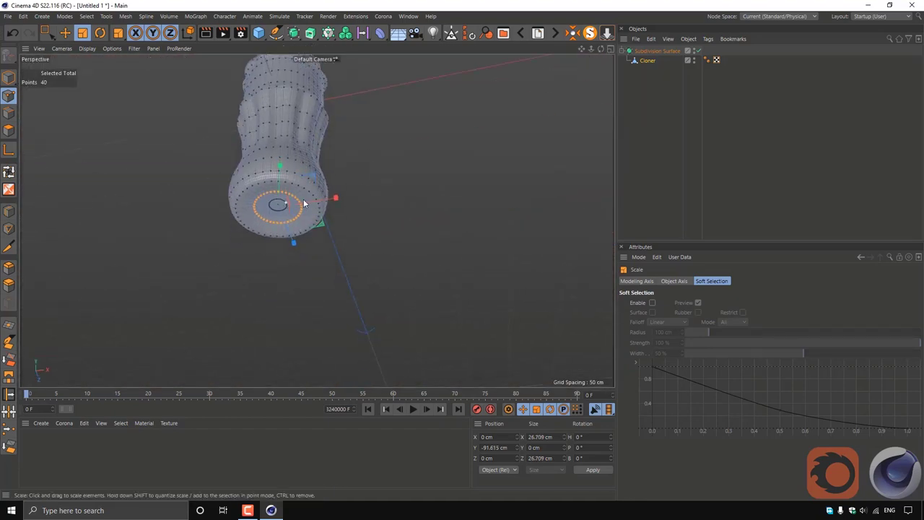
Preview a Loop/Path Cut near the base's outer rim in Edges mode
{"action": "scroll", "coordinate": [318, 163], "scroll_direction": "up", "scroll_amount": 3}
{"action": "scroll", "coordinate": [336, 150], "scroll_direction": "up", "scroll_amount": 3}
{"action": "left_click", "coordinate": [9, 112]}
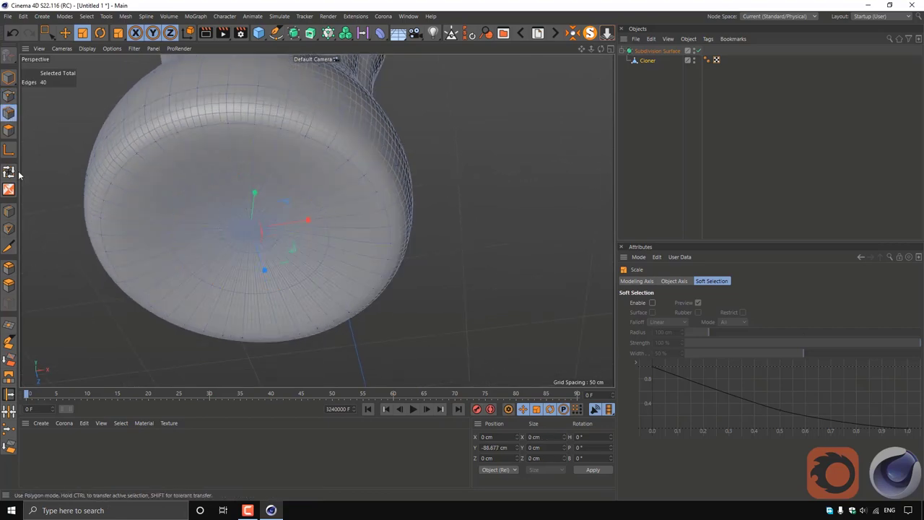
{"action": "left_click", "coordinate": [8, 210]}
{"action": "scroll", "coordinate": [336, 148], "scroll_direction": "up", "scroll_amount": 2}
{"action": "scroll", "coordinate": [353, 148], "scroll_direction": "up", "scroll_amount": 2}
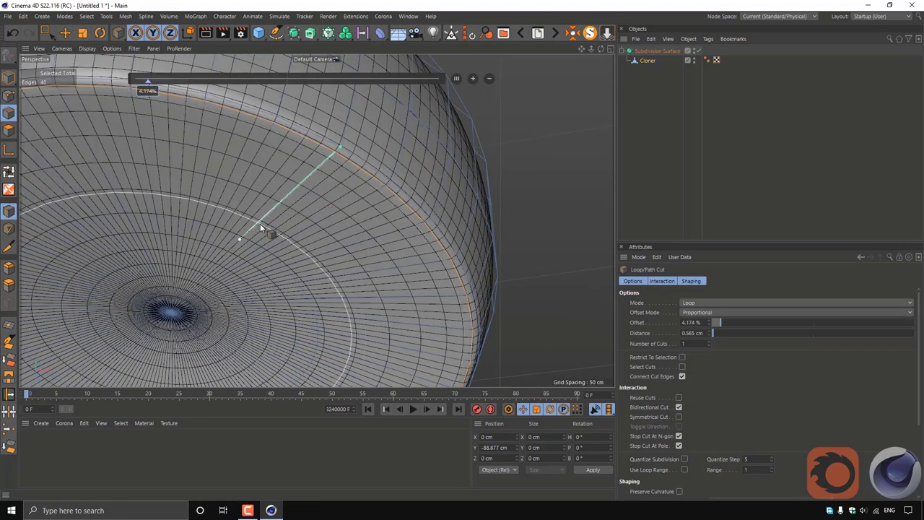
{"action": "mouse_move", "coordinate": [260, 223]}
{"action": "left_mouse_down", "text": "alt"}
{"action": "mouse_move", "coordinate": [275, 271]}
{"action": "mouse_move", "coordinate": [332, 189]}
{"action": "mouse_move", "coordinate": [219, 247]}
{"action": "mouse_move", "coordinate": [322, 212]}
{"action": "mouse_move", "coordinate": [330, 264]}
{"action": "mouse_move", "coordinate": [354, 254]}
{"action": "mouse_move", "coordinate": [347, 266]}
{"action": "mouse_move", "coordinate": [361, 310]}
{"action": "mouse_move", "coordinate": [313, 287]}
{"action": "left_mouse_up", "text": "alt"}
Return to Model mode with the Move tool and a straight side view of the bottle
{"action": "scroll", "coordinate": [336, 193], "scroll_direction": "down", "scroll_amount": 3}
{"action": "scroll", "coordinate": [354, 255], "scroll_direction": "down", "scroll_amount": 3}
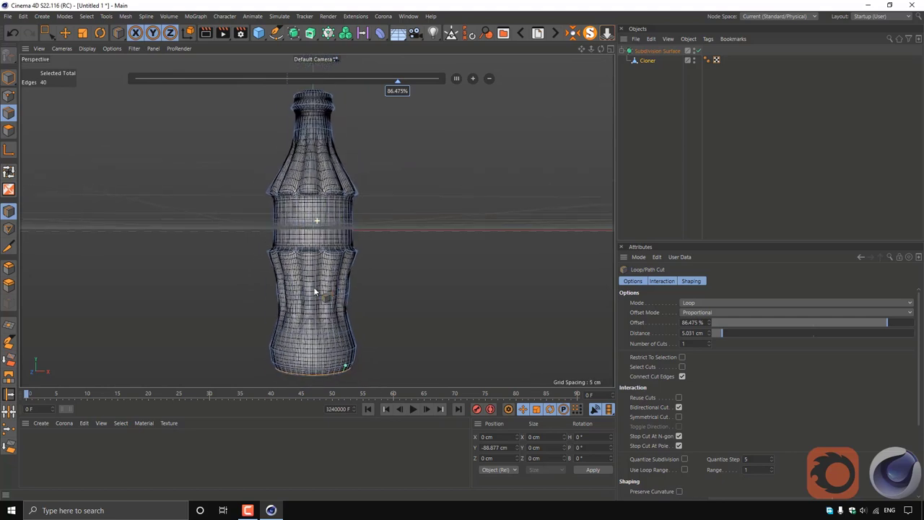
{"action": "left_click", "coordinate": [8, 77]}
{"action": "left_click", "coordinate": [65, 32]}
Smooth-shade the bottle and enlarge the front view with the reference photo to fit the bottle
{"action": "left_click", "coordinate": [87, 48]}
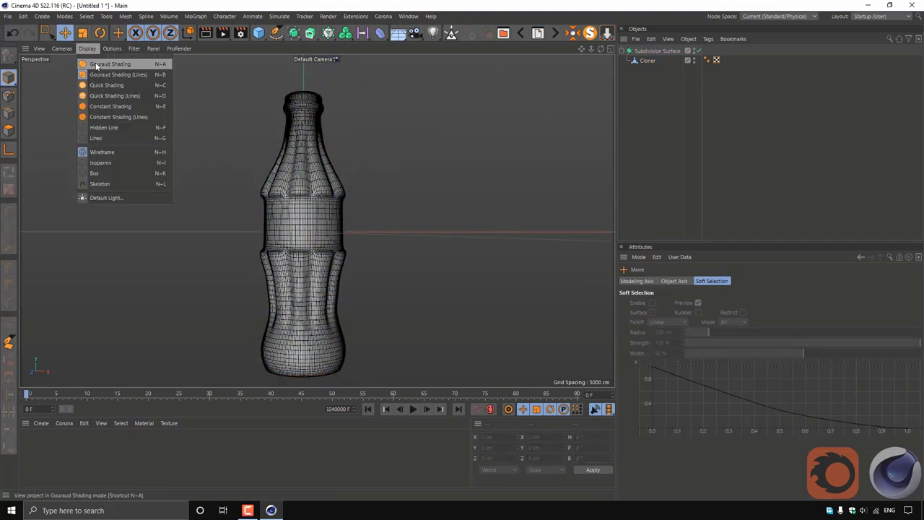
{"action": "left_click", "coordinate": [108, 63]}
{"action": "mouse_move", "coordinate": [331, 208]}
{"action": "left_mouse_down", "text": "alt"}
{"action": "mouse_move", "coordinate": [346, 207]}
{"action": "mouse_move", "coordinate": [346, 187]}
{"action": "mouse_move", "coordinate": [400, 190]}
{"action": "mouse_move", "coordinate": [419, 235]}
{"action": "mouse_move", "coordinate": [311, 197]}
{"action": "mouse_move", "coordinate": [332, 189]}
{"action": "left_mouse_up", "text": "alt"}
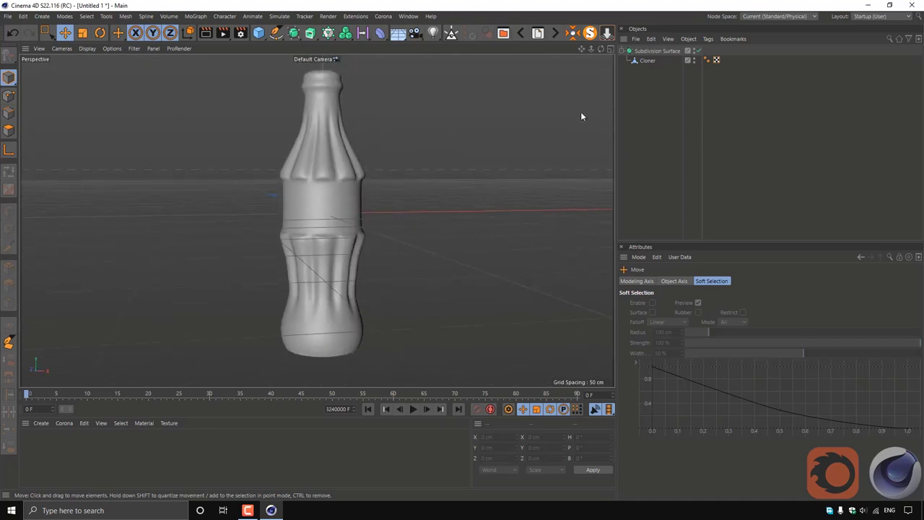
{"action": "middle_click", "coordinate": [580, 111]}
{"action": "middle_click", "coordinate": [371, 246]}
{"action": "middle_click_drag", "start_coordinate": [372, 246], "coordinate": [392, 214], "text": "alt"}
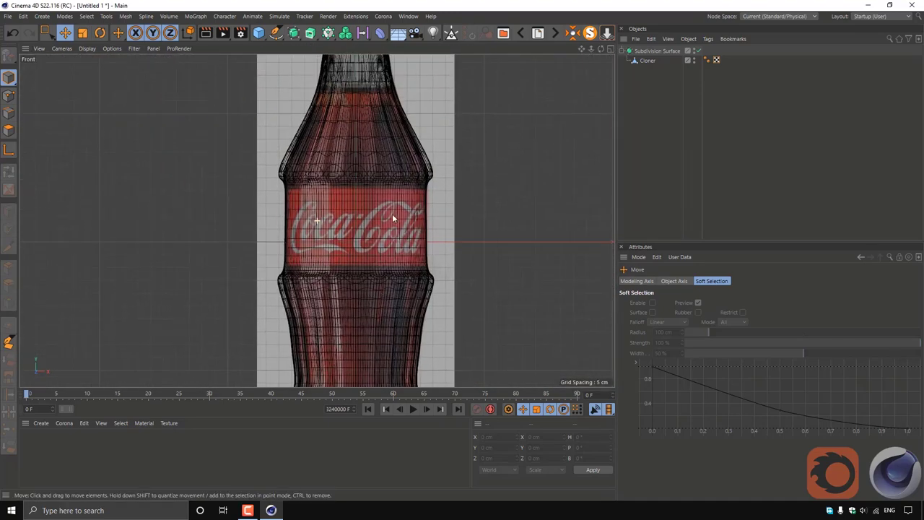
{"action": "scroll", "coordinate": [392, 214], "scroll_direction": "down", "scroll_amount": 2}
Box-select the Cloner's points along the label's top edge and begin sliding them
{"action": "left_click", "coordinate": [359, 216]}
{"action": "left_click", "coordinate": [10, 114]}
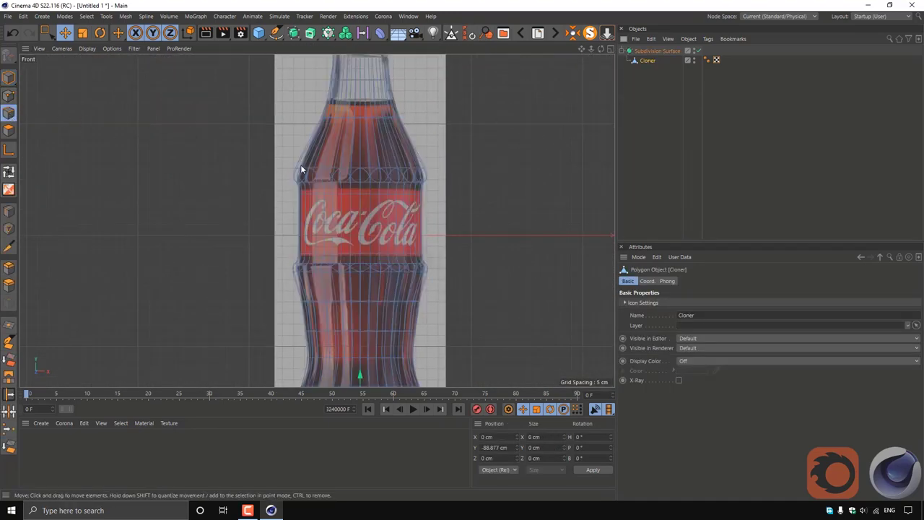
{"action": "scroll", "coordinate": [431, 202], "scroll_direction": "up", "scroll_amount": 3}
{"action": "key", "text": "0"}
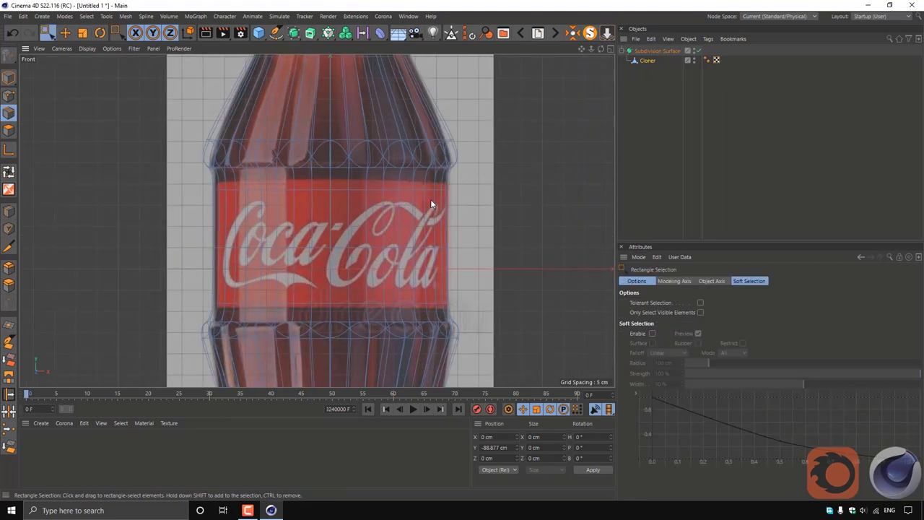
{"action": "left_click_drag", "start_coordinate": [448, 180], "coordinate": [183, 203]}
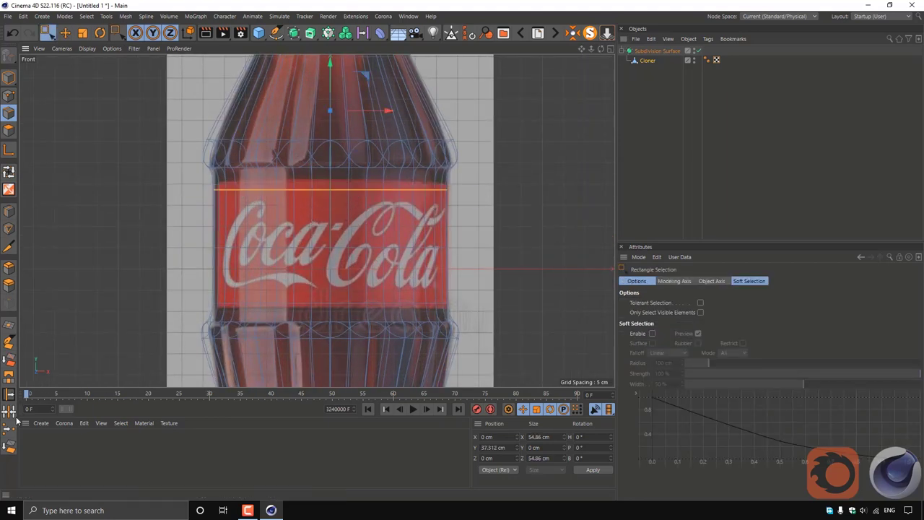
{"action": "left_click", "coordinate": [8, 395]}
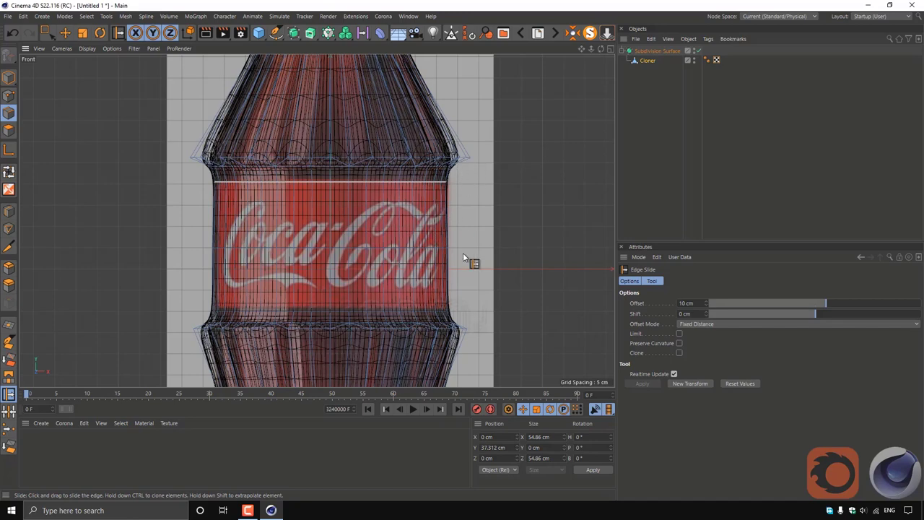
Return to Model mode with Move in a maximized Gouraud-shaded perspective view, zoomed on the neck
{"action": "middle_click", "coordinate": [337, 83]}
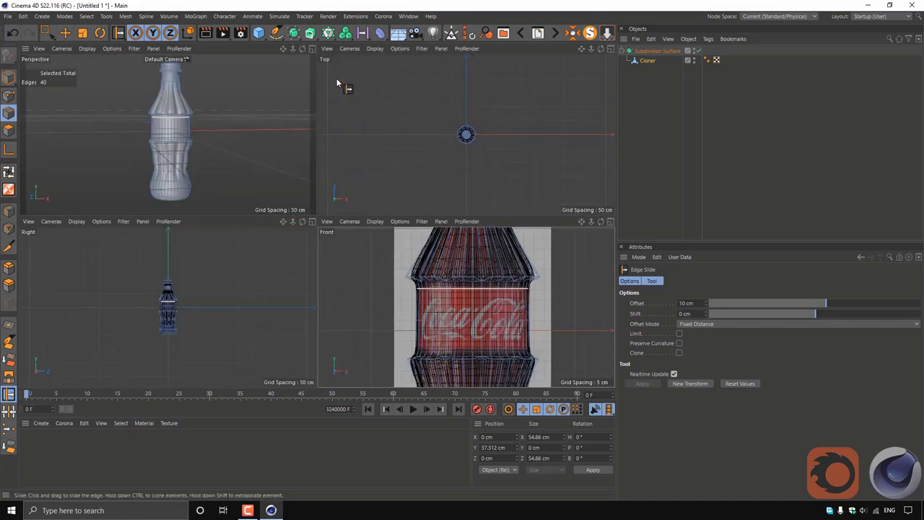
{"action": "left_click", "coordinate": [312, 48]}
{"action": "left_click", "coordinate": [9, 78]}
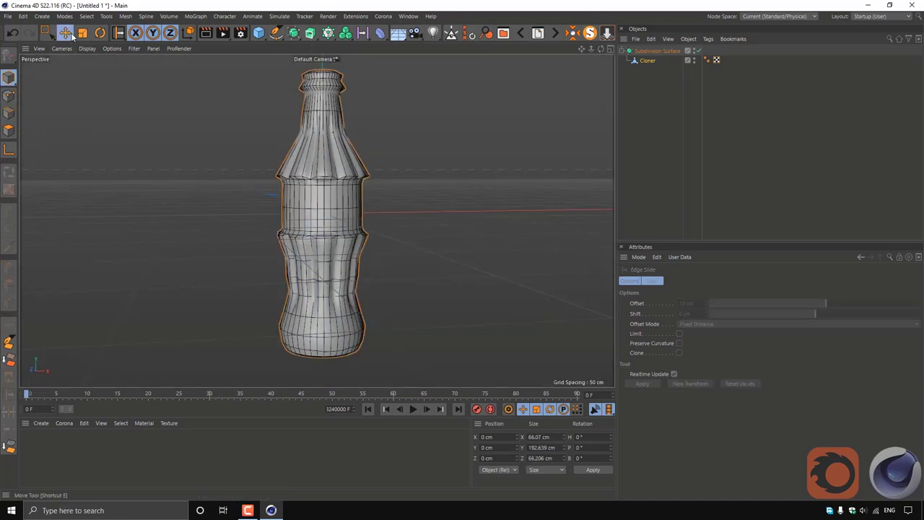
{"action": "key", "text": "e"}
{"action": "left_click", "coordinate": [86, 49]}
{"action": "left_click", "coordinate": [108, 62]}
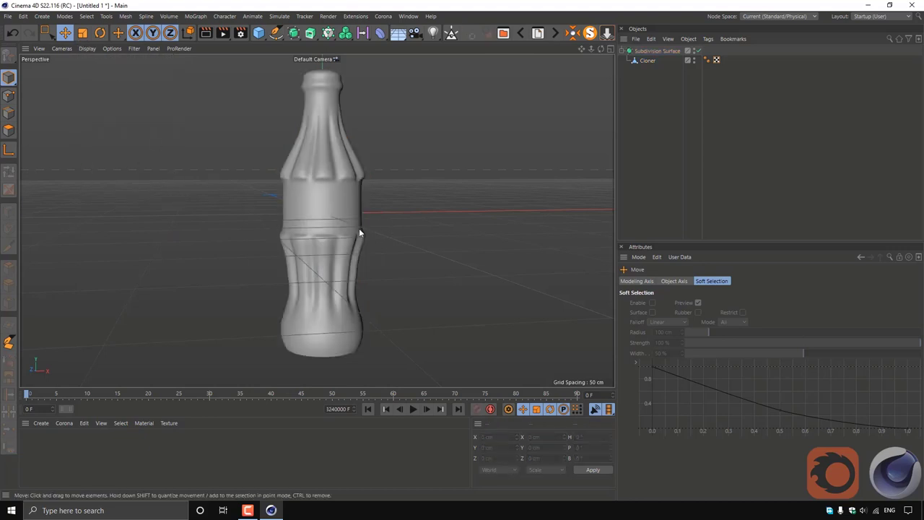
{"action": "mouse_move", "coordinate": [340, 226]}
{"action": "left_mouse_down", "text": "alt"}
{"action": "mouse_move", "coordinate": [299, 247]}
{"action": "mouse_move", "coordinate": [405, 262]}
{"action": "mouse_move", "coordinate": [311, 150]}
{"action": "mouse_move", "coordinate": [290, 159]}
{"action": "mouse_move", "coordinate": [355, 224]}
{"action": "mouse_move", "coordinate": [339, 206]}
{"action": "mouse_move", "coordinate": [336, 177]}
{"action": "left_mouse_up", "text": "alt"}
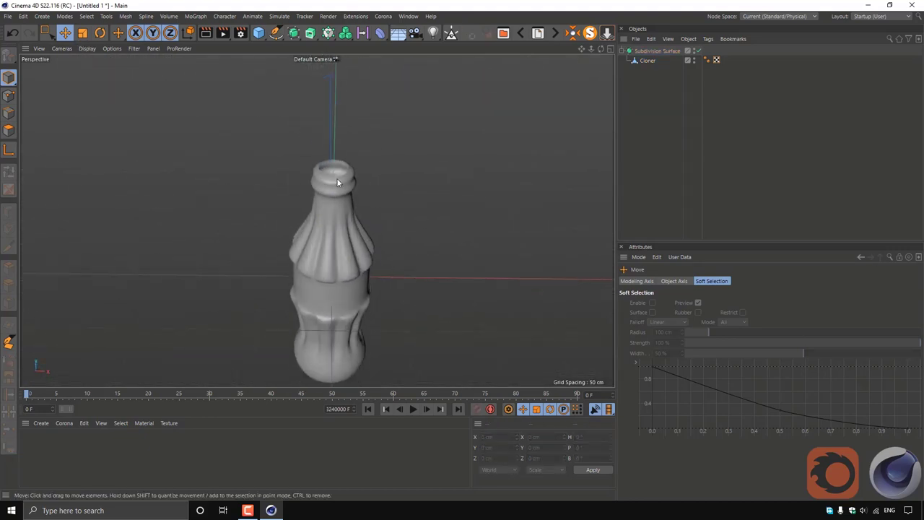
{"action": "right_click_drag", "start_coordinate": [336, 177], "coordinate": [371, 208], "text": "alt"}
{"action": "mouse_move", "coordinate": [371, 207]}
{"action": "left_mouse_down", "text": "alt"}
{"action": "mouse_move", "coordinate": [368, 158]}
{"action": "mouse_move", "coordinate": [383, 193]}
{"action": "mouse_move", "coordinate": [379, 236]}
{"action": "mouse_move", "coordinate": [341, 270]}
{"action": "left_mouse_up", "text": "alt"}
Add a Disc primitive with 70 rotation segments
{"action": "left_click_drag", "start_coordinate": [259, 32], "coordinate": [311, 69]}
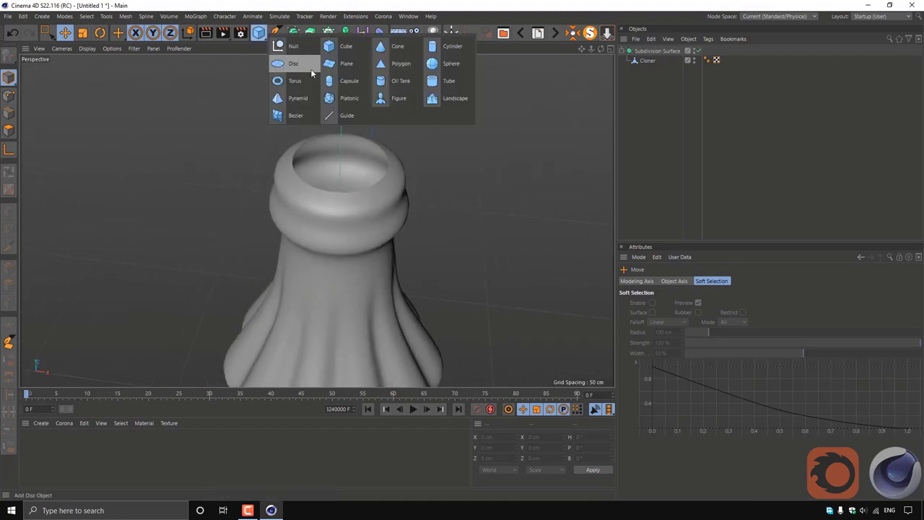
{"action": "left_click", "coordinate": [294, 71]}
{"action": "left_click_drag", "start_coordinate": [369, 258], "coordinate": [319, 157], "text": "alt"}
{"action": "scroll", "coordinate": [319, 157], "scroll_direction": "up", "scroll_amount": 2}
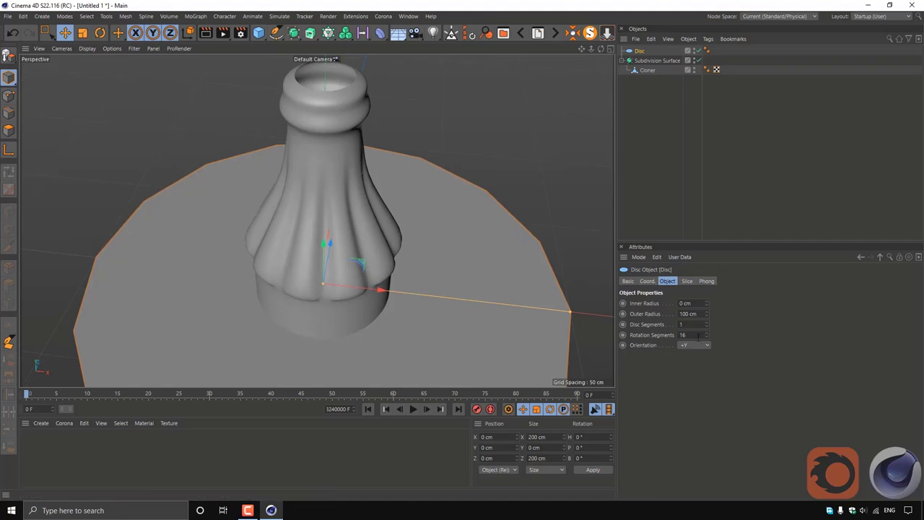
{"action": "type", "text": "70"}
{"action": "key", "text": "Return"}
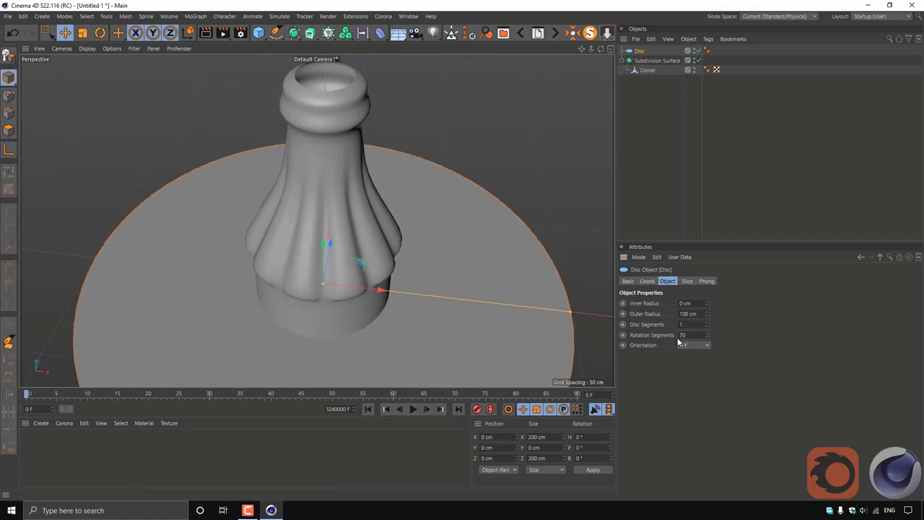
Shrink the disc's outer radius to 16 cm and raise it above the bottle neck
{"action": "mouse_move", "coordinate": [495, 310]}
{"action": "left_mouse_down", "text": "alt"}
{"action": "mouse_move", "coordinate": [435, 293]}
{"action": "mouse_move", "coordinate": [409, 262]}
{"action": "left_mouse_up", "text": "alt"}
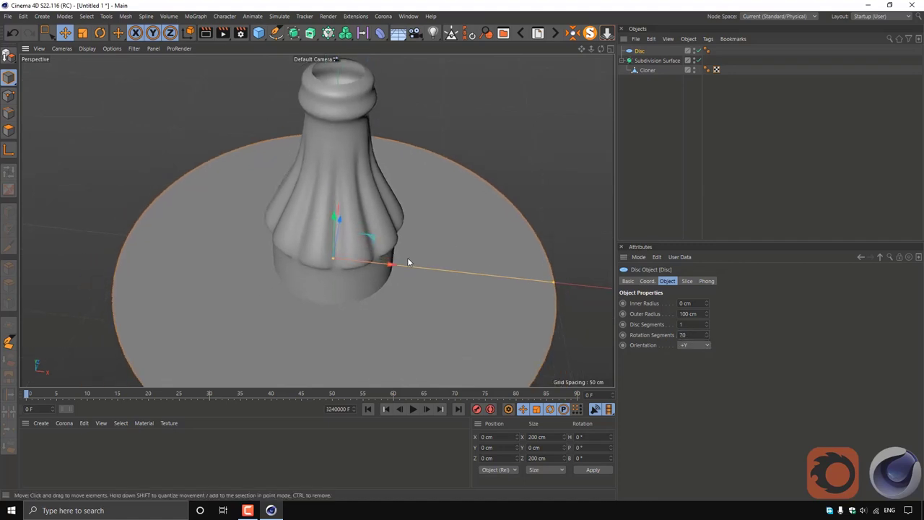
{"action": "left_click_drag", "start_coordinate": [707, 316], "coordinate": [650, 317]}
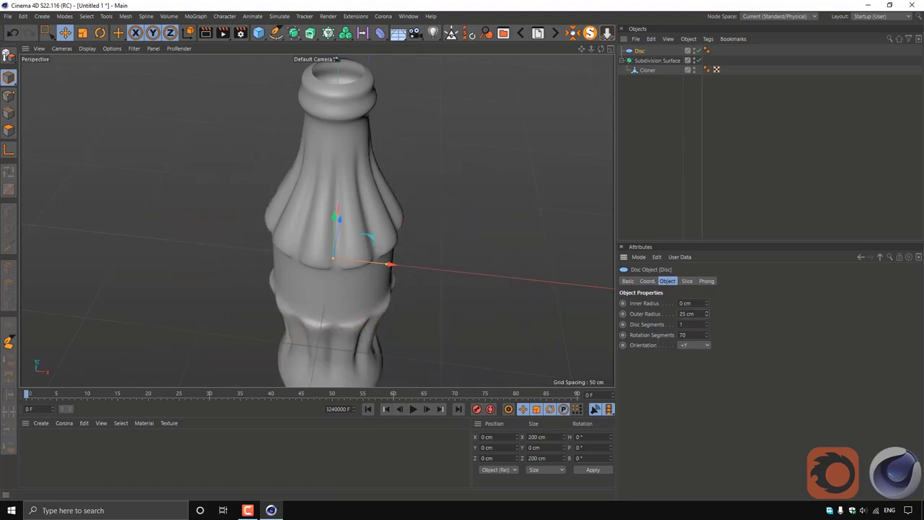
{"action": "mouse_move", "coordinate": [336, 216]}
{"action": "left_mouse_down"}
{"action": "mouse_move", "coordinate": [340, 65]}
{"action": "mouse_move", "coordinate": [337, 182]}
{"action": "left_mouse_up"}
{"action": "scroll", "coordinate": [337, 182], "scroll_direction": "up", "scroll_amount": 3}
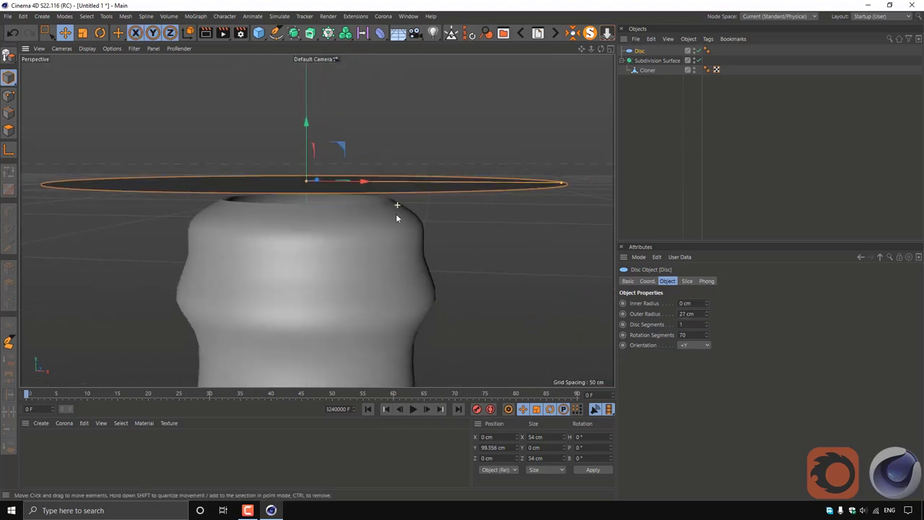
{"action": "left_click_drag", "start_coordinate": [707, 314], "coordinate": [697, 314]}
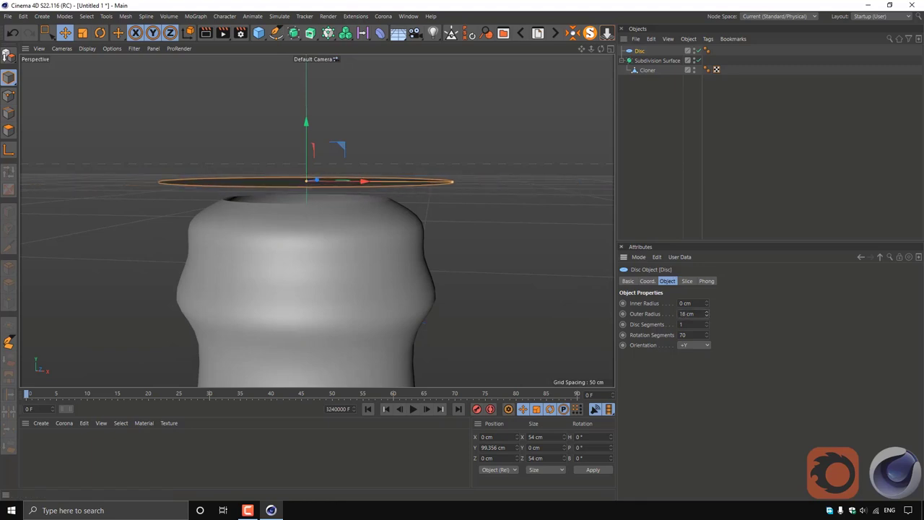
{"action": "mouse_move", "coordinate": [415, 249]}
{"action": "left_mouse_down", "text": "alt"}
{"action": "mouse_move", "coordinate": [418, 315]}
{"action": "mouse_move", "coordinate": [419, 238]}
{"action": "mouse_move", "coordinate": [399, 235]}
{"action": "mouse_move", "coordinate": [407, 274]}
{"action": "left_mouse_up", "text": "alt"}
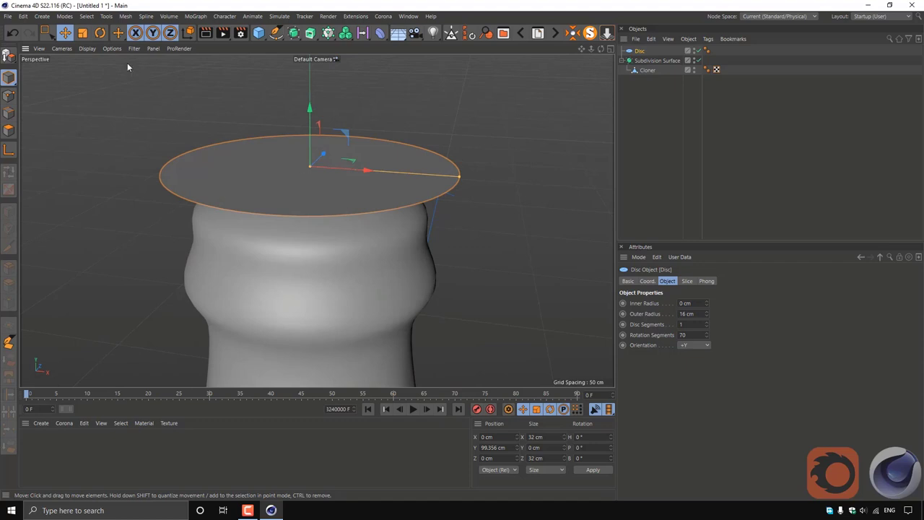
Switch to shading with wireframe lines and set the disc to 4 disc segments
{"action": "left_click", "coordinate": [87, 48]}
{"action": "left_click", "coordinate": [108, 73]}
{"action": "left_click_drag", "start_coordinate": [273, 196], "coordinate": [299, 206], "text": "alt"}
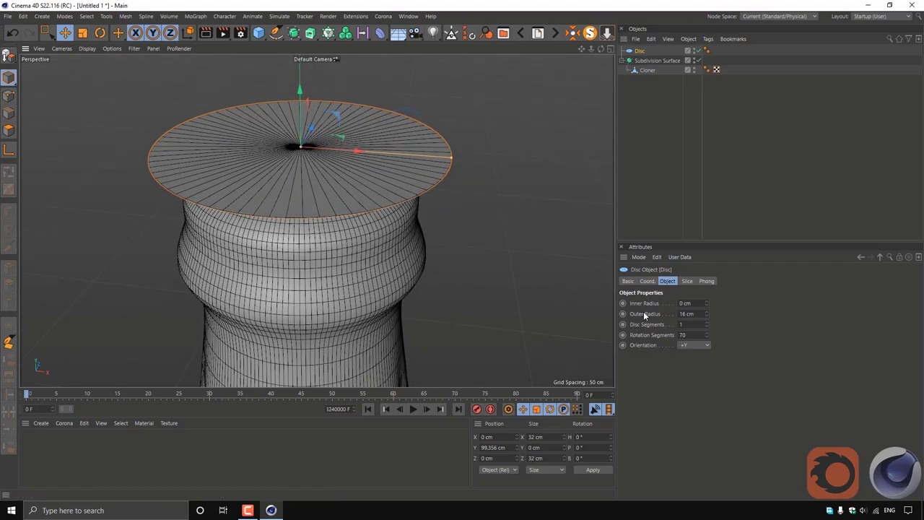
{"action": "left_click", "coordinate": [706, 323]}
{"action": "left_click", "coordinate": [707, 324]}
{"action": "left_click", "coordinate": [706, 324]}
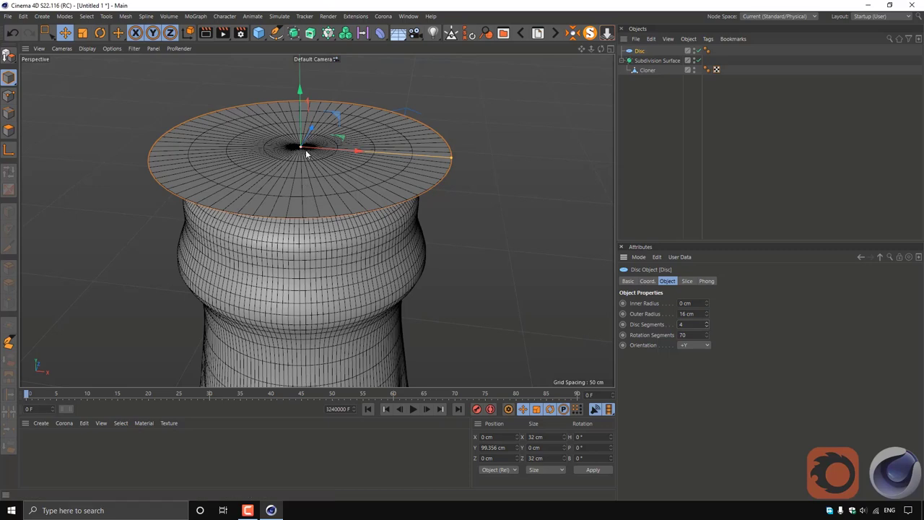
{"action": "left_click_drag", "start_coordinate": [319, 238], "coordinate": [421, 59], "text": "alt"}
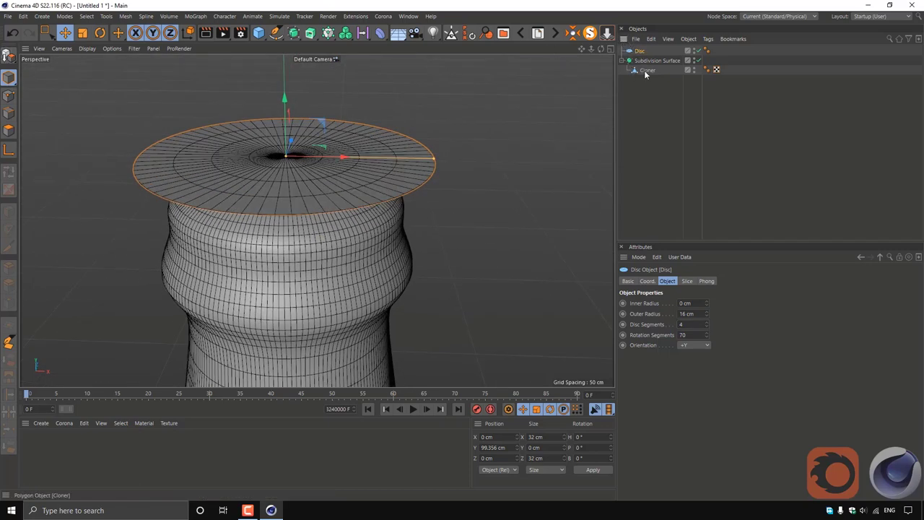
Rename the Cloner to 'cola' and the Disc to 'cover', then select the cover disc
{"action": "double_click", "coordinate": [647, 70]}
{"action": "type", "text": "co"}
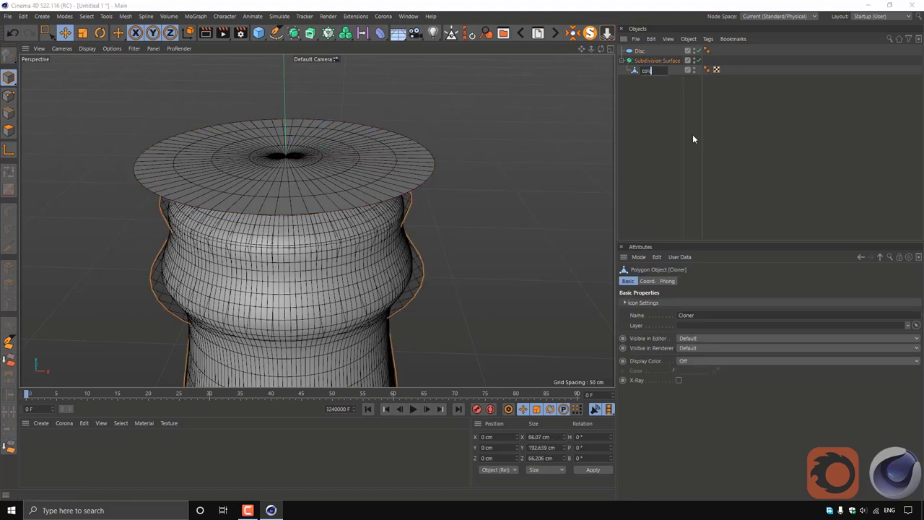
{"action": "type", "text": "la"}
{"action": "key", "text": "Return"}
{"action": "double_click", "coordinate": [640, 51]}
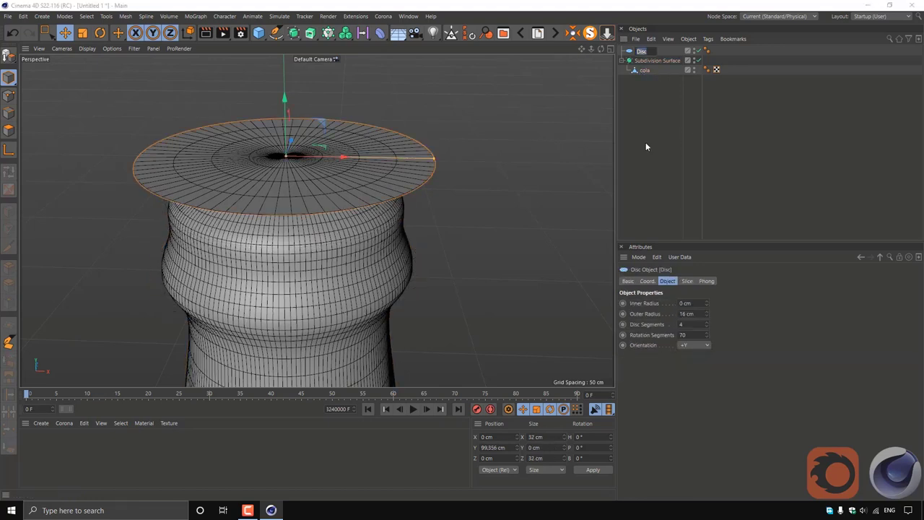
{"action": "type", "text": "cover"}
{"action": "key", "text": "Return"}
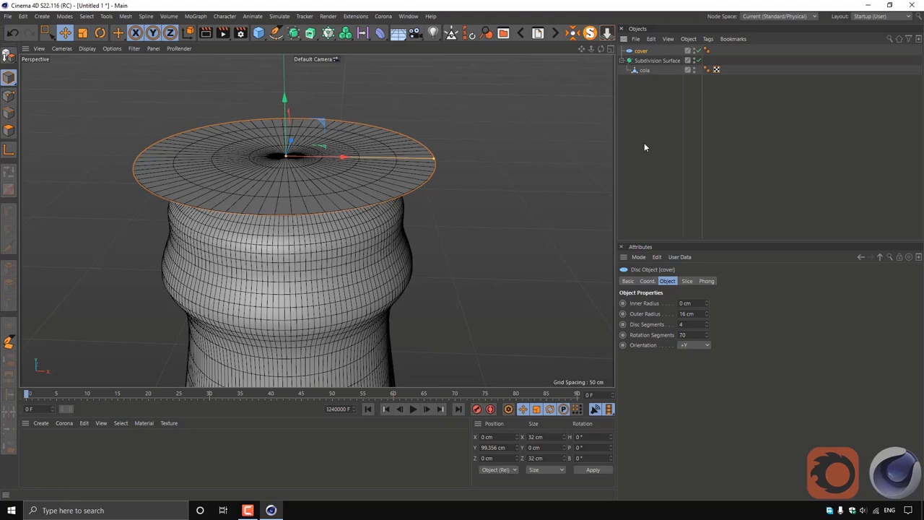
{"action": "double_click", "coordinate": [646, 71]}
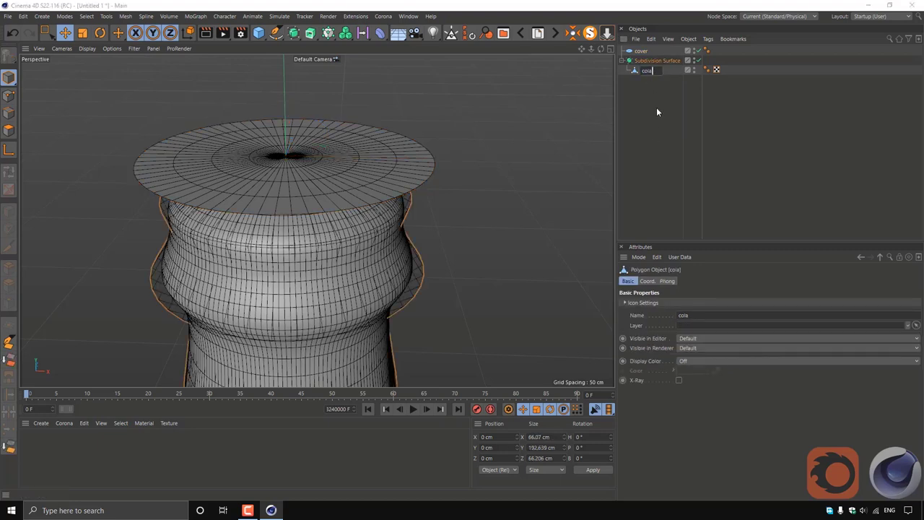
{"action": "key", "text": "Return"}
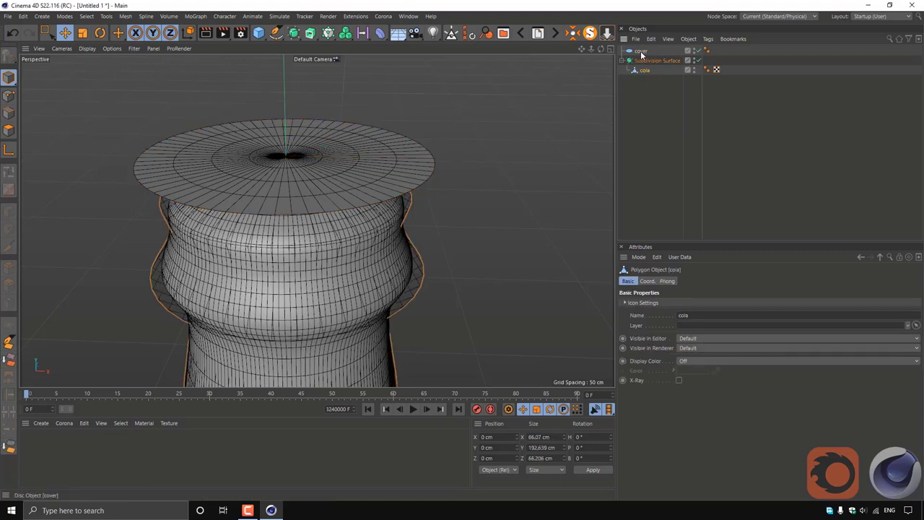
{"action": "left_click", "coordinate": [166, 162]}
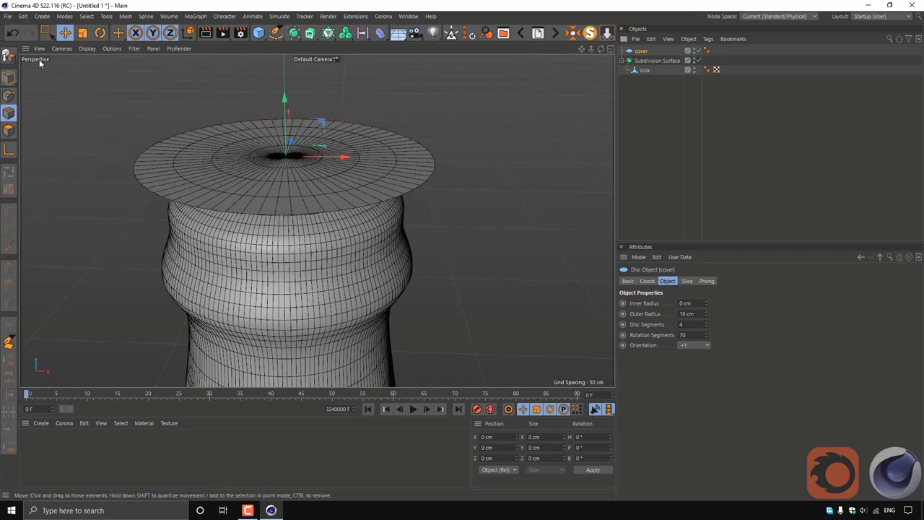
Make the cover disc editable and loop-select its outer rim edge
{"action": "key", "text": "c"}
{"action": "left_click", "coordinate": [9, 171]}
{"action": "key", "text": "u"}
{"action": "key", "text": "l"}
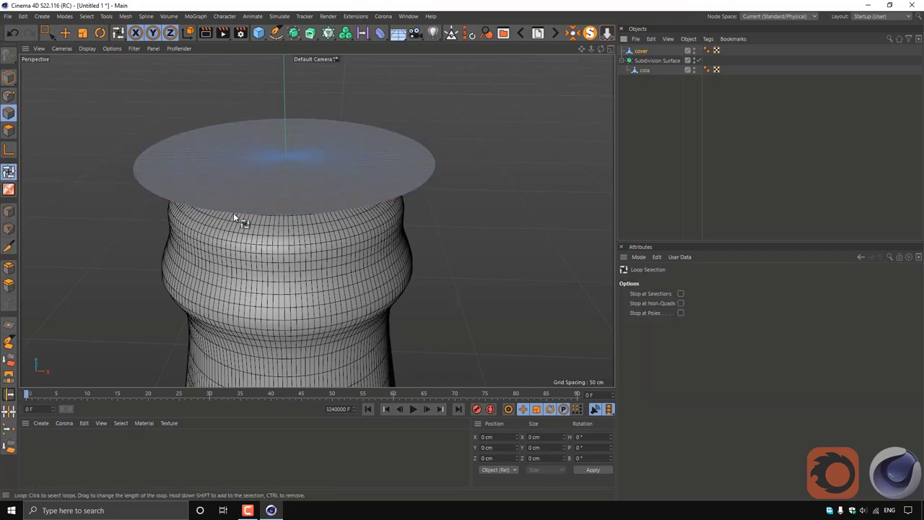
{"action": "left_click", "coordinate": [233, 212]}
{"action": "mouse_move", "coordinate": [426, 256]}
{"action": "left_mouse_down", "text": "alt"}
{"action": "mouse_move", "coordinate": [356, 192]}
{"action": "mouse_move", "coordinate": [312, 265]}
{"action": "mouse_move", "coordinate": [357, 268]}
{"action": "mouse_move", "coordinate": [327, 248]}
{"action": "mouse_move", "coordinate": [301, 272]}
{"action": "left_mouse_up", "text": "alt"}
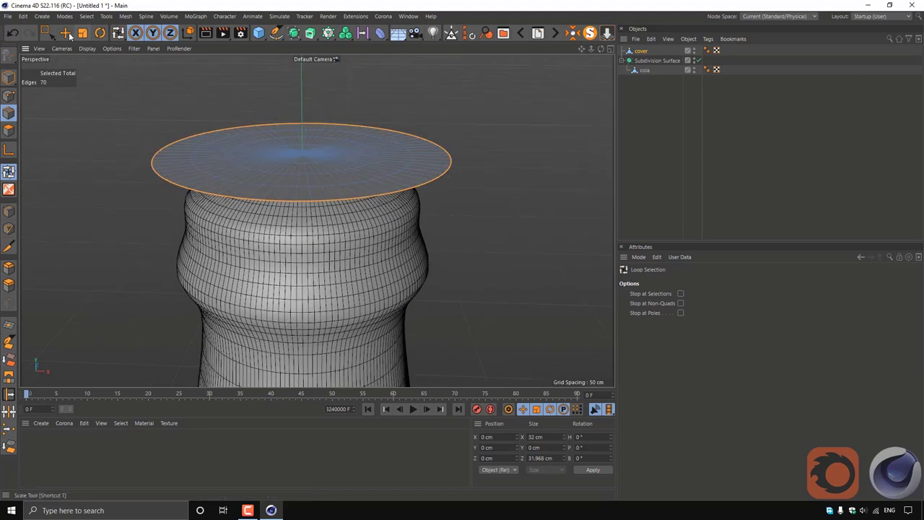
Extrude the rim, flare it outward to 34.08 cm, and extrude it down into the cap wall
{"action": "key", "text": "e"}
{"action": "left_click_drag", "start_coordinate": [303, 124], "coordinate": [302, 131], "text": "ctrl"}
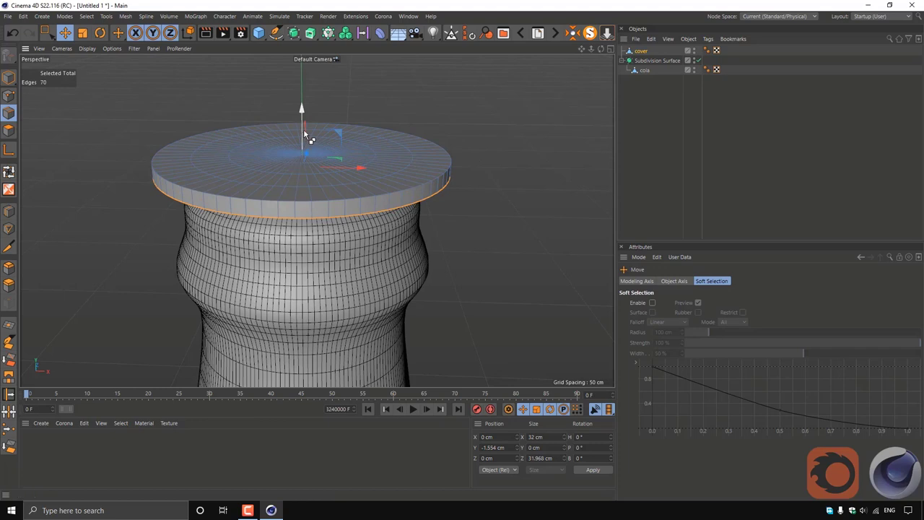
{"action": "key", "text": "t"}
{"action": "mouse_move", "coordinate": [426, 234]}
{"action": "left_mouse_down"}
{"action": "mouse_move", "coordinate": [476, 264]}
{"action": "mouse_move", "coordinate": [438, 254]}
{"action": "left_mouse_up"}
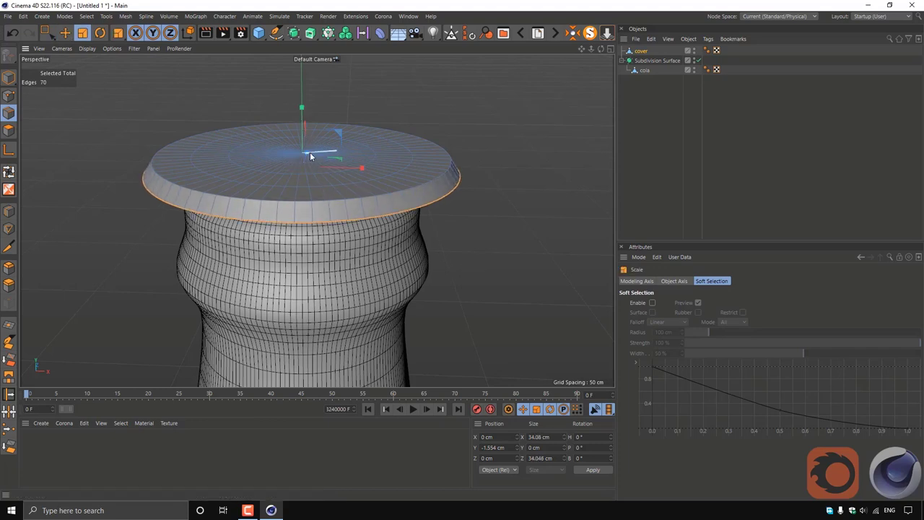
{"action": "key", "text": "e"}
{"action": "left_click_drag", "start_coordinate": [301, 122], "coordinate": [302, 182], "text": "ctrl"}
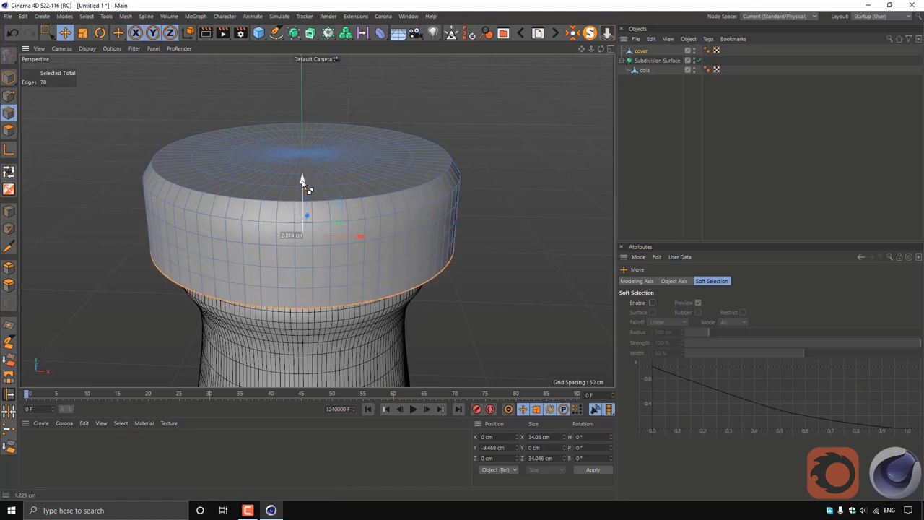
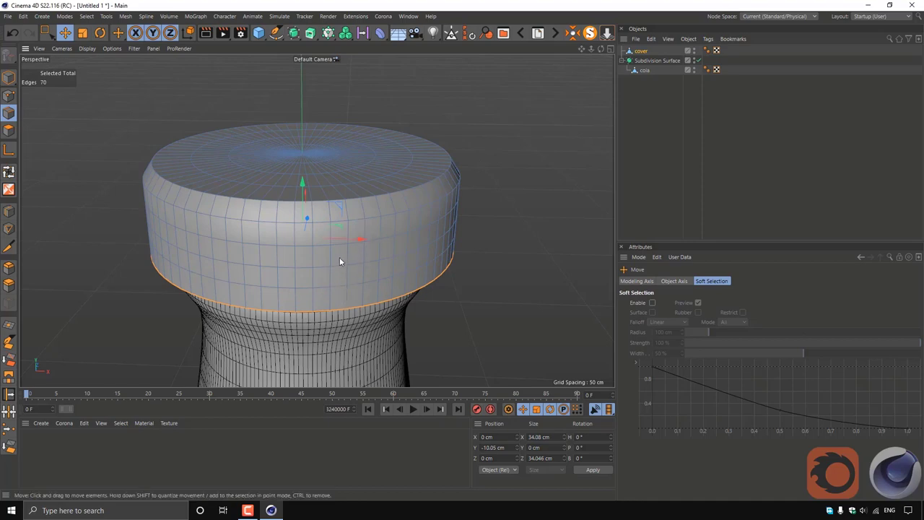
Orbit around the bottle cap and switch the selection tool to Live Selection
{"action": "mouse_move", "coordinate": [361, 302]}
{"action": "left_mouse_down", "text": "alt"}
{"action": "mouse_move", "coordinate": [404, 272]}
{"action": "mouse_move", "coordinate": [366, 297]}
{"action": "mouse_move", "coordinate": [149, 139]}
{"action": "left_mouse_up", "text": "alt"}
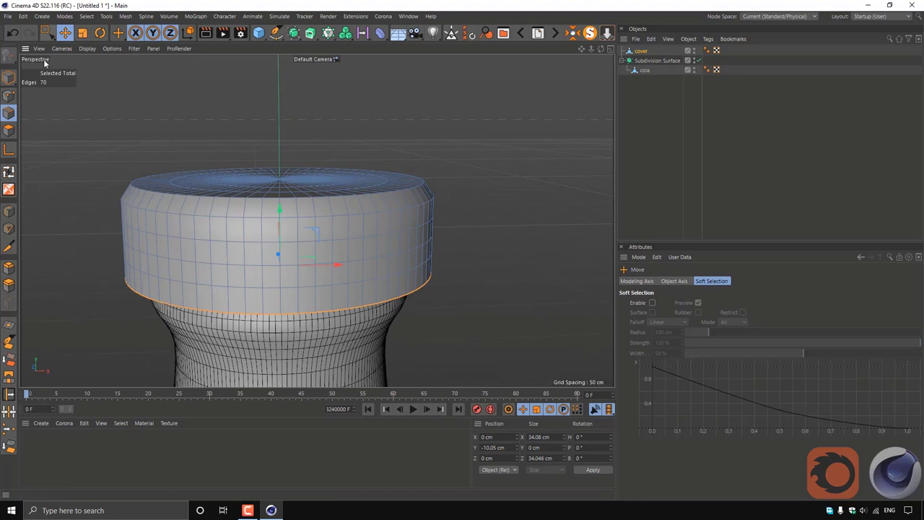
{"action": "left_click", "coordinate": [48, 33]}
{"action": "left_click", "coordinate": [68, 45]}
In Polygons mode, paint-select a strip of cover faces from the rim up to the top centre
{"action": "left_click", "coordinate": [9, 130]}
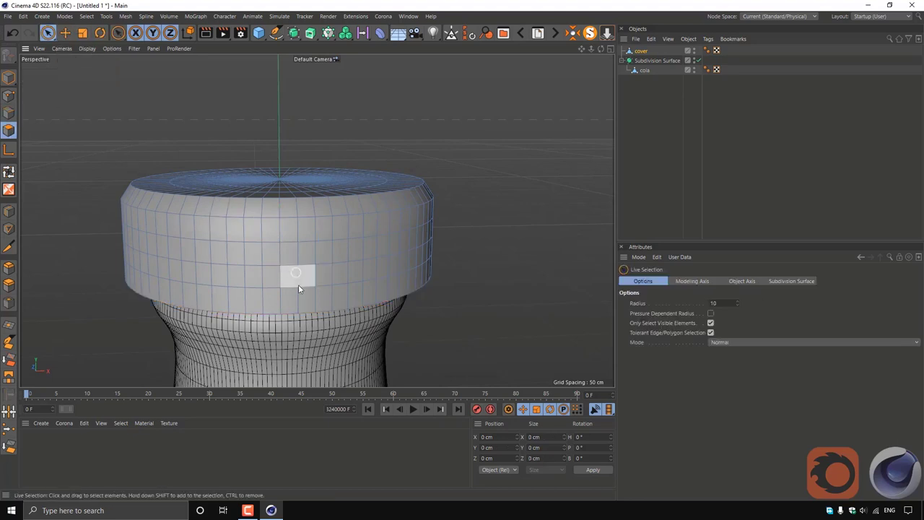
{"action": "left_click_drag", "start_coordinate": [298, 289], "coordinate": [323, 299], "text": "alt"}
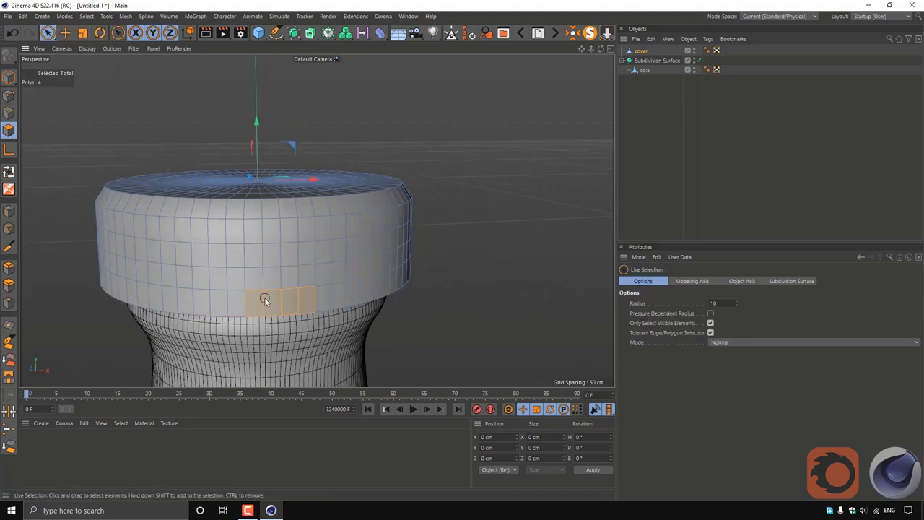
{"action": "left_click", "coordinate": [303, 309]}
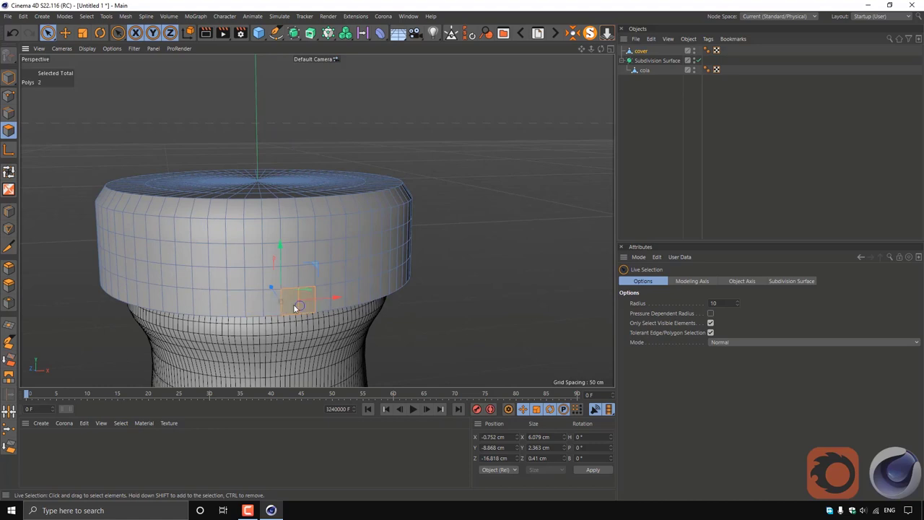
{"action": "left_click_drag", "start_coordinate": [308, 305], "coordinate": [264, 287], "text": "shift"}
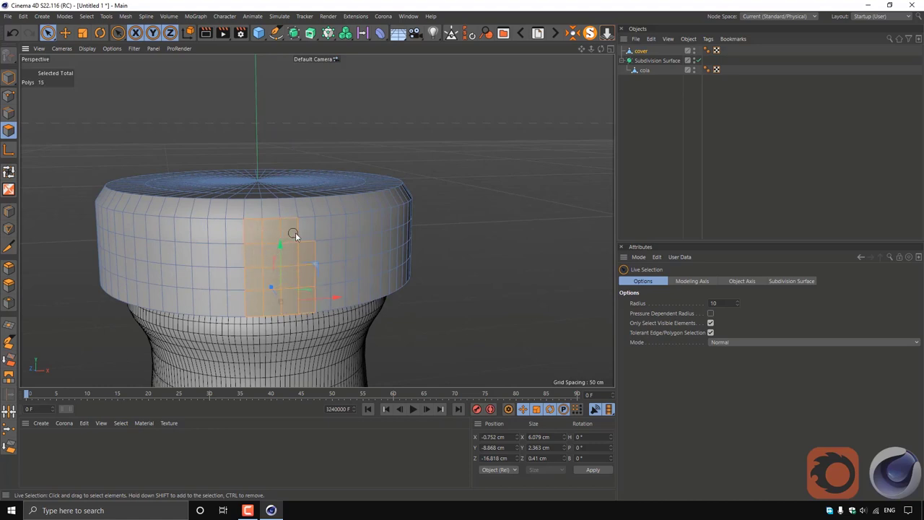
{"action": "left_click_drag", "start_coordinate": [266, 224], "coordinate": [289, 208], "text": "alt"}
{"action": "left_click", "coordinate": [294, 196], "text": "shift"}
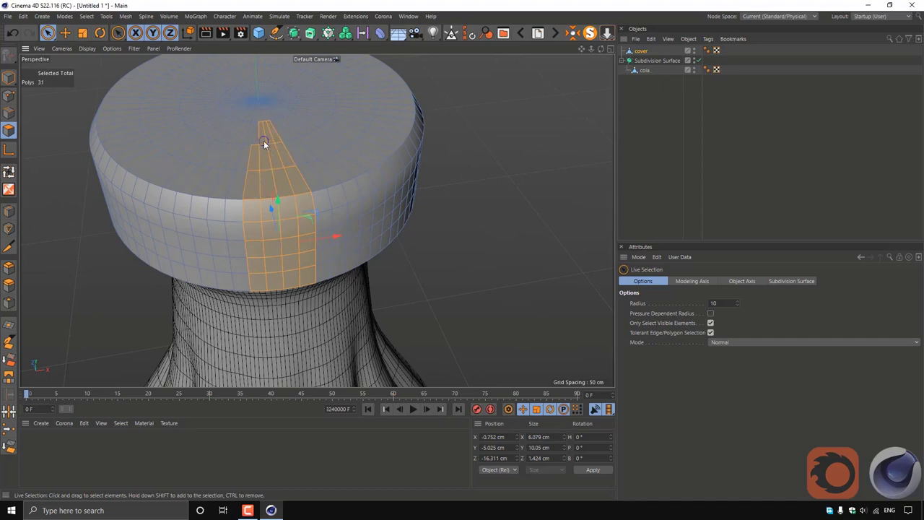
{"action": "left_click", "coordinate": [262, 121], "text": "shift"}
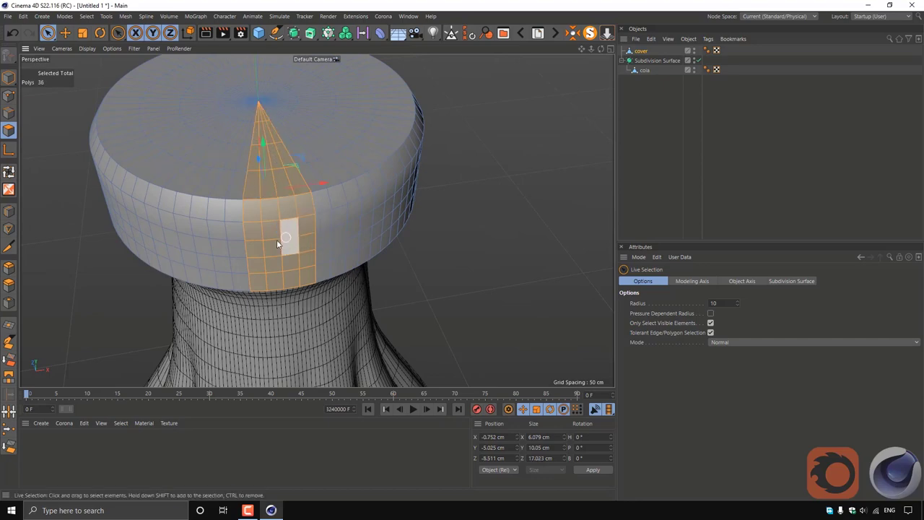
{"action": "left_click_drag", "start_coordinate": [276, 240], "coordinate": [270, 198], "text": "alt"}
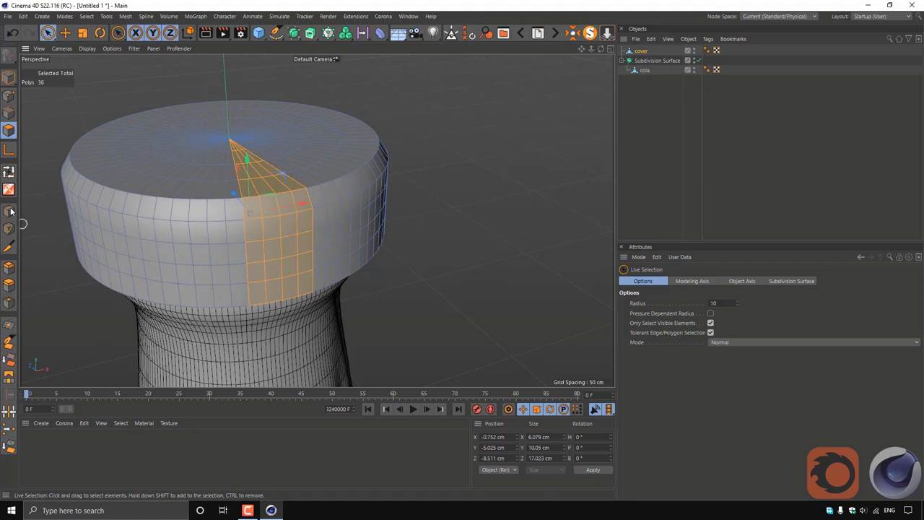
Invert the selection and delete everything except the wedge strip
{"action": "key", "text": "u"}
{"action": "key", "text": "i"}
{"action": "key", "text": "Delete"}
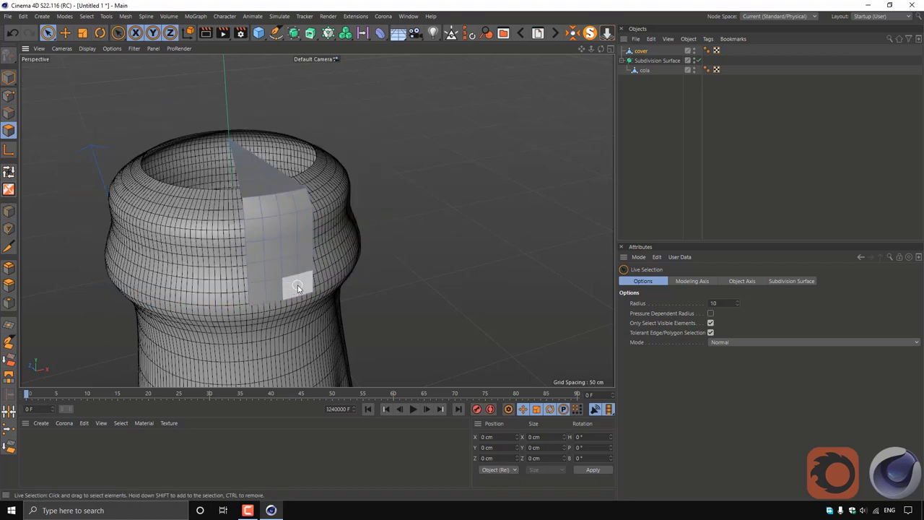
Put the cover in a Radial Cloner with radius 0 cm and 17 copies
{"action": "left_click", "coordinate": [641, 50]}
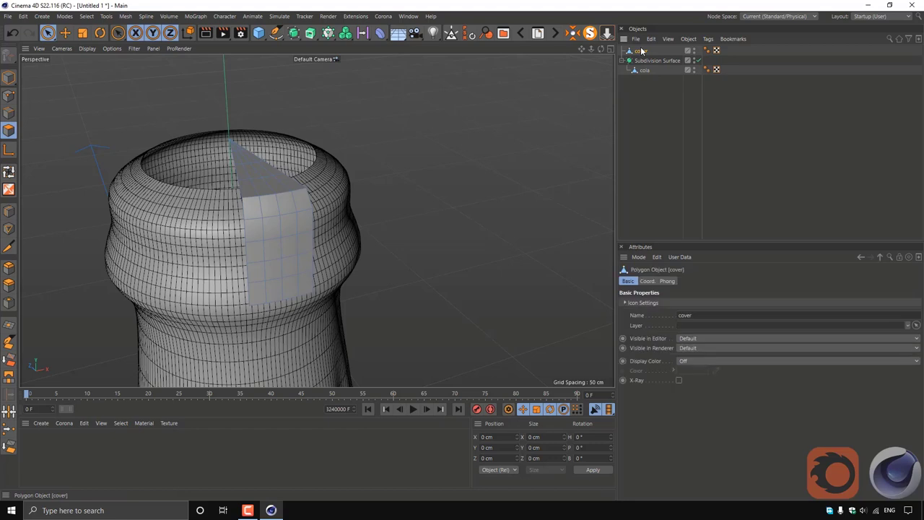
{"action": "left_click", "coordinate": [328, 33], "text": "alt"}
{"action": "left_click", "coordinate": [705, 303]}
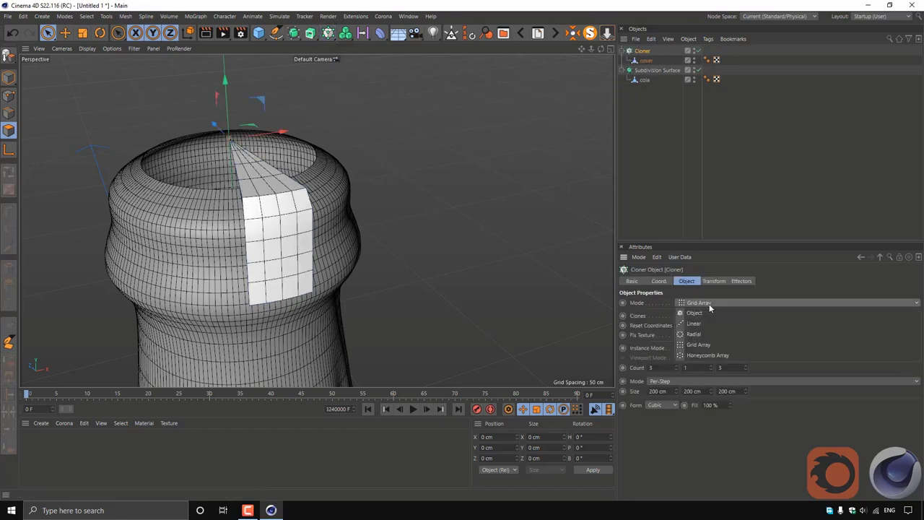
{"action": "left_click", "coordinate": [705, 324]}
{"action": "left_click_drag", "start_coordinate": [690, 383], "coordinate": [523, 411]}
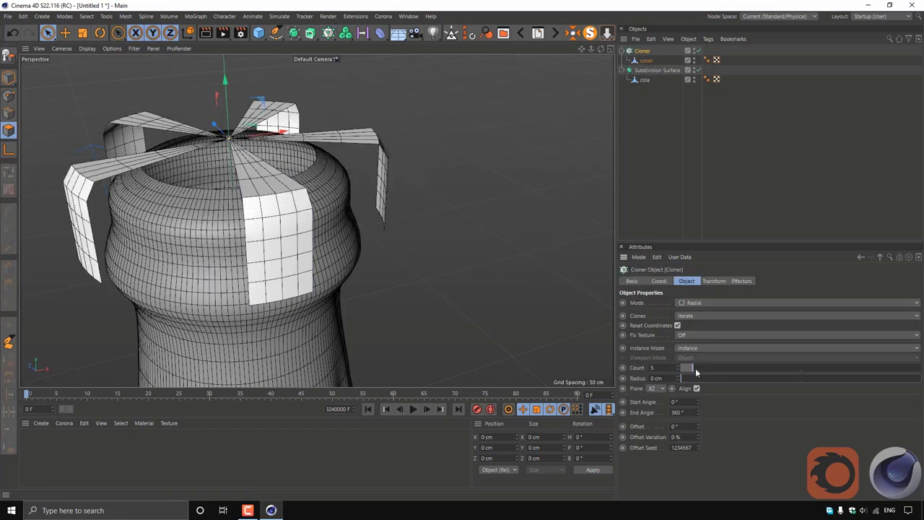
{"action": "left_click_drag", "start_coordinate": [697, 370], "coordinate": [724, 369]}
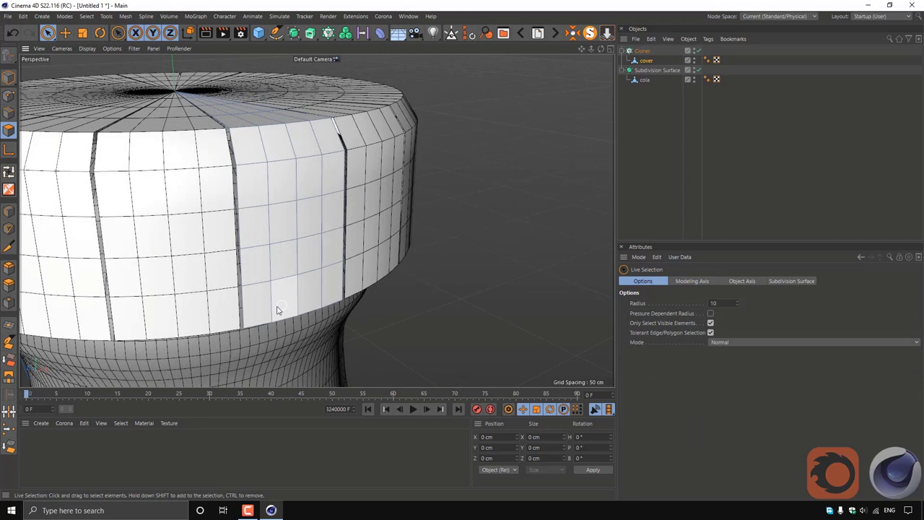
Select a panel of polygons on one cap segment and extrude it inward by -1.34 cm
{"action": "left_click_drag", "start_coordinate": [276, 310], "coordinate": [309, 299]}
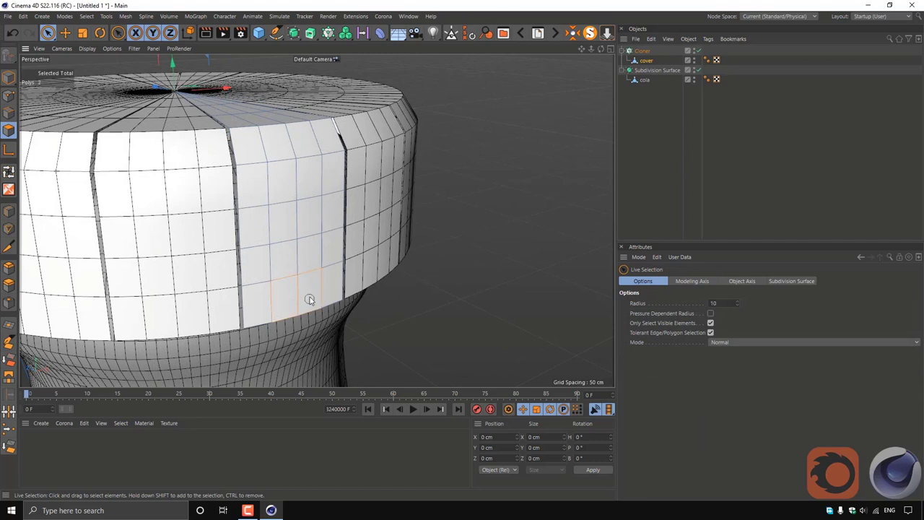
{"action": "left_click_drag", "start_coordinate": [307, 228], "coordinate": [352, 288]}
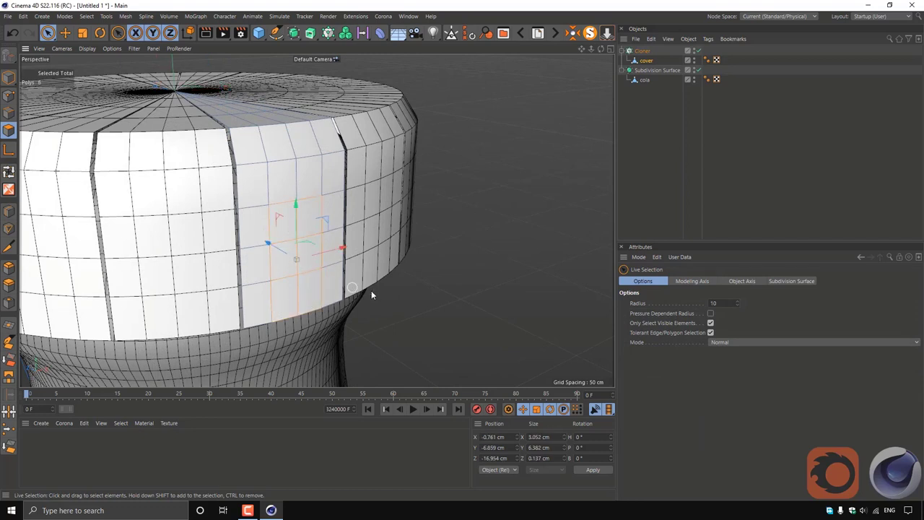
{"action": "left_click", "coordinate": [10, 286]}
{"action": "left_click_drag", "start_coordinate": [452, 279], "coordinate": [426, 279]}
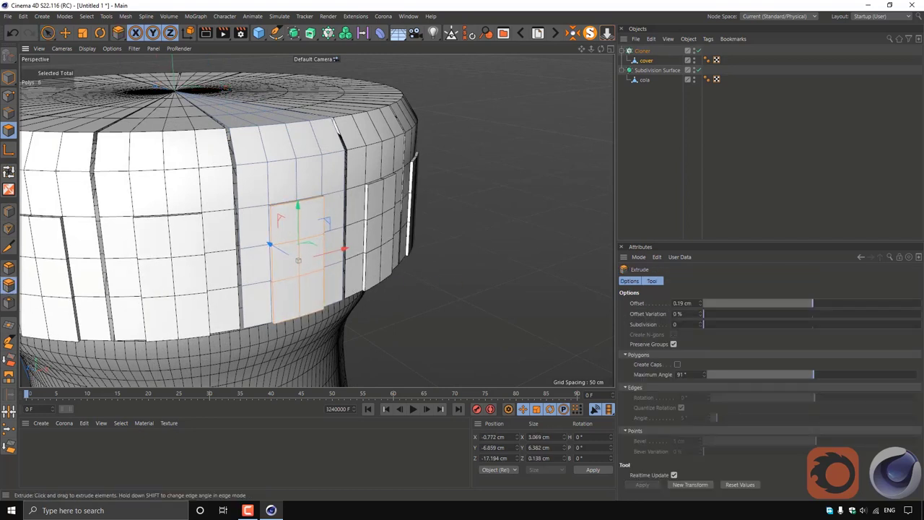
In Points mode, raise the panel's top point and lower corners into a peak
{"action": "left_click_drag", "start_coordinate": [350, 275], "coordinate": [43, 99], "text": "alt"}
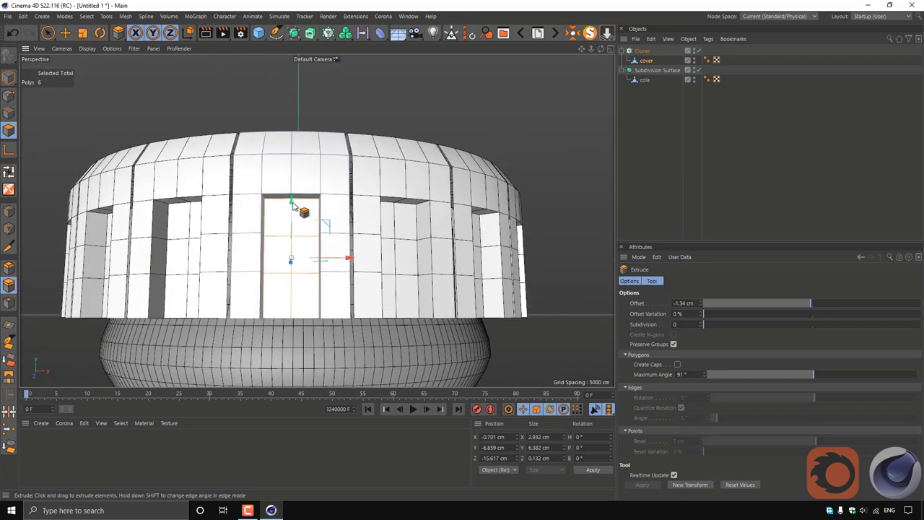
{"action": "left_click", "coordinate": [8, 96]}
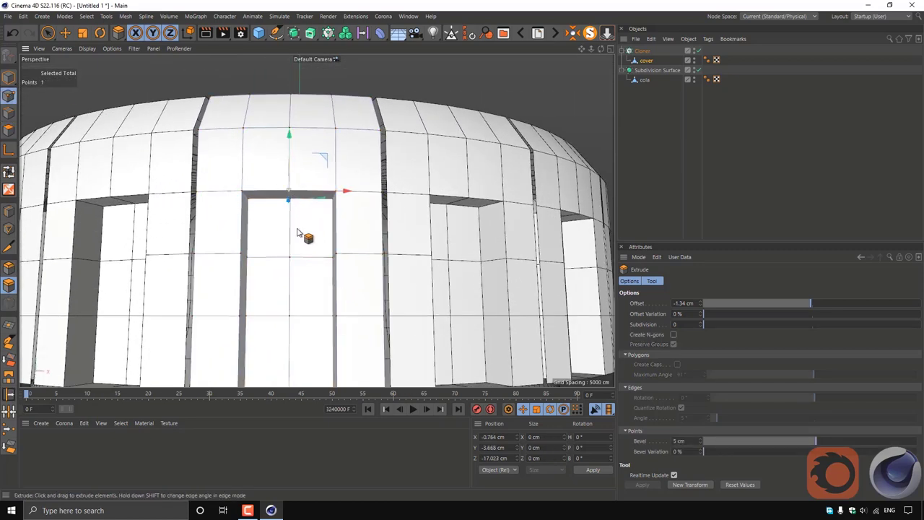
{"action": "scroll", "coordinate": [297, 232], "scroll_direction": "up", "scroll_amount": 3}
{"action": "left_click_drag", "start_coordinate": [303, 158], "coordinate": [295, 154]}
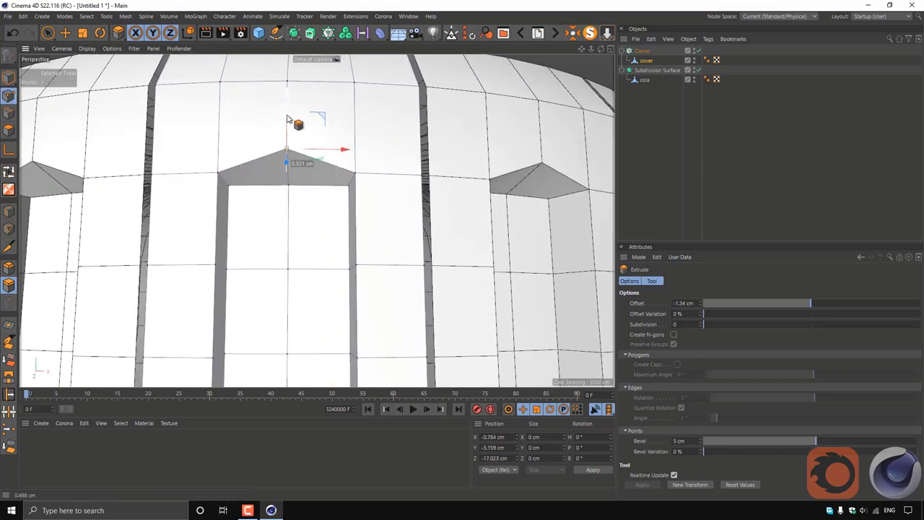
{"action": "left_click", "coordinate": [221, 173]}
{"action": "left_click", "coordinate": [353, 173], "text": "shift"}
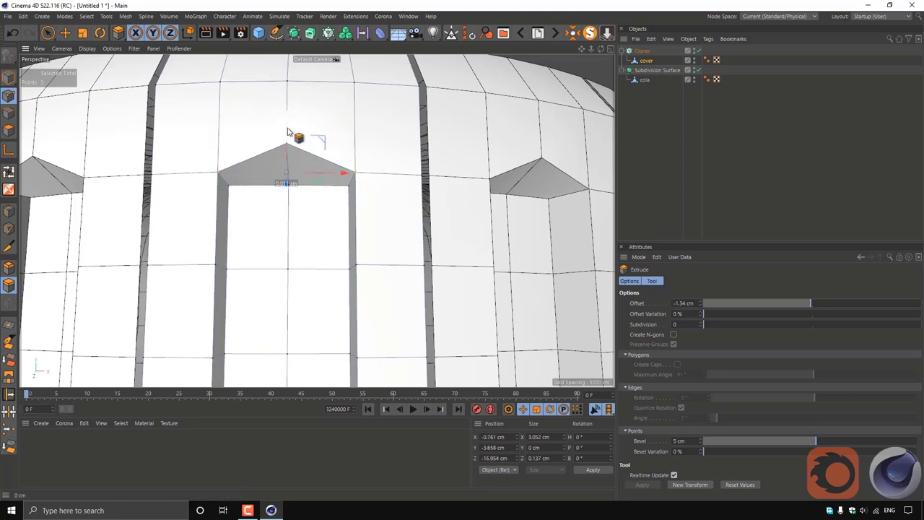
{"action": "left_click_drag", "start_coordinate": [288, 132], "coordinate": [286, 122]}
Lower the peak's two corner points, then begin selecting the recess's side points
{"action": "scroll", "coordinate": [286, 257], "scroll_direction": "down", "scroll_amount": 2}
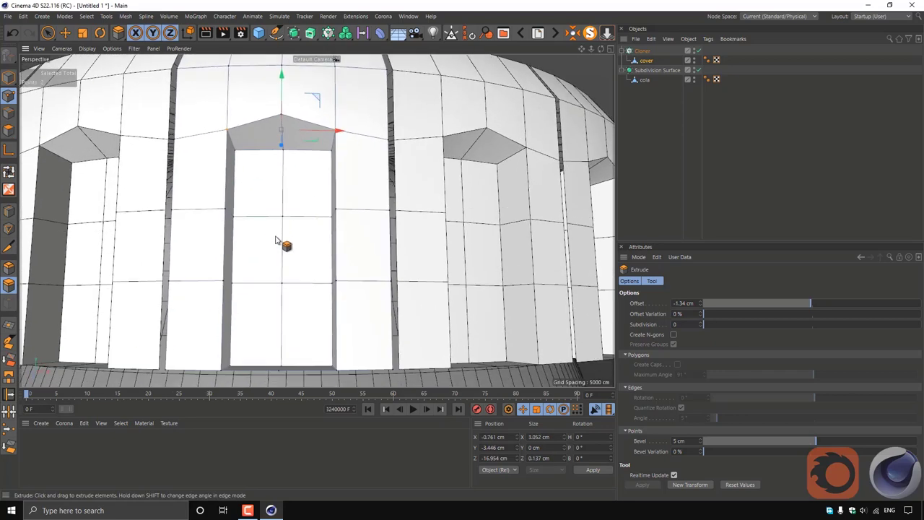
{"action": "scroll", "coordinate": [289, 278], "scroll_direction": "down", "scroll_amount": 2}
{"action": "left_click", "coordinate": [241, 120]}
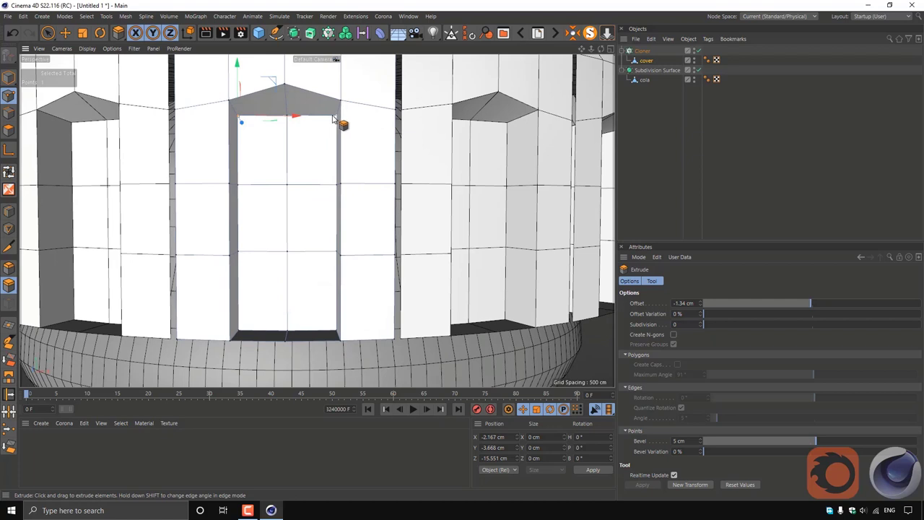
{"action": "left_click", "coordinate": [334, 116], "text": "shift"}
{"action": "left_click_drag", "start_coordinate": [294, 100], "coordinate": [293, 108]}
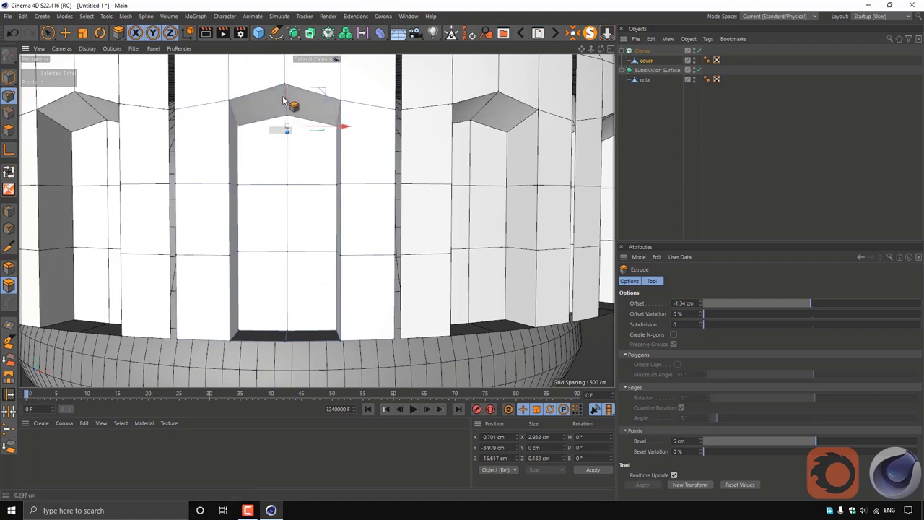
{"action": "left_click", "coordinate": [240, 185]}
Scale the recess's side points inward to taper the panel
{"action": "left_click", "coordinate": [239, 253], "text": "shift"}
{"action": "left_click", "coordinate": [240, 333], "text": "shift"}
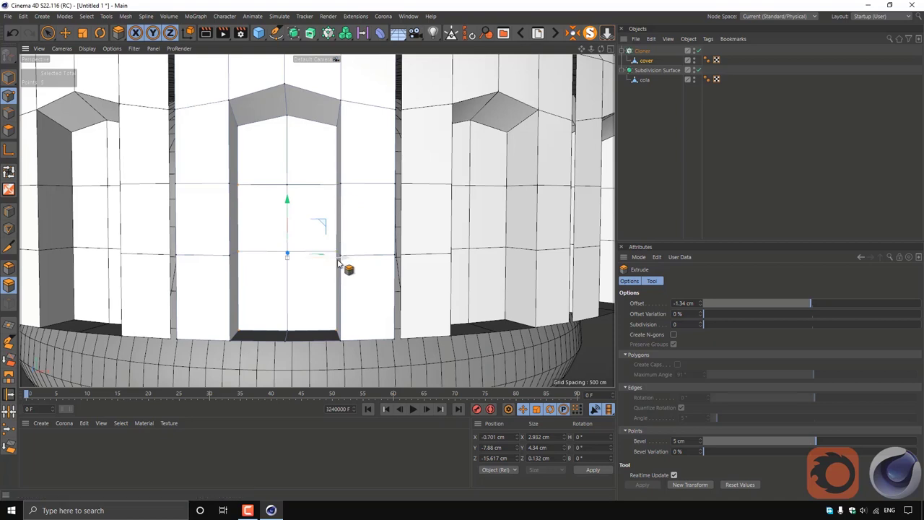
{"action": "key", "text": "t"}
{"action": "mouse_move", "coordinate": [329, 262]}
{"action": "left_mouse_down"}
{"action": "mouse_move", "coordinate": [320, 261]}
{"action": "mouse_move", "coordinate": [325, 247]}
{"action": "left_mouse_up"}
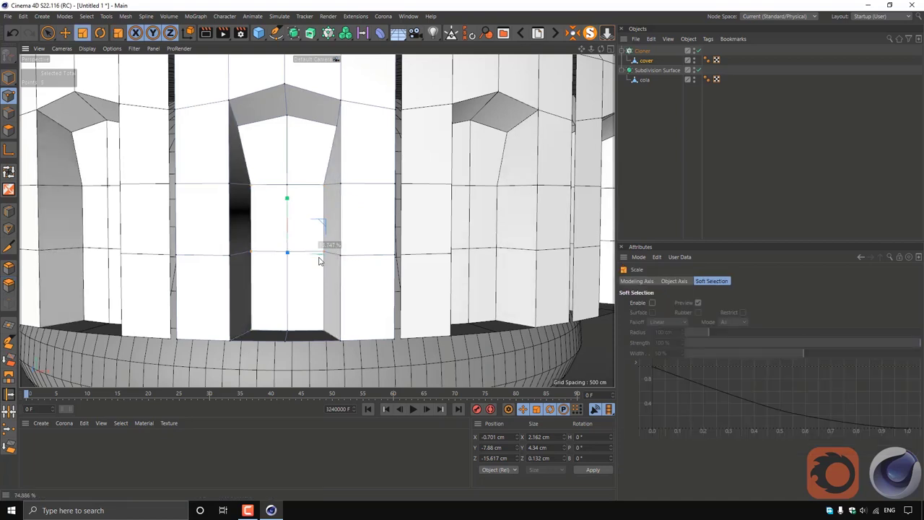
Scale the top corner points inward to about 1.83 cm apart, then deselect
{"action": "left_click", "coordinate": [240, 129]}
{"action": "left_click", "coordinate": [336, 128], "text": "shift"}
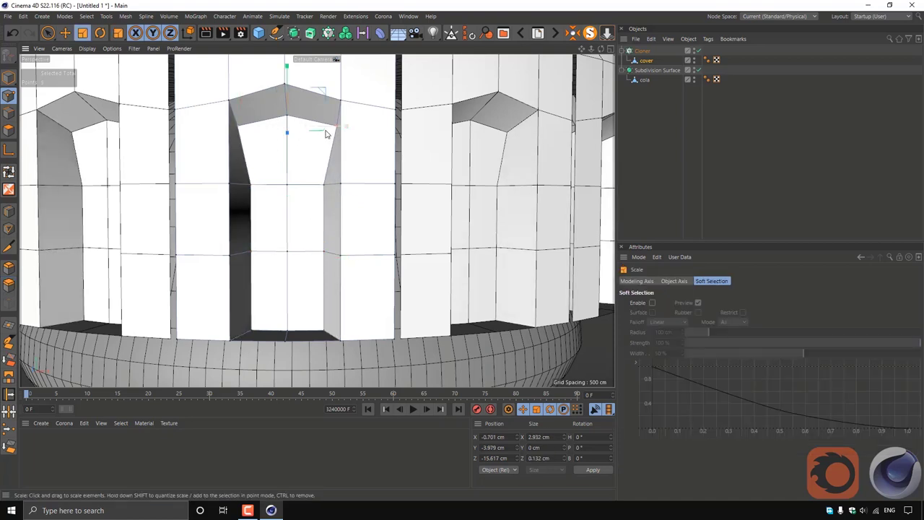
{"action": "left_click_drag", "start_coordinate": [320, 133], "coordinate": [316, 130]}
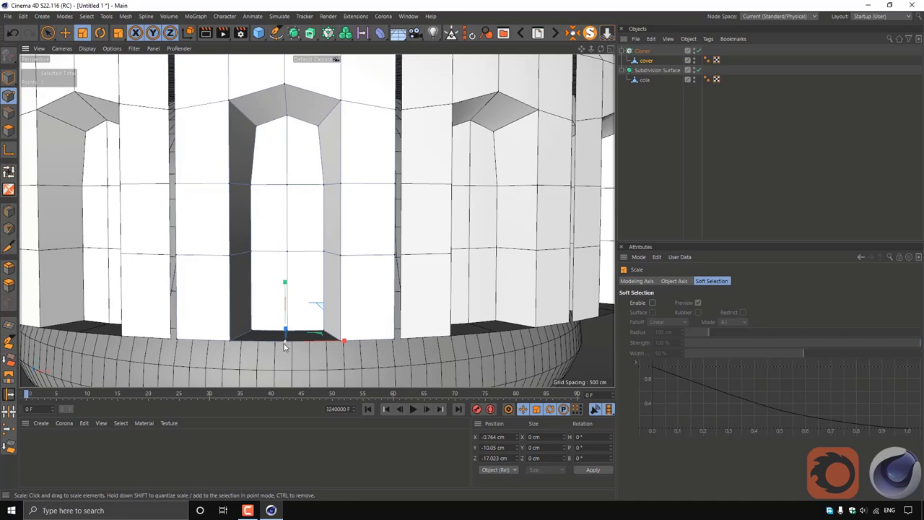
{"action": "left_click", "coordinate": [310, 337]}
{"action": "mouse_move", "coordinate": [325, 311]}
{"action": "left_mouse_down", "text": "alt"}
{"action": "mouse_move", "coordinate": [269, 326]}
{"action": "mouse_move", "coordinate": [330, 239]}
{"action": "mouse_move", "coordinate": [313, 232]}
{"action": "mouse_move", "coordinate": [325, 255]}
{"action": "mouse_move", "coordinate": [313, 194]}
{"action": "left_mouse_up", "text": "alt"}
Select the cap-top centre polygons, raise and shrink them, then select a top strip
{"action": "key", "text": "space"}
{"action": "left_click", "coordinate": [8, 130]}
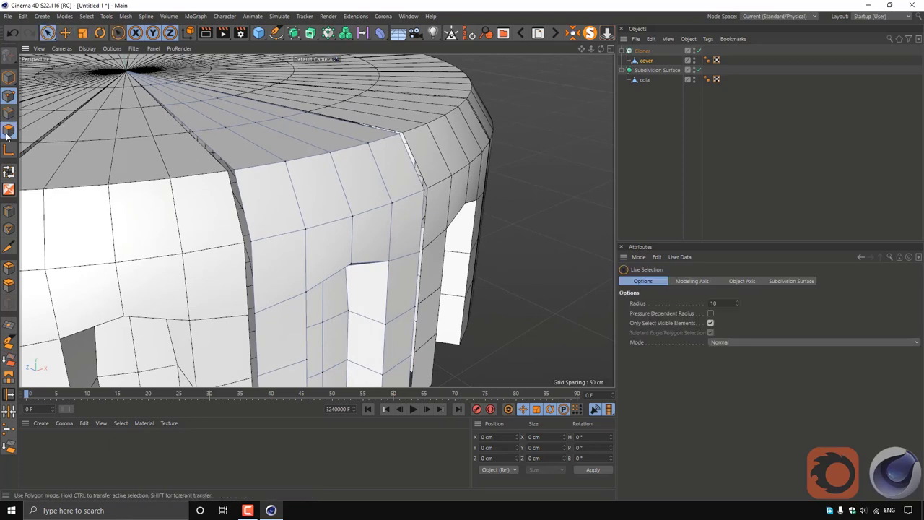
{"action": "left_click_drag", "start_coordinate": [325, 153], "coordinate": [228, 151]}
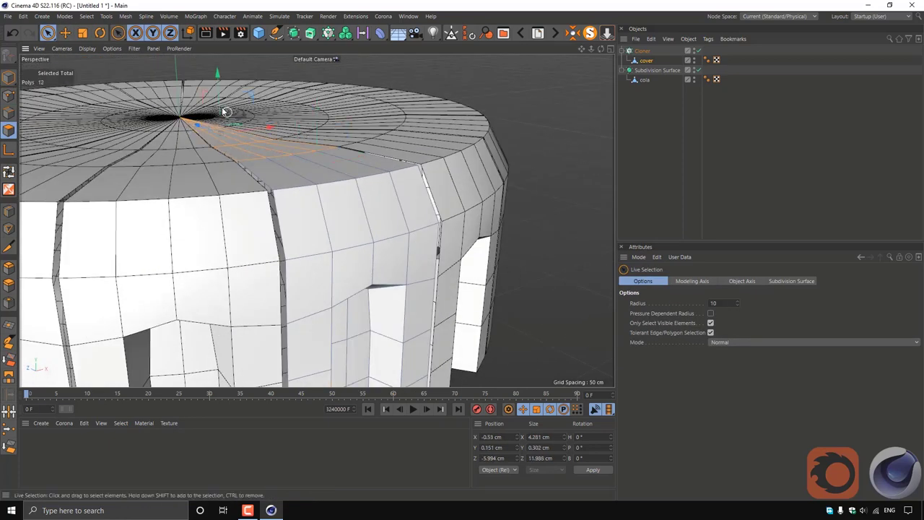
{"action": "left_click_drag", "start_coordinate": [219, 119], "coordinate": [222, 99], "text": "ctrl"}
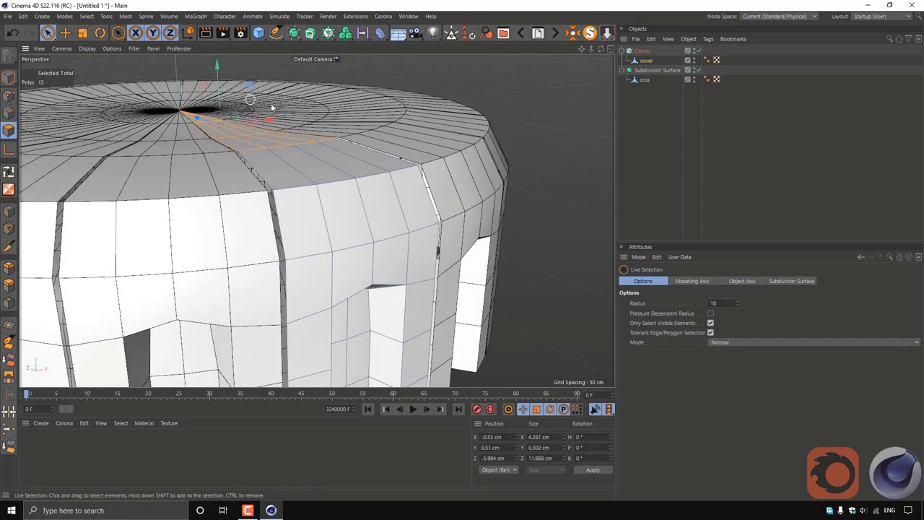
{"action": "left_click", "coordinate": [228, 127]}
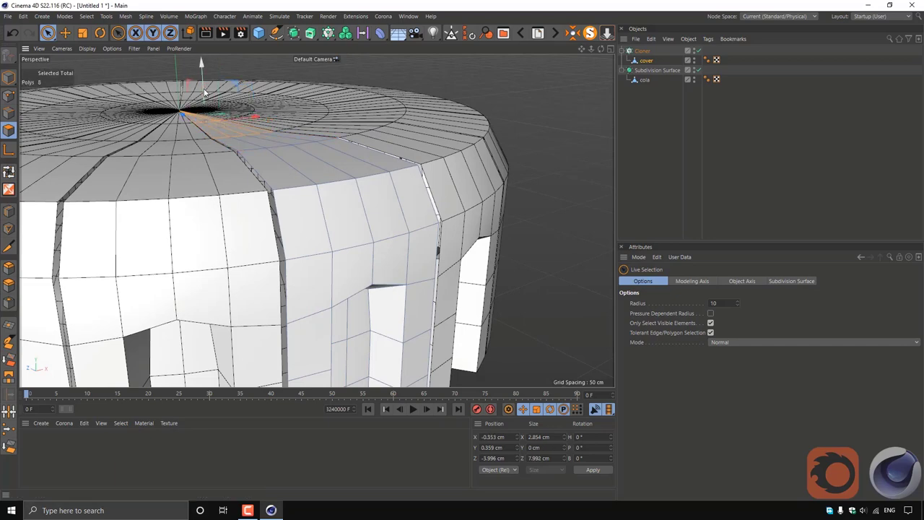
{"action": "left_click_drag", "start_coordinate": [229, 105], "coordinate": [205, 80]}
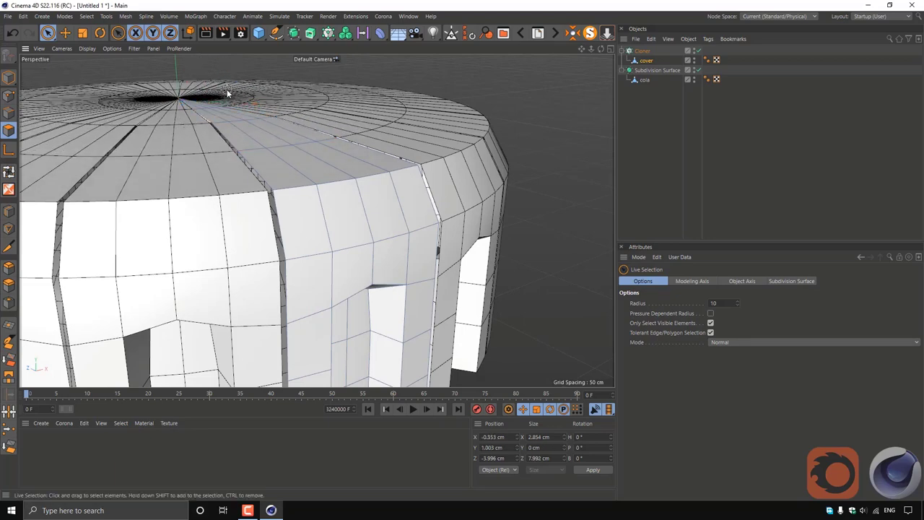
{"action": "mouse_move", "coordinate": [216, 106]}
{"action": "left_mouse_down"}
{"action": "mouse_move", "coordinate": [266, 134]}
{"action": "mouse_move", "coordinate": [282, 204]}
{"action": "mouse_move", "coordinate": [337, 201]}
{"action": "left_mouse_up"}
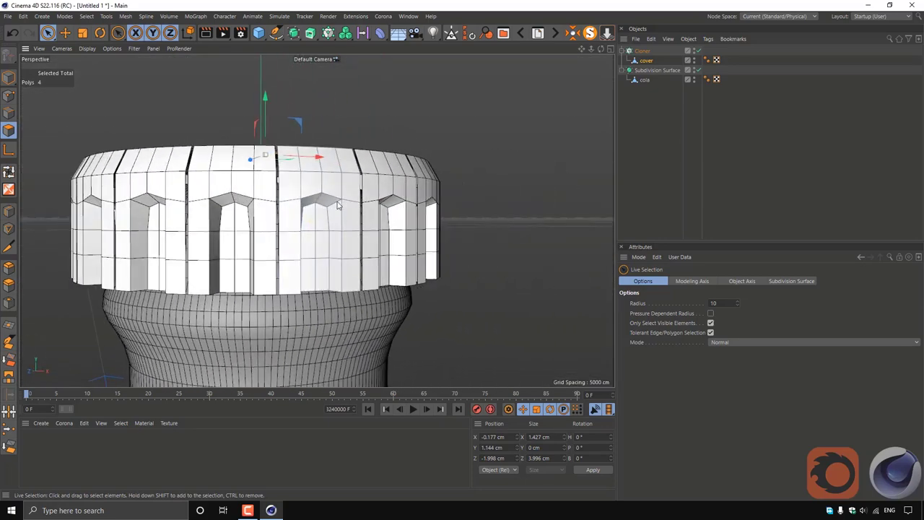
Select the cover and reposition its points to tidy the arch-shaped notch
{"action": "scroll", "coordinate": [337, 202], "scroll_direction": "up", "scroll_amount": 5}
{"action": "left_click", "coordinate": [642, 61]}
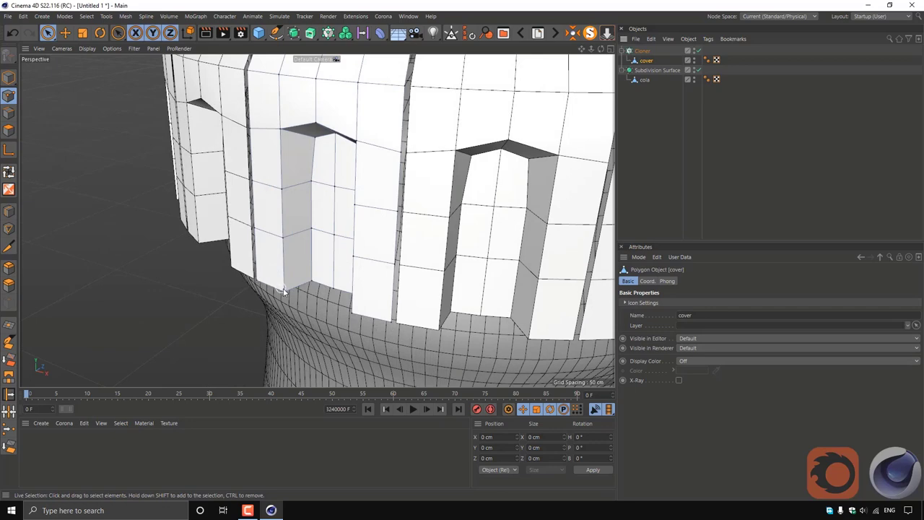
{"action": "mouse_move", "coordinate": [281, 287]}
{"action": "left_mouse_down", "text": "alt"}
{"action": "mouse_move", "coordinate": [335, 316]}
{"action": "mouse_move", "coordinate": [343, 304]}
{"action": "mouse_move", "coordinate": [276, 299]}
{"action": "mouse_move", "coordinate": [266, 284]}
{"action": "mouse_move", "coordinate": [329, 276]}
{"action": "left_mouse_up", "text": "alt"}
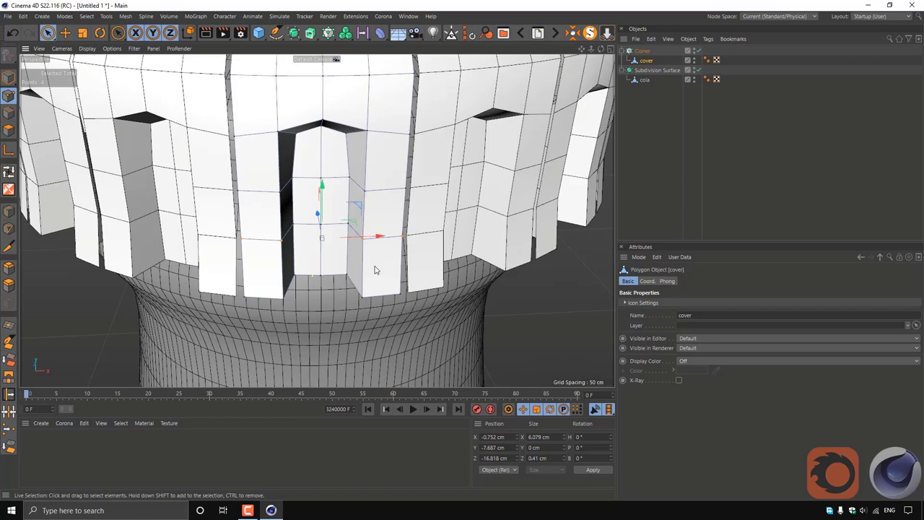
{"action": "mouse_move", "coordinate": [372, 265]}
{"action": "left_mouse_down", "text": "alt"}
{"action": "mouse_move", "coordinate": [348, 234]}
{"action": "mouse_move", "coordinate": [323, 226]}
{"action": "left_mouse_up", "text": "alt"}
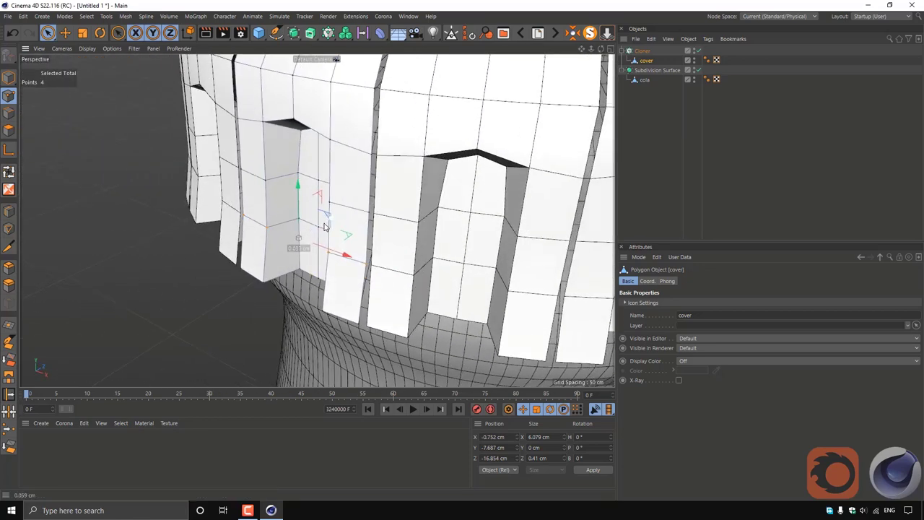
{"action": "mouse_move", "coordinate": [279, 195]}
{"action": "left_mouse_down", "text": "alt"}
{"action": "mouse_move", "coordinate": [320, 228]}
{"action": "mouse_move", "coordinate": [324, 182]}
{"action": "left_mouse_up", "text": "alt"}
{"action": "left_click", "coordinate": [259, 178]}
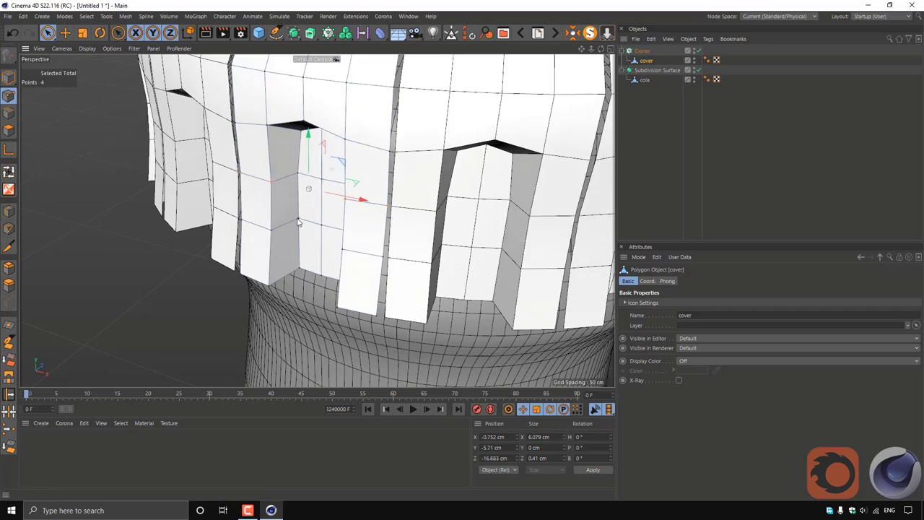
{"action": "left_click_drag", "start_coordinate": [298, 222], "coordinate": [271, 218], "text": "alt"}
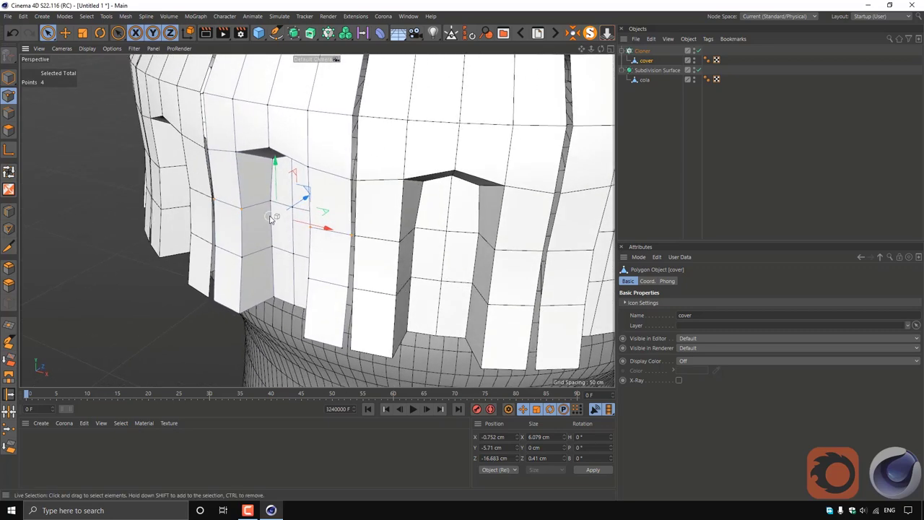
{"action": "mouse_move", "coordinate": [315, 168]}
{"action": "left_mouse_down", "text": "alt"}
{"action": "mouse_move", "coordinate": [367, 182]}
{"action": "mouse_move", "coordinate": [313, 176]}
{"action": "mouse_move", "coordinate": [318, 163]}
{"action": "left_mouse_up", "text": "alt"}
Wrap the Cloner in a Subdivision Surface to smooth the panel ring
{"action": "scroll", "coordinate": [316, 162], "scroll_direction": "down", "scroll_amount": 1}
{"action": "scroll", "coordinate": [309, 161], "scroll_direction": "down", "scroll_amount": 2}
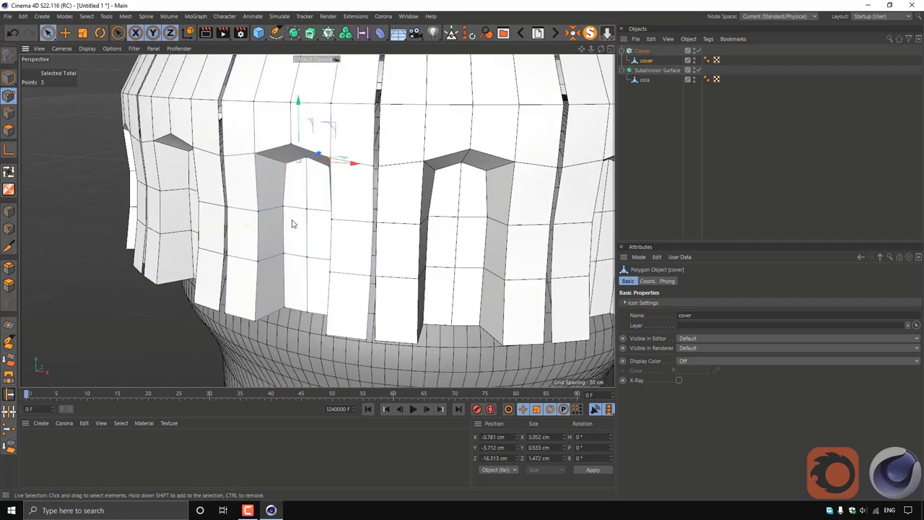
{"action": "scroll", "coordinate": [294, 221], "scroll_direction": "down", "scroll_amount": 2}
{"action": "scroll", "coordinate": [299, 244], "scroll_direction": "down", "scroll_amount": 2}
{"action": "mouse_move", "coordinate": [344, 250]}
{"action": "left_mouse_down", "text": "alt"}
{"action": "mouse_move", "coordinate": [296, 193]}
{"action": "mouse_move", "coordinate": [337, 239]}
{"action": "mouse_move", "coordinate": [312, 246]}
{"action": "mouse_move", "coordinate": [312, 231]}
{"action": "mouse_move", "coordinate": [320, 256]}
{"action": "left_mouse_up", "text": "alt"}
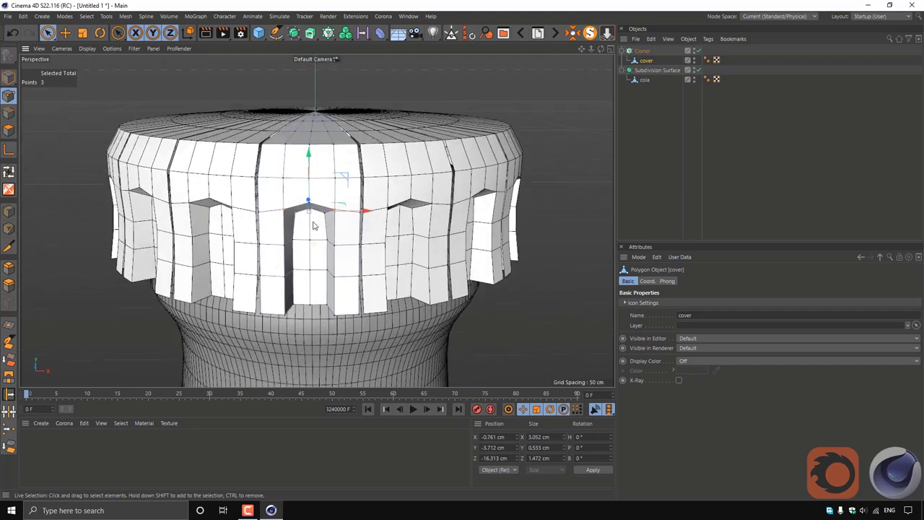
{"action": "scroll", "coordinate": [320, 255], "scroll_direction": "up", "scroll_amount": 2}
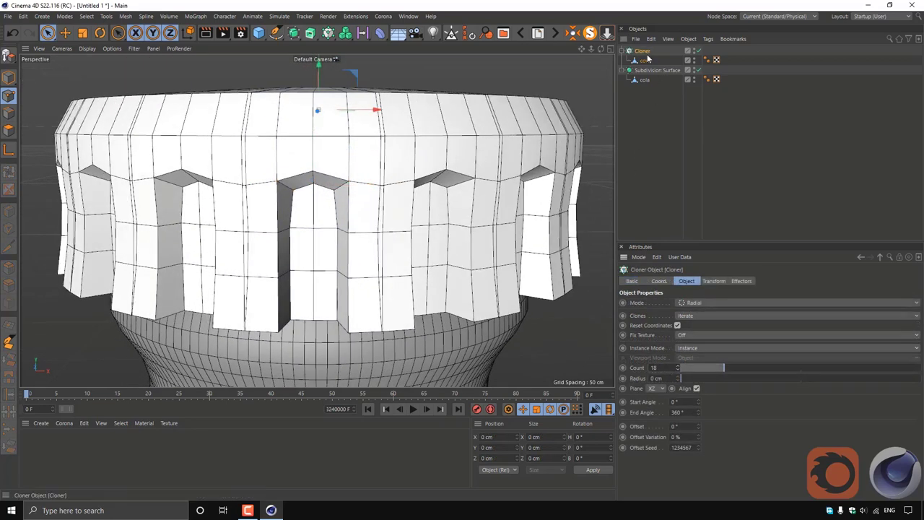
{"action": "left_click", "coordinate": [294, 33], "text": "alt"}
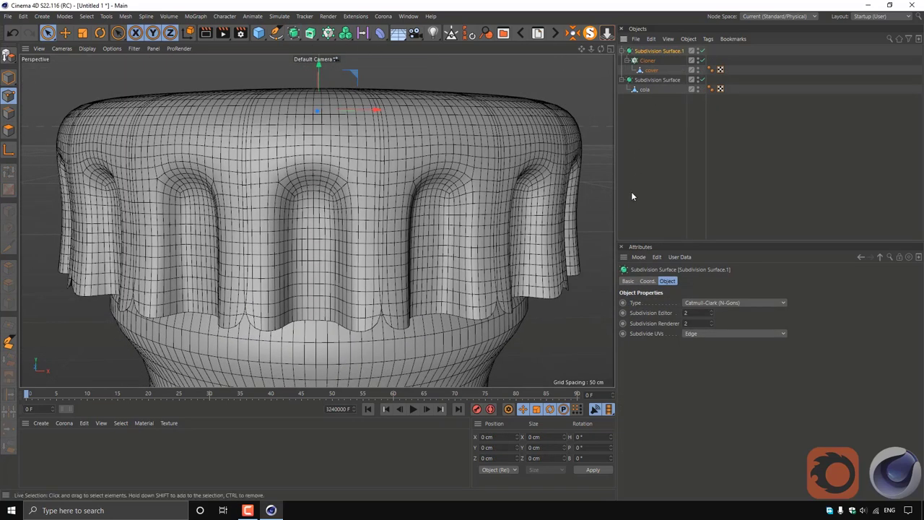
Select both objects and merge them with Connect Objects + Delete
{"action": "left_click", "coordinate": [648, 60], "text": "ctrl"}
{"action": "right_click", "coordinate": [648, 61]}
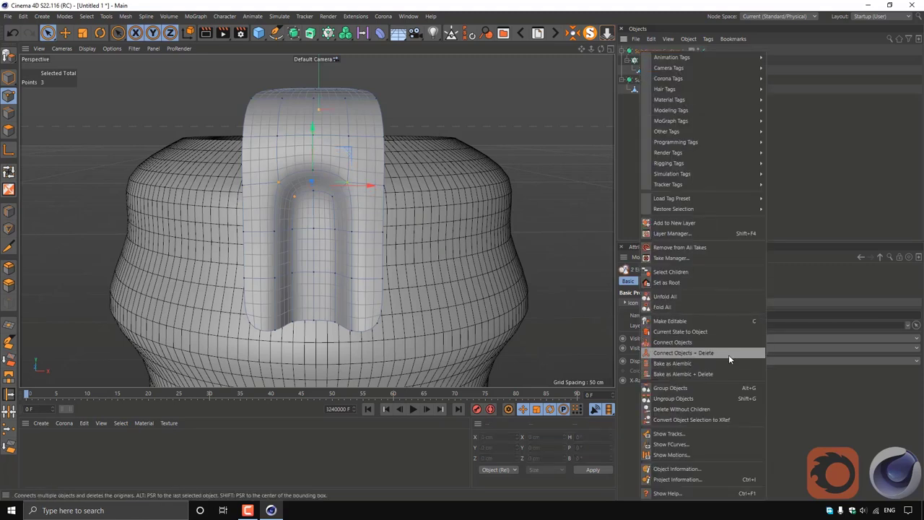
{"action": "left_click", "coordinate": [729, 353]}
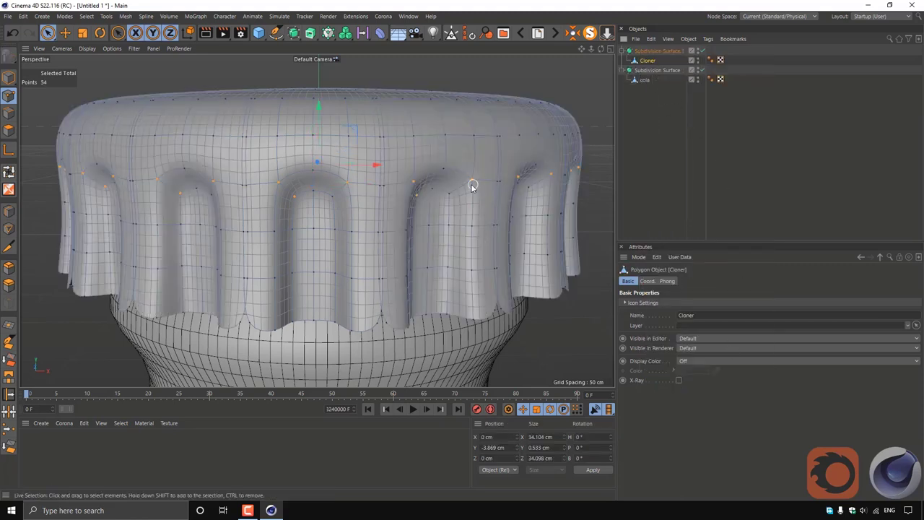
Run Optimize with Points checked to weld seam points, reducing 990 to 692
{"action": "right_click", "coordinate": [446, 345]}
{"action": "left_click", "coordinate": [535, 485]}
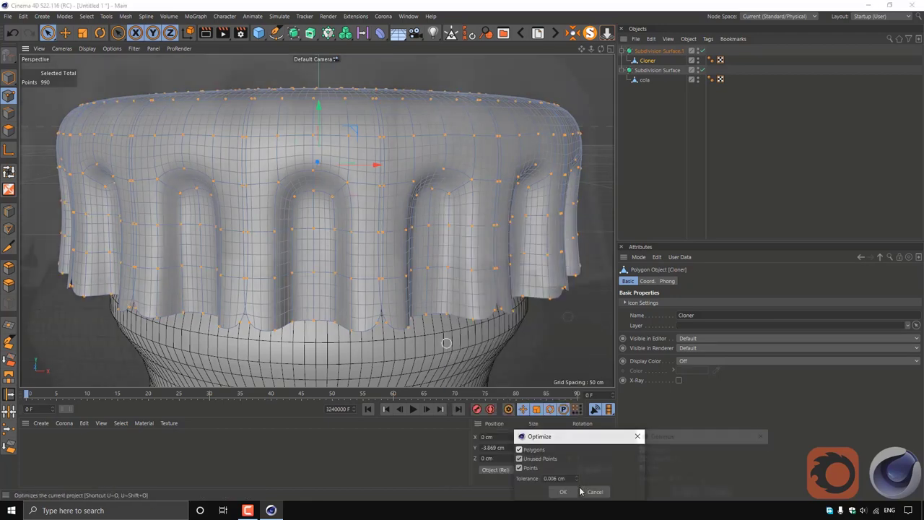
{"action": "left_click_drag", "start_coordinate": [547, 436], "coordinate": [662, 436]}
{"action": "scroll", "coordinate": [567, 315], "scroll_direction": "up", "scroll_amount": 3}
{"action": "left_click", "coordinate": [686, 492]}
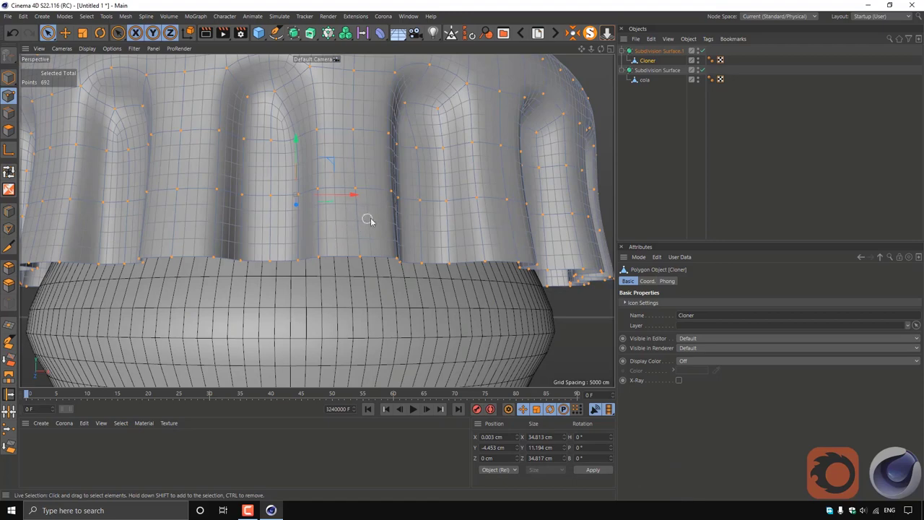
{"action": "scroll", "coordinate": [368, 220], "scroll_direction": "down", "scroll_amount": 5}
{"action": "scroll", "coordinate": [340, 236], "scroll_direction": "down", "scroll_amount": 3}
{"action": "mouse_move", "coordinate": [357, 237]}
{"action": "left_mouse_down", "text": "alt"}
{"action": "mouse_move", "coordinate": [367, 243]}
{"action": "mouse_move", "coordinate": [365, 235]}
{"action": "left_mouse_up", "text": "alt"}
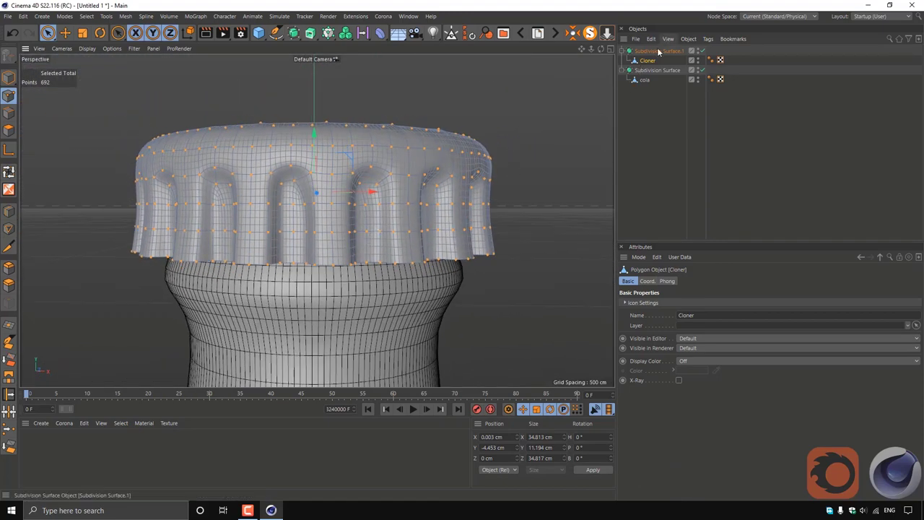
In Model mode, scale the cap to about 70%, lower it onto the neck and squash it
{"action": "left_click", "coordinate": [9, 78]}
{"action": "left_click", "coordinate": [83, 34]}
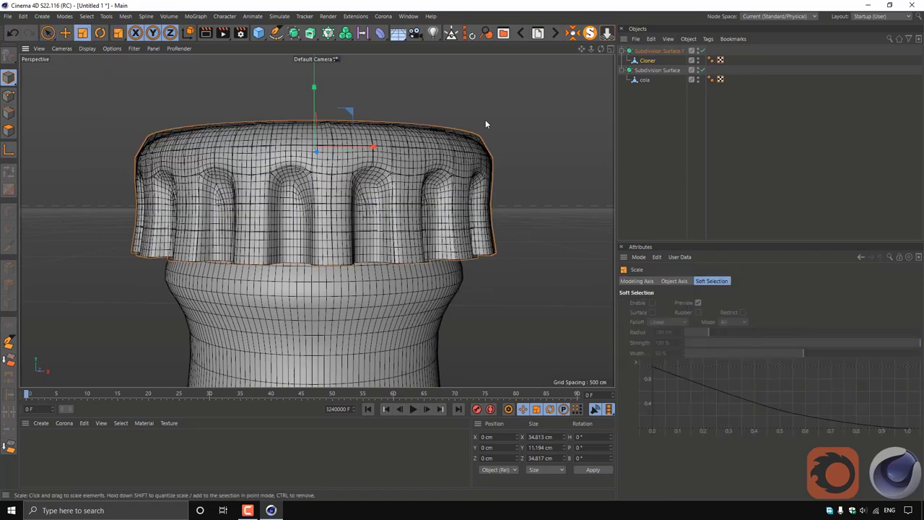
{"action": "left_click_drag", "start_coordinate": [508, 129], "coordinate": [462, 145]}
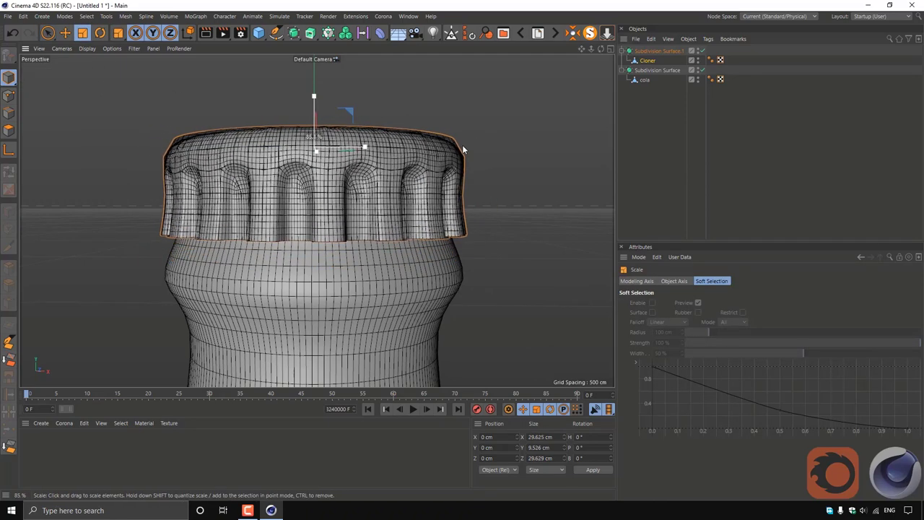
{"action": "key", "text": "e"}
{"action": "left_click_drag", "start_coordinate": [335, 109], "coordinate": [317, 112]}
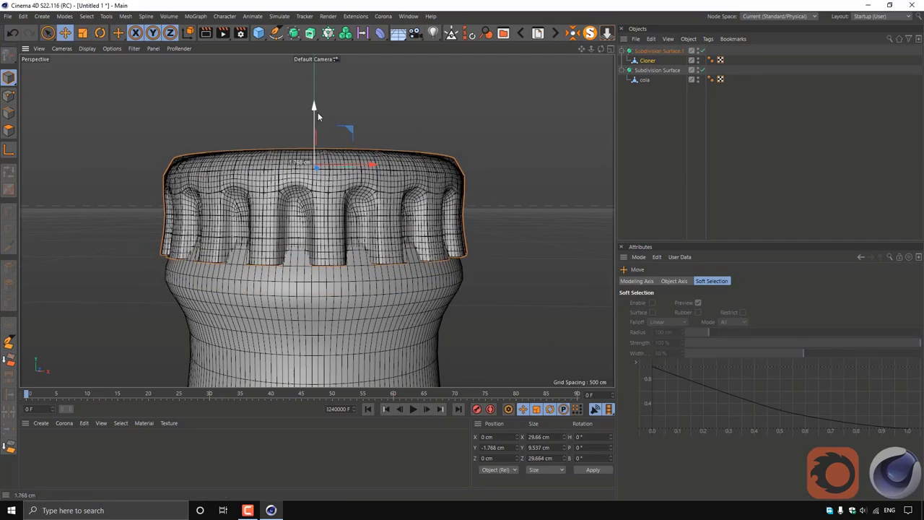
{"action": "key", "text": "t"}
{"action": "left_click_drag", "start_coordinate": [500, 160], "coordinate": [525, 157]}
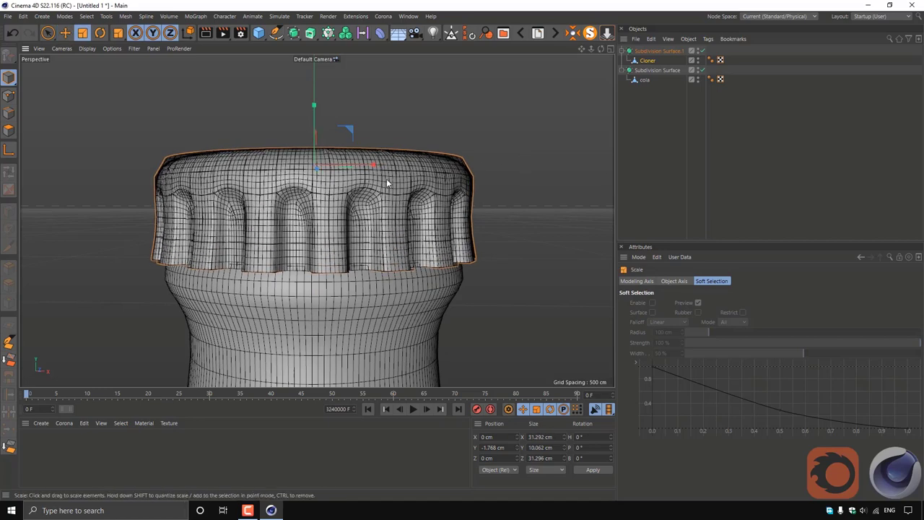
{"action": "mouse_move", "coordinate": [314, 124]}
{"action": "left_mouse_down"}
{"action": "mouse_move", "coordinate": [310, 140]}
{"action": "mouse_move", "coordinate": [315, 135]}
{"action": "left_mouse_up"}
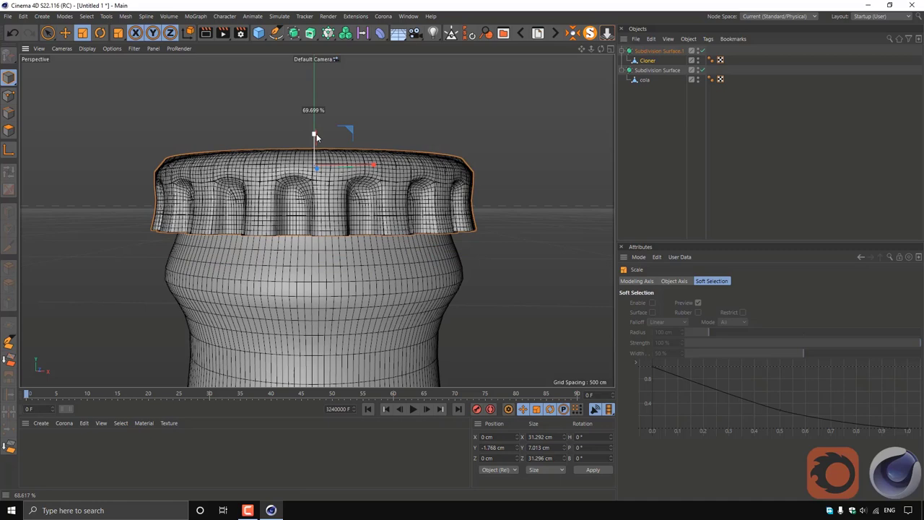
Zoom out, deselect the cap and switch the viewport to Gouraud Shading
{"action": "scroll", "coordinate": [382, 262], "scroll_direction": "down", "scroll_amount": 3}
{"action": "scroll", "coordinate": [315, 150], "scroll_direction": "down", "scroll_amount": 3}
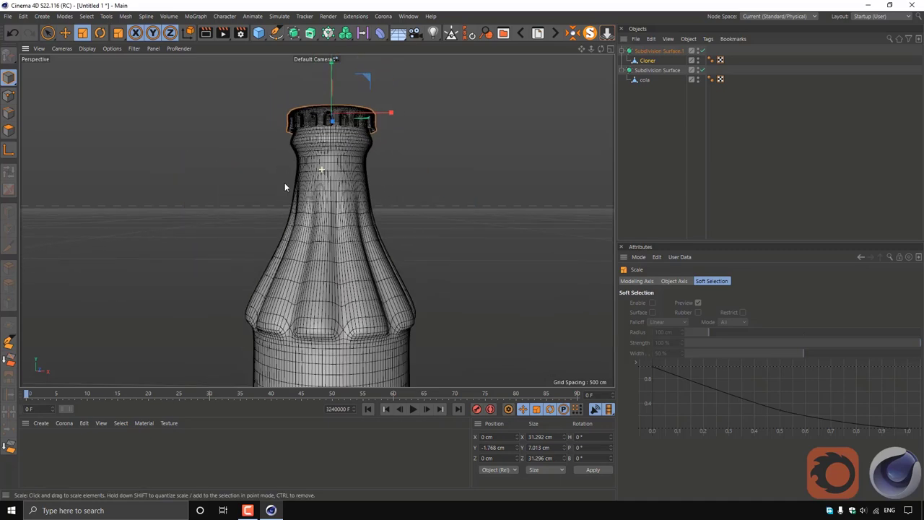
{"action": "scroll", "coordinate": [334, 168], "scroll_direction": "down", "scroll_amount": 3}
{"action": "scroll", "coordinate": [334, 168], "scroll_direction": "down", "scroll_amount": 3}
{"action": "scroll", "coordinate": [444, 168], "scroll_direction": "down", "scroll_amount": 2}
{"action": "left_click", "coordinate": [171, 84]}
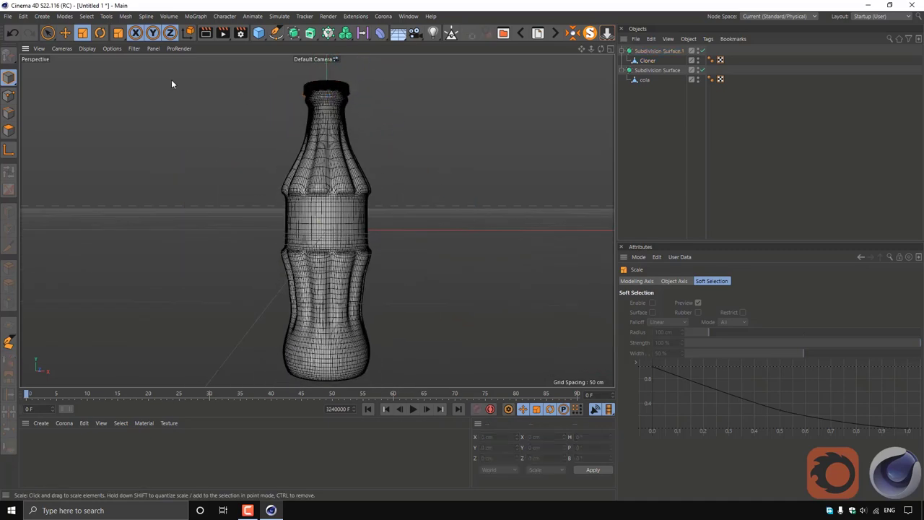
{"action": "left_click", "coordinate": [65, 32]}
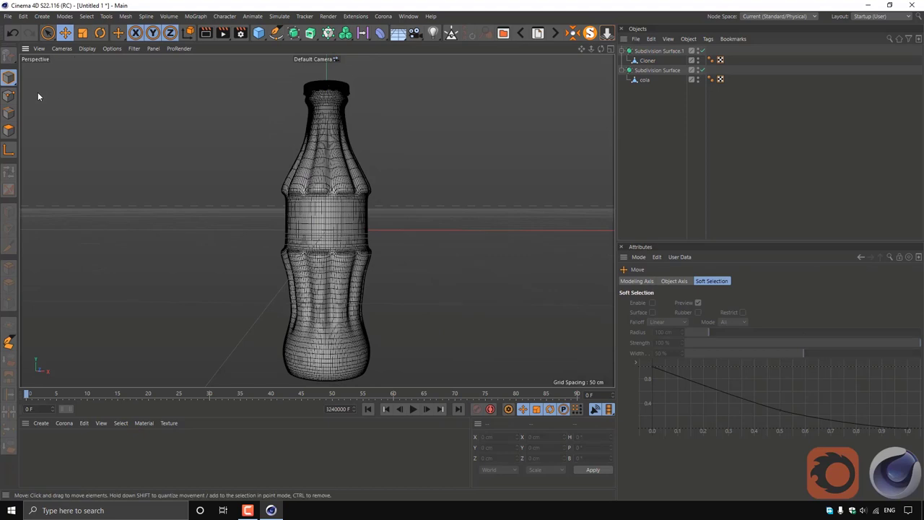
{"action": "left_click", "coordinate": [86, 48]}
{"action": "left_click", "coordinate": [108, 64]}
{"action": "mouse_move", "coordinate": [414, 160]}
{"action": "left_mouse_down", "text": "alt"}
{"action": "mouse_move", "coordinate": [397, 158]}
{"action": "mouse_move", "coordinate": [407, 147]}
{"action": "mouse_move", "coordinate": [405, 159]}
{"action": "mouse_move", "coordinate": [520, 163]}
{"action": "mouse_move", "coordinate": [398, 156]}
{"action": "mouse_move", "coordinate": [401, 110]}
{"action": "mouse_move", "coordinate": [406, 162]}
{"action": "mouse_move", "coordinate": [383, 168]}
{"action": "mouse_move", "coordinate": [336, 223]}
{"action": "left_mouse_up", "text": "alt"}
Loop-select a band around the bottle's middle and apply a new red material to it
{"action": "left_click", "coordinate": [337, 223]}
{"action": "left_click", "coordinate": [644, 79]}
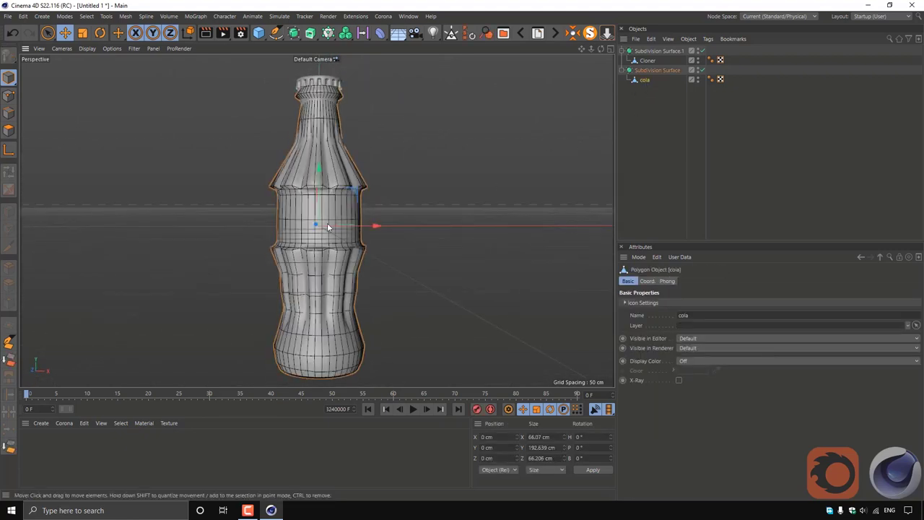
{"action": "left_click", "coordinate": [9, 130]}
{"action": "left_click", "coordinate": [9, 172]}
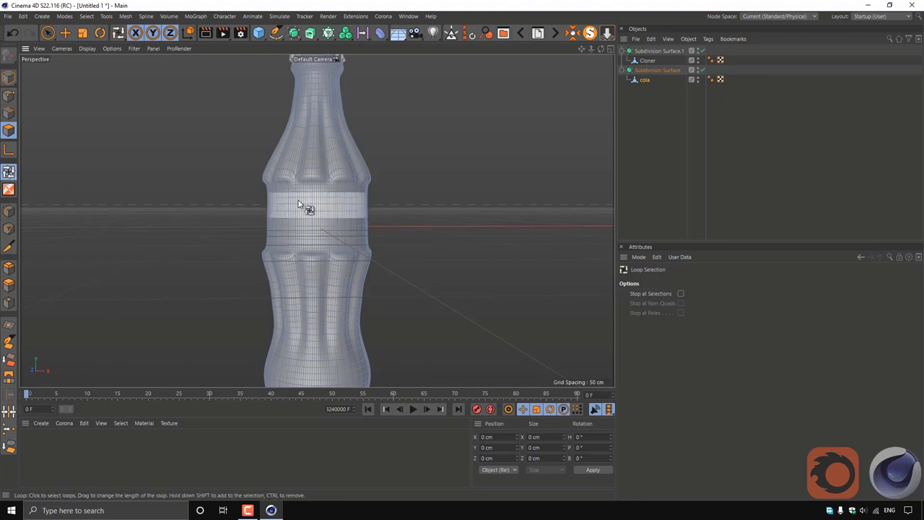
{"action": "left_click_drag", "start_coordinate": [340, 206], "coordinate": [344, 233]}
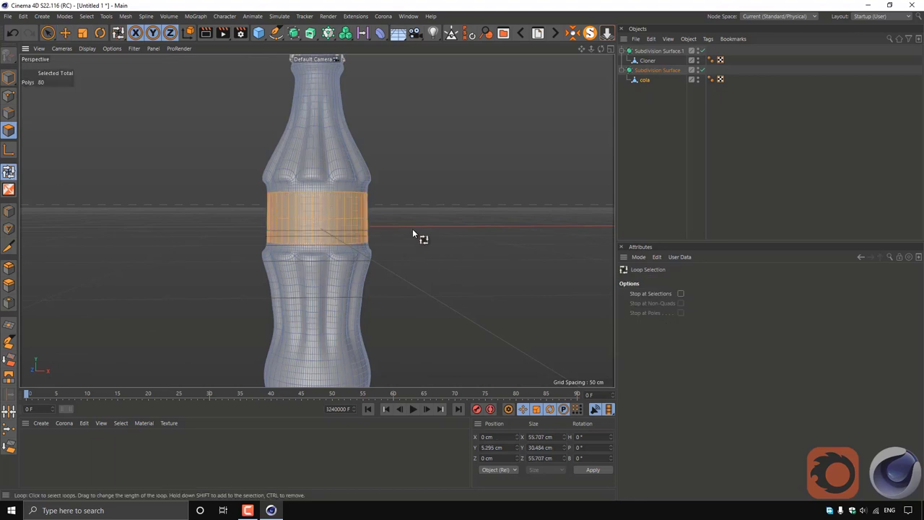
{"action": "double_click", "coordinate": [45, 452]}
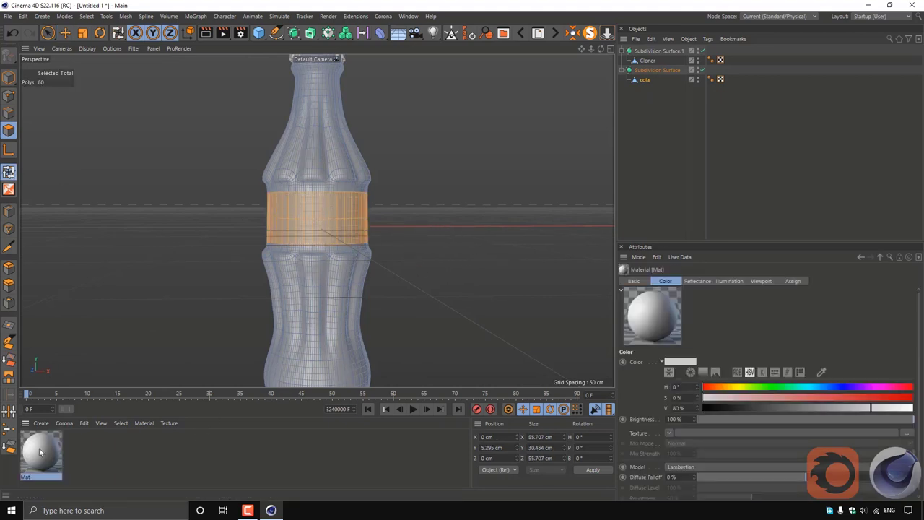
{"action": "double_click", "coordinate": [40, 452]}
{"action": "left_click_drag", "start_coordinate": [435, 142], "coordinate": [457, 138]}
{"action": "left_click", "coordinate": [464, 64]}
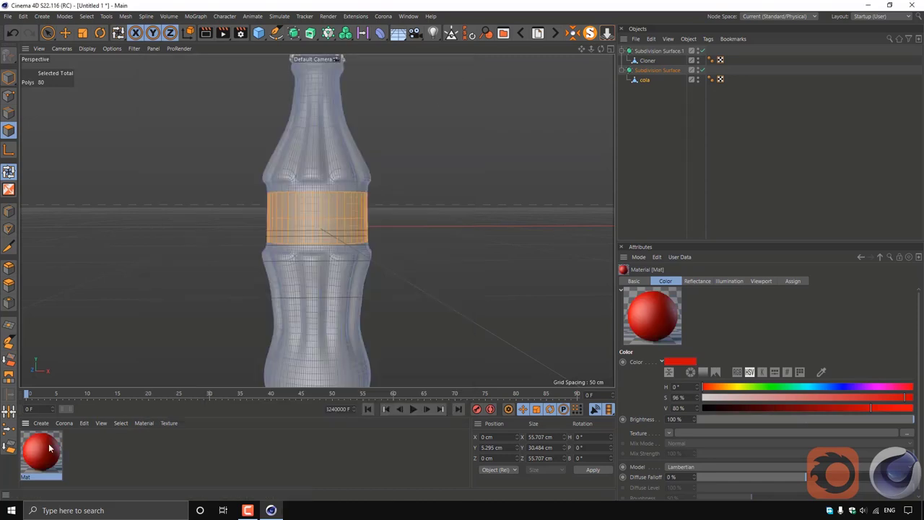
{"action": "left_click_drag", "start_coordinate": [322, 225], "coordinate": [323, 228]}
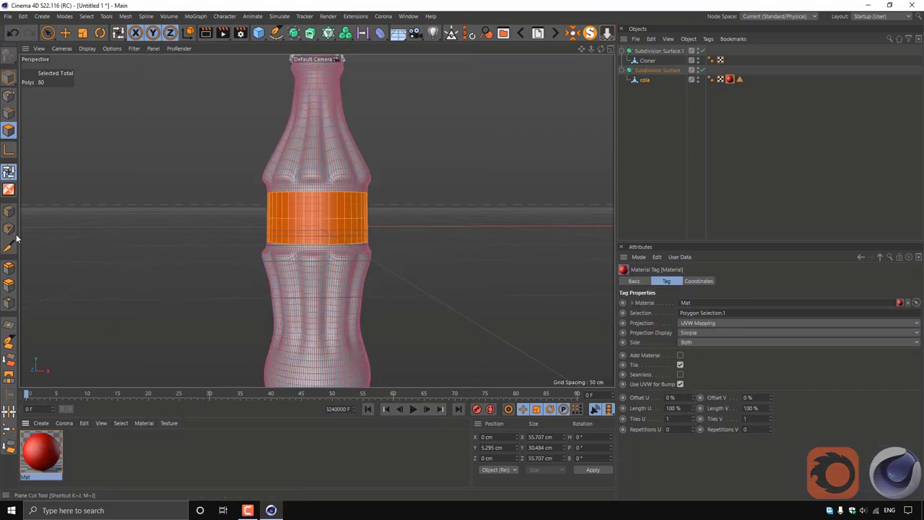
Invert the selection and apply a new green material to the bottle body
{"action": "key", "text": "u"}
{"action": "key", "text": "i"}
{"action": "double_click", "coordinate": [87, 448]}
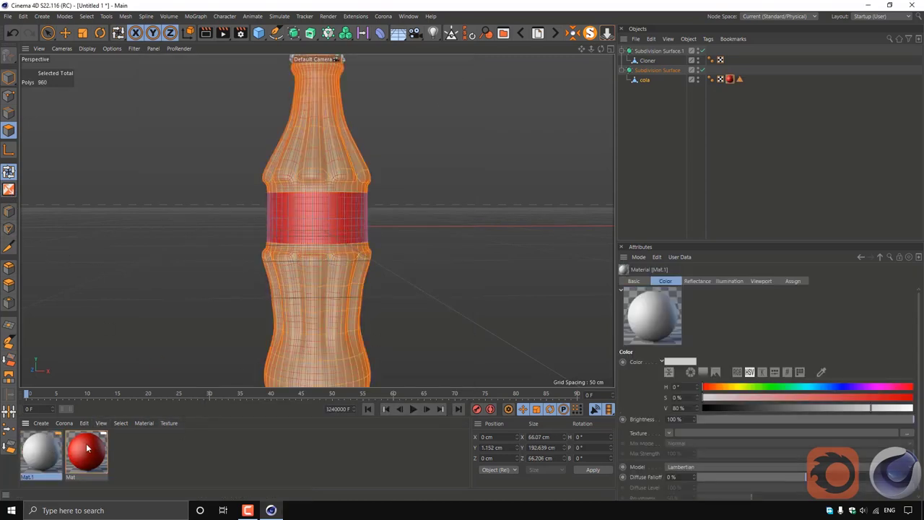
{"action": "double_click", "coordinate": [40, 449]}
{"action": "left_click", "coordinate": [440, 137]}
{"action": "left_click", "coordinate": [457, 64]}
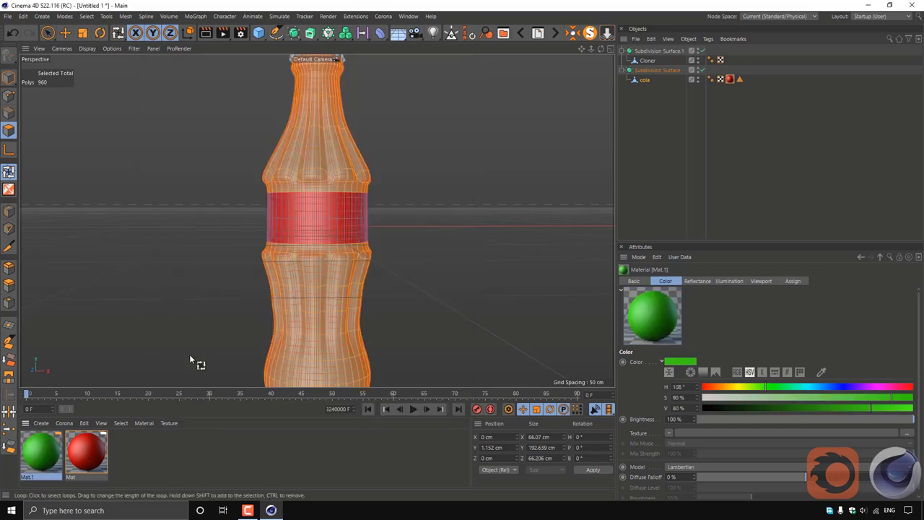
{"action": "mouse_move", "coordinate": [42, 451]}
{"action": "left_mouse_down"}
{"action": "mouse_move", "coordinate": [361, 281]}
{"action": "mouse_move", "coordinate": [395, 287]}
{"action": "left_mouse_up"}
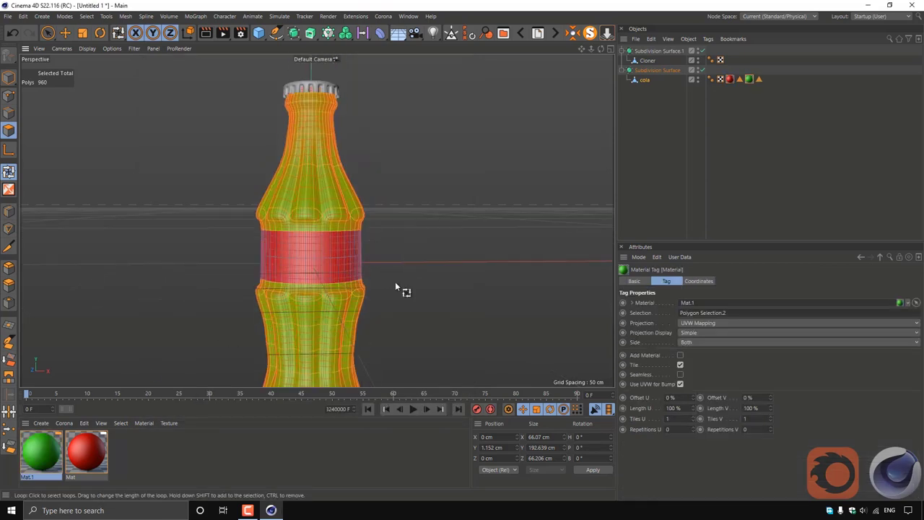
Apply a new orange material to the cap Cloner and return to Model mode
{"action": "double_click", "coordinate": [195, 459]}
{"action": "double_click", "coordinate": [41, 451]}
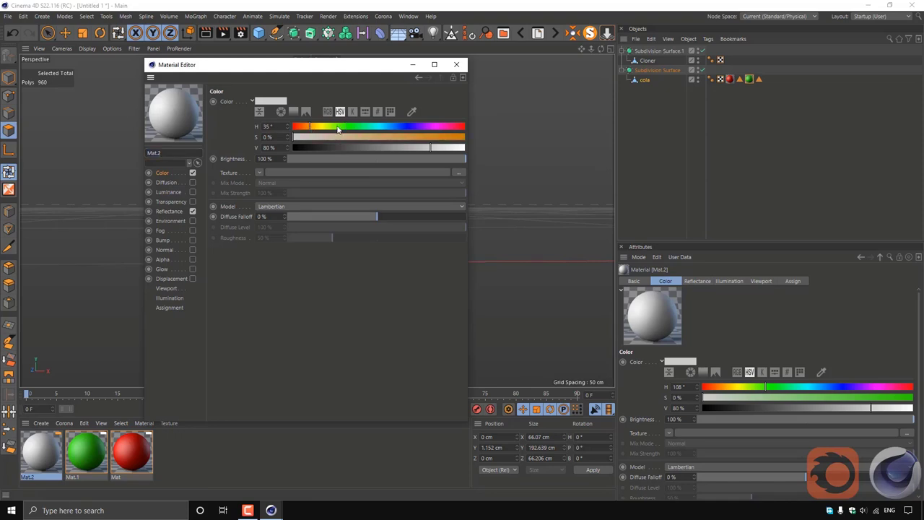
{"action": "left_click", "coordinate": [401, 137]}
{"action": "left_click", "coordinate": [456, 65]}
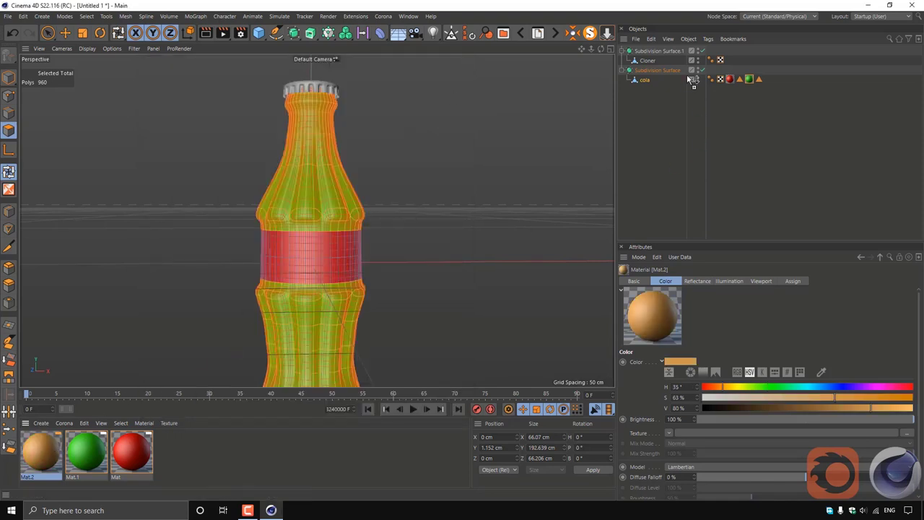
{"action": "left_click_drag", "start_coordinate": [317, 85], "coordinate": [324, 82]}
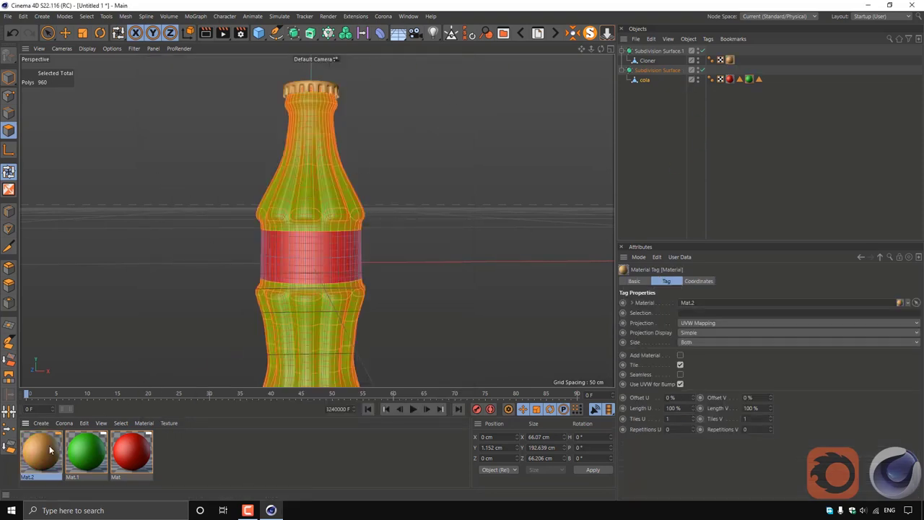
{"action": "left_click", "coordinate": [9, 77]}
Select the bottle's Subdivision Surface in the Object Manager
{"action": "left_click", "coordinate": [65, 32]}
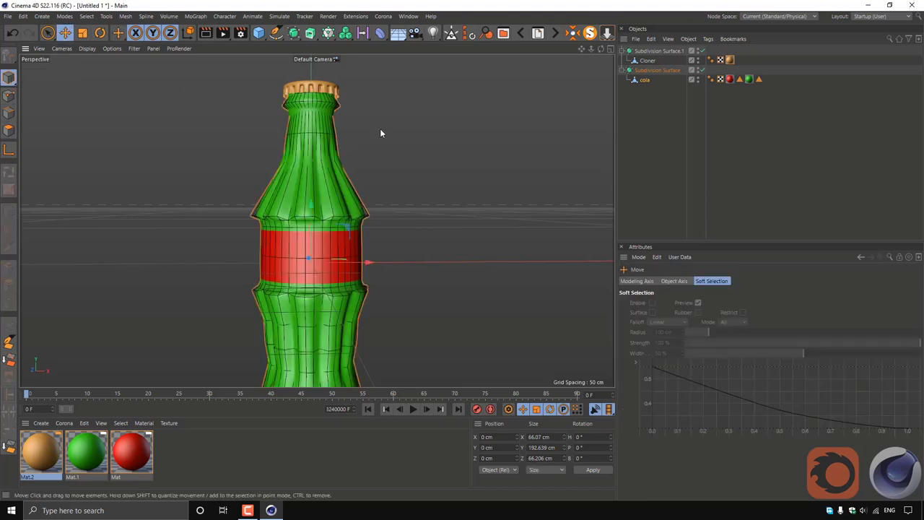
{"action": "left_click", "coordinate": [380, 128]}
{"action": "scroll", "coordinate": [414, 85], "scroll_direction": "up", "scroll_amount": 5}
{"action": "scroll", "coordinate": [321, 95], "scroll_direction": "down", "scroll_amount": 5}
{"action": "scroll", "coordinate": [320, 149], "scroll_direction": "down", "scroll_amount": 2}
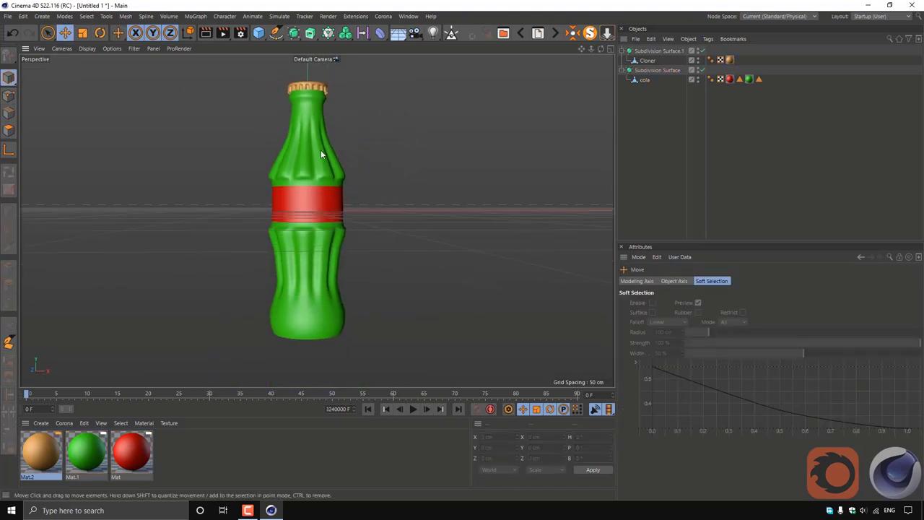
{"action": "left_click_drag", "start_coordinate": [673, 121], "coordinate": [625, 52]}
{"action": "left_click", "coordinate": [669, 131]}
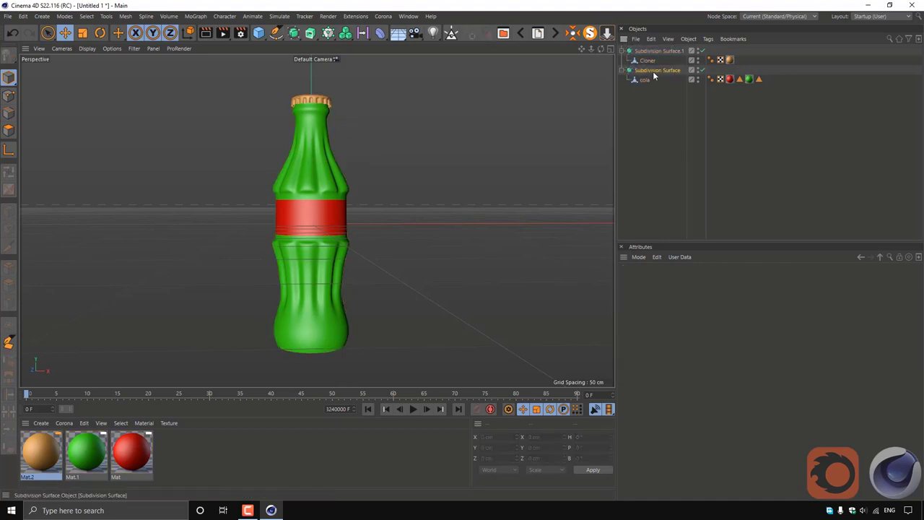
{"action": "left_click", "coordinate": [654, 72]}
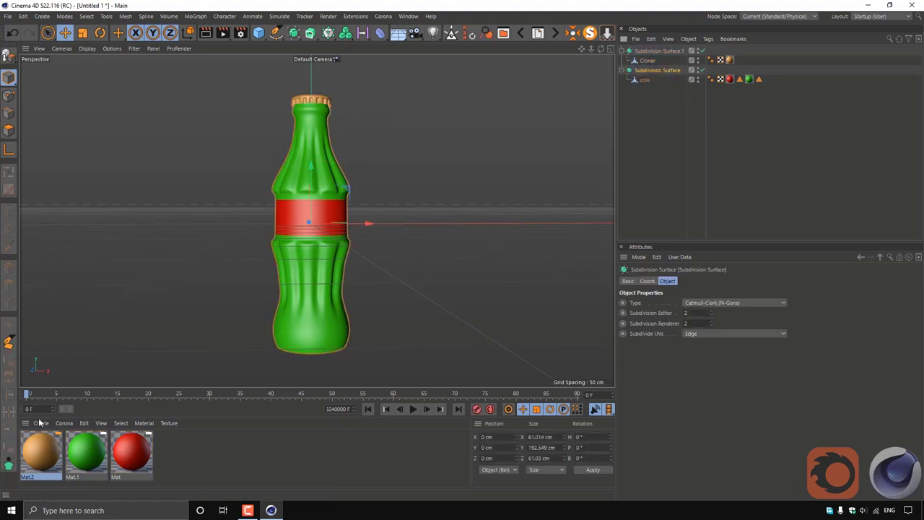
Add a Cloth Surface with 0 subdivisions and -3 cm thickness under it, holding the cola mesh
{"action": "left_click", "coordinate": [9, 465]}
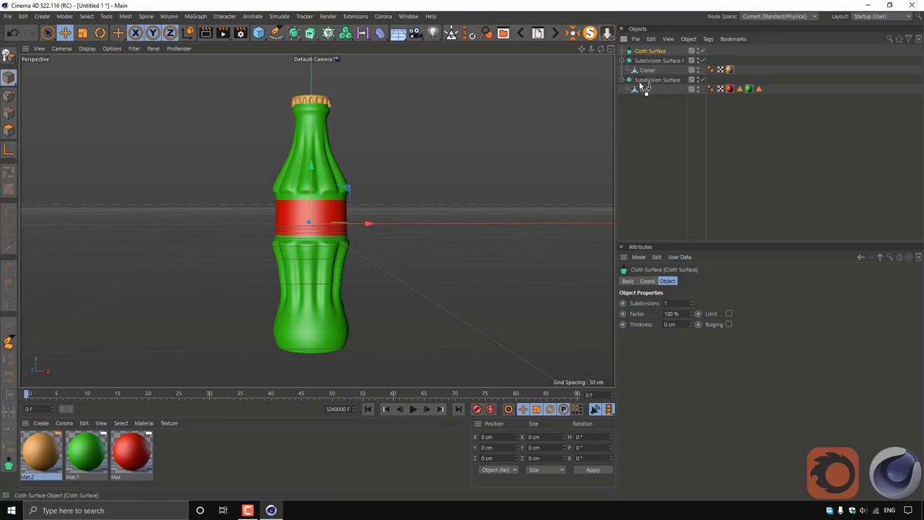
{"action": "left_click_drag", "start_coordinate": [644, 87], "coordinate": [642, 90]}
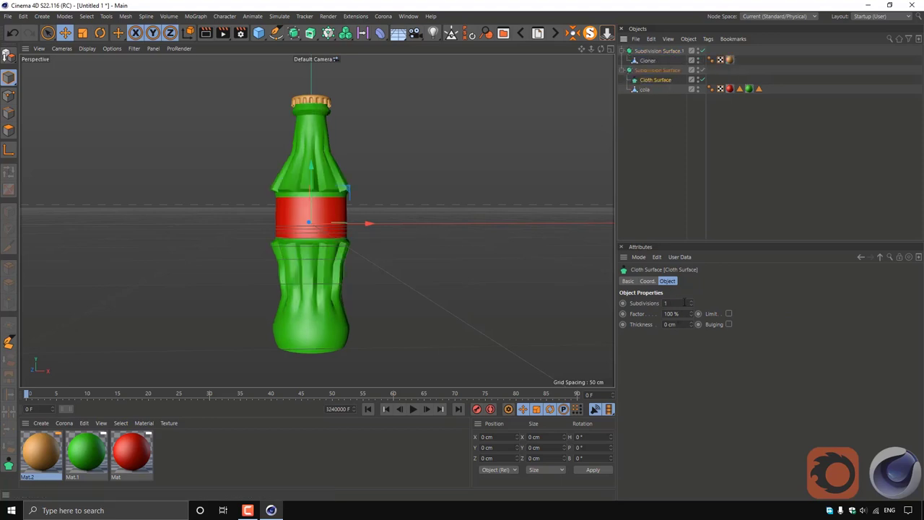
{"action": "left_click", "coordinate": [685, 302]}
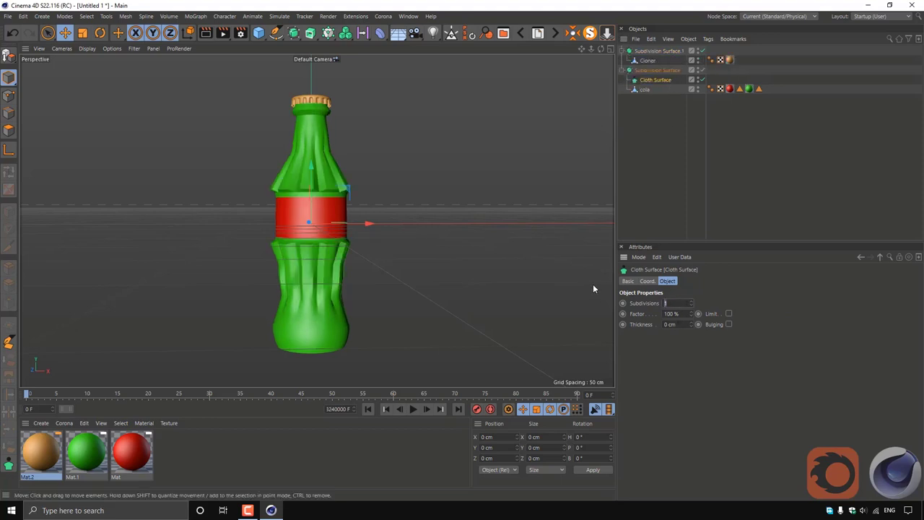
{"action": "left_click", "coordinate": [686, 324]}
{"action": "key", "text": "BackSpace"}
{"action": "type", "text": "-3"}
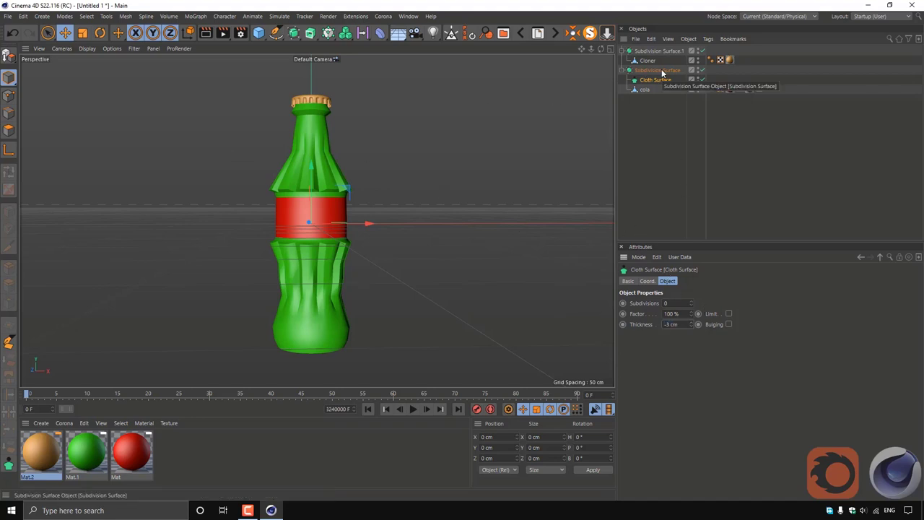
{"action": "left_click_drag", "start_coordinate": [641, 90], "coordinate": [655, 81]}
Group all the bottle's objects under a null named cola
{"action": "left_click", "coordinate": [564, 146]}
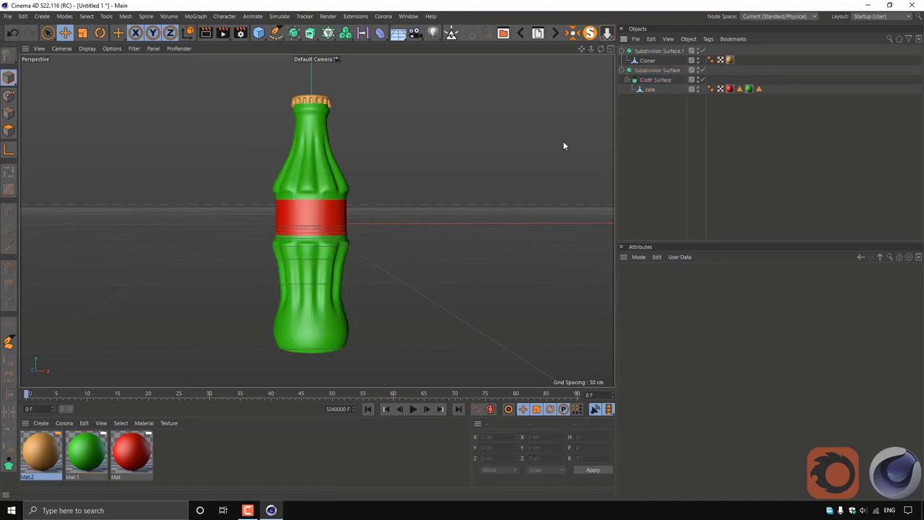
{"action": "scroll", "coordinate": [344, 130], "scroll_direction": "up", "scroll_amount": 2}
{"action": "scroll", "coordinate": [327, 134], "scroll_direction": "down", "scroll_amount": 1}
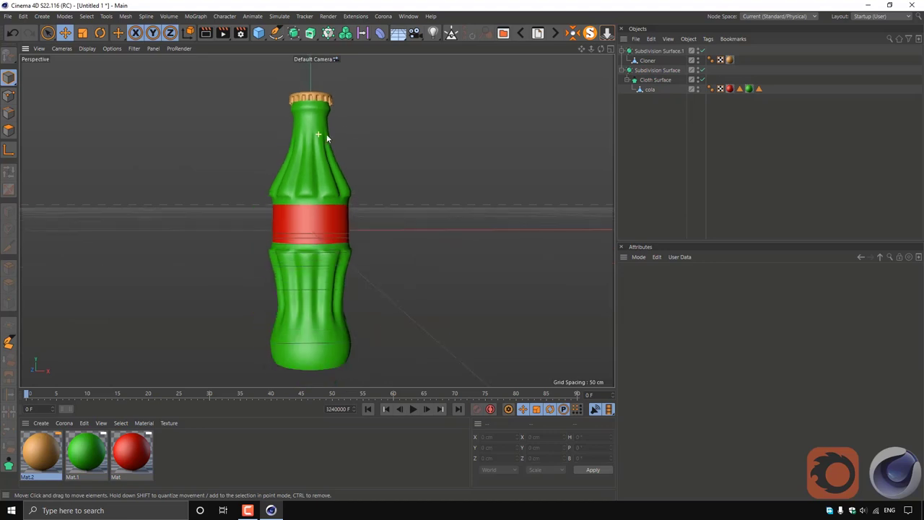
{"action": "scroll", "coordinate": [323, 236], "scroll_direction": "up", "scroll_amount": 1}
{"action": "scroll", "coordinate": [320, 226], "scroll_direction": "up", "scroll_amount": 1}
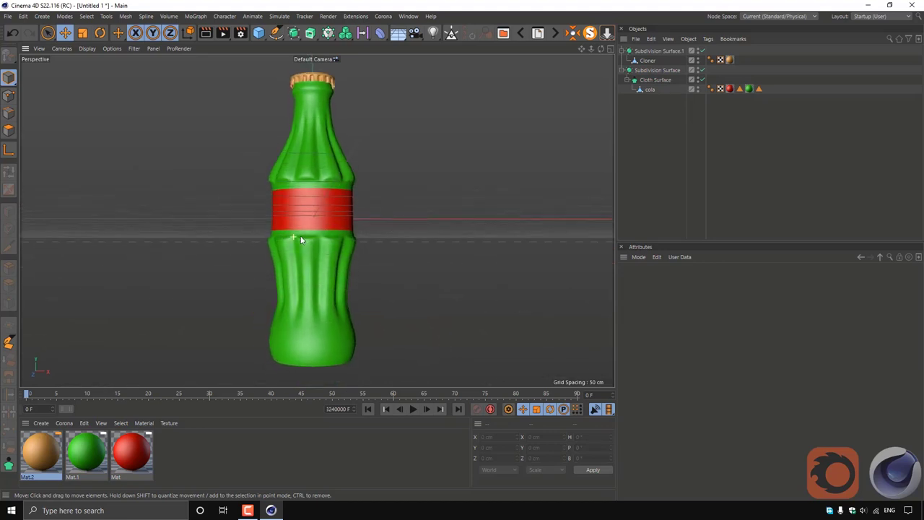
{"action": "scroll", "coordinate": [302, 240], "scroll_direction": "down", "scroll_amount": 1}
{"action": "left_click_drag", "start_coordinate": [679, 132], "coordinate": [639, 47]}
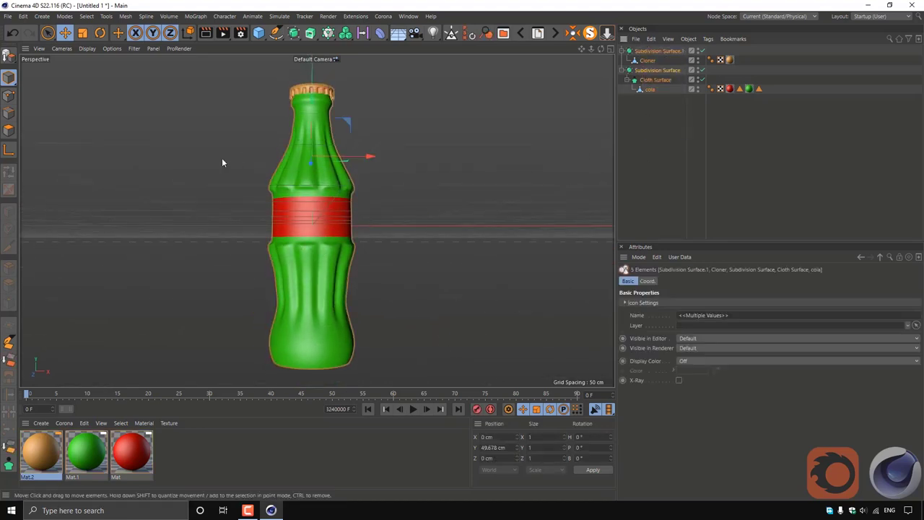
{"action": "right_click", "coordinate": [675, 105]}
{"action": "left_click", "coordinate": [686, 387]}
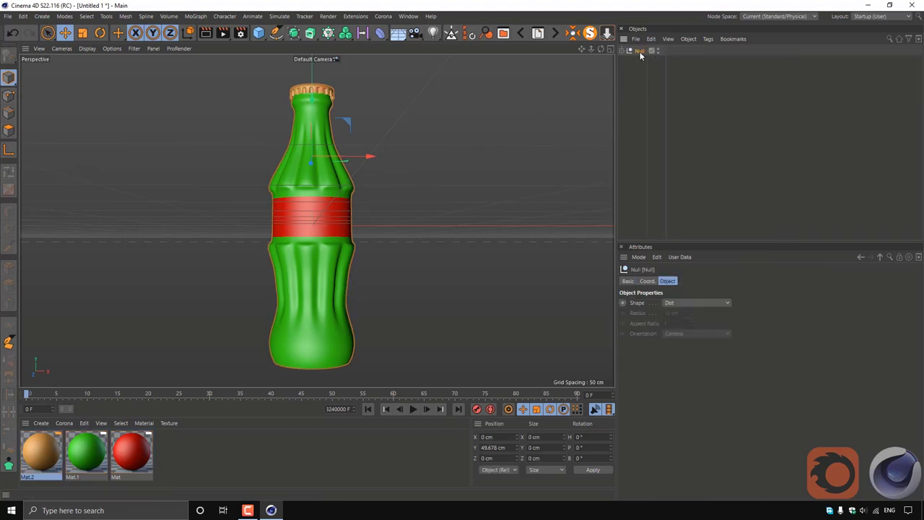
{"action": "type", "text": "cola"}
{"action": "left_click", "coordinate": [627, 64]}
Duplicate the cola group, hide the copy in the viewport, and rename it cola
{"action": "left_click", "coordinate": [635, 49]}
{"action": "key", "text": "ctrl+c"}
{"action": "key", "text": "ctrl+v"}
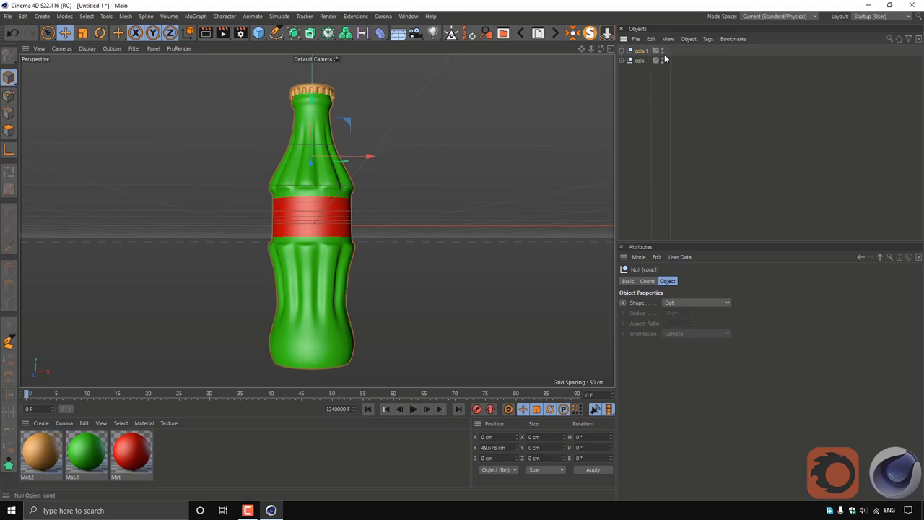
{"action": "left_click", "coordinate": [662, 51]}
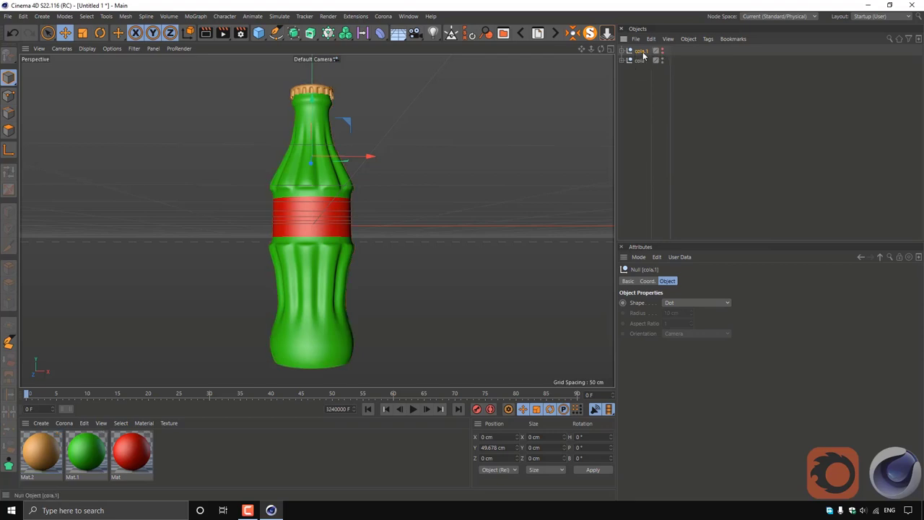
{"action": "double_click", "coordinate": [641, 52]}
{"action": "type", "text": "cola"}
{"action": "key", "text": "Return"}
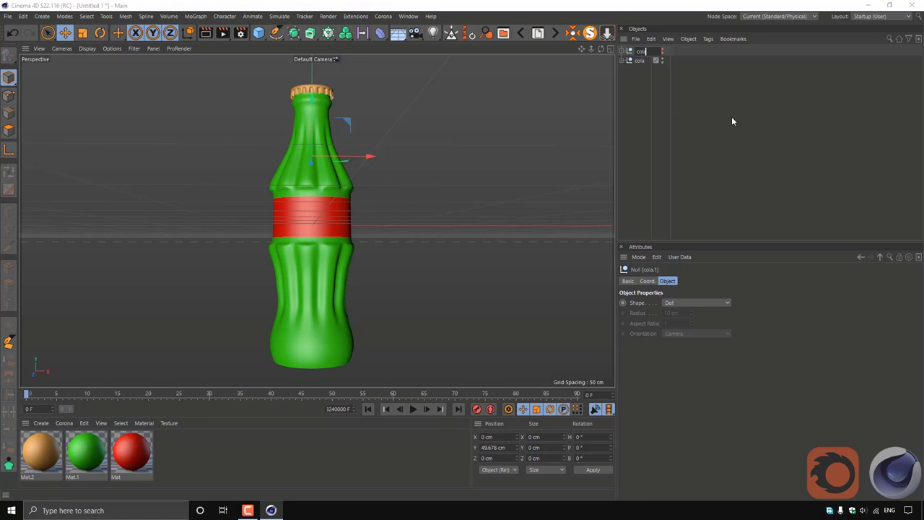
{"action": "left_click", "coordinate": [621, 60]}
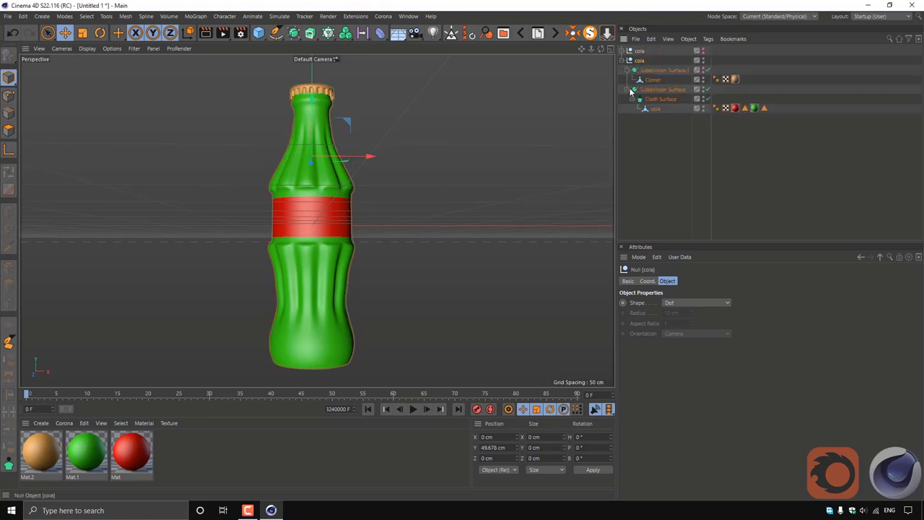
{"action": "left_click_drag", "start_coordinate": [732, 163], "coordinate": [623, 66]}
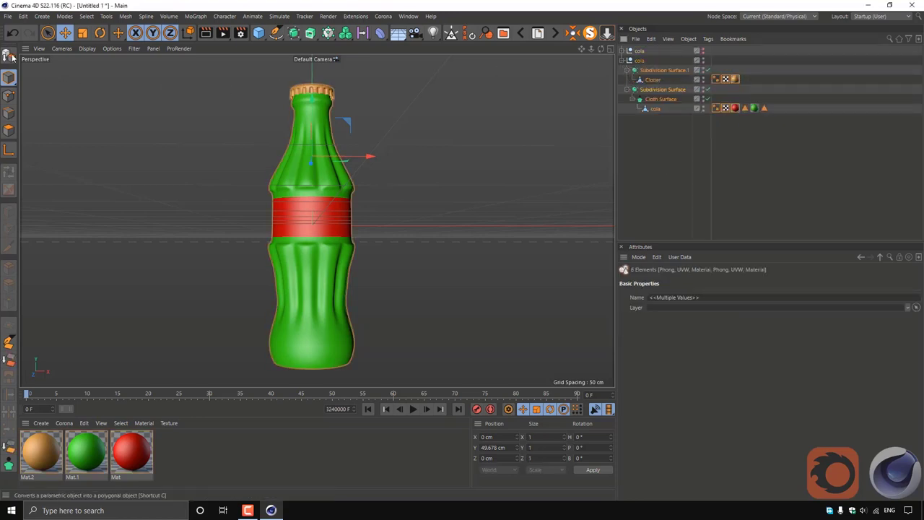
Make both Subdivision Surfaces editable with C and move them into the cola group
{"action": "key", "text": "c"}
{"action": "right_click", "coordinate": [638, 79]}
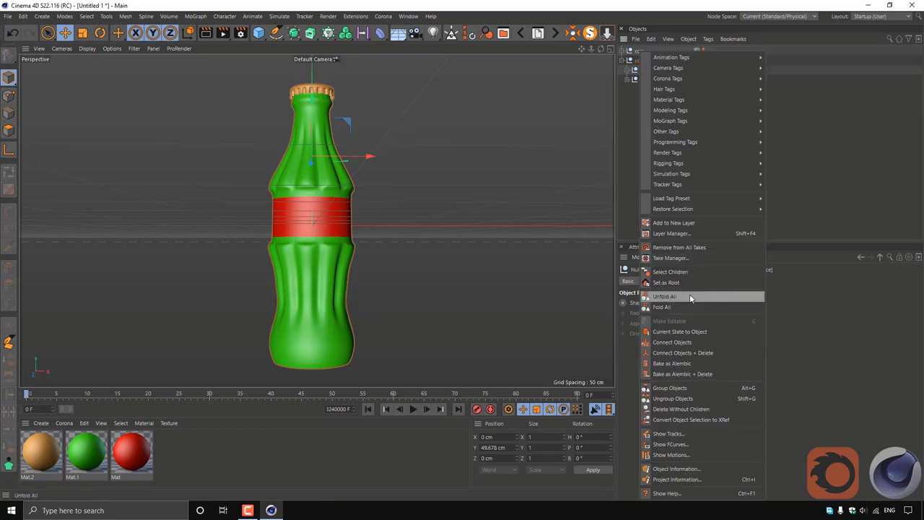
{"action": "left_click", "coordinate": [628, 93]}
{"action": "left_click", "coordinate": [626, 70]}
{"action": "left_click", "coordinate": [627, 88]}
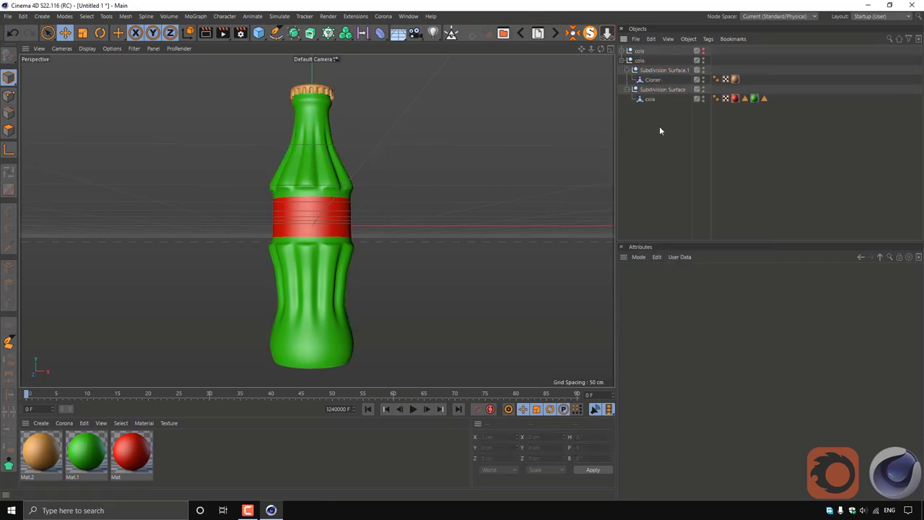
{"action": "mouse_move", "coordinate": [653, 80]}
{"action": "left_mouse_down"}
{"action": "mouse_move", "coordinate": [643, 92]}
{"action": "mouse_move", "coordinate": [664, 92]}
{"action": "mouse_move", "coordinate": [639, 60]}
{"action": "left_mouse_up"}
{"action": "left_click", "coordinate": [634, 61]}
Rename the Cloner mesh to cover and open the Render Settings
{"action": "left_click", "coordinate": [624, 51]}
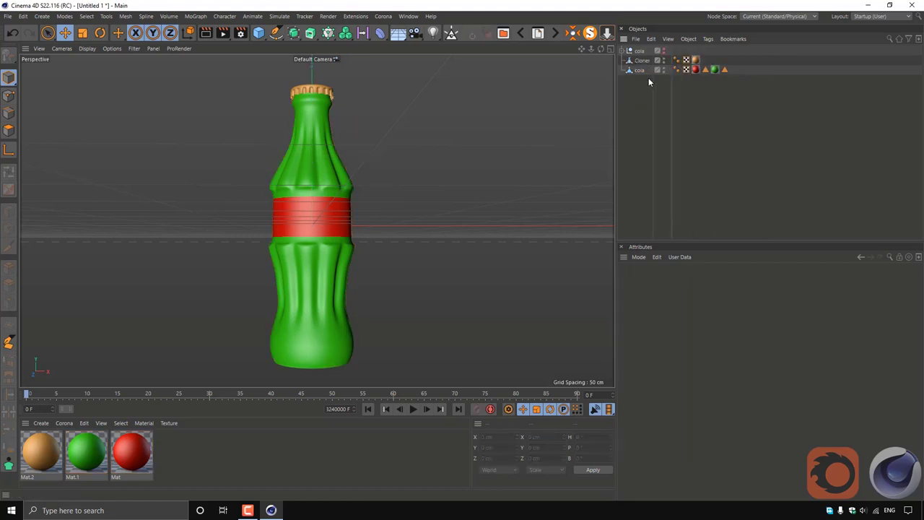
{"action": "double_click", "coordinate": [644, 61]}
{"action": "type", "text": "cover"}
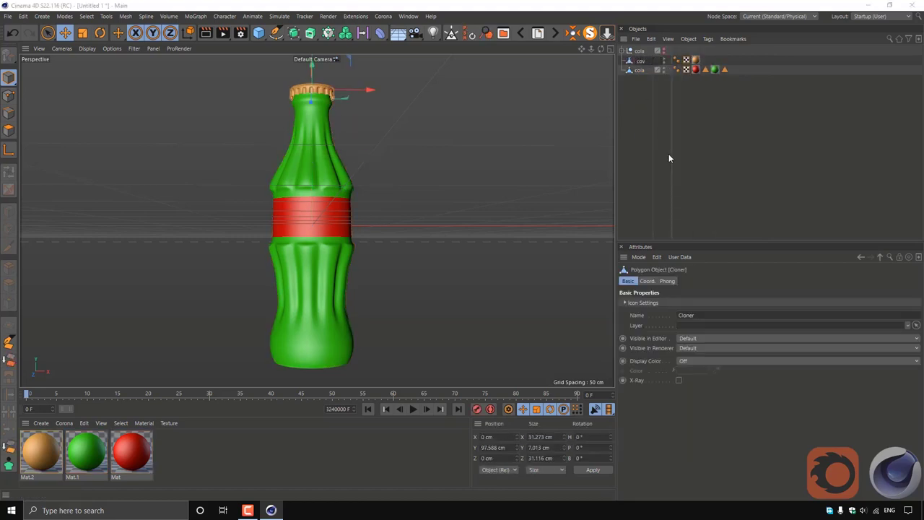
{"action": "key", "text": "Return"}
{"action": "left_click", "coordinate": [634, 131]}
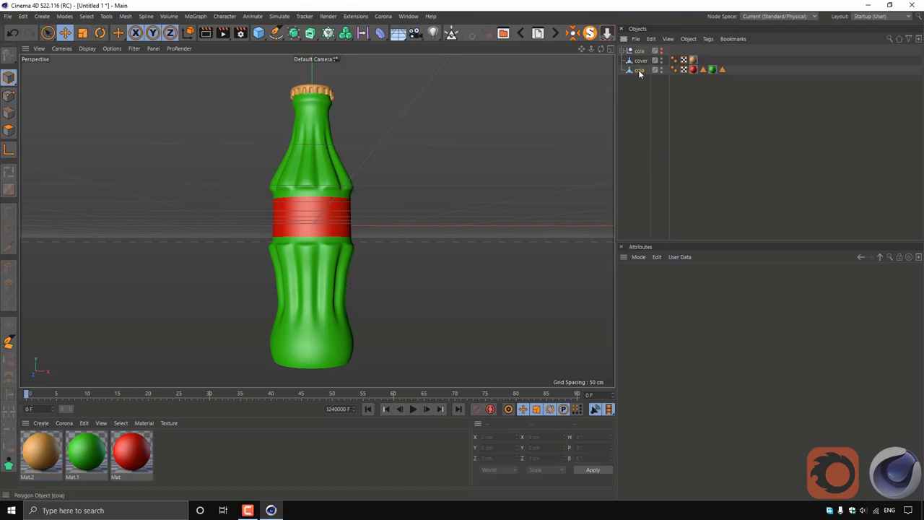
{"action": "left_click", "coordinate": [640, 70]}
{"action": "left_click", "coordinate": [717, 140]}
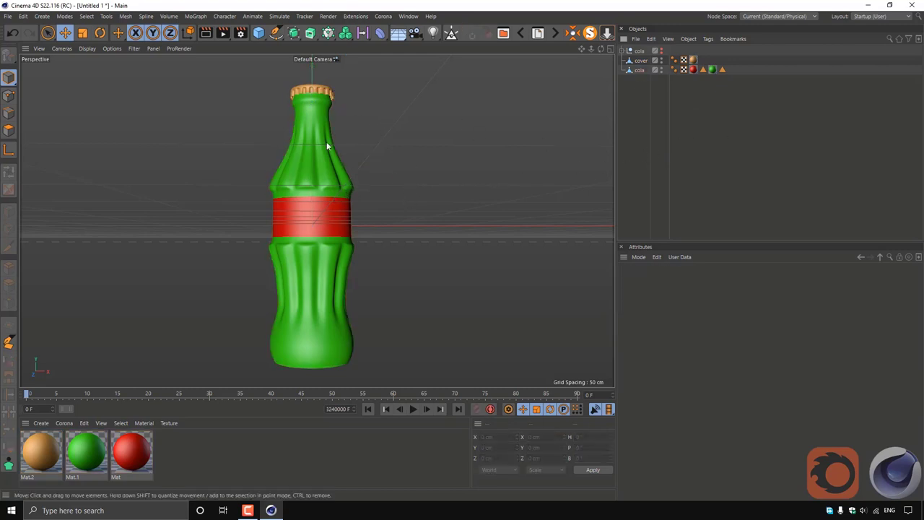
{"action": "left_click", "coordinate": [241, 33]}
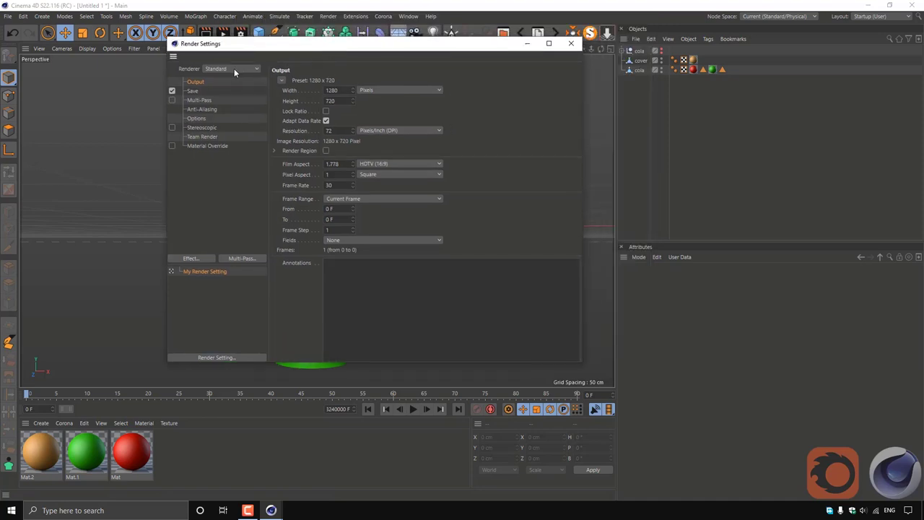
Switch the renderer to Corona at UHD 4K 25 with Corona high-quality denoising
{"action": "left_click", "coordinate": [234, 67]}
{"action": "left_click", "coordinate": [225, 118]}
{"action": "left_click", "coordinate": [284, 79]}
{"action": "mouse_move", "coordinate": [294, 100]}
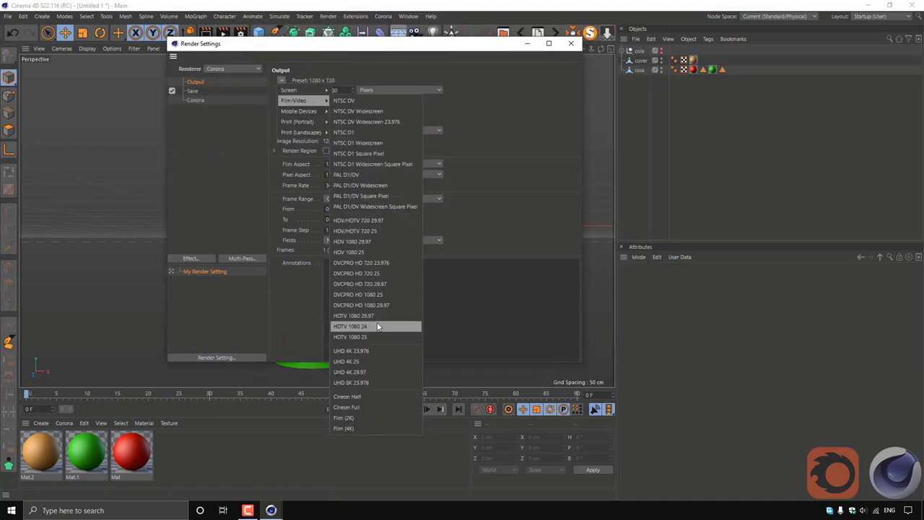
{"action": "left_click", "coordinate": [374, 361]}
{"action": "left_click", "coordinate": [233, 101]}
{"action": "left_click", "coordinate": [389, 271]}
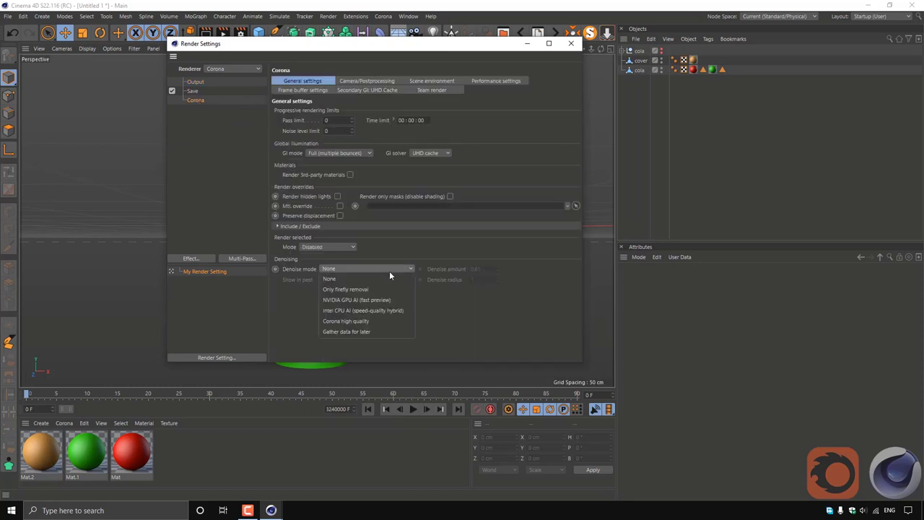
{"action": "left_click", "coordinate": [381, 319]}
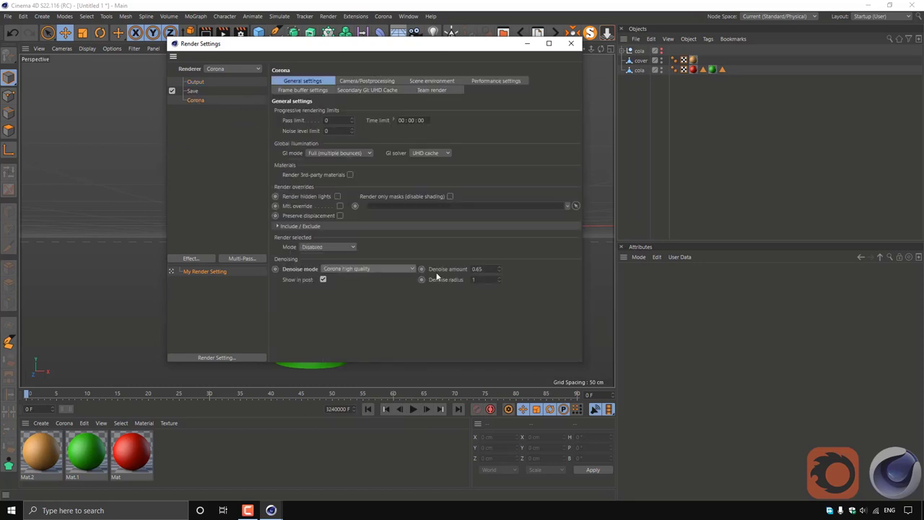
Review the camera, LUT, scene and performance settings, then close Render Settings
{"action": "left_click", "coordinate": [367, 80]}
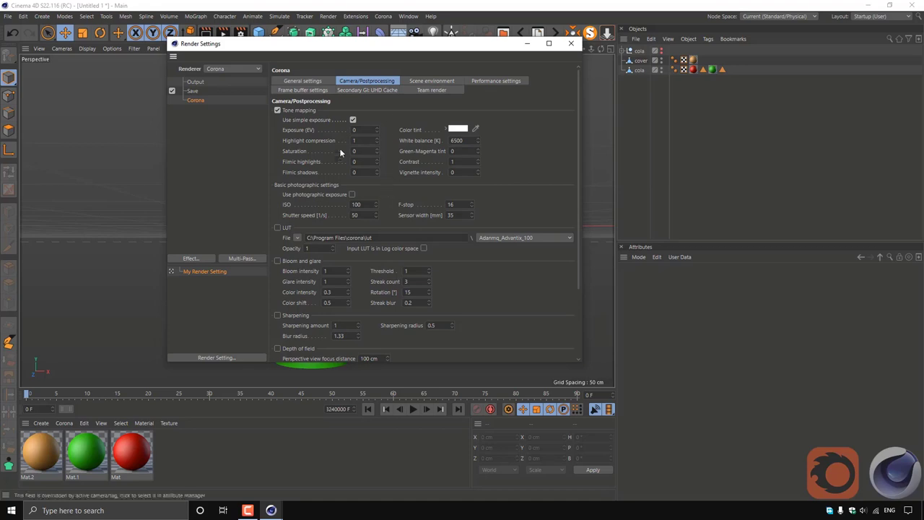
{"action": "left_click", "coordinate": [525, 238]}
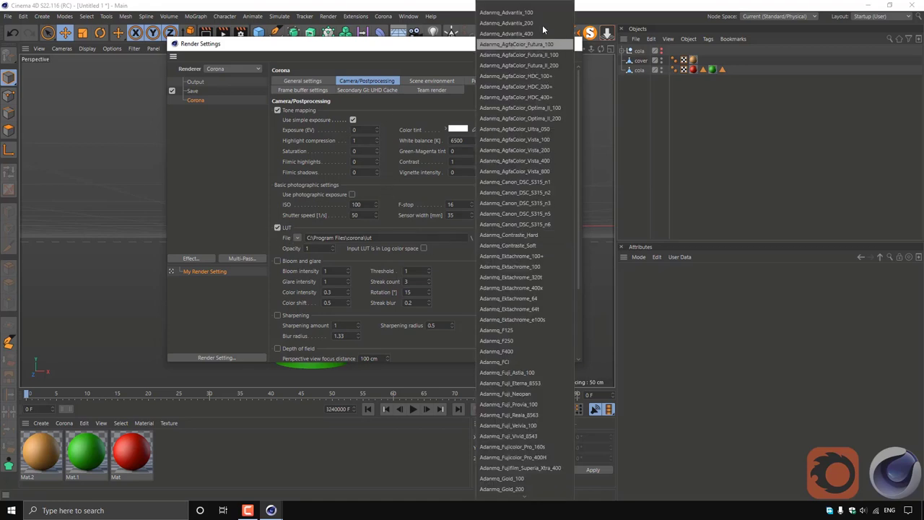
{"action": "left_click", "coordinate": [538, 23]}
{"action": "left_click", "coordinate": [432, 80]}
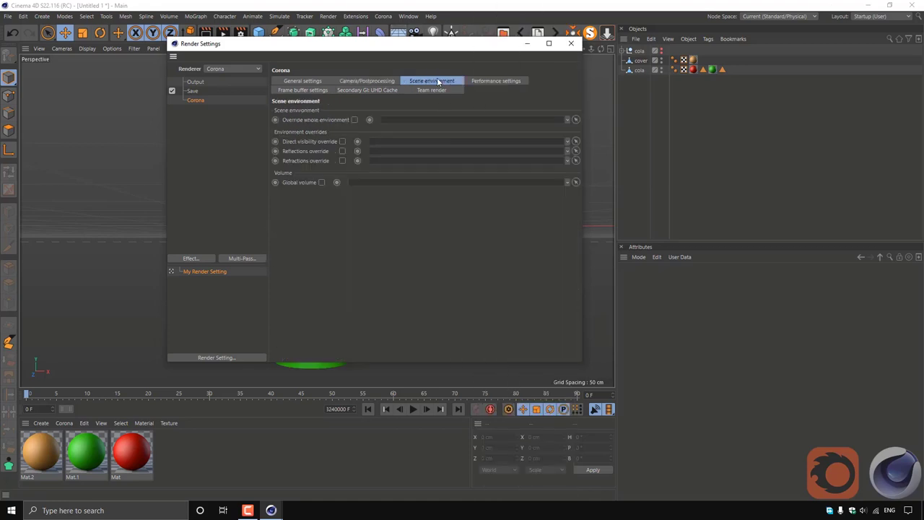
{"action": "left_click", "coordinate": [495, 80]}
{"action": "left_click", "coordinate": [570, 43]}
Add a Camera and give it a Corona Camera tag
{"action": "left_click", "coordinate": [416, 33]}
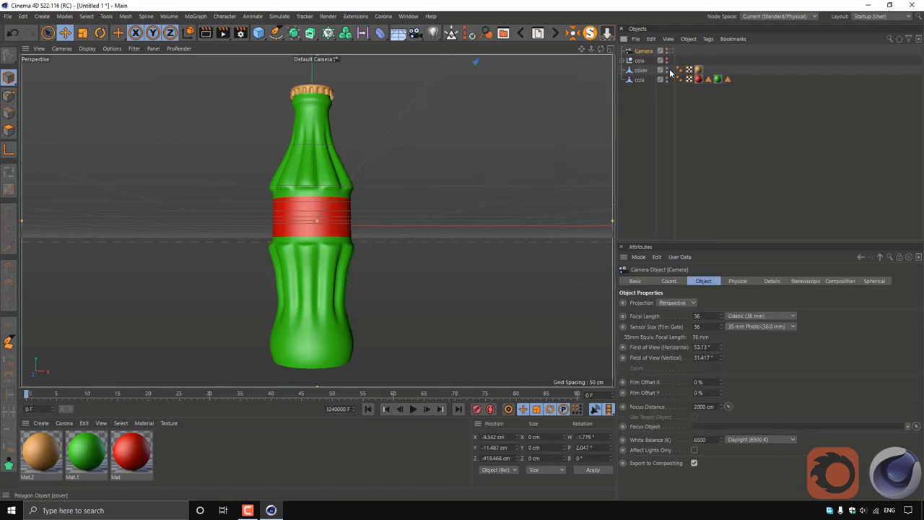
{"action": "right_click", "coordinate": [645, 52]}
{"action": "mouse_move", "coordinate": [675, 78]}
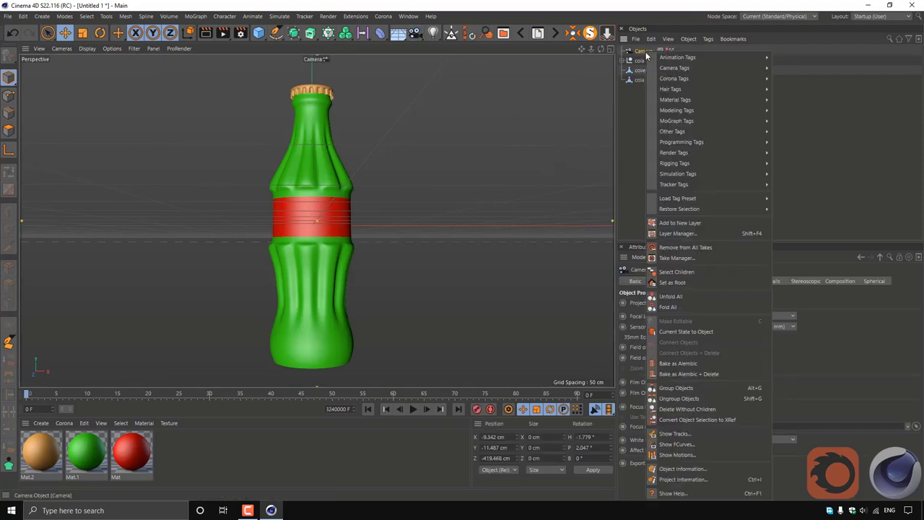
{"action": "left_click", "coordinate": [794, 78]}
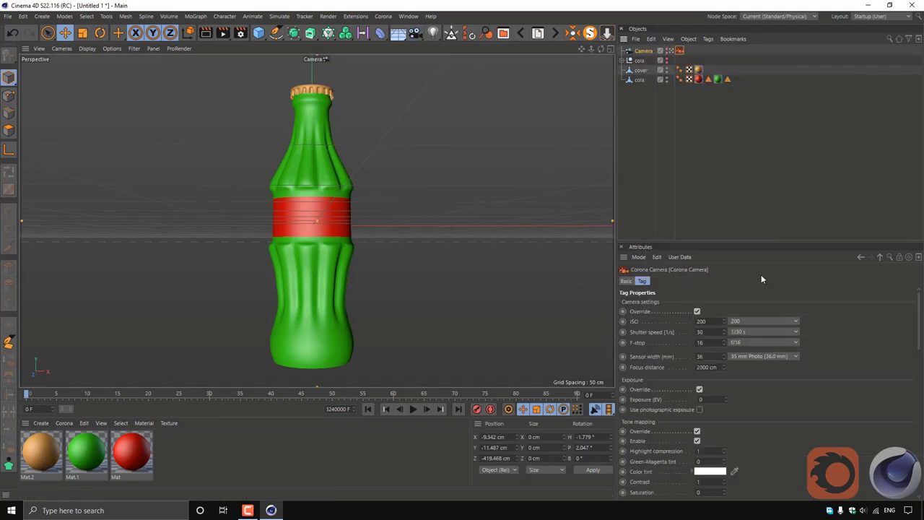
Load the Large Disc Stage preset from the Content Browser's Stages folder
{"action": "key", "text": "shift+F8"}
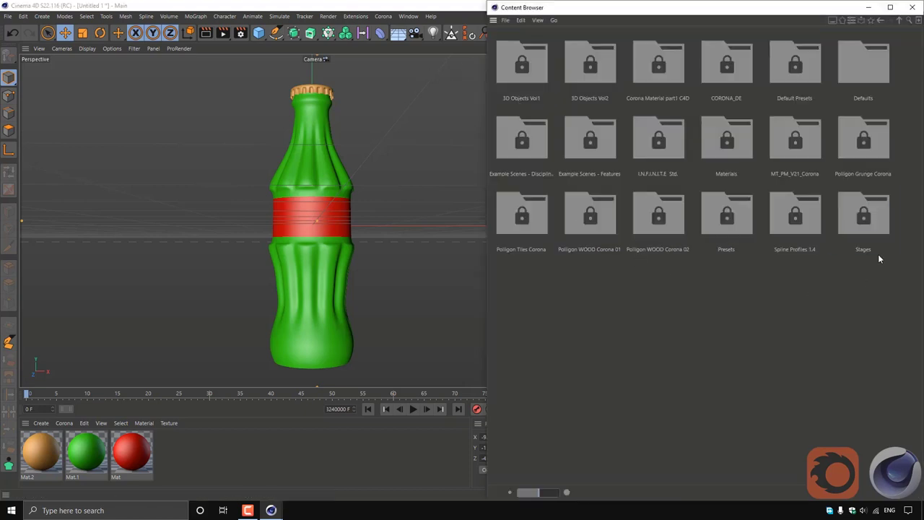
{"action": "double_click", "coordinate": [854, 213]}
{"action": "double_click", "coordinate": [794, 141]}
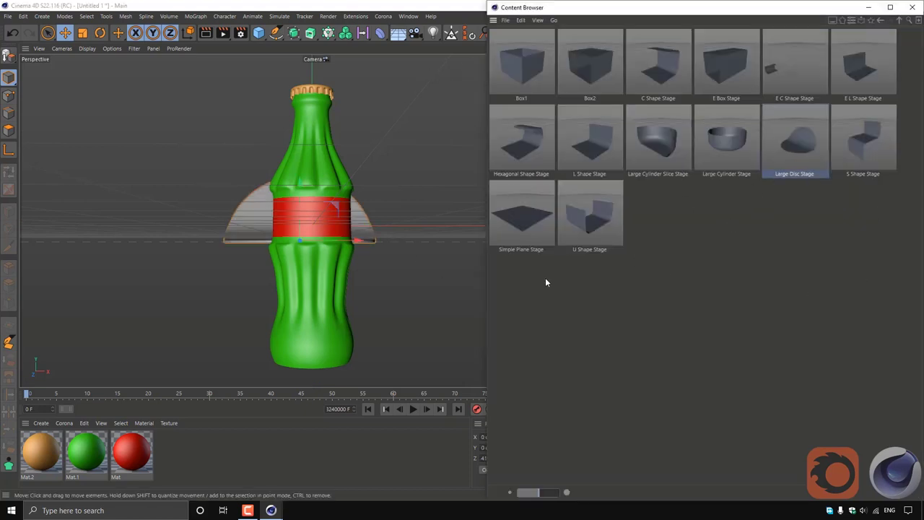
{"action": "left_click", "coordinate": [912, 7]}
Lower the stage beneath the bottle, enlarge it, and nudge it up along Y
{"action": "mouse_move", "coordinate": [312, 180]}
{"action": "left_mouse_down"}
{"action": "mouse_move", "coordinate": [309, 377]}
{"action": "mouse_move", "coordinate": [326, 291]}
{"action": "mouse_move", "coordinate": [502, 283]}
{"action": "left_mouse_up"}
{"action": "key", "text": "t"}
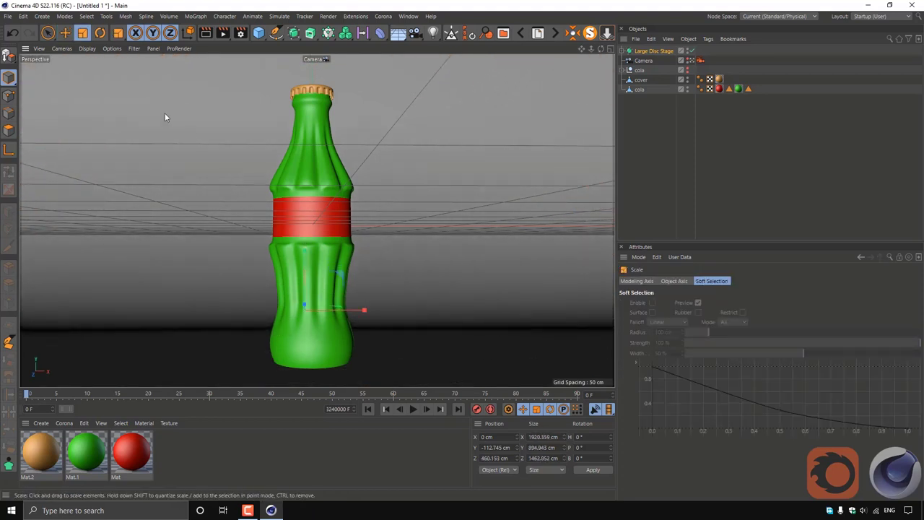
{"action": "key", "text": "e"}
{"action": "left_click_drag", "start_coordinate": [305, 296], "coordinate": [324, 274]}
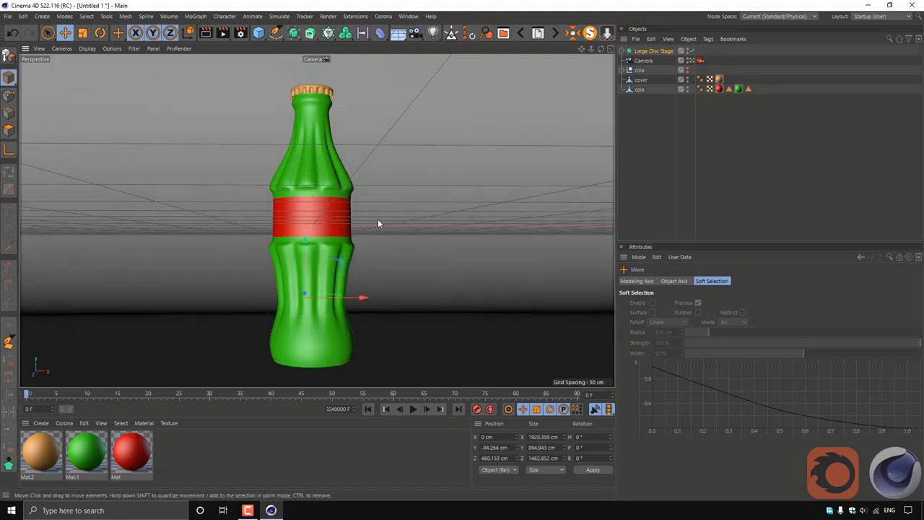
Rename the disc stage object to stage
{"action": "double_click", "coordinate": [653, 51]}
{"action": "type", "text": "s"}
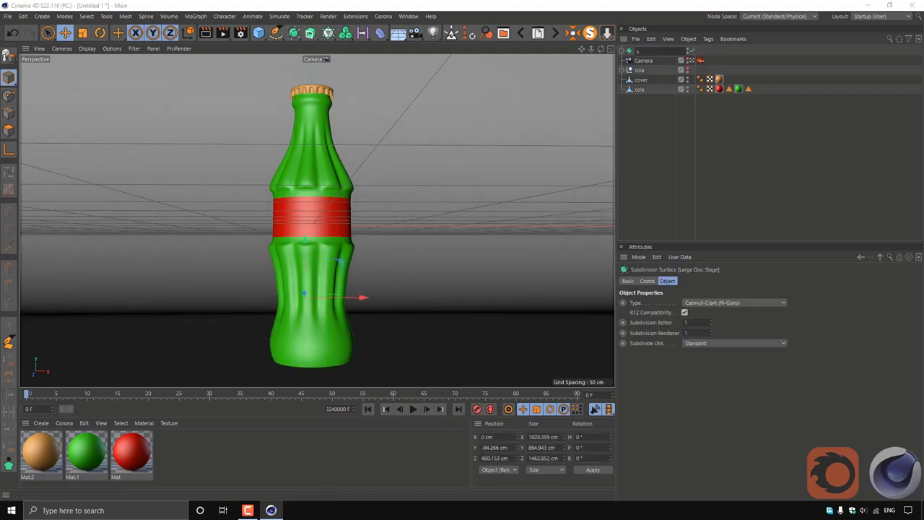
{"action": "type", "text": "tage"}
{"action": "key", "text": "Return"}
{"action": "left_click", "coordinate": [635, 111]}
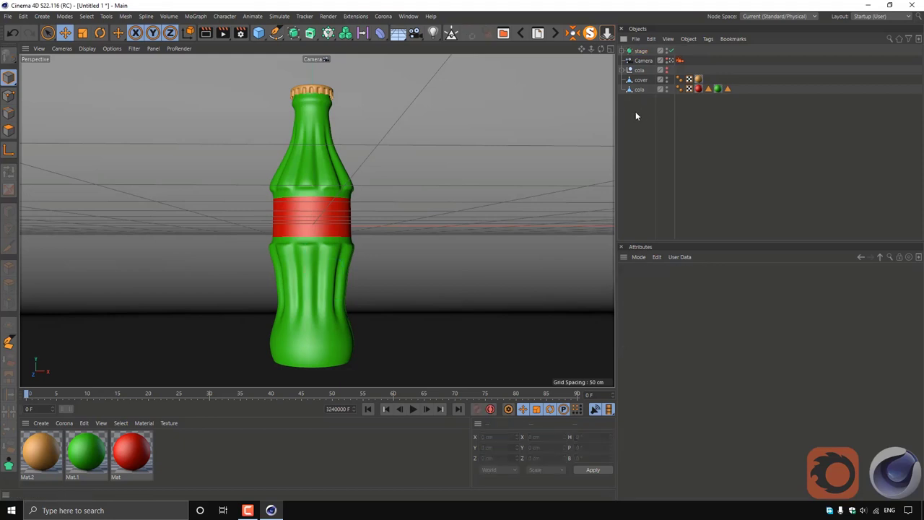
{"action": "left_click", "coordinate": [65, 423]}
Apply a new Corona material to cover and set the camera tag exposure to -0.5
{"action": "left_click", "coordinate": [87, 347]}
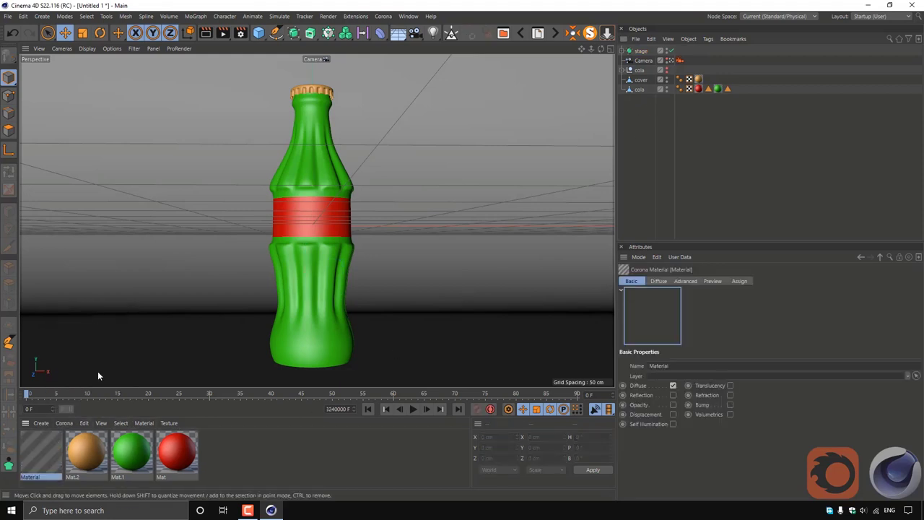
{"action": "left_click_drag", "start_coordinate": [41, 451], "coordinate": [686, 81]}
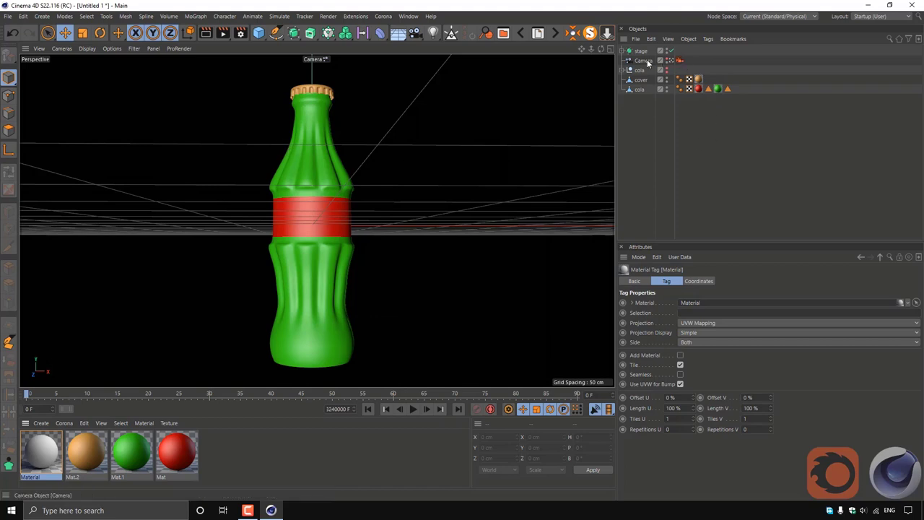
{"action": "left_click", "coordinate": [679, 60]}
{"action": "scroll", "coordinate": [780, 418], "scroll_direction": "down", "scroll_amount": 1}
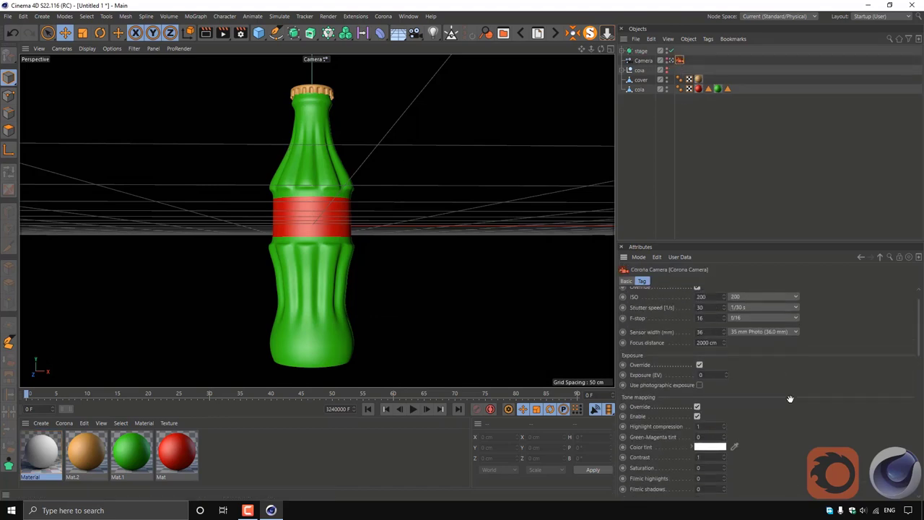
{"action": "scroll", "coordinate": [790, 398], "scroll_direction": "down", "scroll_amount": 1}
{"action": "type", "text": "-0.5"}
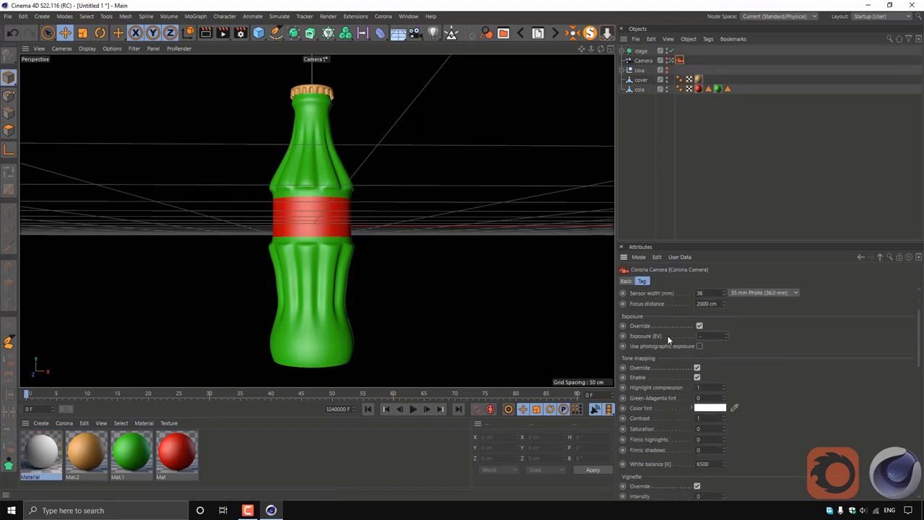
{"action": "key", "text": "Return"}
Set highlight compression to 8 and enable bloom and glare with bloom intensity 4
{"action": "scroll", "coordinate": [817, 413], "scroll_direction": "down", "scroll_amount": 2}
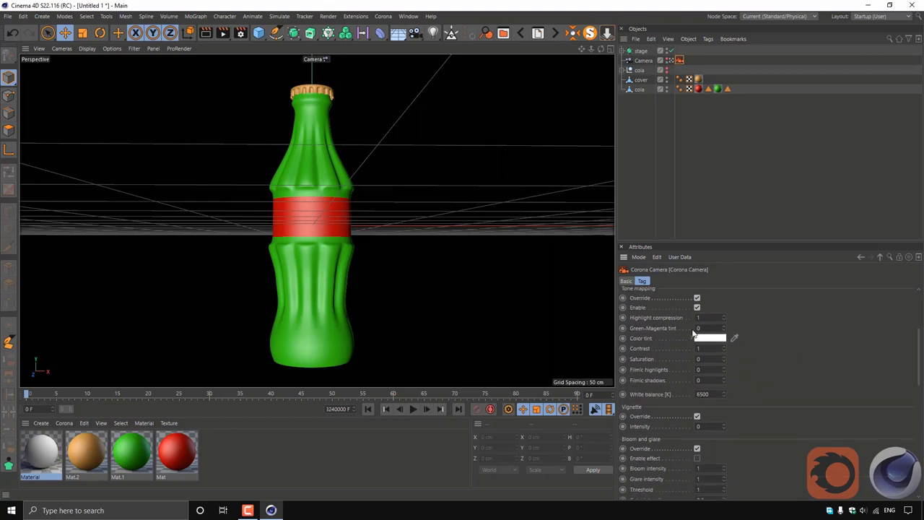
{"action": "type", "text": "8"}
{"action": "left_click", "coordinate": [716, 369]}
{"action": "scroll", "coordinate": [692, 375], "scroll_direction": "down", "scroll_amount": 3}
{"action": "left_click", "coordinate": [696, 368]}
{"action": "left_click", "coordinate": [698, 377]}
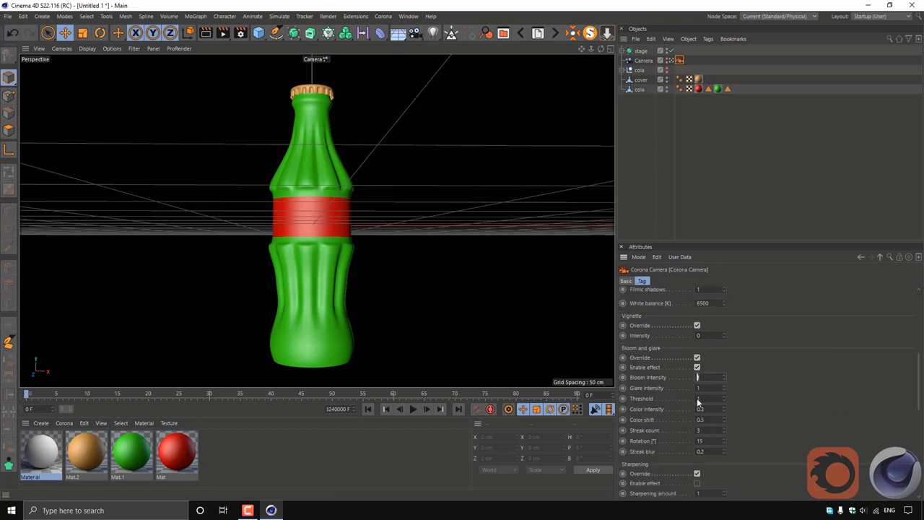
{"action": "scroll", "coordinate": [811, 437], "scroll_direction": "down", "scroll_amount": 2}
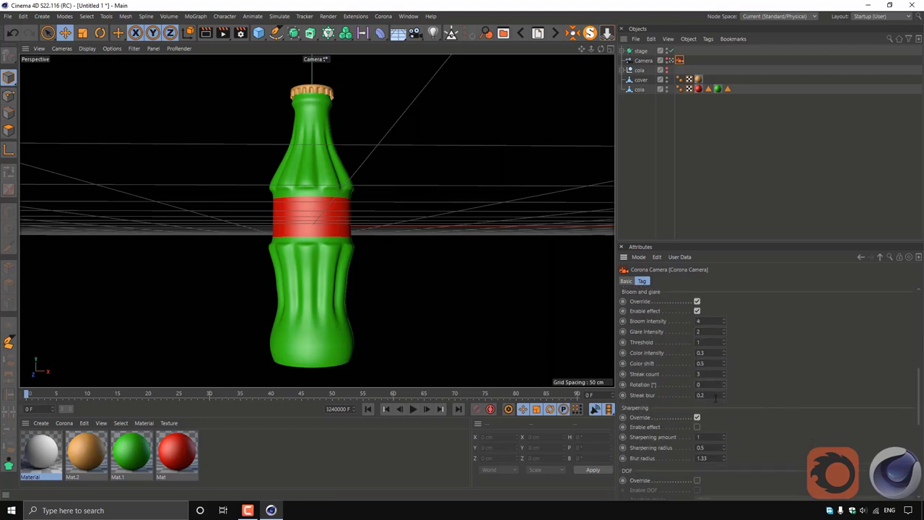
{"action": "scroll", "coordinate": [723, 392], "scroll_direction": "down", "scroll_amount": 2}
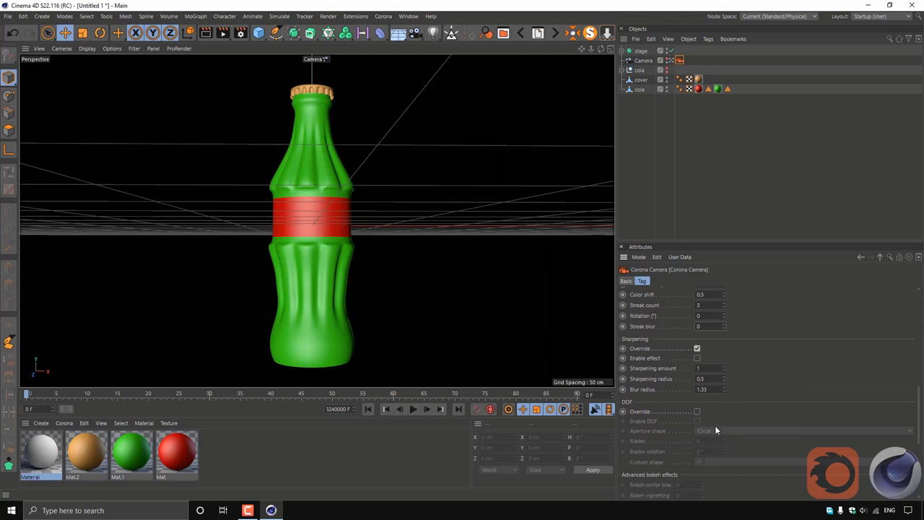
Enable depth of field and make the bottle the camera's focus object
{"action": "left_click", "coordinate": [696, 411]}
{"action": "left_click", "coordinate": [697, 421]}
{"action": "left_click", "coordinate": [643, 60]}
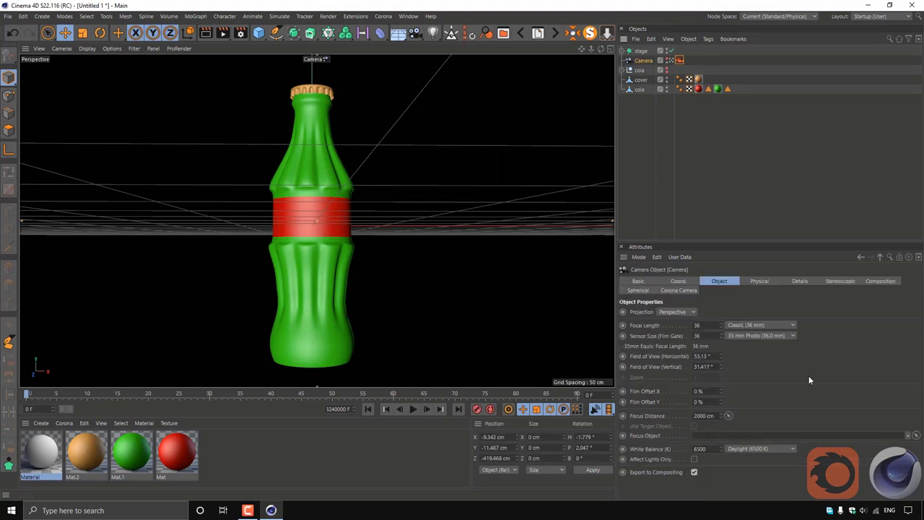
{"action": "left_click", "coordinate": [915, 436]}
{"action": "left_click", "coordinate": [316, 216]}
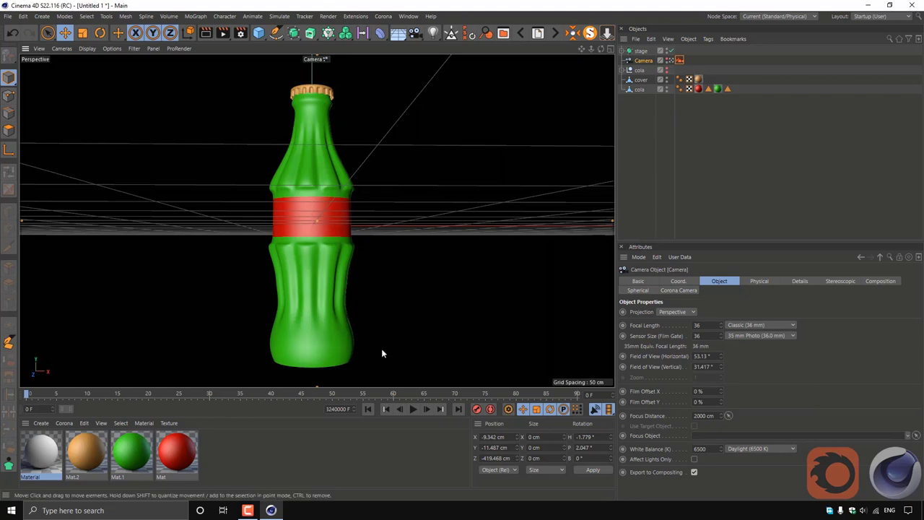
{"action": "left_click", "coordinate": [259, 447]}
{"action": "left_click", "coordinate": [64, 423]}
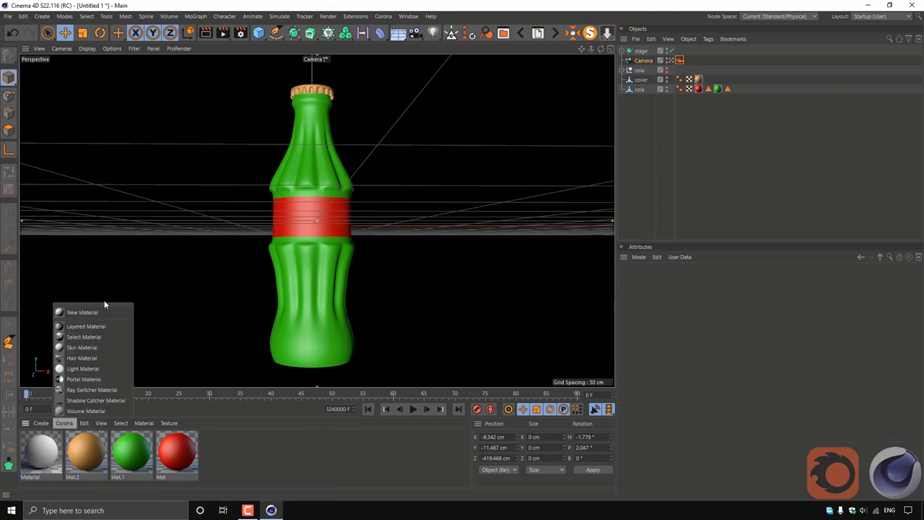
Create a new Corona material with the COLA label image as its diffuse texture
{"action": "left_click", "coordinate": [81, 312]}
{"action": "double_click", "coordinate": [36, 454]}
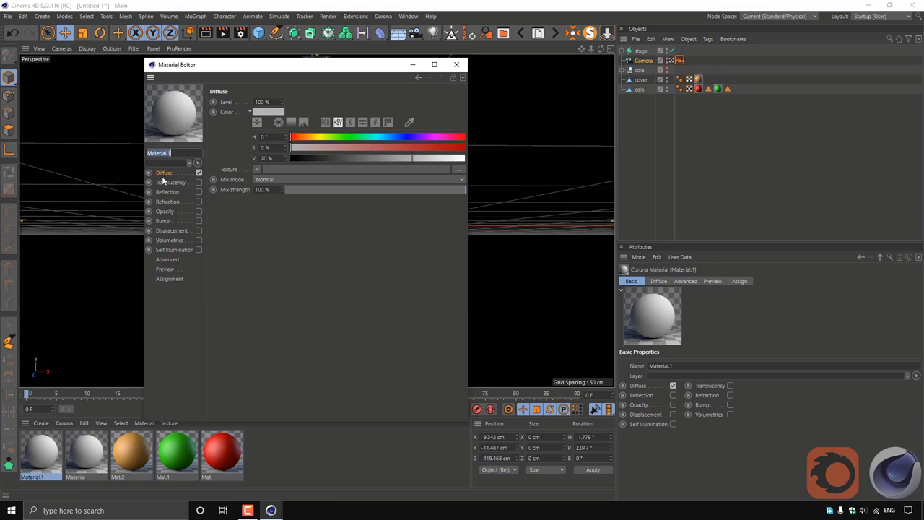
{"action": "left_click", "coordinate": [457, 168]}
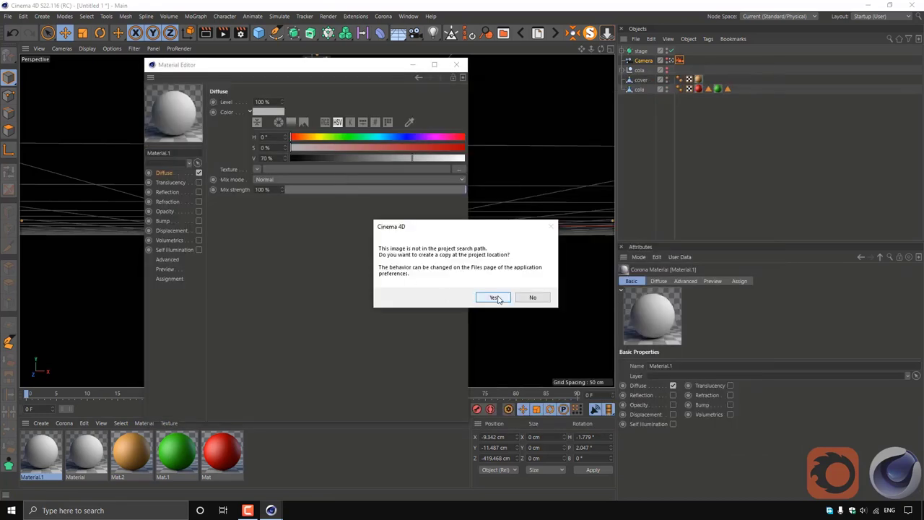
{"action": "left_click", "coordinate": [494, 298]}
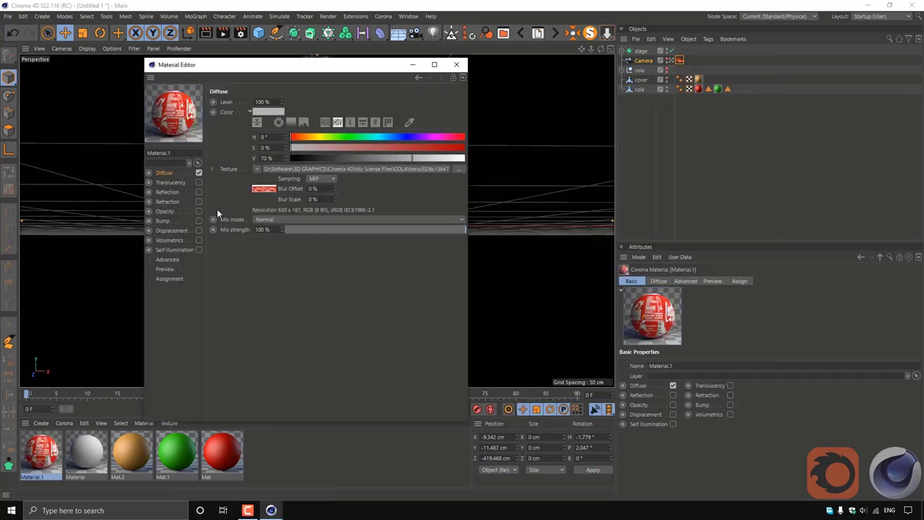
Turn on reflection and load a Colorizer shader as its texture
{"action": "left_click", "coordinate": [197, 202]}
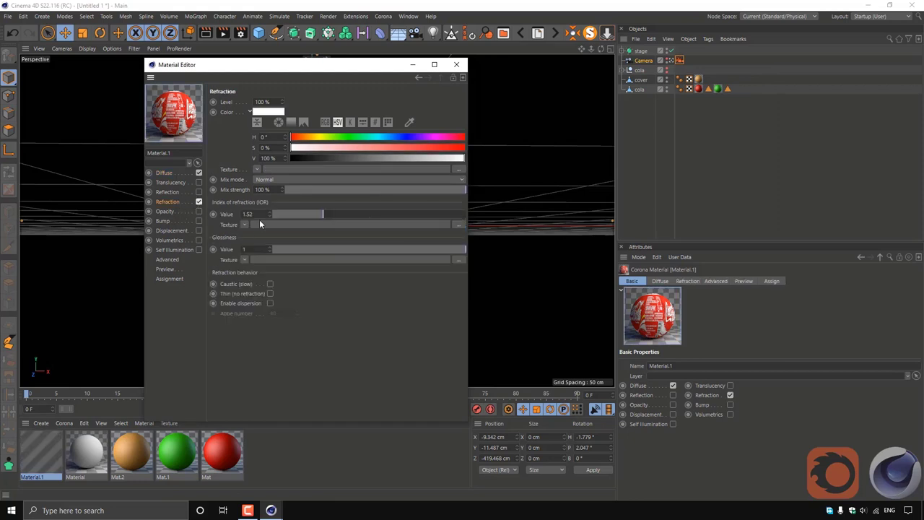
{"action": "left_click", "coordinate": [198, 202]}
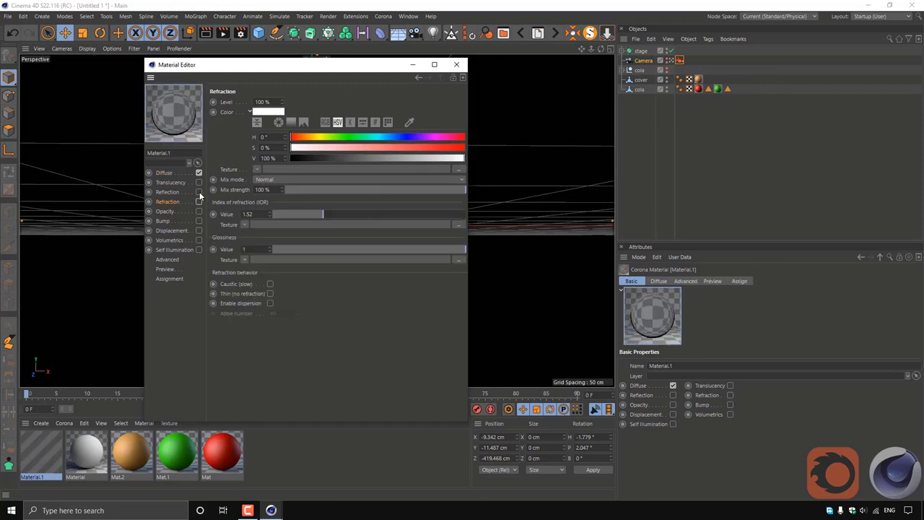
{"action": "left_click", "coordinate": [199, 192]}
{"action": "left_click", "coordinate": [256, 168]}
{"action": "left_click", "coordinate": [281, 320]}
{"action": "left_click", "coordinate": [264, 190]}
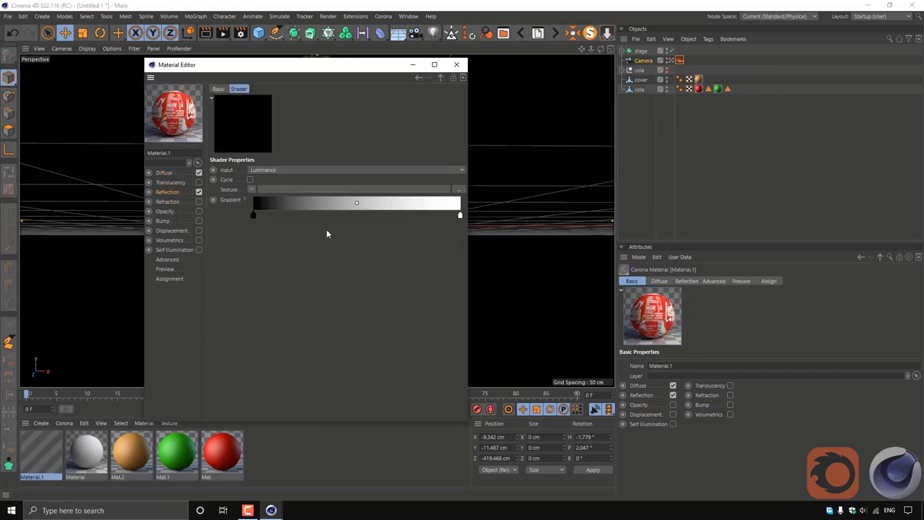
Copy the diffuse label texture into the reflection Colorizer's texture slot
{"action": "left_click", "coordinate": [165, 173]}
{"action": "right_click", "coordinate": [229, 170]}
{"action": "left_click", "coordinate": [248, 201]}
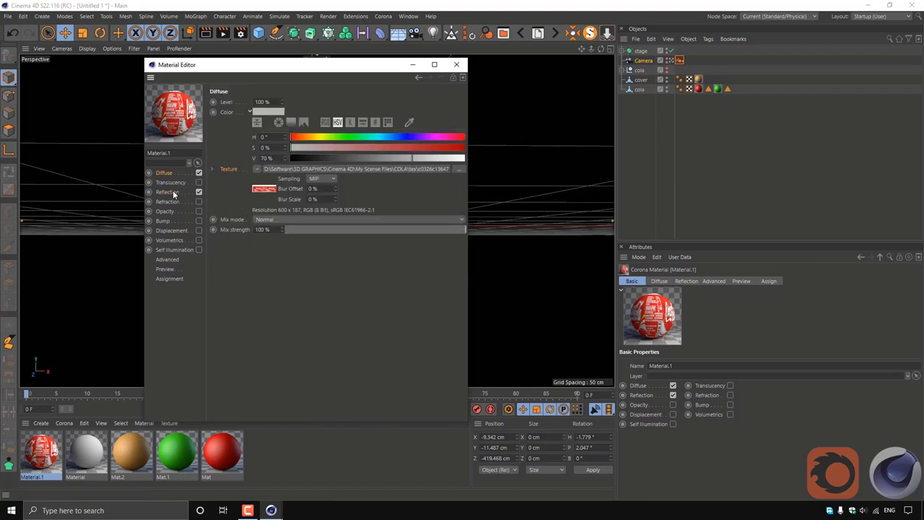
{"action": "left_click", "coordinate": [173, 192]}
{"action": "left_click", "coordinate": [254, 186]}
{"action": "right_click", "coordinate": [238, 192]}
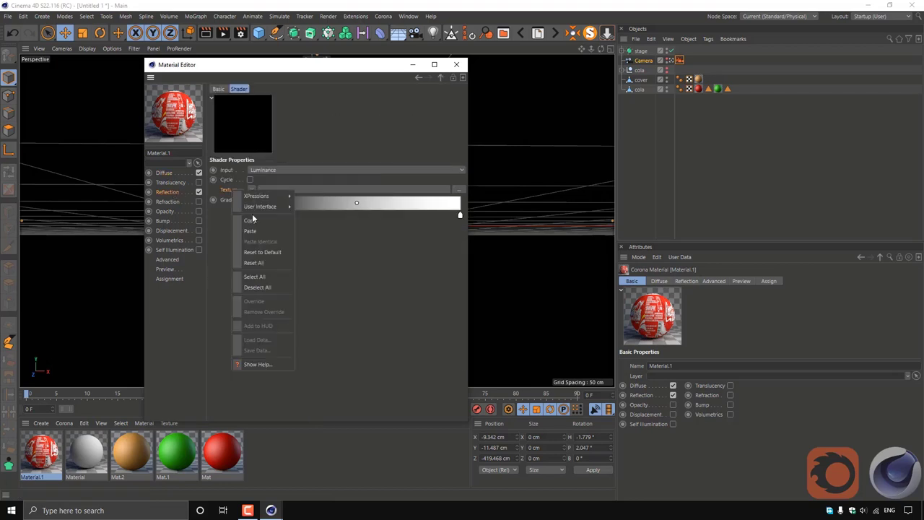
{"action": "left_click", "coordinate": [255, 231]}
{"action": "left_click", "coordinate": [168, 193]}
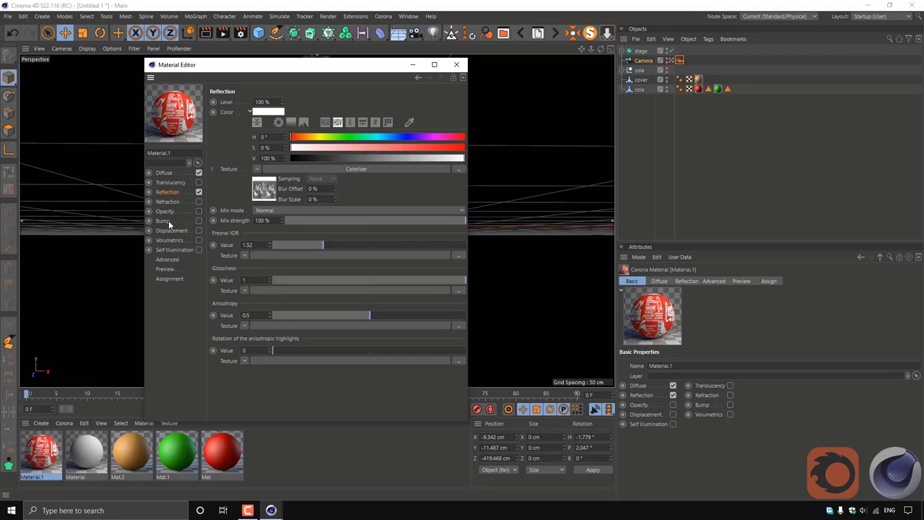
Replace the red label material Mat with Material.1
{"action": "left_click", "coordinate": [458, 65]}
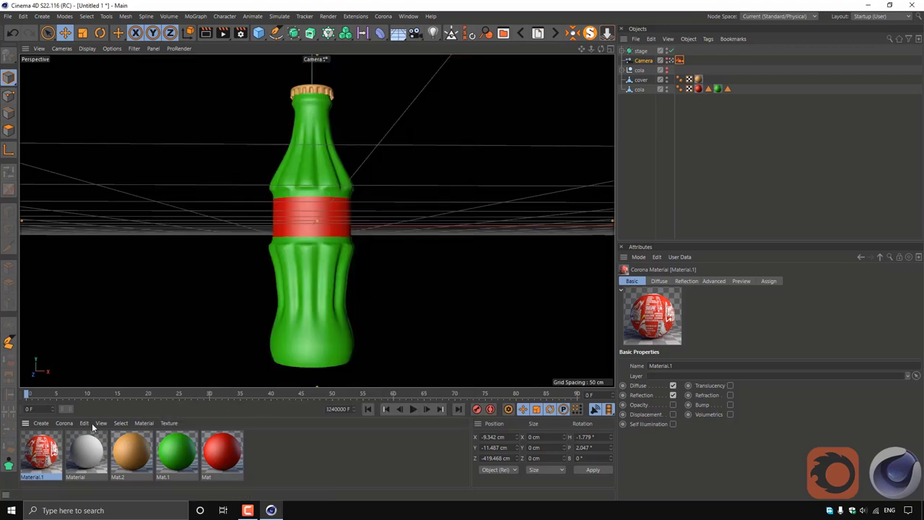
{"action": "left_click_drag", "start_coordinate": [46, 455], "coordinate": [222, 453]}
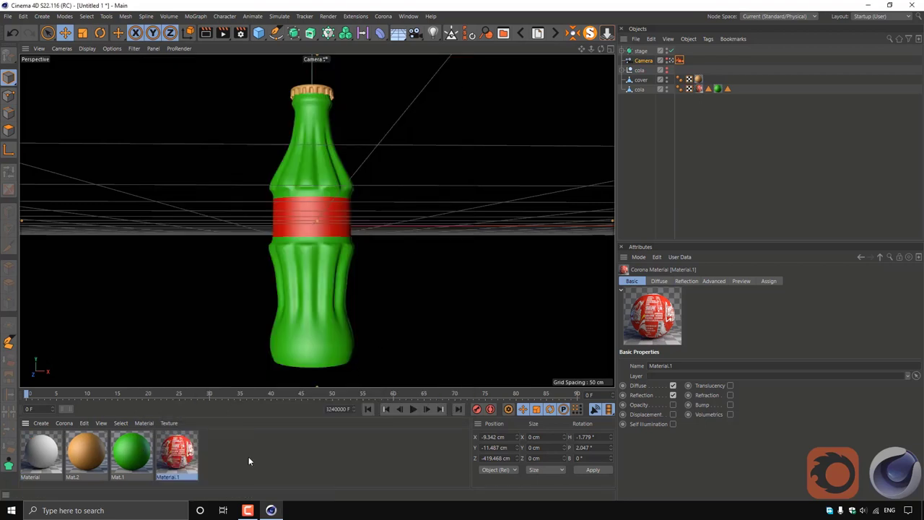
{"action": "left_click", "coordinate": [383, 16]}
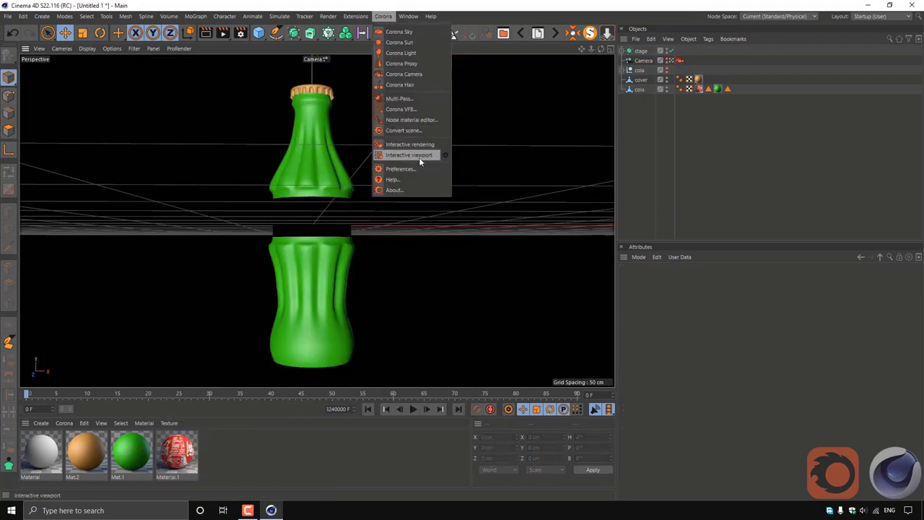
Start interactive viewport rendering and create a Corona Light material
{"action": "left_click", "coordinate": [419, 156]}
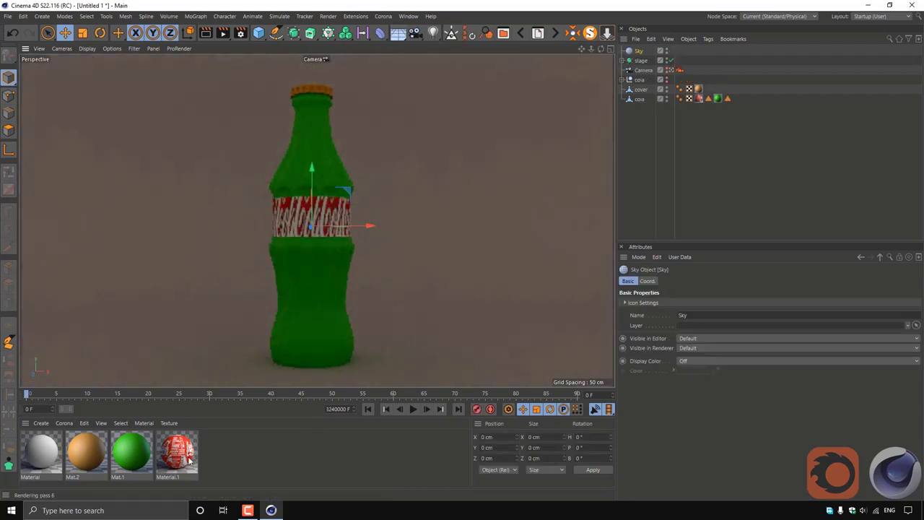
{"action": "left_click", "coordinate": [64, 423]}
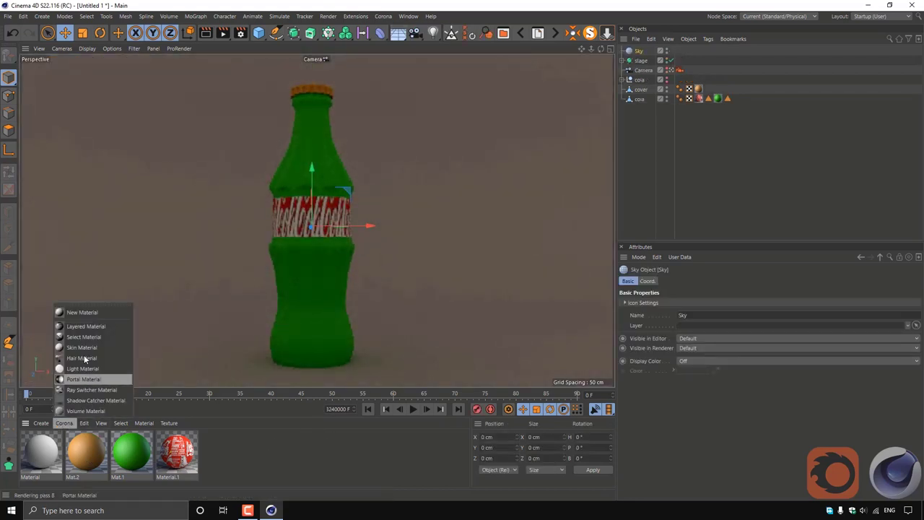
{"action": "left_click", "coordinate": [79, 358]}
{"action": "double_click", "coordinate": [46, 462]}
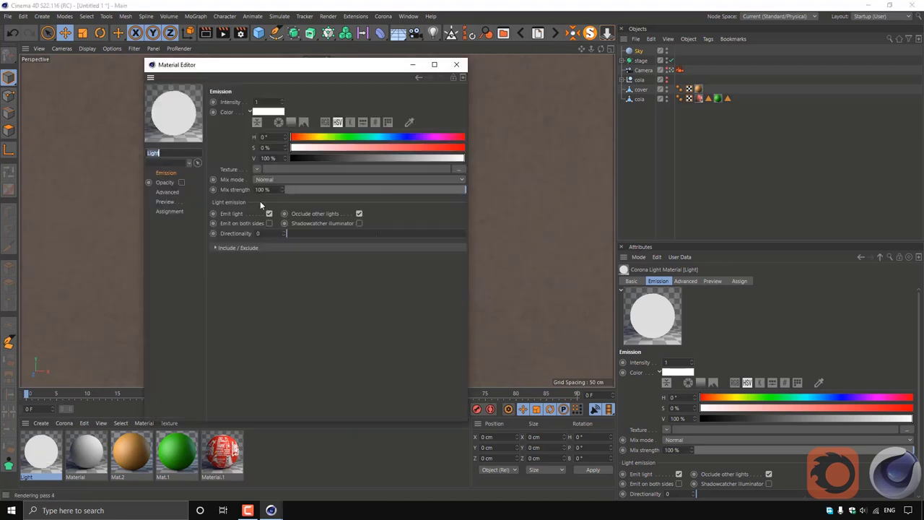
{"action": "left_click_drag", "start_coordinate": [309, 70], "coordinate": [238, 66]}
Load uffizi-large.hdr as the light's emission texture and apply the material to the Sky
{"action": "left_click", "coordinate": [389, 166]}
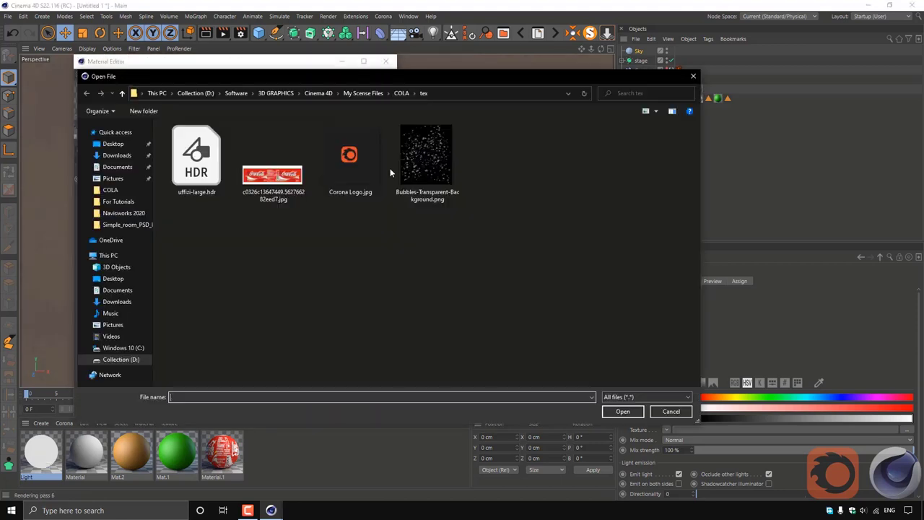
{"action": "double_click", "coordinate": [205, 168]}
{"action": "left_click", "coordinate": [533, 296]}
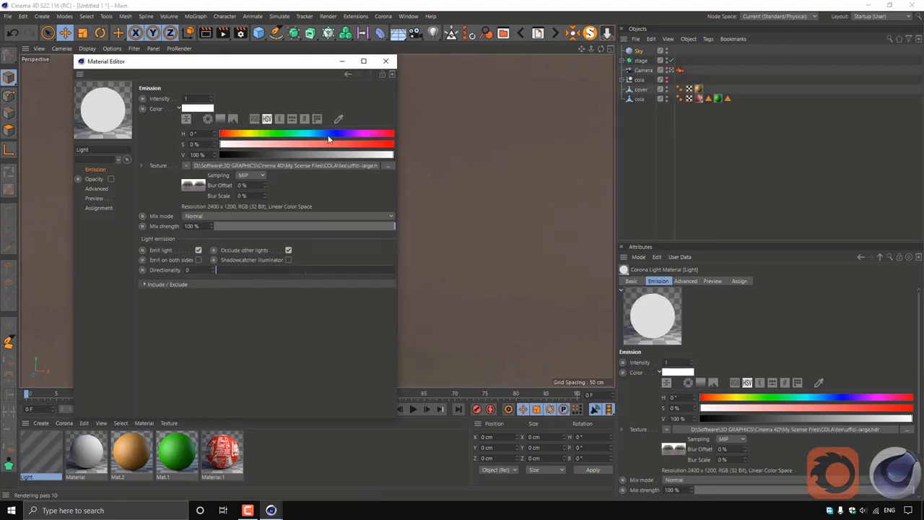
{"action": "left_click", "coordinate": [386, 61]}
{"action": "left_click_drag", "start_coordinate": [41, 451], "coordinate": [639, 51]}
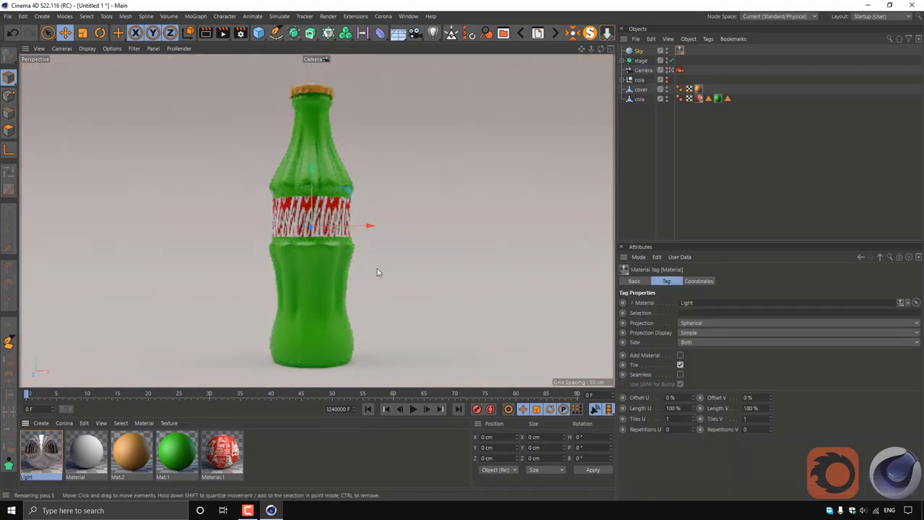
{"action": "left_click", "coordinate": [698, 98]}
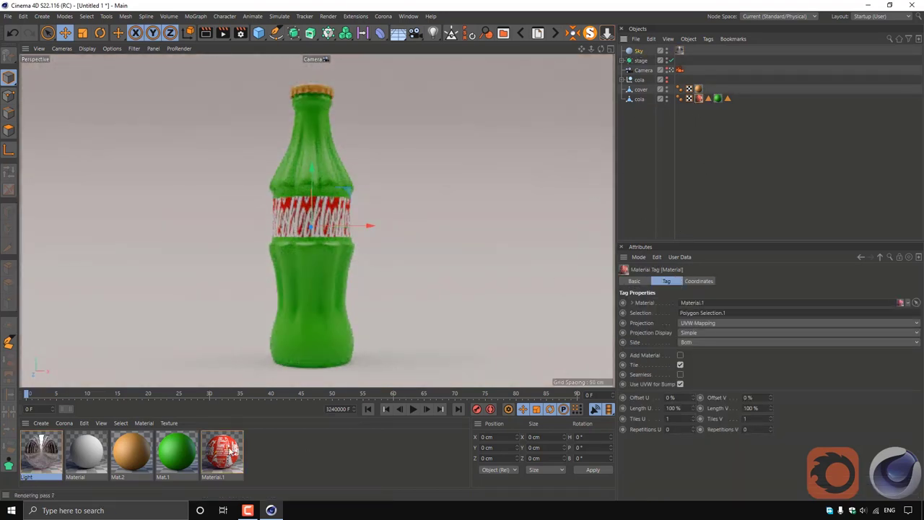
{"action": "left_click", "coordinate": [502, 34]}
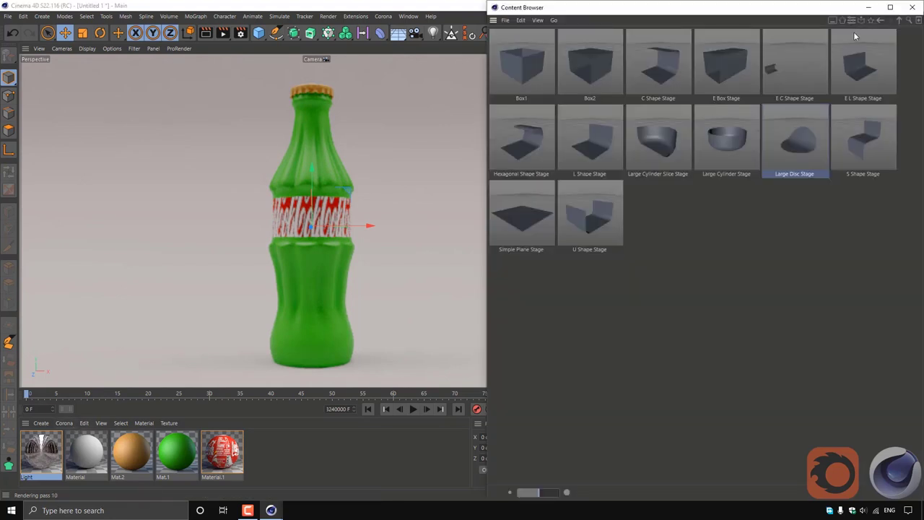
Import Old plastic Red from the Plastic library and swap it in for the cap's Mat.2
{"action": "double_click", "coordinate": [735, 79]}
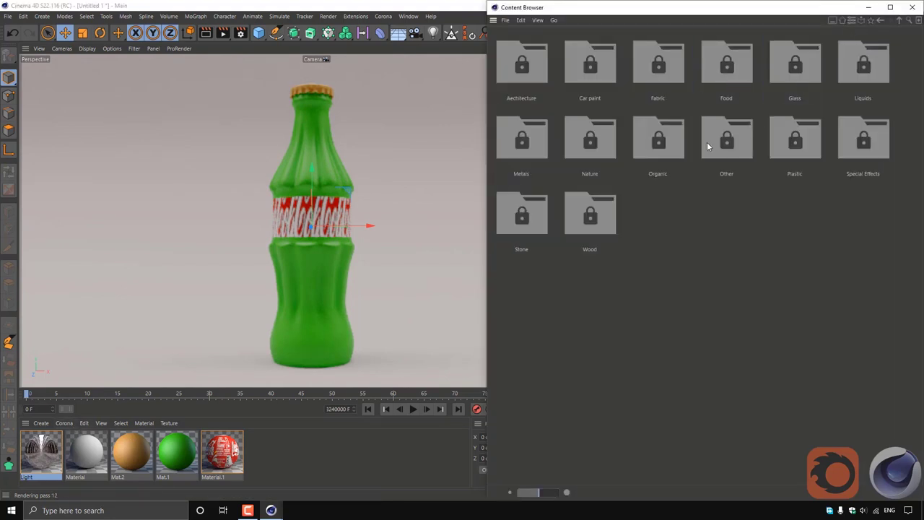
{"action": "double_click", "coordinate": [794, 141]}
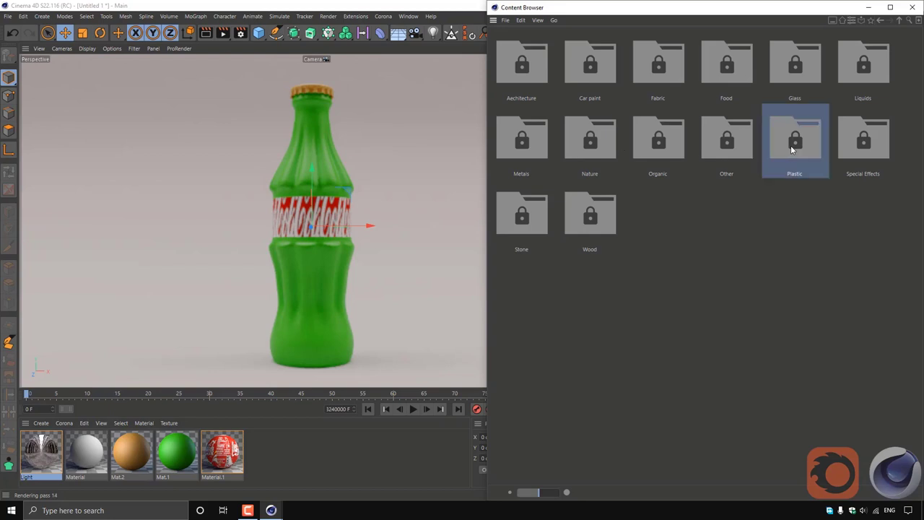
{"action": "left_click_drag", "start_coordinate": [361, 460], "coordinate": [358, 459]}
{"action": "left_click", "coordinate": [912, 7]}
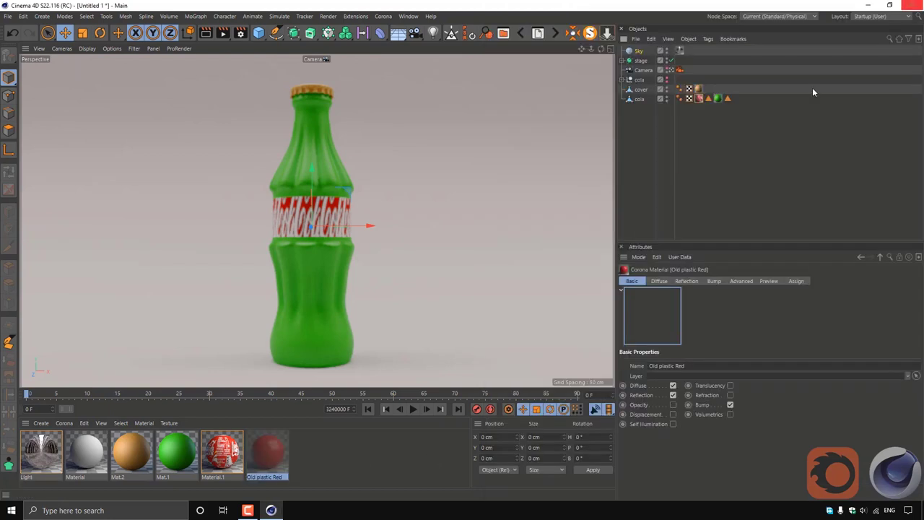
{"action": "left_click", "coordinate": [267, 453]}
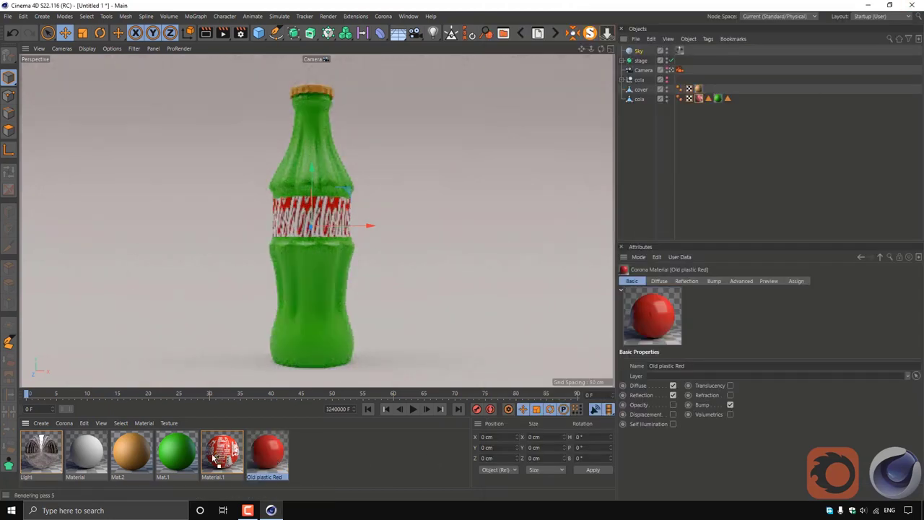
{"action": "left_click_drag", "start_coordinate": [274, 458], "coordinate": [131, 453]}
{"action": "left_click", "coordinate": [317, 464]}
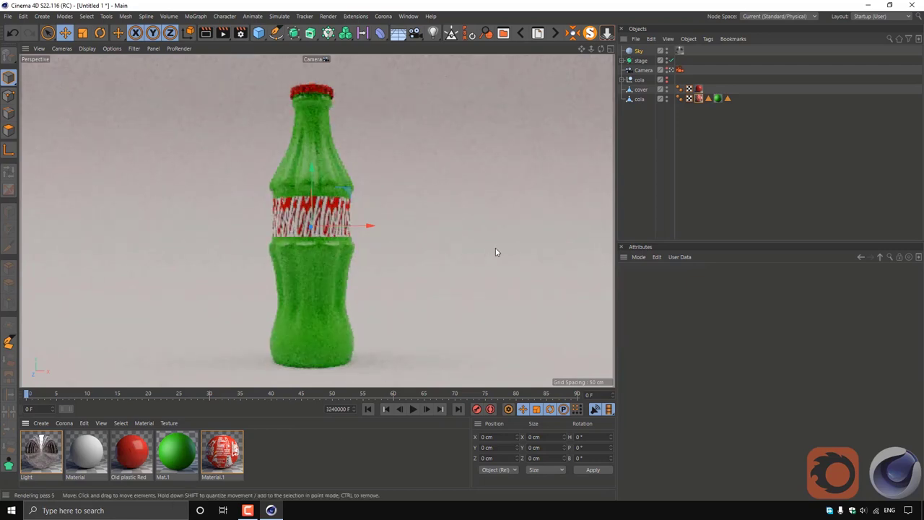
Set the label tag to Cubic projection with 33% U offset and 36% U length
{"action": "left_click", "coordinate": [699, 98]}
{"action": "left_click", "coordinate": [713, 322]}
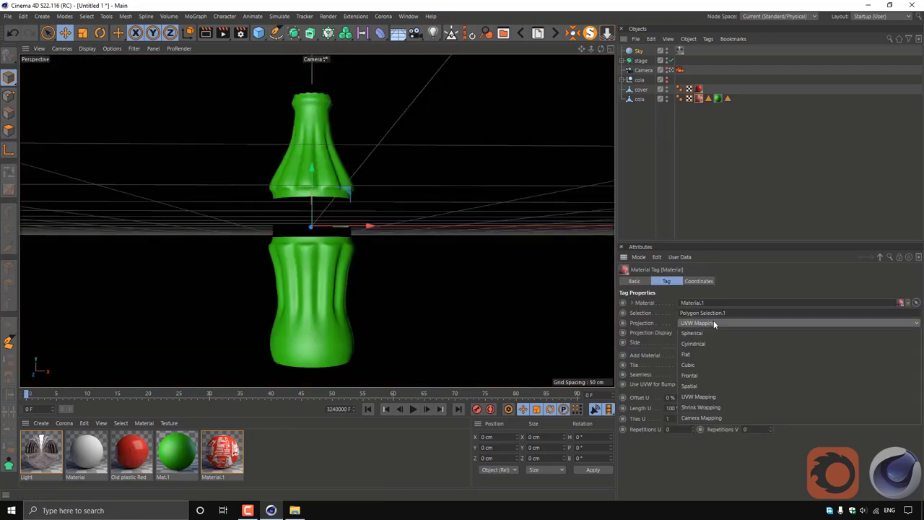
{"action": "left_click", "coordinate": [706, 365]}
{"action": "left_click", "coordinate": [382, 15]}
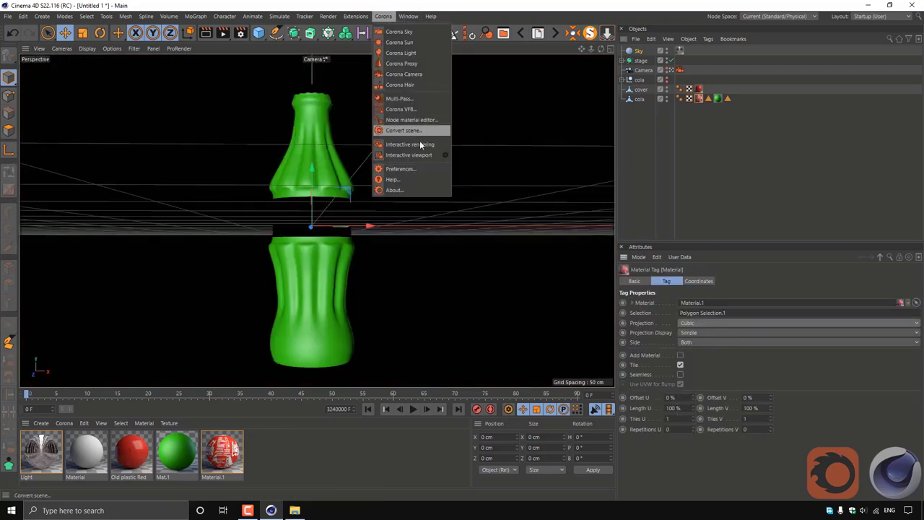
{"action": "left_click", "coordinate": [412, 155]}
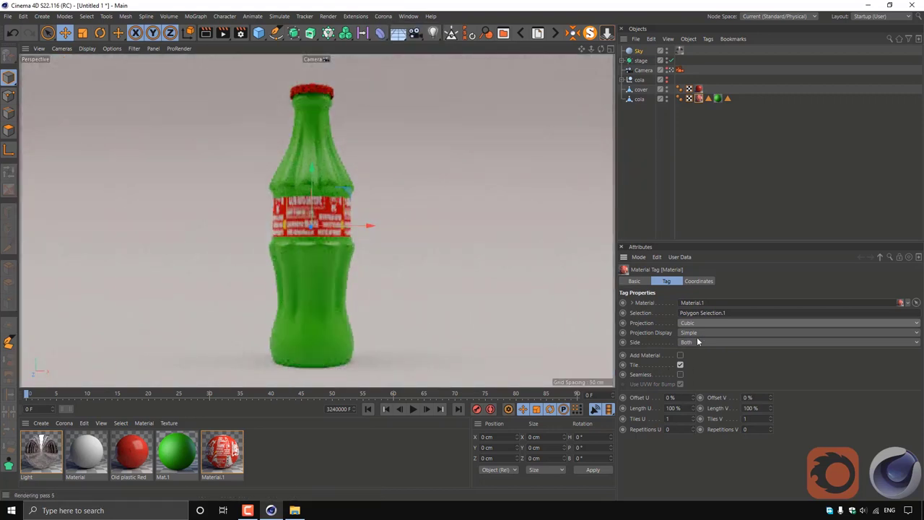
{"action": "type", "text": "33"}
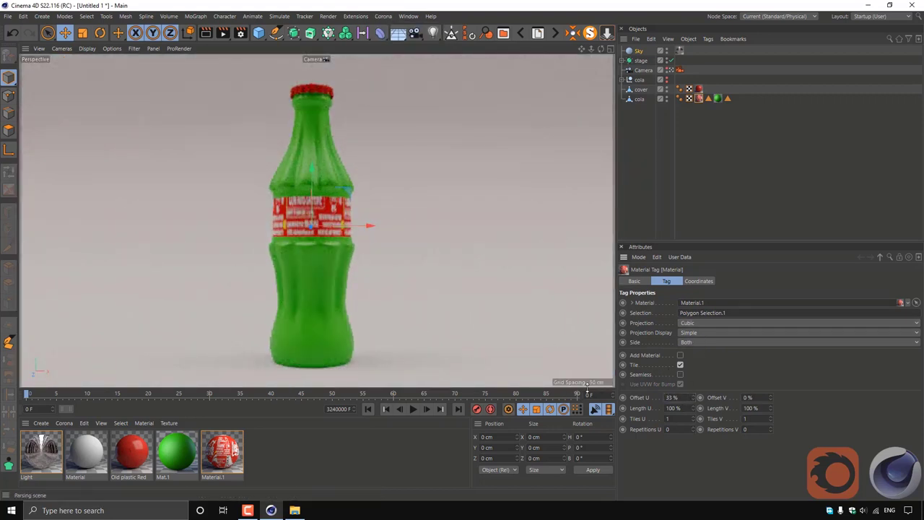
{"action": "key", "text": "Return"}
{"action": "type", "text": "36"}
{"action": "key", "text": "Return"}
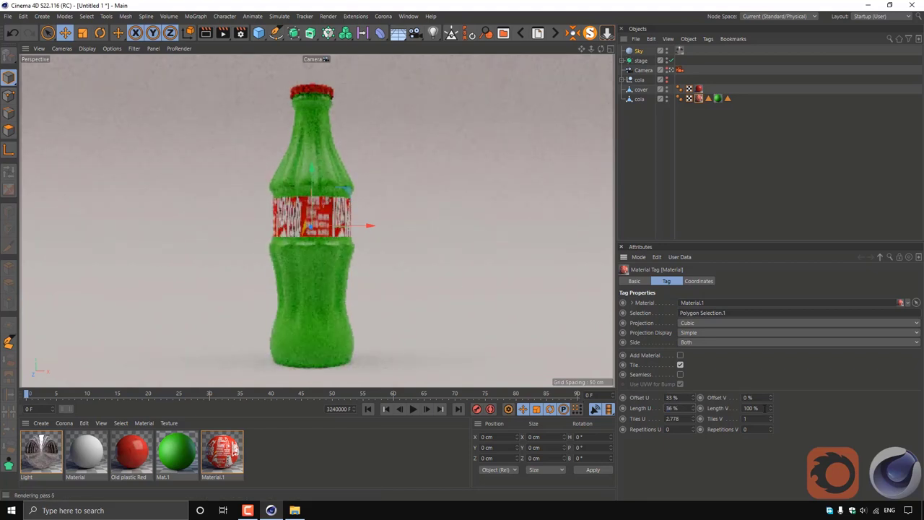
Set the label's V length to 18.508%
{"action": "left_click", "coordinate": [765, 408]}
{"action": "type", "text": "18"}
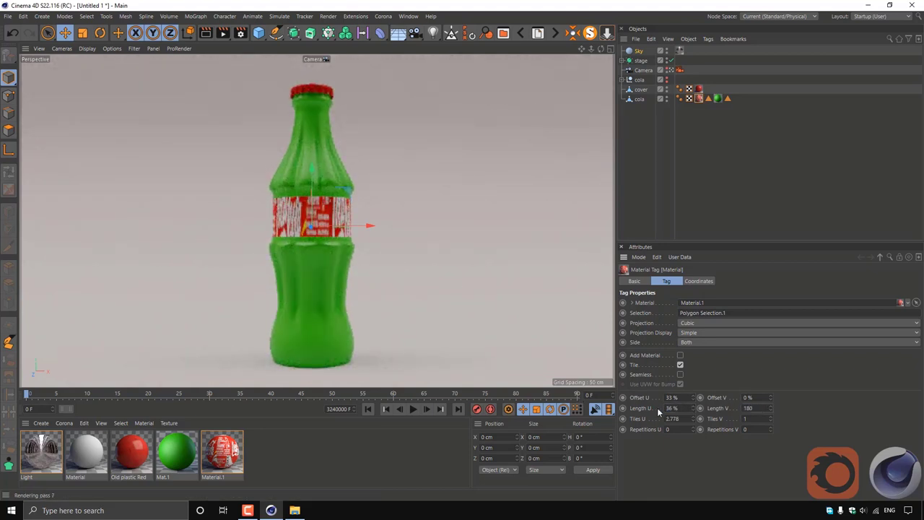
{"action": "type", "text": ".5"}
{"action": "key", "text": "Return"}
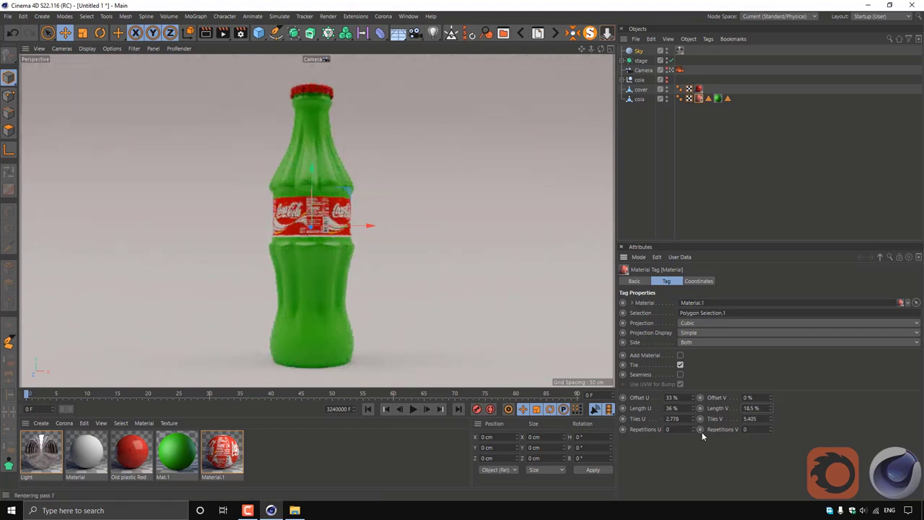
{"action": "key", "text": "BackSpace"}
{"action": "type", "text": "508"}
{"action": "key", "text": "Return"}
Select the cover and cola objects and rotate the bottle to about 343°
{"action": "left_click_drag", "start_coordinate": [649, 117], "coordinate": [635, 86]}
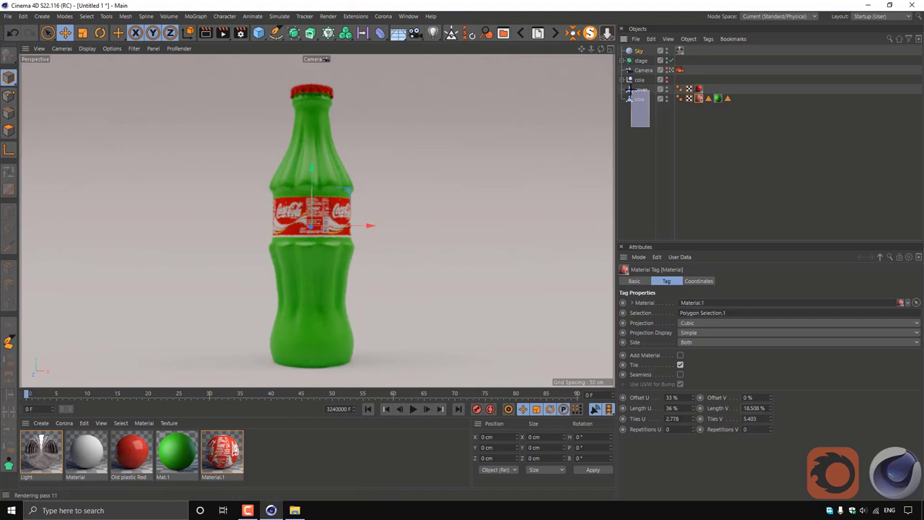
{"action": "key", "text": "r"}
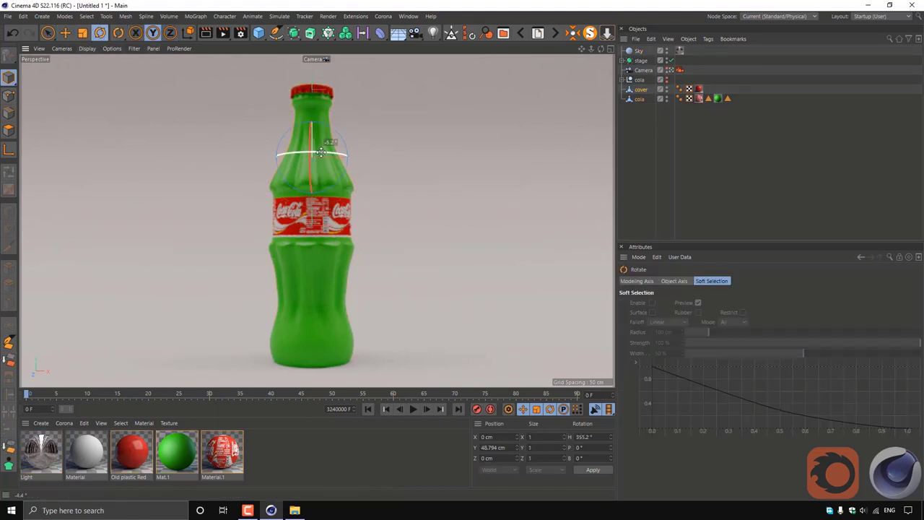
{"action": "left_click_drag", "start_coordinate": [328, 155], "coordinate": [311, 153]}
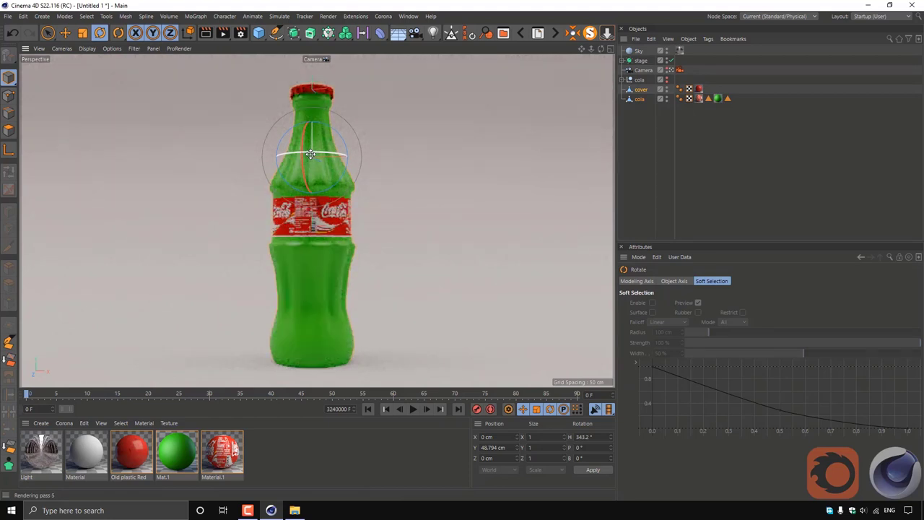
{"action": "left_click", "coordinate": [574, 185]}
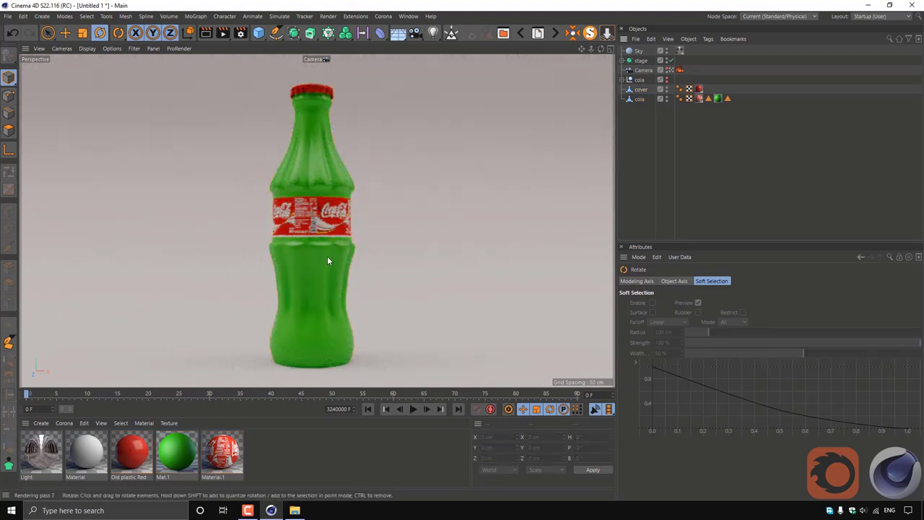
{"action": "key", "text": "e"}
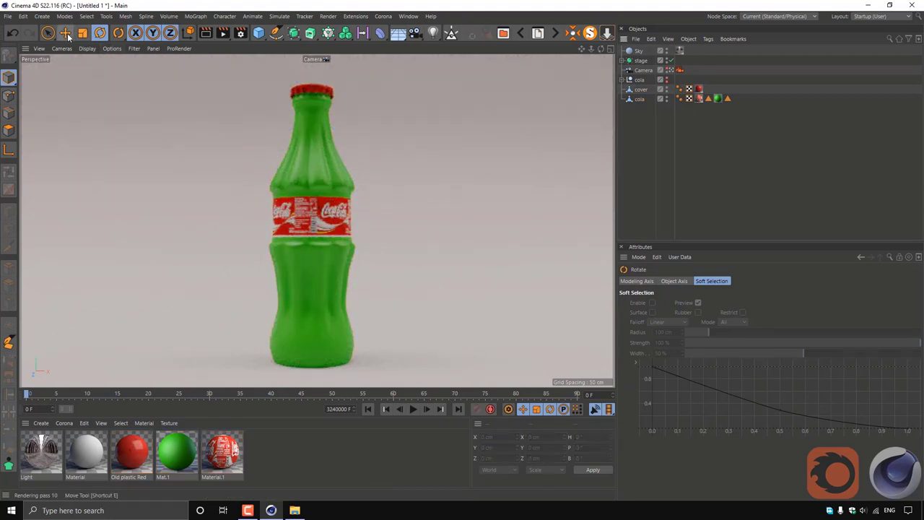
{"action": "key", "text": "shift+F8"}
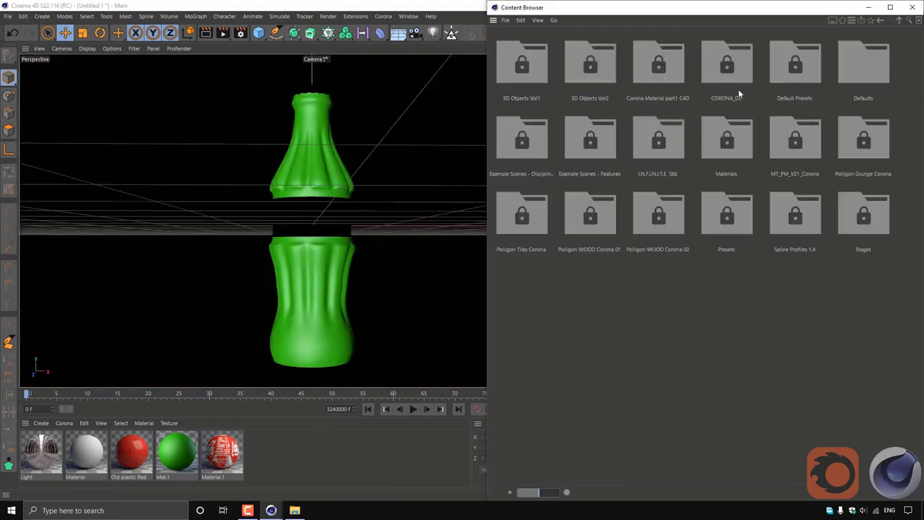
Replace the green bottle material with the Corona Glass condensed preset and render interactively
{"action": "double_click", "coordinate": [738, 88]}
{"action": "double_click", "coordinate": [797, 69]}
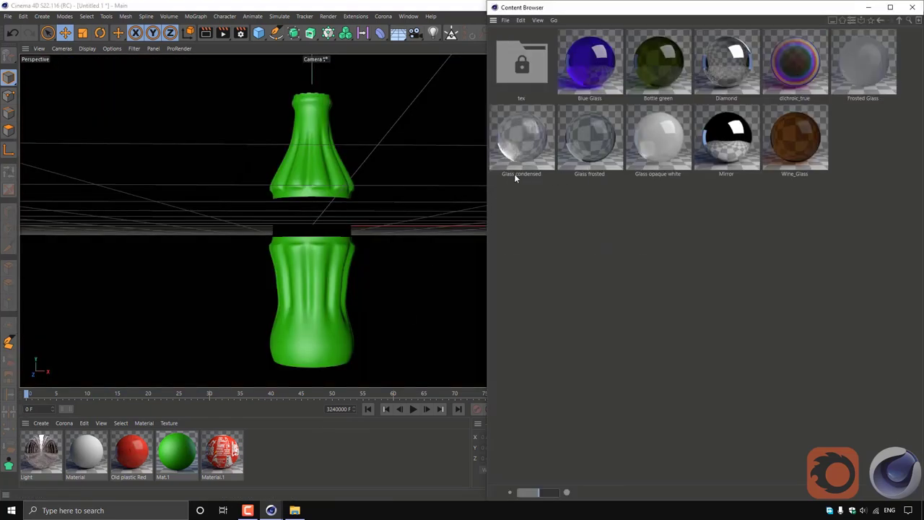
{"action": "left_click", "coordinate": [539, 164]}
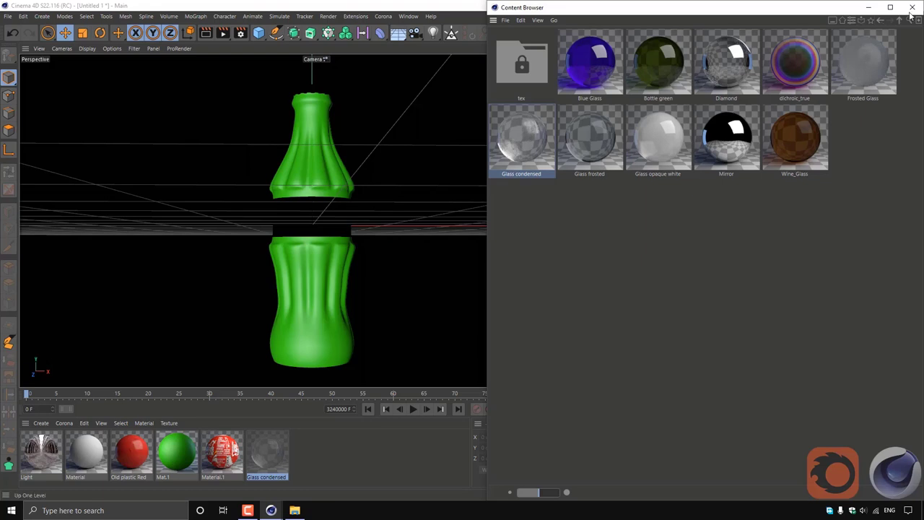
{"action": "left_click", "coordinate": [361, 449]}
{"action": "left_click", "coordinate": [273, 457]}
{"action": "left_click_drag", "start_coordinate": [273, 455], "coordinate": [179, 452]}
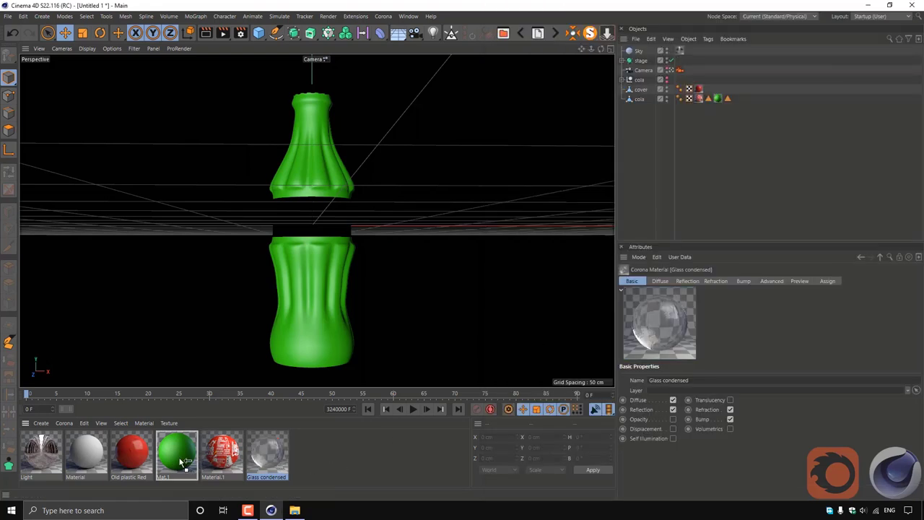
{"action": "left_click", "coordinate": [380, 32]}
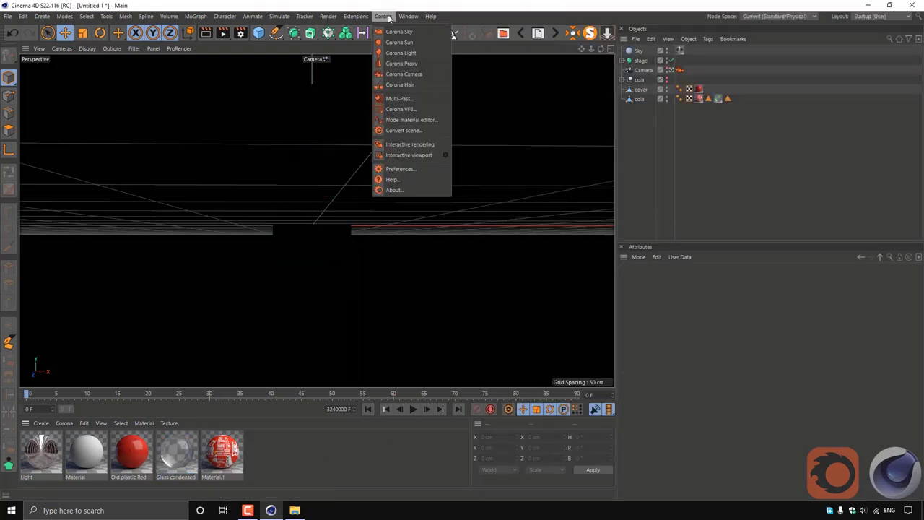
{"action": "left_click", "coordinate": [426, 148]}
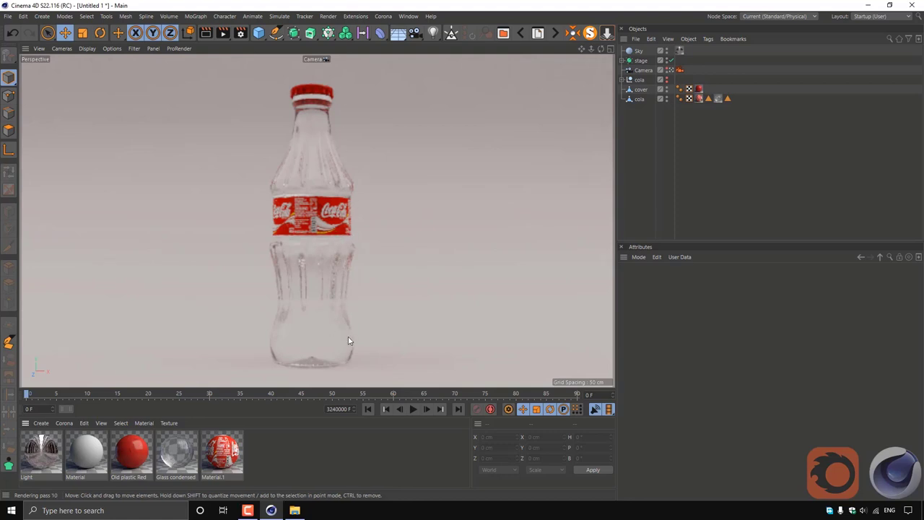
Create a new Corona material and enable translucency with a 99% fraction
{"action": "left_click", "coordinate": [63, 422]}
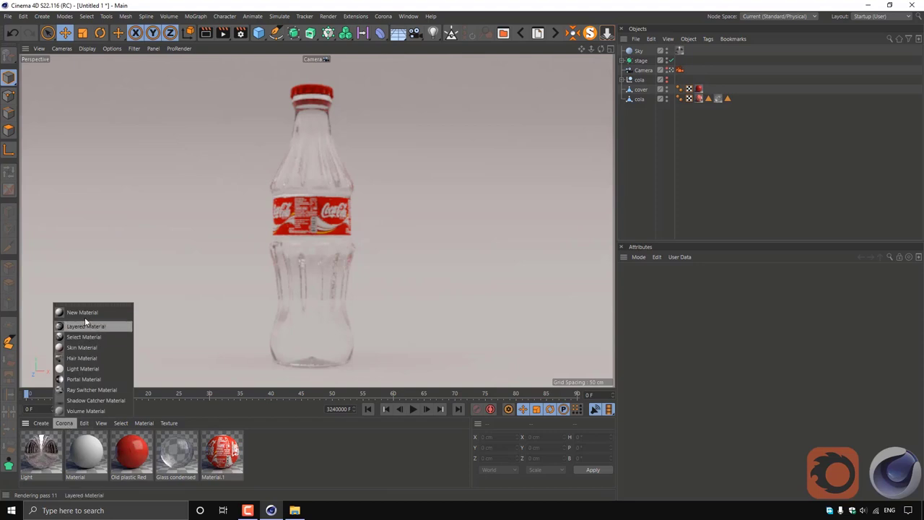
{"action": "left_click", "coordinate": [84, 317]}
{"action": "double_click", "coordinate": [34, 453]}
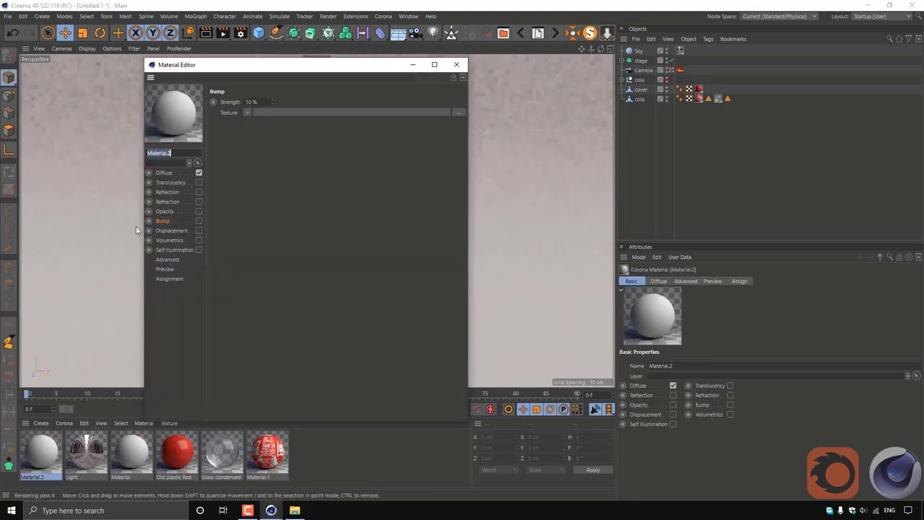
{"action": "left_click_drag", "start_coordinate": [252, 74], "coordinate": [241, 67]}
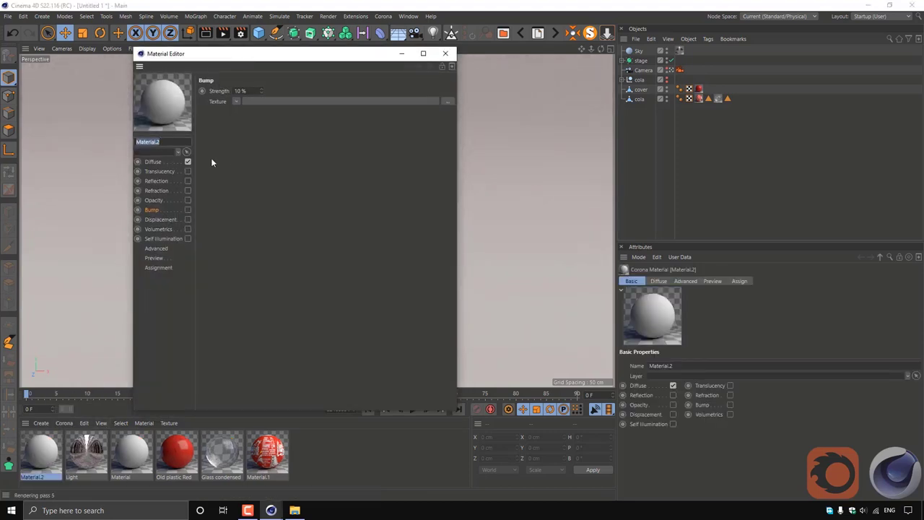
{"action": "left_click", "coordinate": [188, 171]}
{"action": "double_click", "coordinate": [248, 91]}
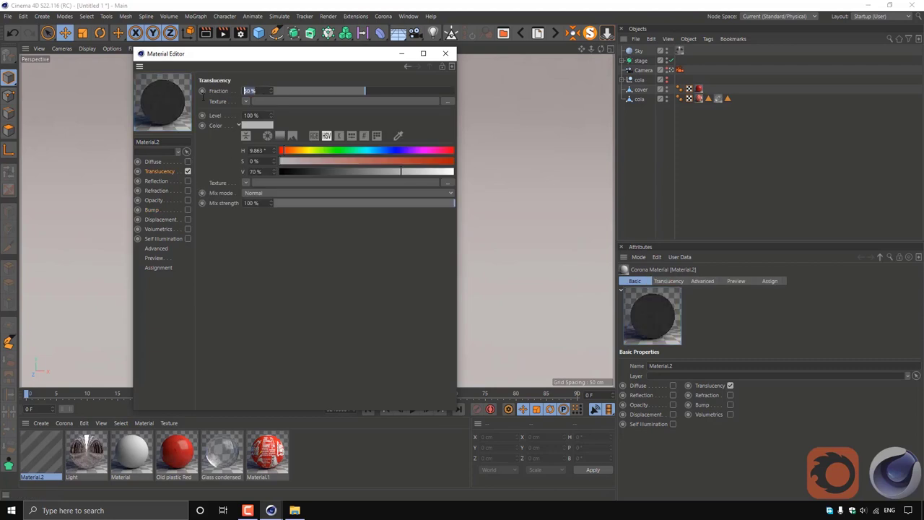
{"action": "type", "text": "99"}
{"action": "key", "text": "Return"}
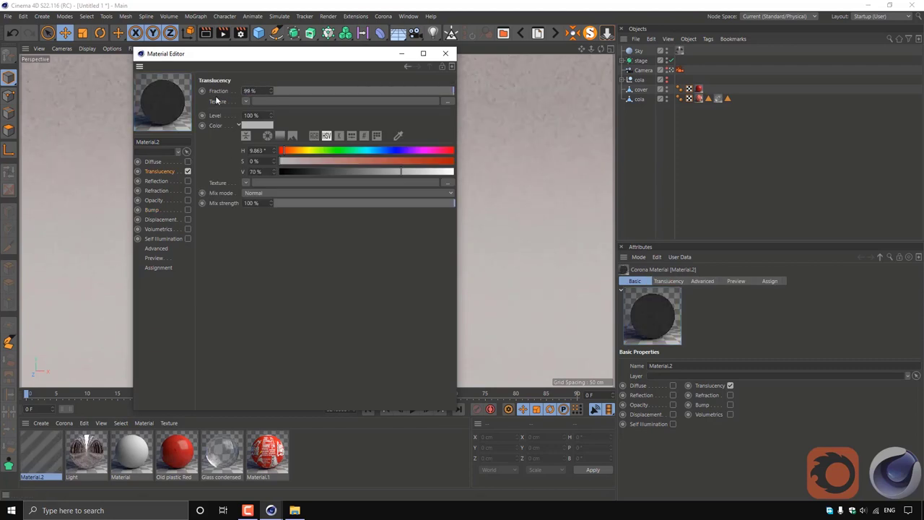
Set the translucency colour to reddish-orange, H13 S59 V70
{"action": "left_click", "coordinate": [272, 125]}
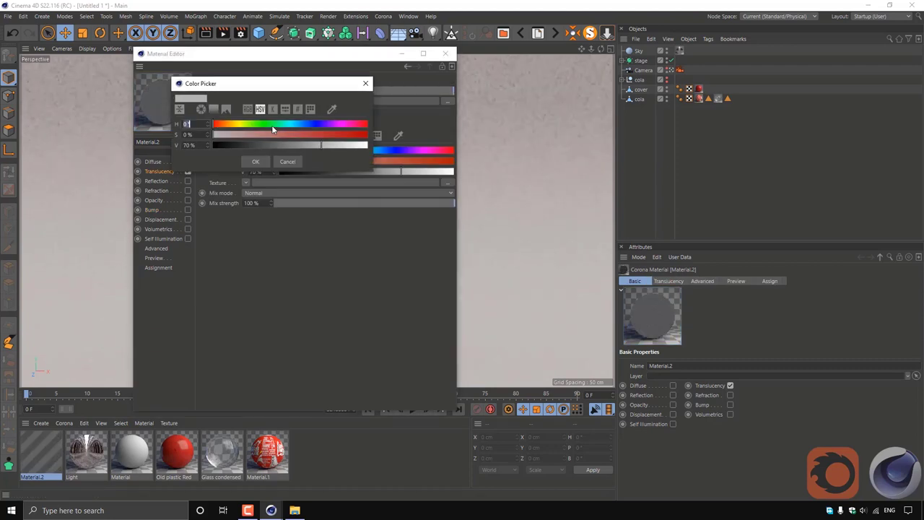
{"action": "left_click", "coordinate": [222, 125]}
{"action": "left_click_drag", "start_coordinate": [264, 134], "coordinate": [279, 135]}
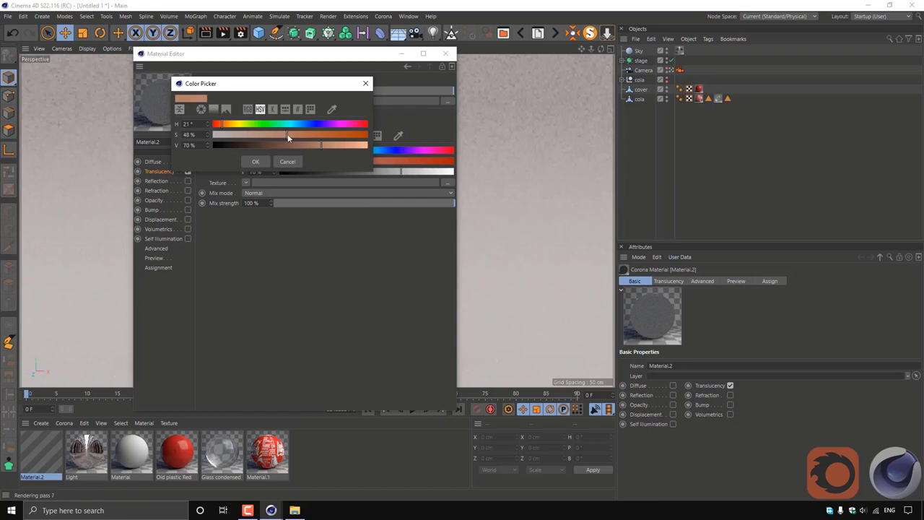
{"action": "left_click", "coordinate": [256, 164]}
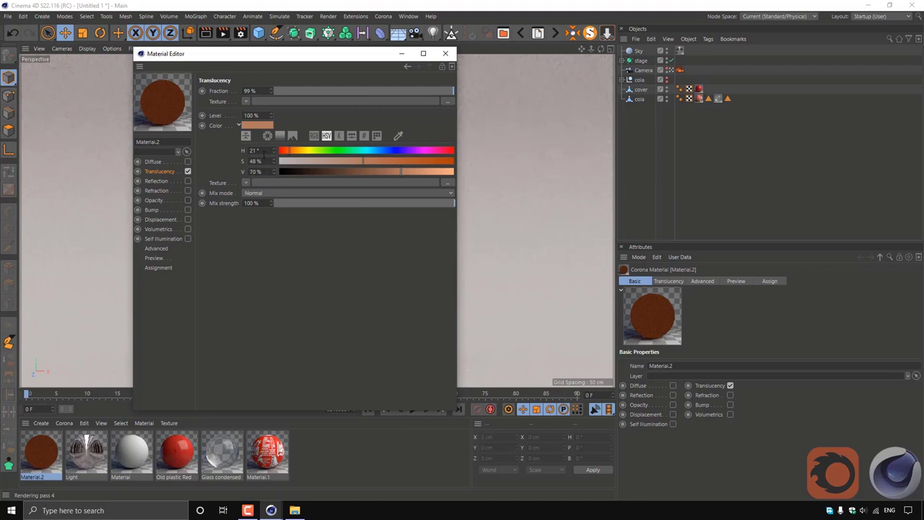
{"action": "left_click", "coordinate": [289, 154]}
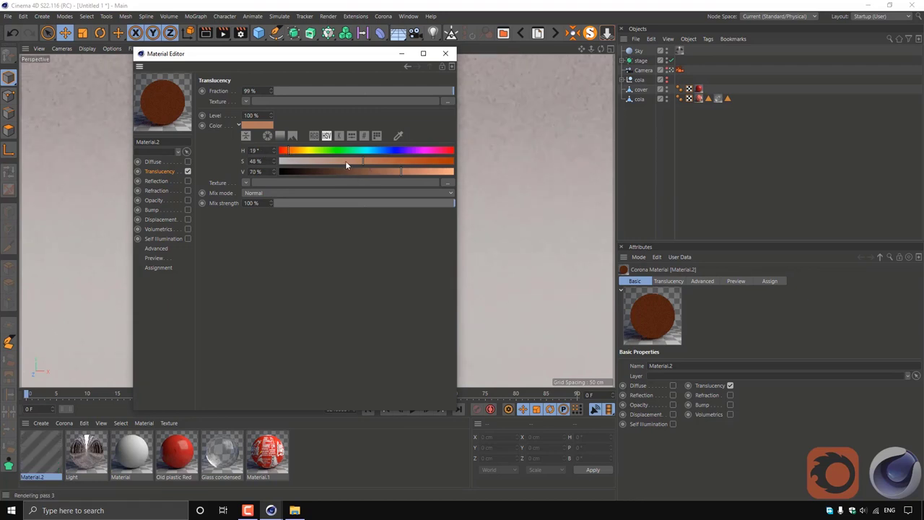
{"action": "left_click", "coordinate": [286, 155]}
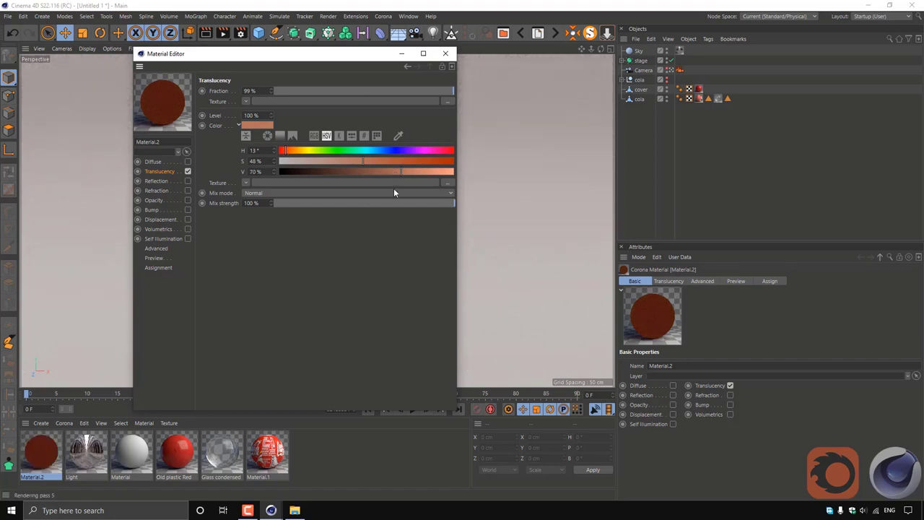
{"action": "left_click", "coordinate": [381, 161]}
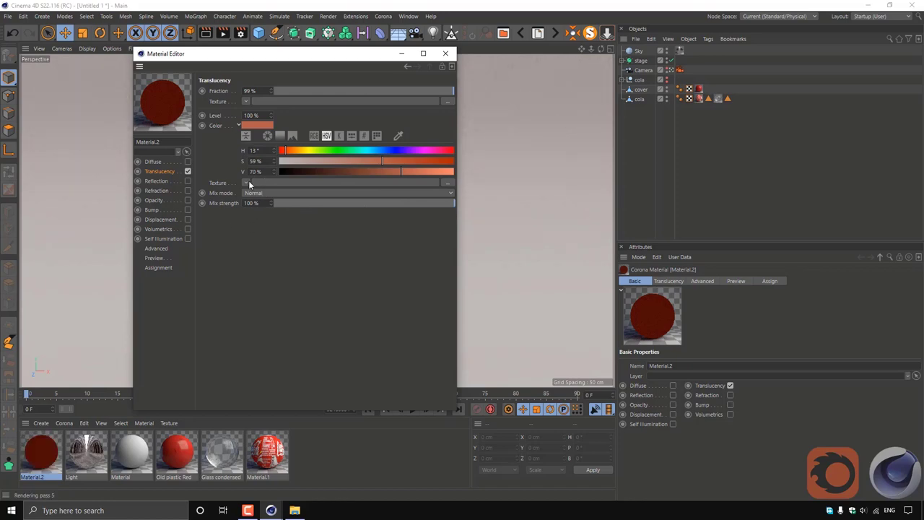
Load the bubbles image as the translucency texture without copying it, and enable reflection
{"action": "left_click", "coordinate": [447, 182]}
{"action": "double_click", "coordinate": [354, 109]}
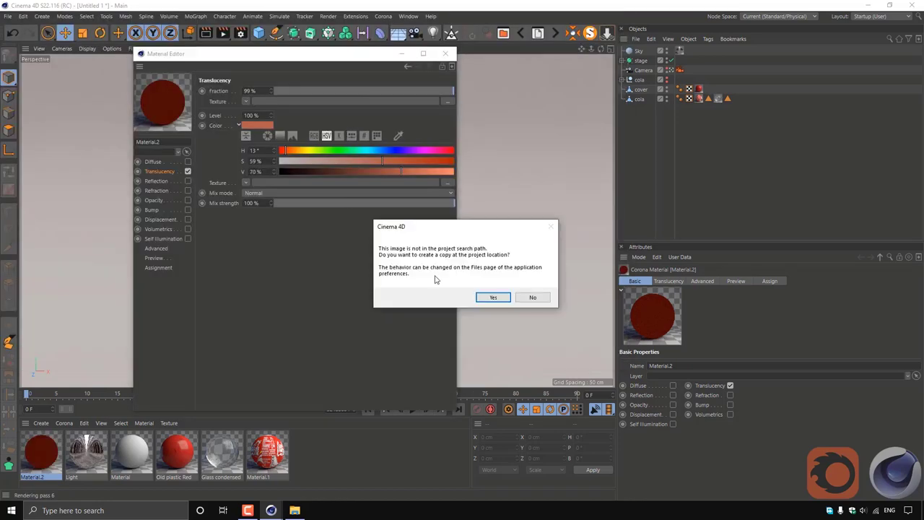
{"action": "left_click", "coordinate": [529, 298]}
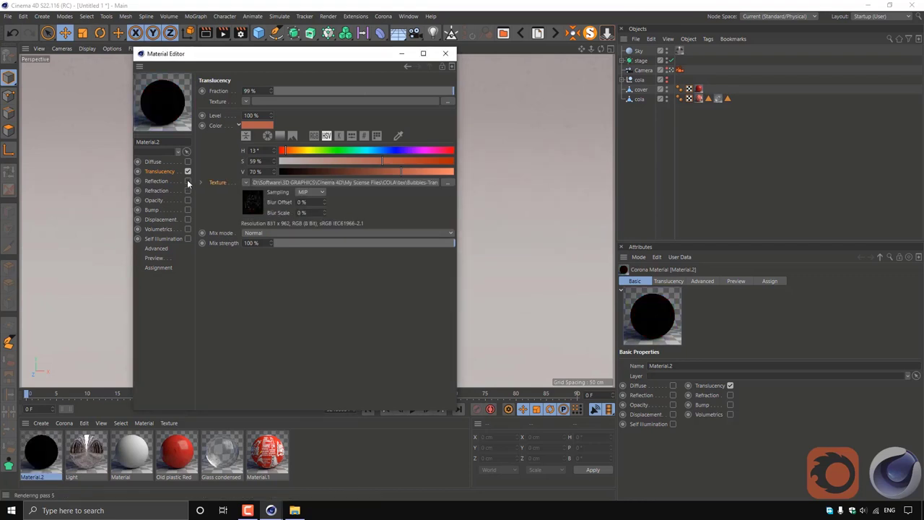
{"action": "left_click", "coordinate": [187, 181]}
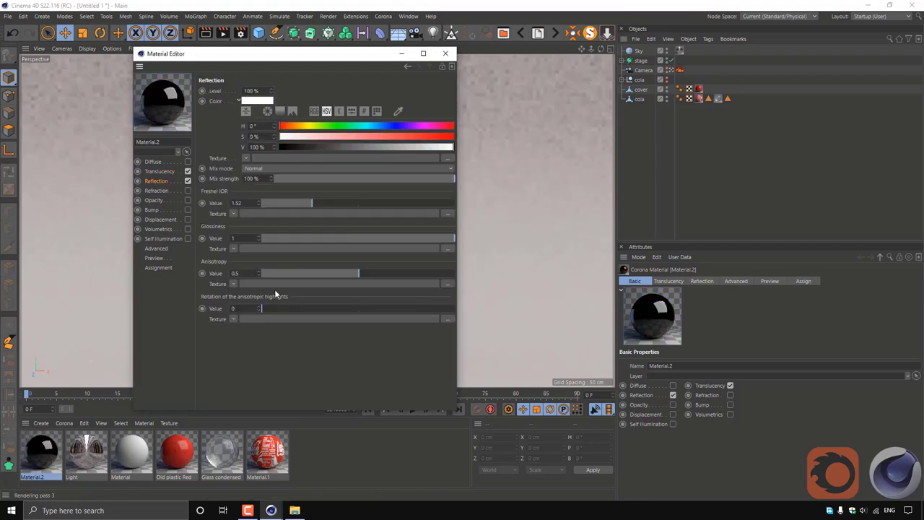
Lower the reflection Fresnel IOR to 1.35 and enable refraction
{"action": "left_click_drag", "start_coordinate": [312, 202], "coordinate": [296, 205]}
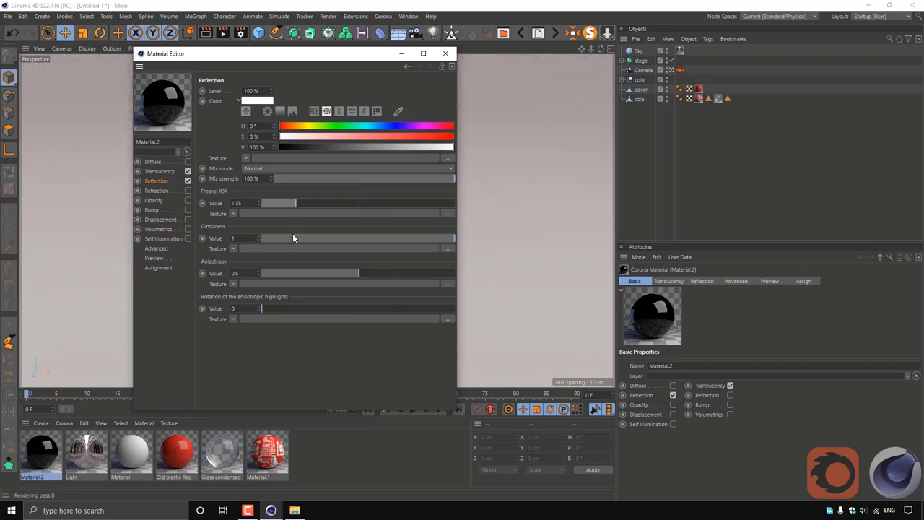
{"action": "left_click", "coordinate": [157, 191]}
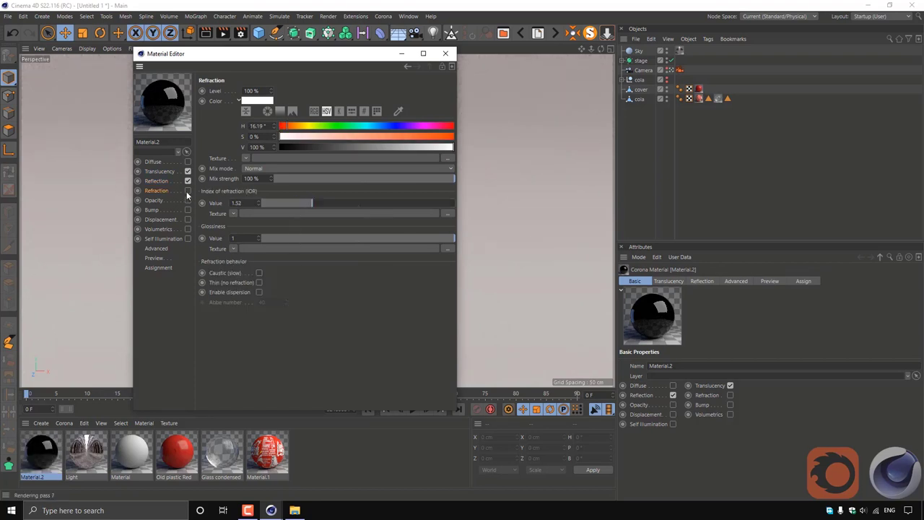
{"action": "left_click", "coordinate": [188, 190]}
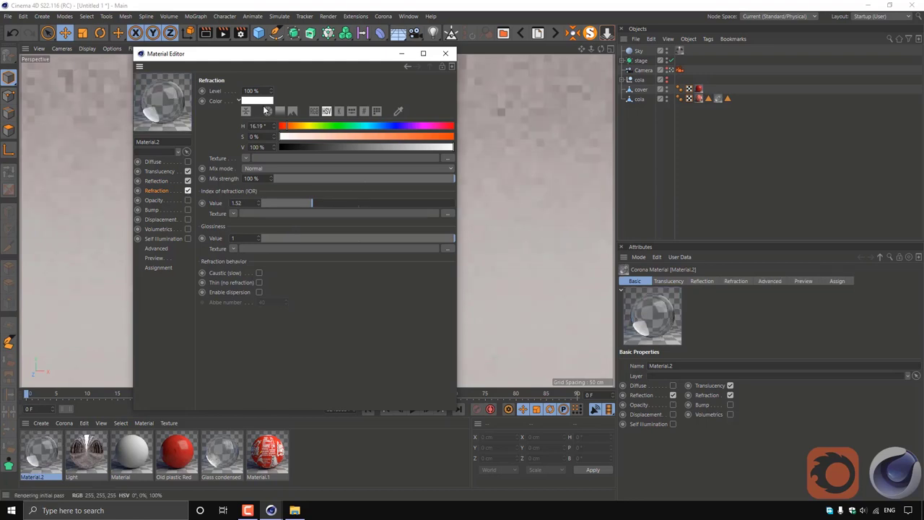
Tint the refraction colour orange, H18 S73 V81
{"action": "left_click", "coordinate": [256, 100]}
{"action": "left_click", "coordinate": [214, 99]}
{"action": "mouse_move", "coordinate": [280, 111]}
{"action": "left_mouse_down"}
{"action": "mouse_move", "coordinate": [317, 111]}
{"action": "mouse_move", "coordinate": [330, 125]}
{"action": "left_mouse_up"}
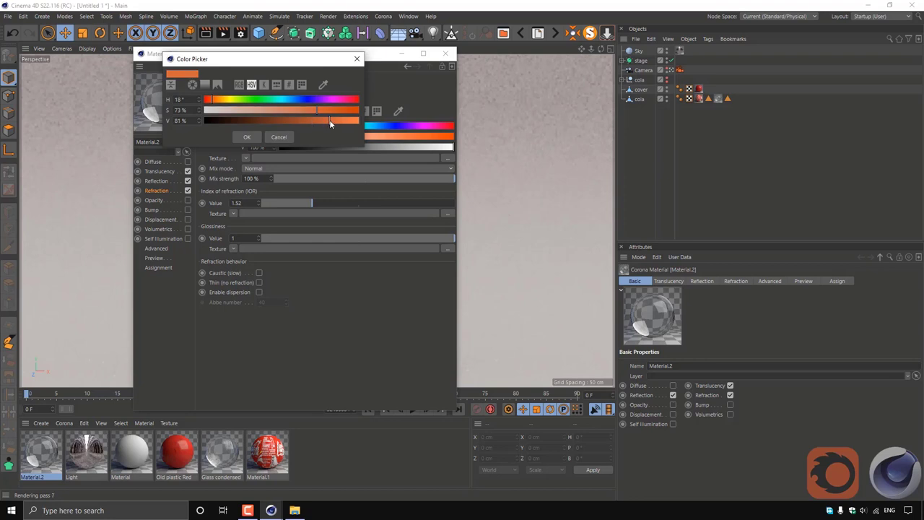
{"action": "left_click", "coordinate": [254, 140]}
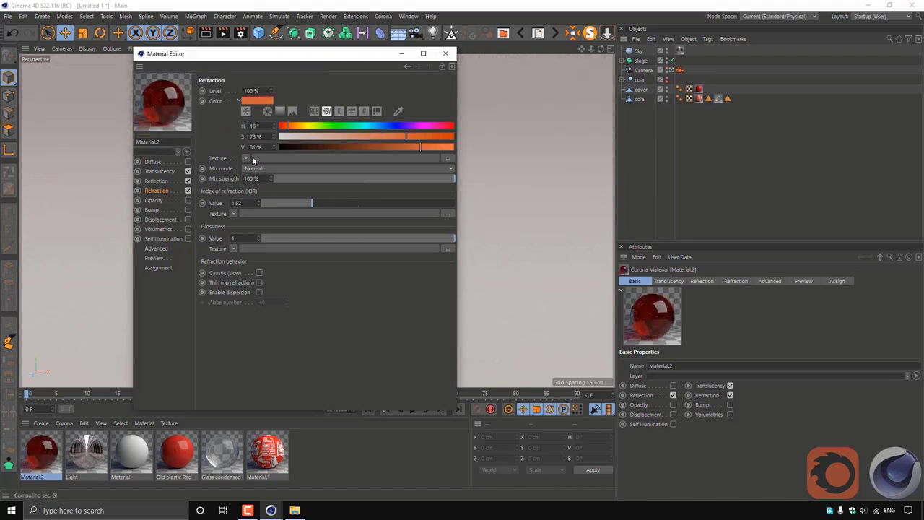
{"action": "left_click", "coordinate": [246, 158]}
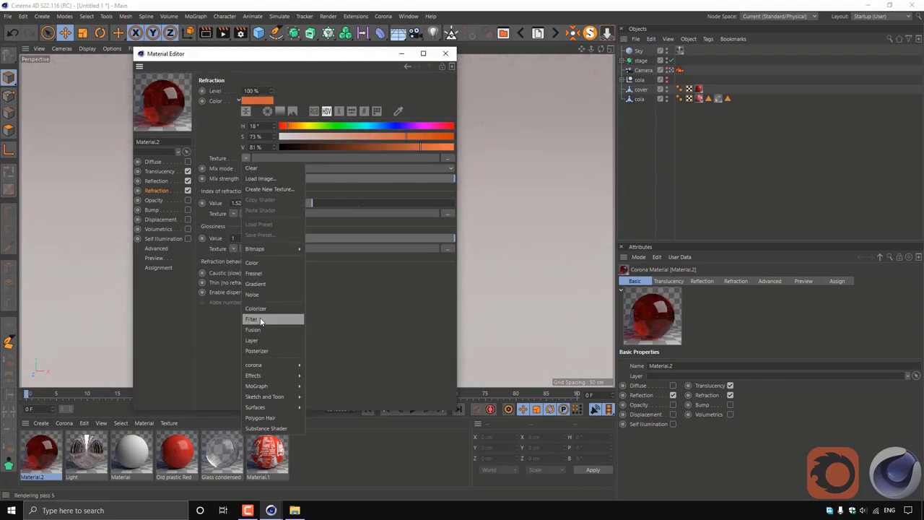
Put a Filter shader holding a Gradient in the refraction texture, with Filter gamma 1.15
{"action": "left_click", "coordinate": [254, 318]}
{"action": "left_click", "coordinate": [252, 181]}
{"action": "left_click", "coordinate": [253, 160]}
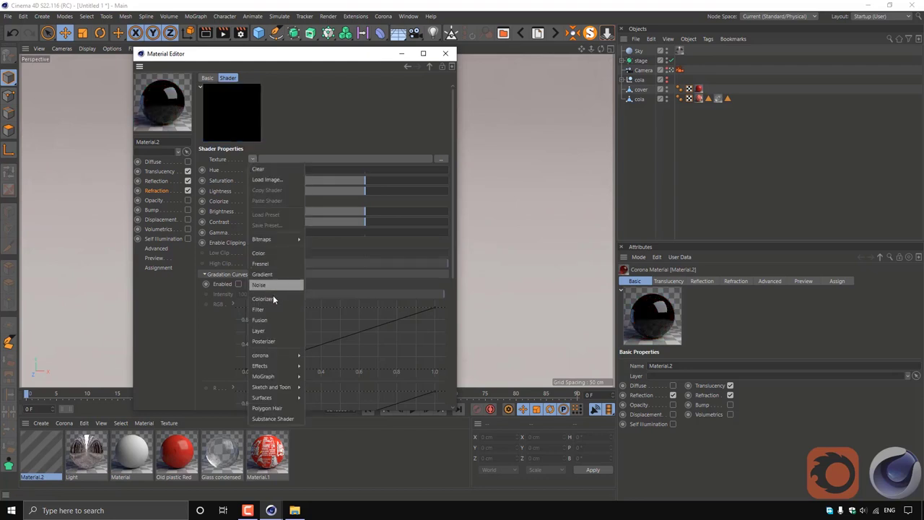
{"action": "left_click", "coordinate": [277, 274]}
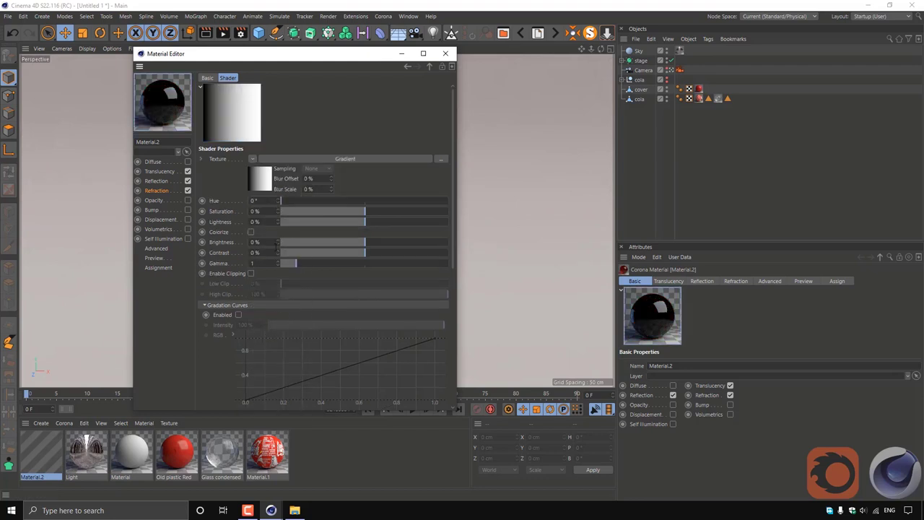
{"action": "left_click", "coordinate": [265, 185]}
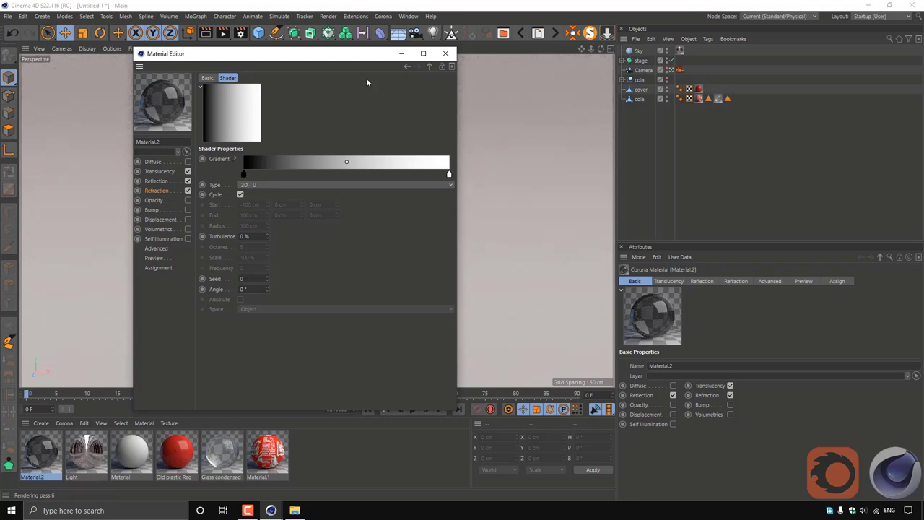
{"action": "left_click", "coordinate": [407, 66]}
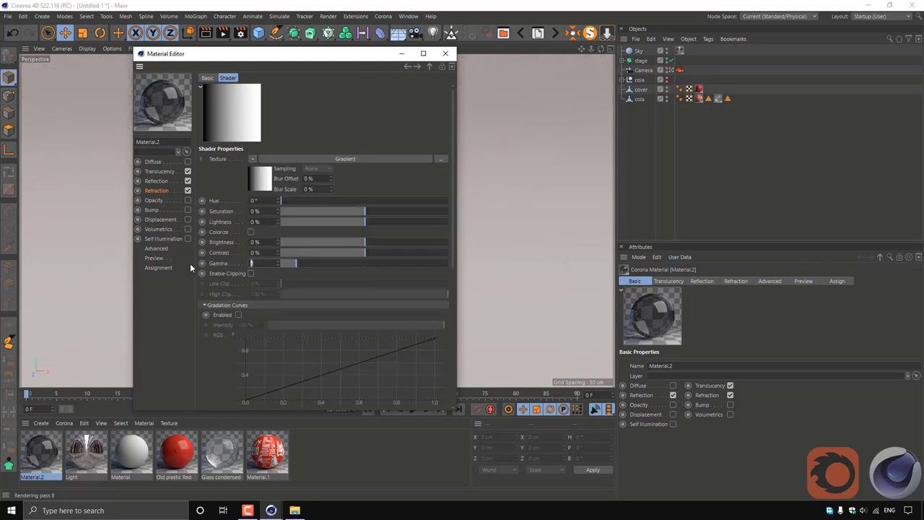
{"action": "key", "text": "BackSpace"}
{"action": "type", "text": ".15"}
{"action": "key", "text": "Return"}
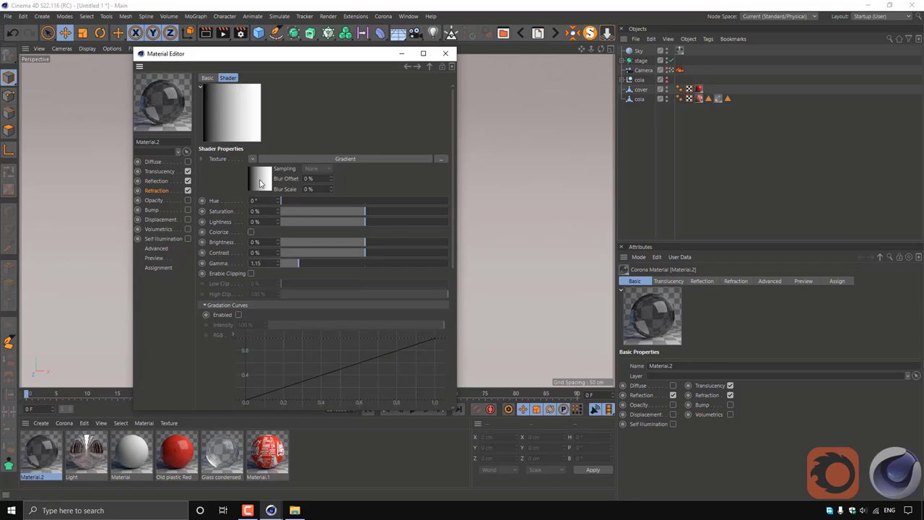
Make the gradient type 2D - V and colour its left knot dark red
{"action": "left_click", "coordinate": [260, 182]}
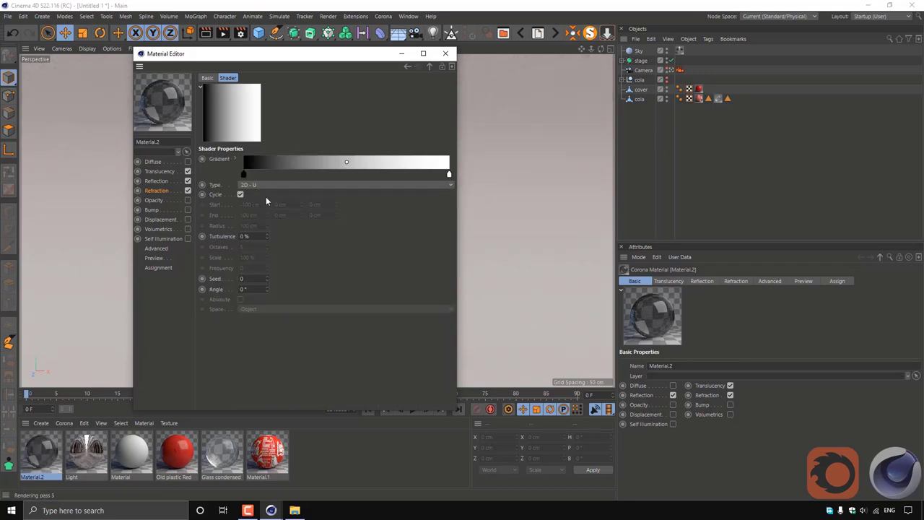
{"action": "left_click", "coordinate": [286, 187]}
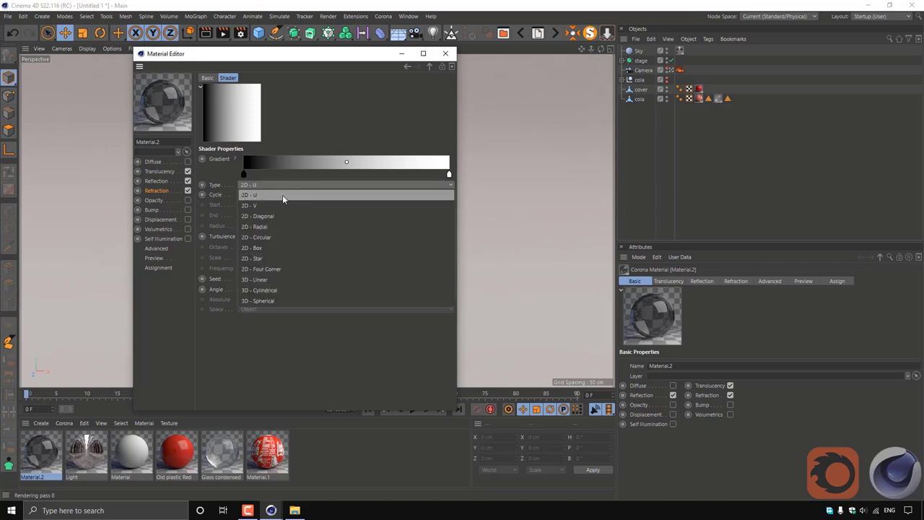
{"action": "left_click", "coordinate": [282, 204]}
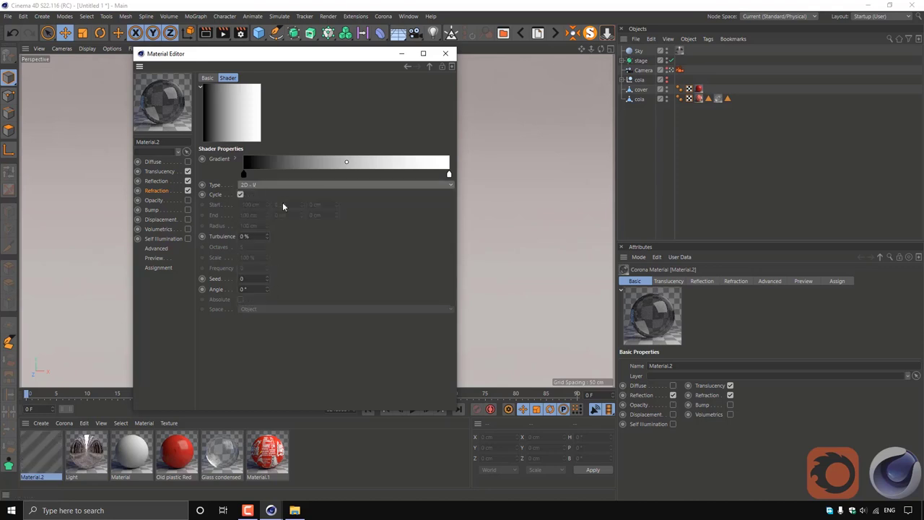
{"action": "double_click", "coordinate": [243, 175]}
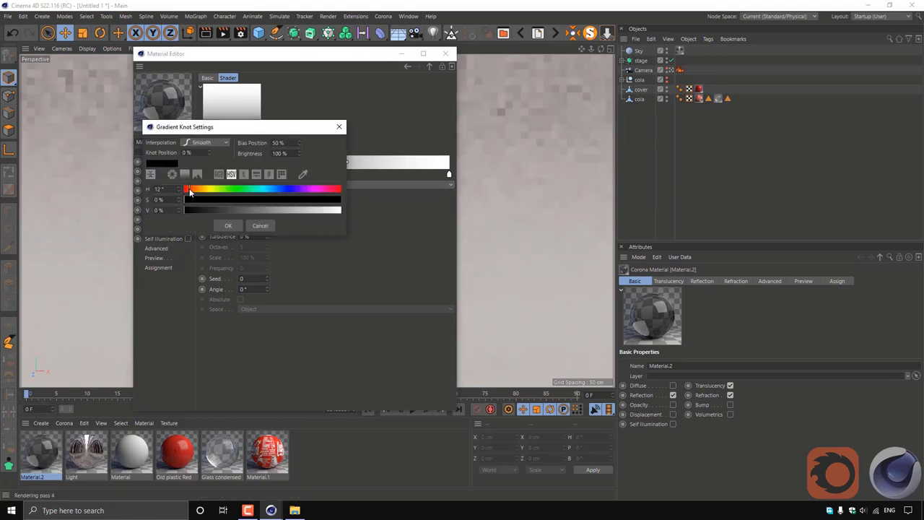
{"action": "left_click_drag", "start_coordinate": [190, 199], "coordinate": [274, 199]}
{"action": "left_click", "coordinate": [249, 210]}
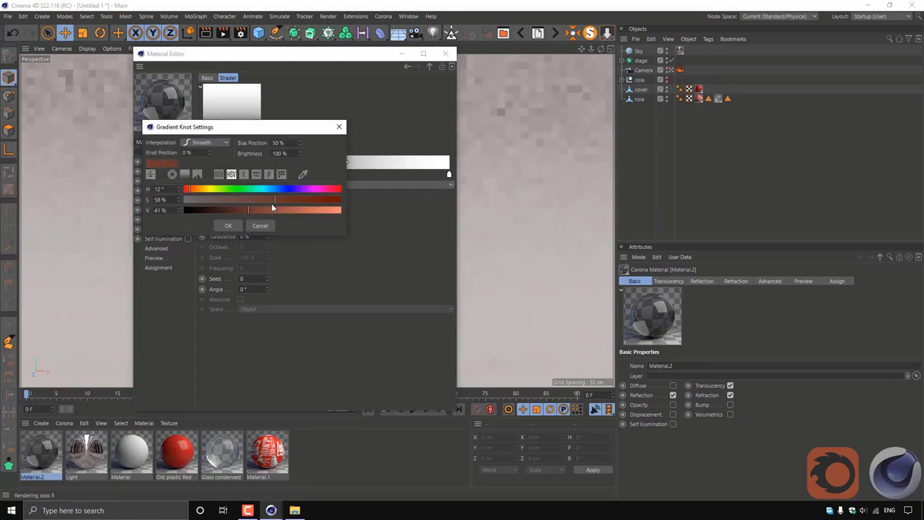
{"action": "left_click", "coordinate": [297, 200]}
{"action": "left_click", "coordinate": [230, 226]}
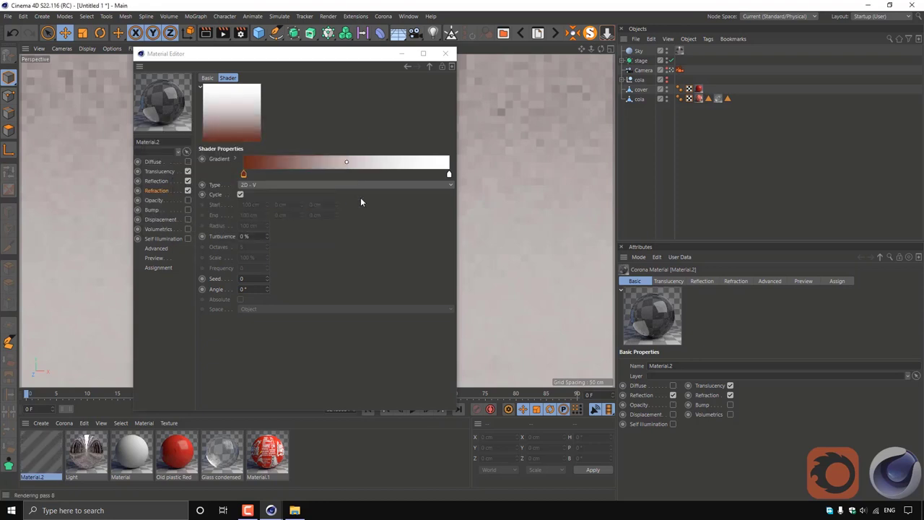
{"action": "left_click", "coordinate": [449, 175]}
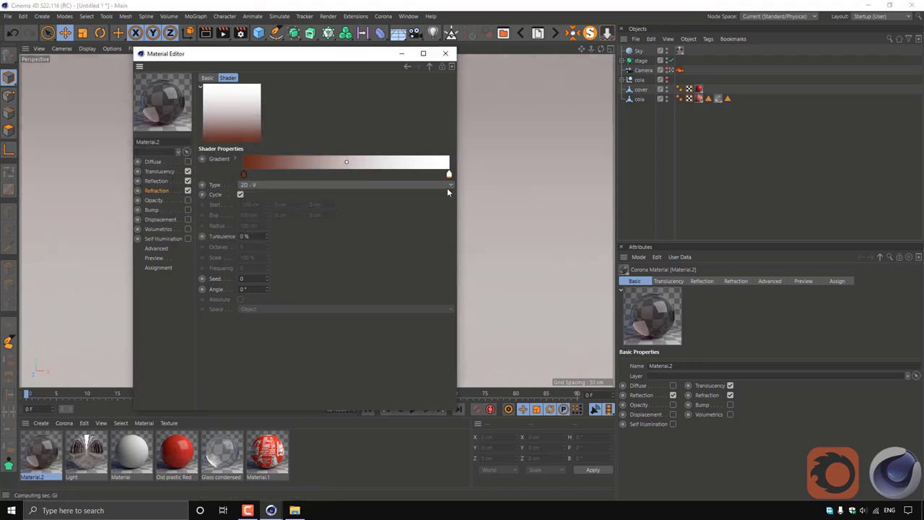
{"action": "key", "text": "ctrl+z"}
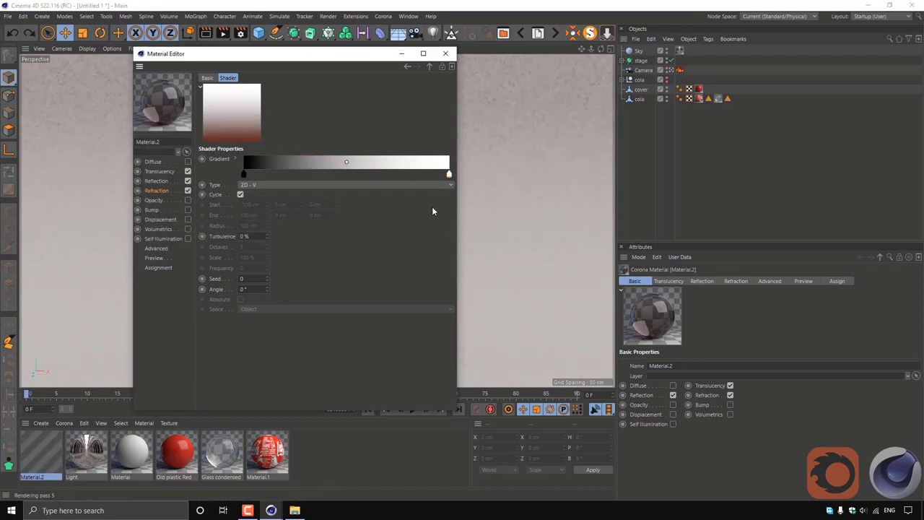
{"action": "double_click", "coordinate": [243, 174]}
{"action": "left_click", "coordinate": [274, 205]}
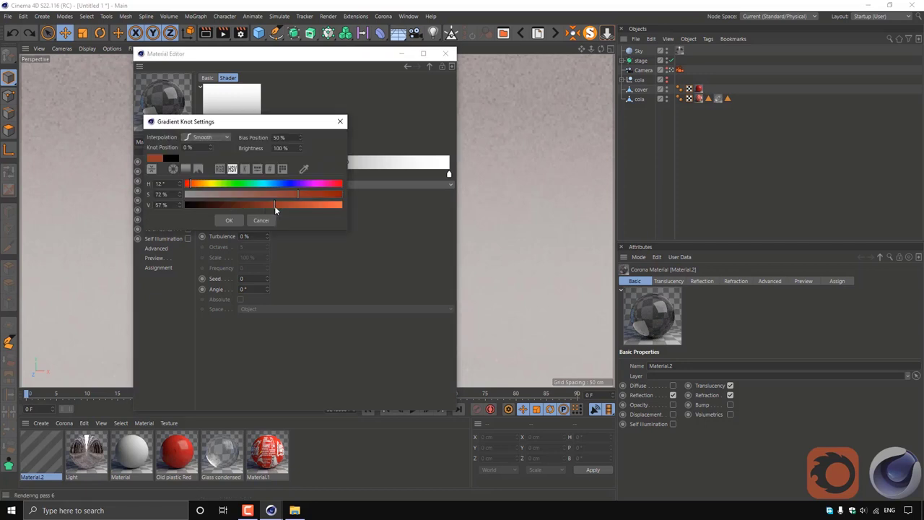
{"action": "left_click", "coordinate": [231, 220]}
Colour the right knot orange, turn off Cycle, and set turbulence to 12%
{"action": "double_click", "coordinate": [448, 175]}
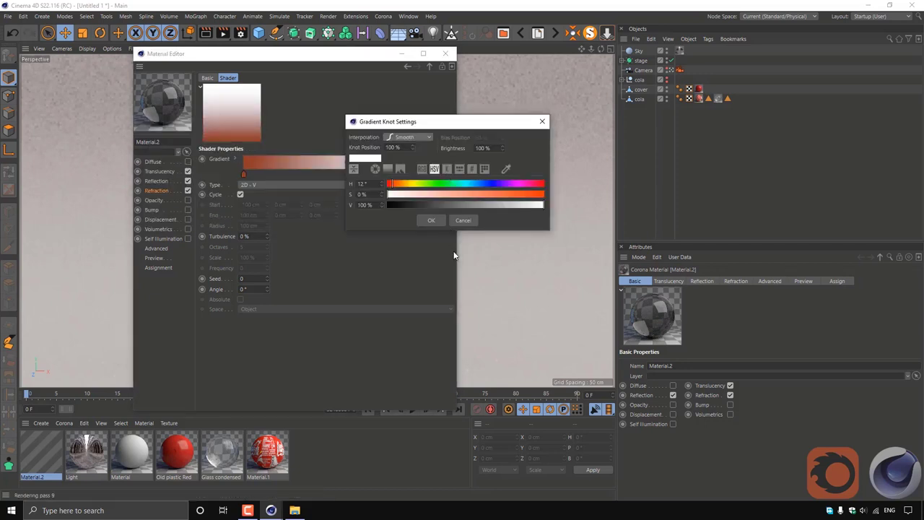
{"action": "left_click_drag", "start_coordinate": [407, 186], "coordinate": [400, 185]}
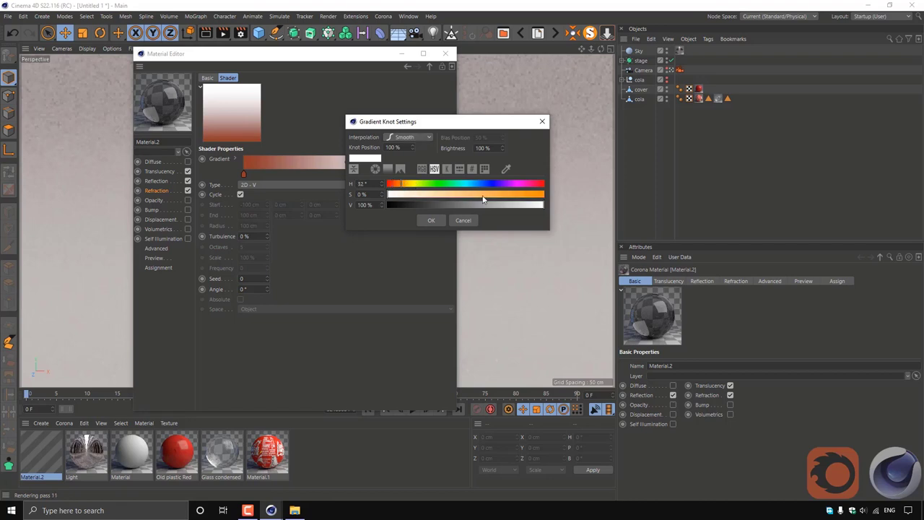
{"action": "left_click", "coordinate": [504, 193]}
{"action": "left_click", "coordinate": [505, 205]}
{"action": "left_click", "coordinate": [431, 221]}
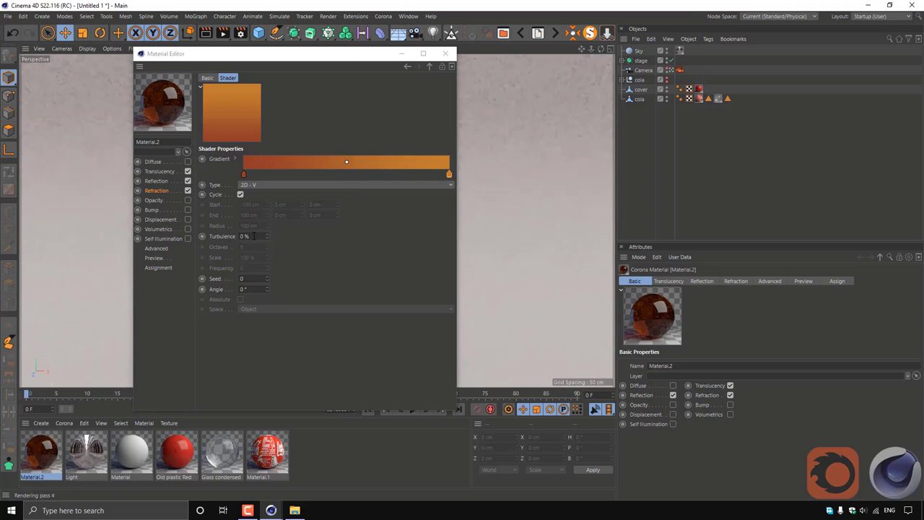
{"action": "left_click", "coordinate": [240, 194]}
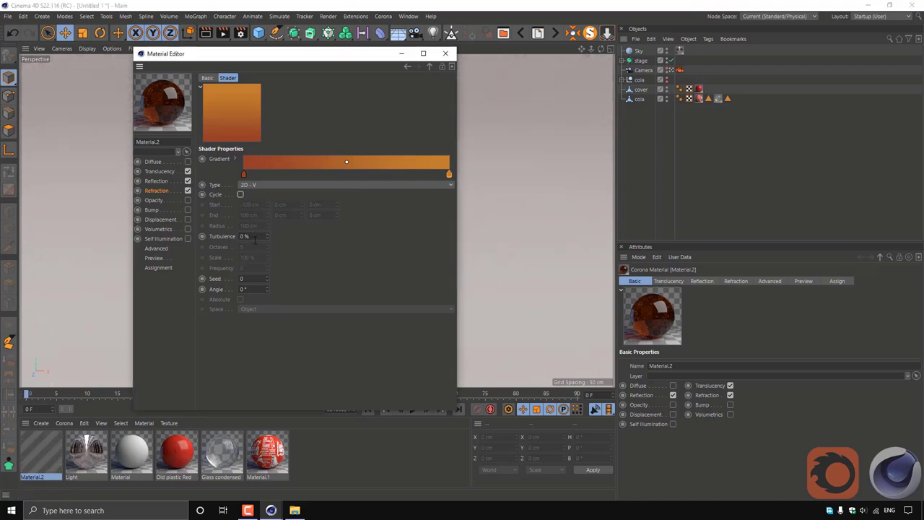
{"action": "type", "text": "12"}
{"action": "key", "text": "Return"}
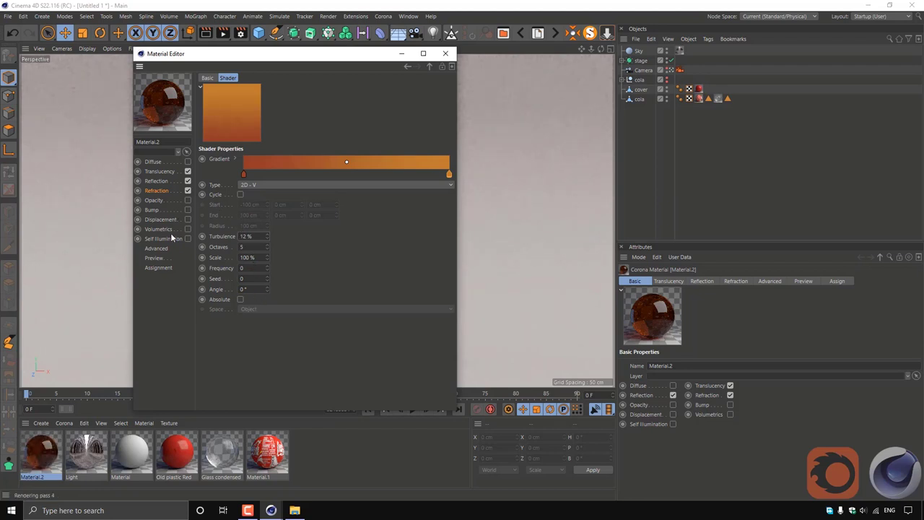
Enable bump with a Cloud texture at 1% strength
{"action": "left_click", "coordinate": [187, 210]}
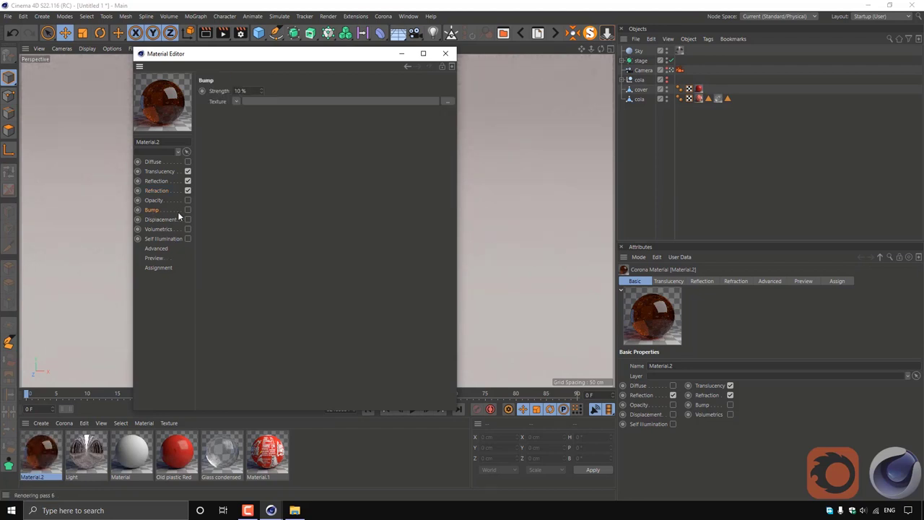
{"action": "left_click", "coordinate": [235, 101]}
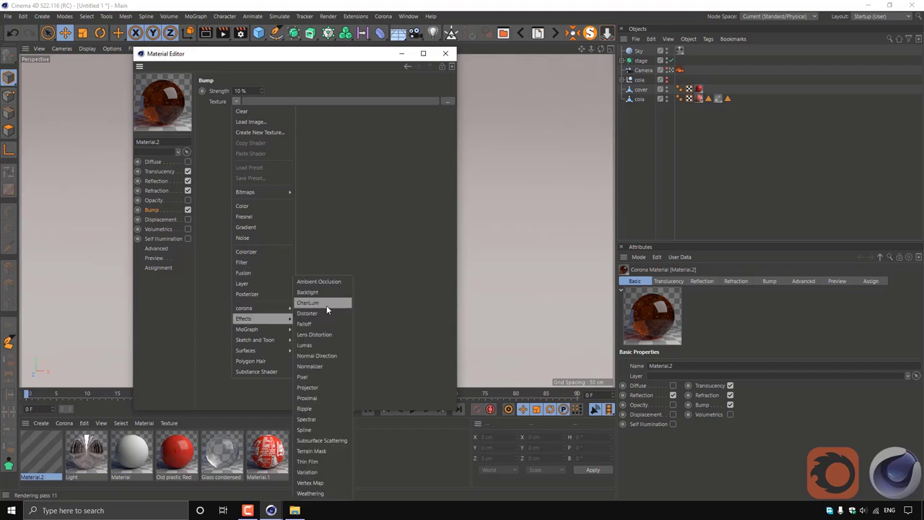
{"action": "mouse_move", "coordinate": [246, 351]}
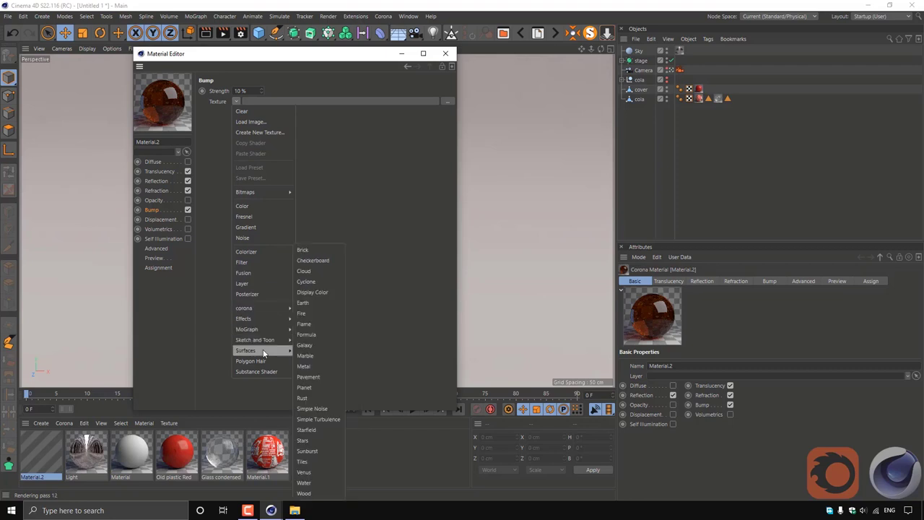
{"action": "left_click", "coordinate": [329, 280]}
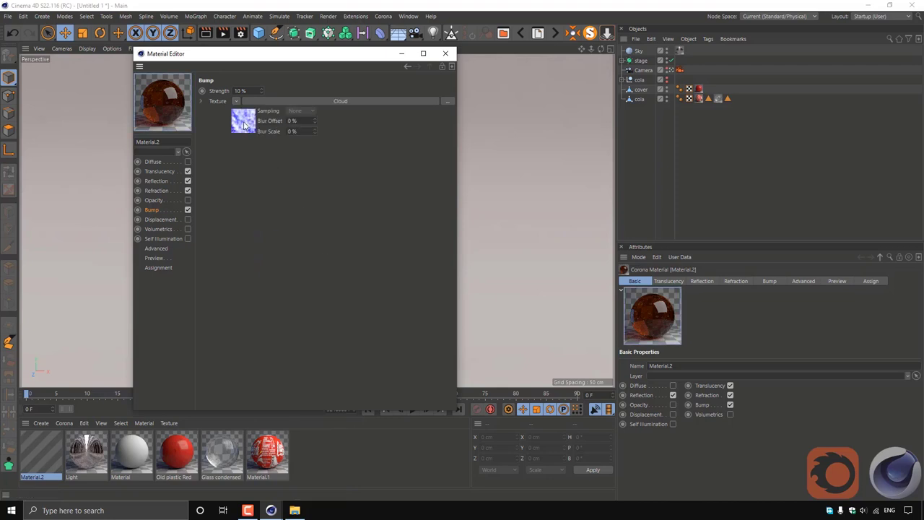
{"action": "double_click", "coordinate": [240, 91]}
{"action": "key", "text": "BackSpace"}
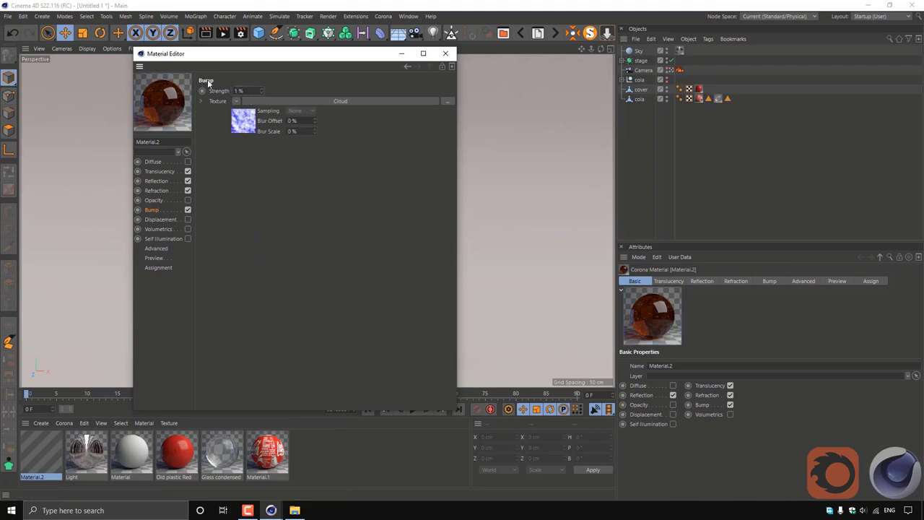
Change the Cloud shader's left colour knot from blue to black
{"action": "left_click", "coordinate": [246, 120]}
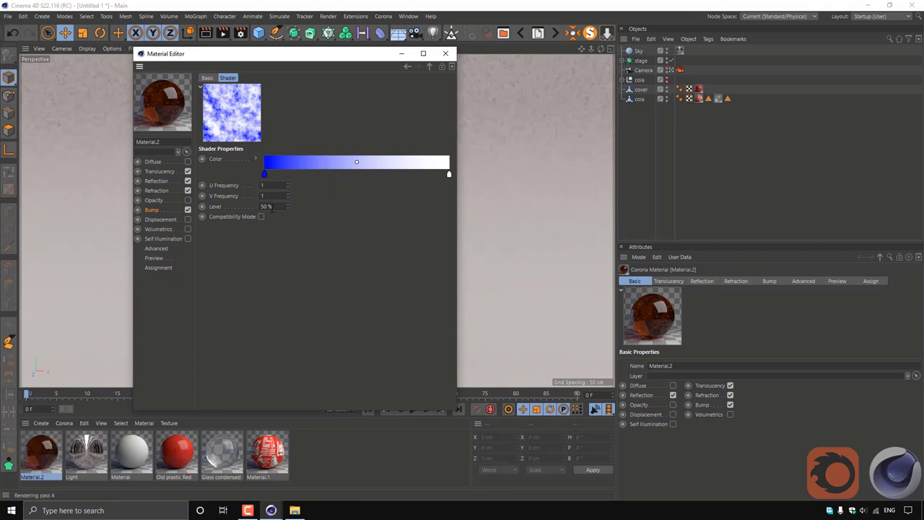
{"action": "double_click", "coordinate": [265, 174]}
{"action": "left_click_drag", "start_coordinate": [358, 205], "coordinate": [206, 205]}
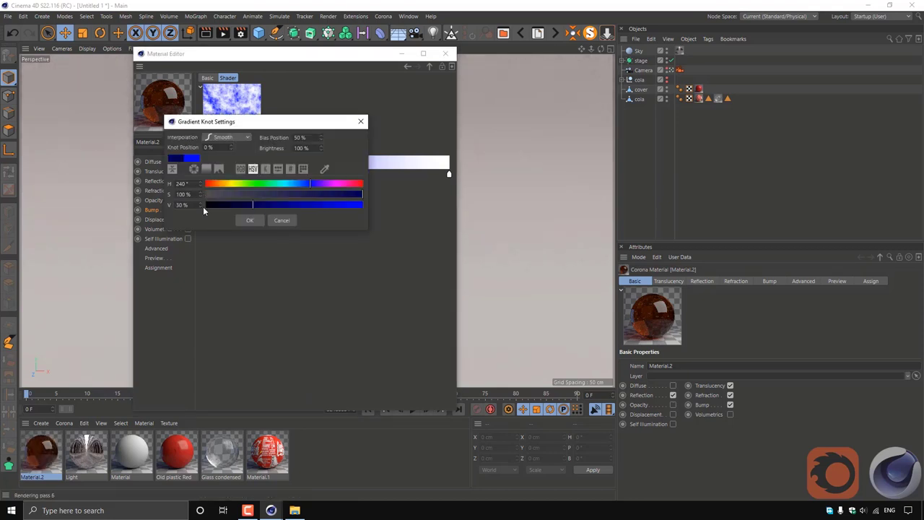
{"action": "left_click", "coordinate": [247, 220]}
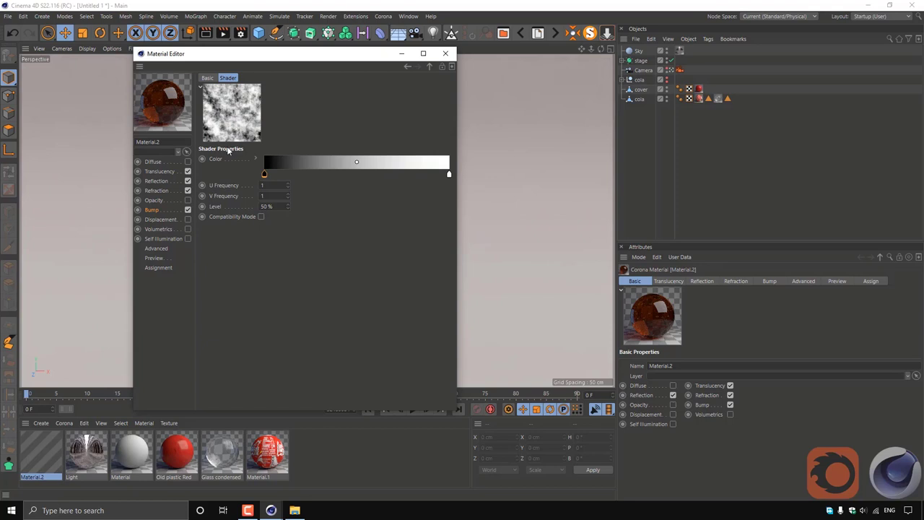
Load the bubbles image into the refraction IOR texture
{"action": "left_click", "coordinate": [157, 191]}
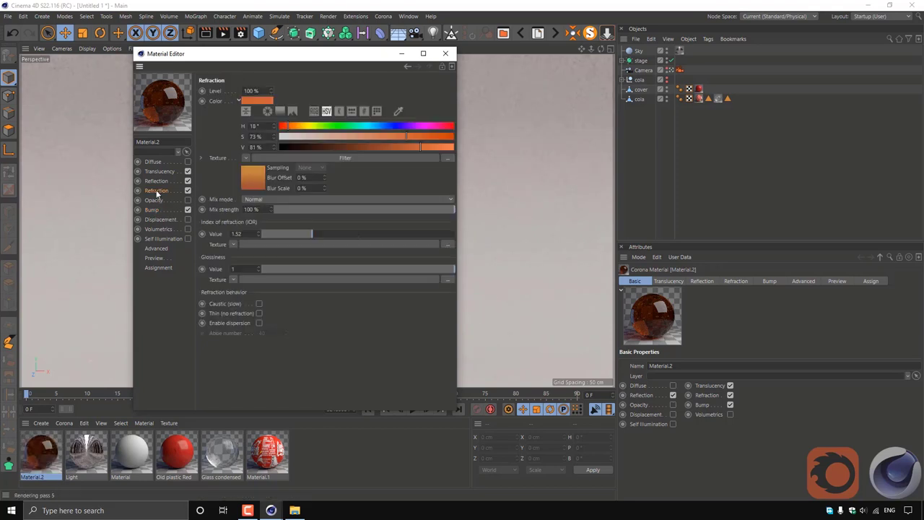
{"action": "left_click", "coordinate": [157, 182]}
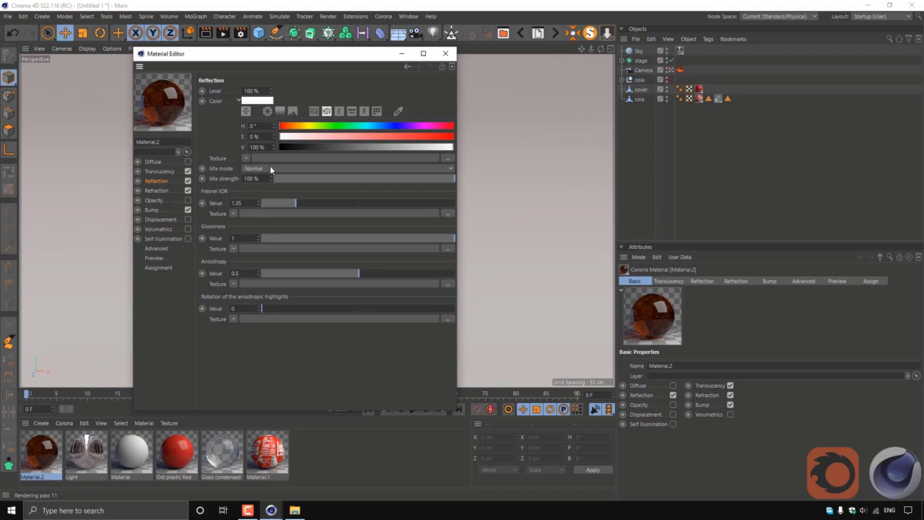
{"action": "left_click", "coordinate": [160, 190]}
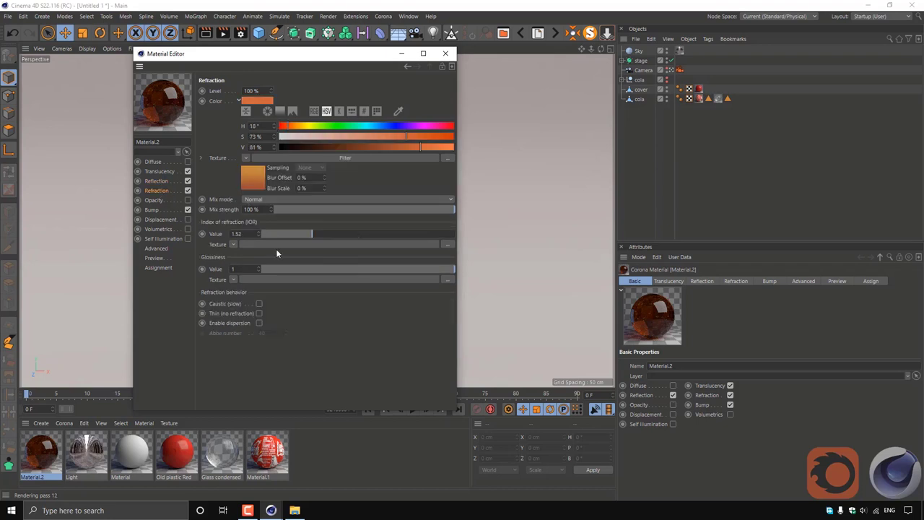
{"action": "left_click", "coordinate": [446, 244]}
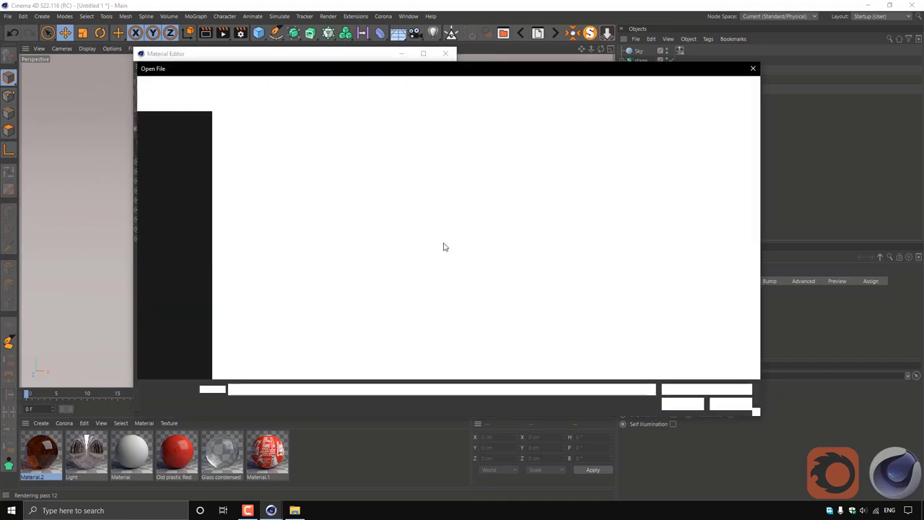
{"action": "double_click", "coordinate": [492, 160]}
{"action": "left_click", "coordinate": [530, 299]}
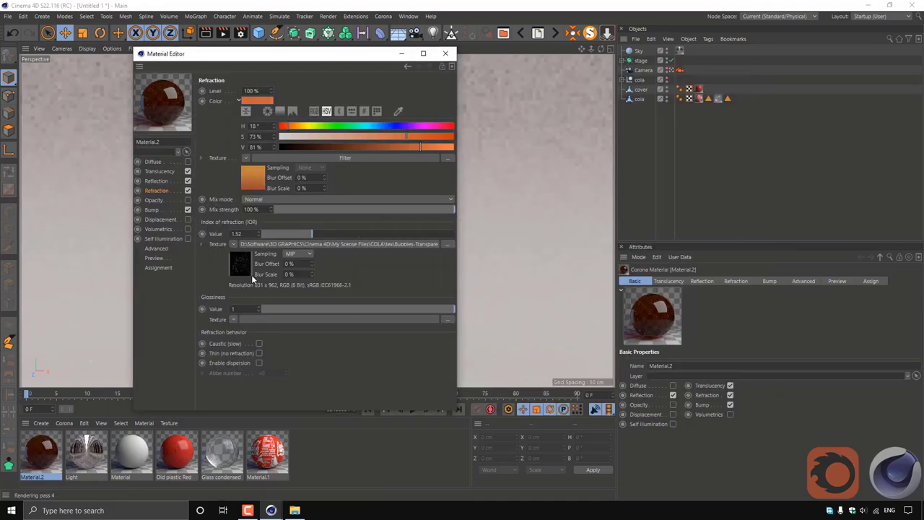
Set the refraction IOR to 1.35, enable slow caustics, and close the material editor
{"action": "left_click", "coordinate": [235, 233]}
{"action": "key", "text": "BackSpace"}
{"action": "key", "text": "BackSpace"}
{"action": "type", "text": "3"}
{"action": "type", "text": "5"}
{"action": "key", "text": "Return"}
{"action": "left_click", "coordinate": [259, 344]}
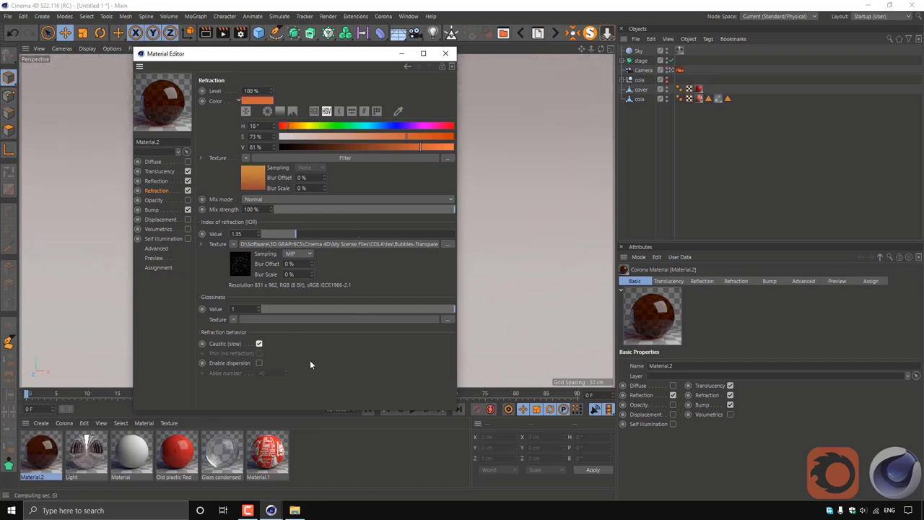
{"action": "left_click", "coordinate": [157, 182]}
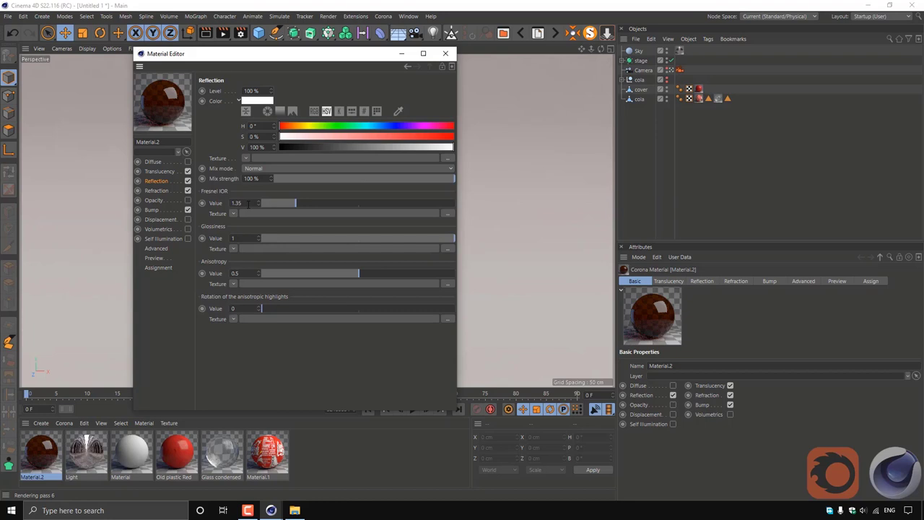
{"action": "left_click", "coordinate": [445, 54]}
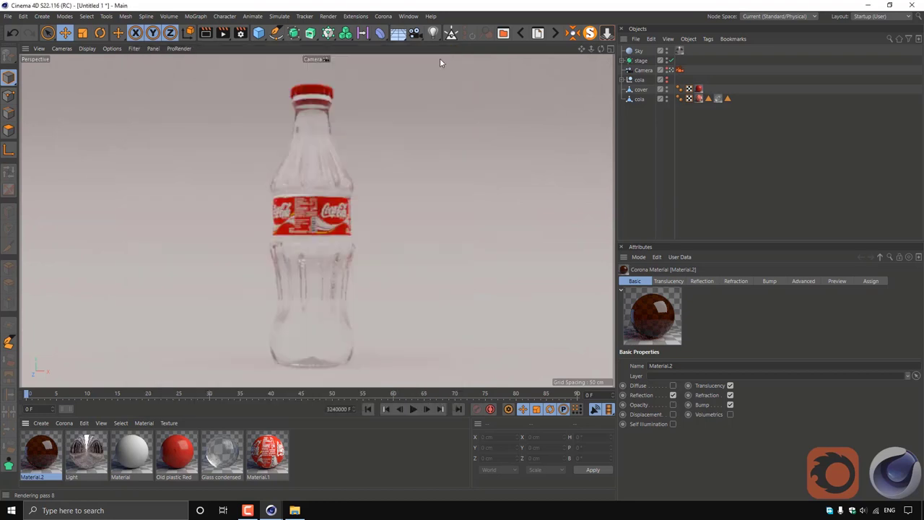
Duplicate the cola bottle as cola.1, scale it down slightly, and switch to polygon mode
{"action": "left_click", "coordinate": [641, 100]}
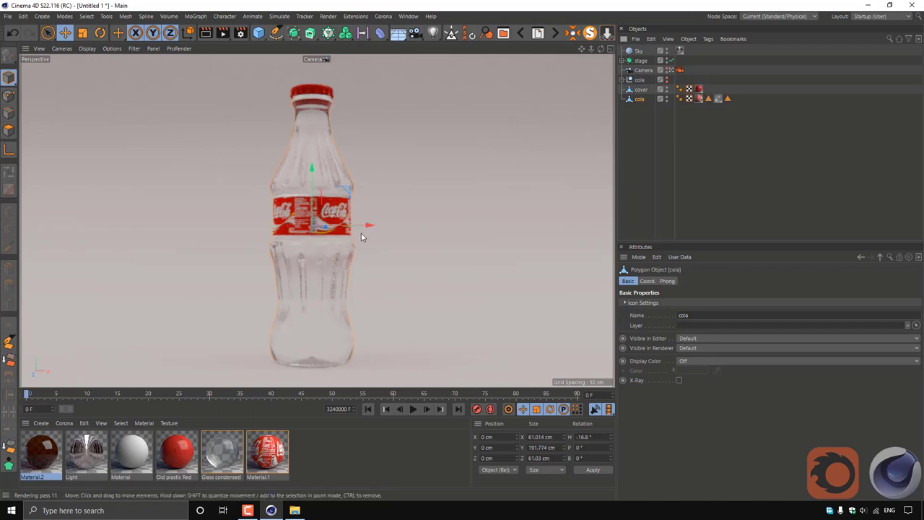
{"action": "key", "text": "ctrl+c"}
{"action": "key", "text": "ctrl+v"}
{"action": "key", "text": "t"}
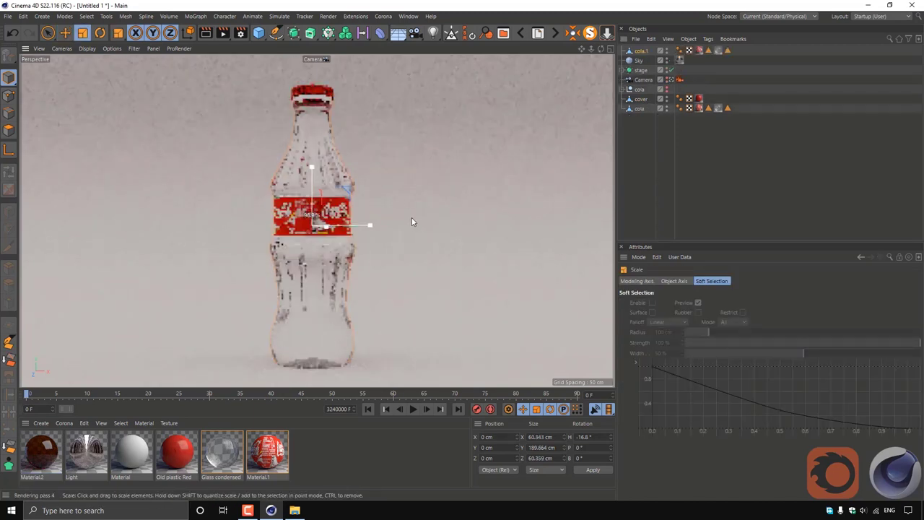
{"action": "left_click_drag", "start_coordinate": [412, 222], "coordinate": [410, 223]}
{"action": "left_click", "coordinate": [9, 130]}
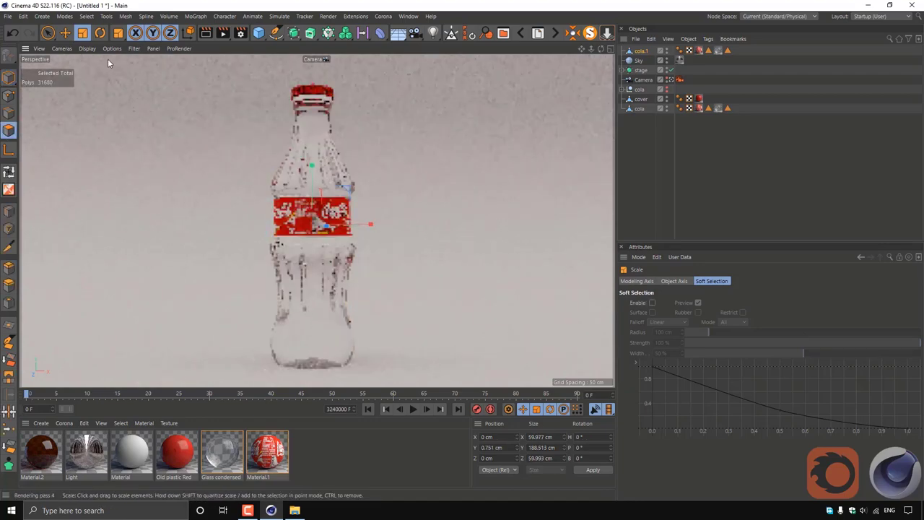
In the maximised Front view, box-select the bottle-top points, then clear the selection
{"action": "key", "text": "F5"}
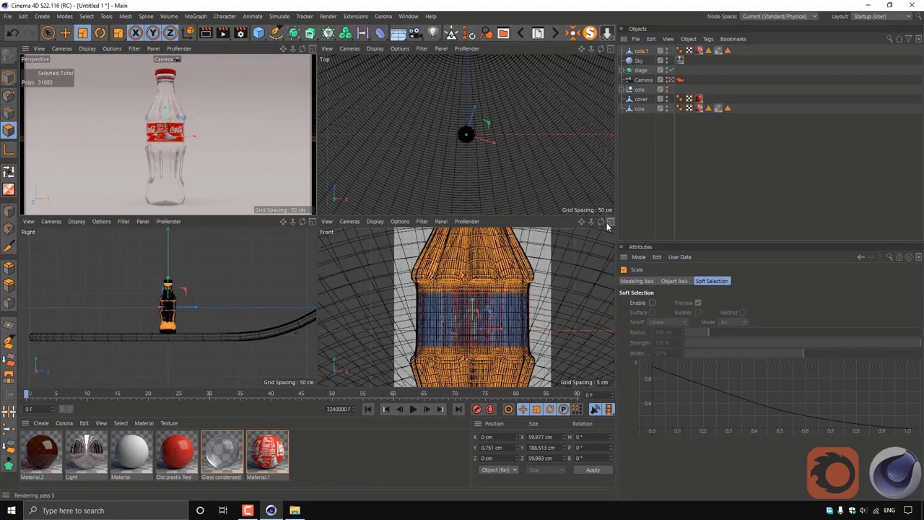
{"action": "key", "text": "F4"}
{"action": "scroll", "coordinate": [420, 196], "scroll_direction": "down", "scroll_amount": 5}
{"action": "scroll", "coordinate": [39, 79], "scroll_direction": "up", "scroll_amount": 1}
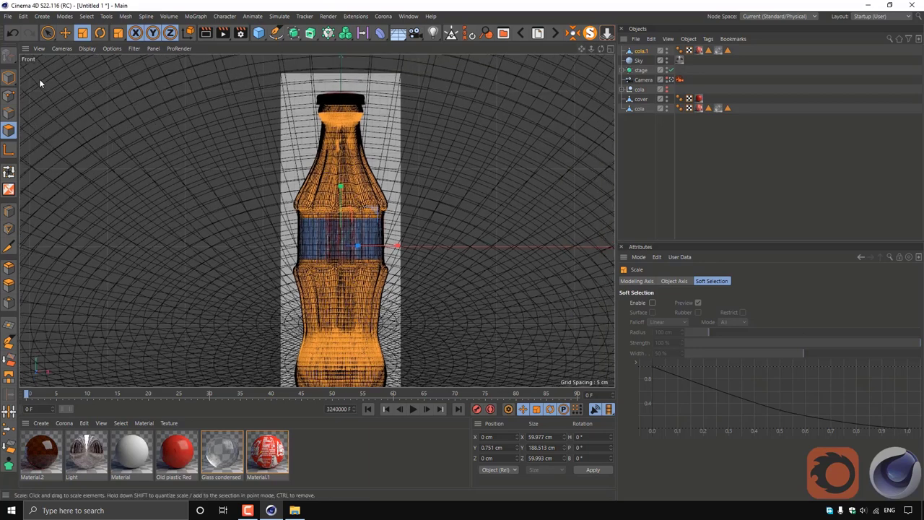
{"action": "left_click_drag", "start_coordinate": [46, 37], "coordinate": [101, 70]}
{"action": "left_click_drag", "start_coordinate": [460, 81], "coordinate": [245, 173]}
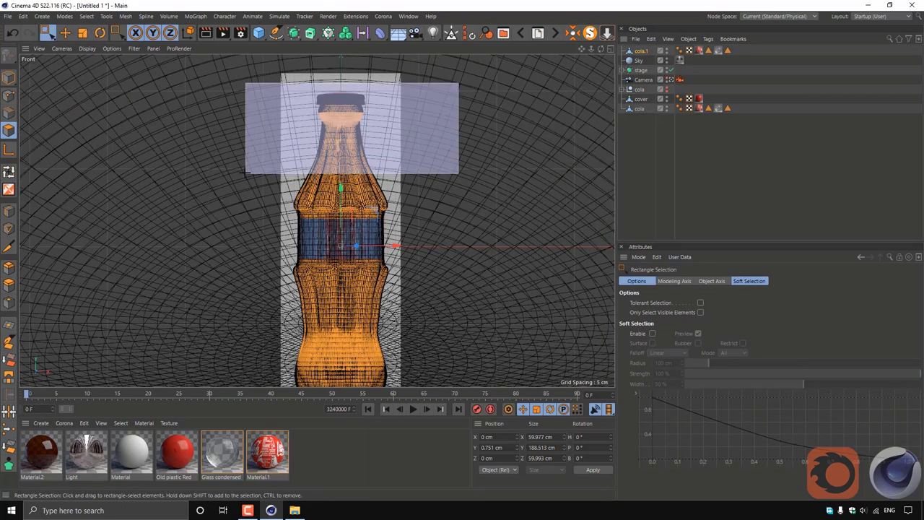
{"action": "left_click", "coordinate": [245, 172]}
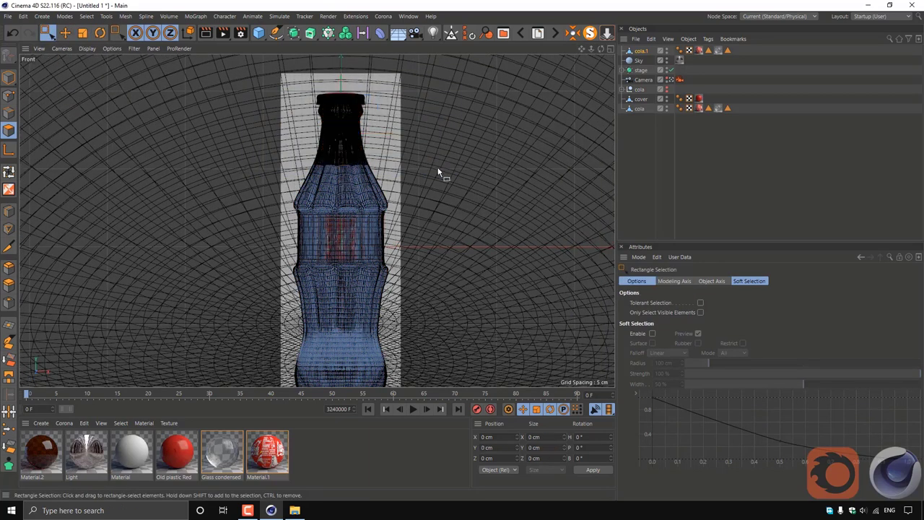
Apply Material.2 to cola.1, return to Perspective, and start Corona interactive viewport rendering
{"action": "left_click_drag", "start_coordinate": [751, 45], "coordinate": [699, 58]}
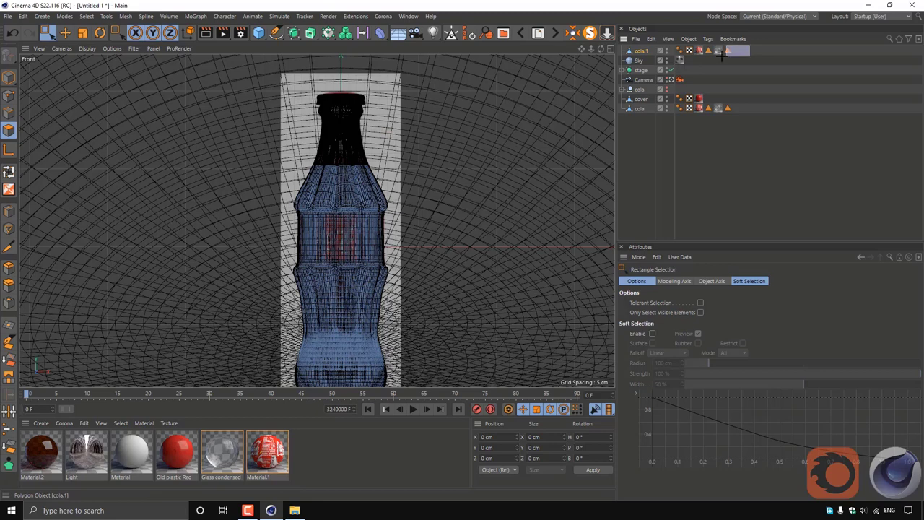
{"action": "left_click", "coordinate": [640, 50]}
{"action": "left_click_drag", "start_coordinate": [641, 54], "coordinate": [641, 52]}
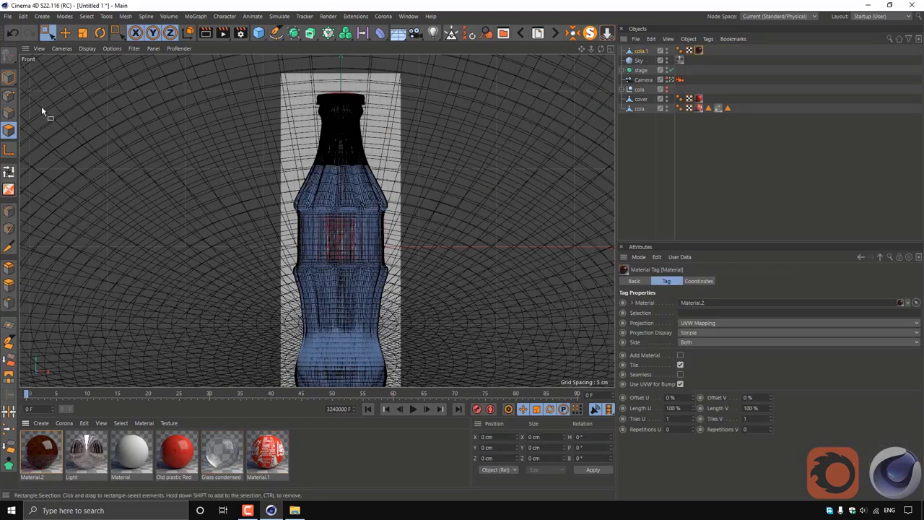
{"action": "left_click", "coordinate": [619, 57]}
{"action": "middle_click", "coordinate": [400, 72]}
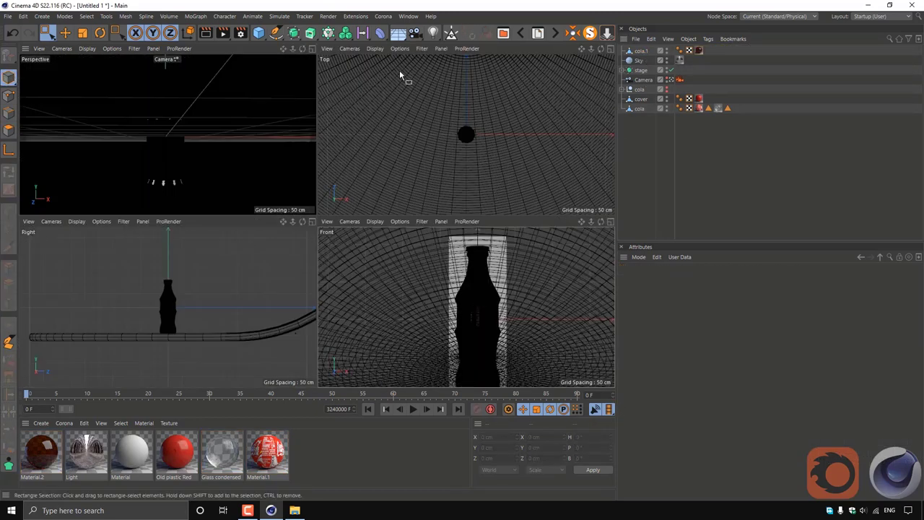
{"action": "middle_click", "coordinate": [313, 55]}
{"action": "left_click", "coordinate": [384, 16]}
{"action": "left_click", "coordinate": [408, 155]}
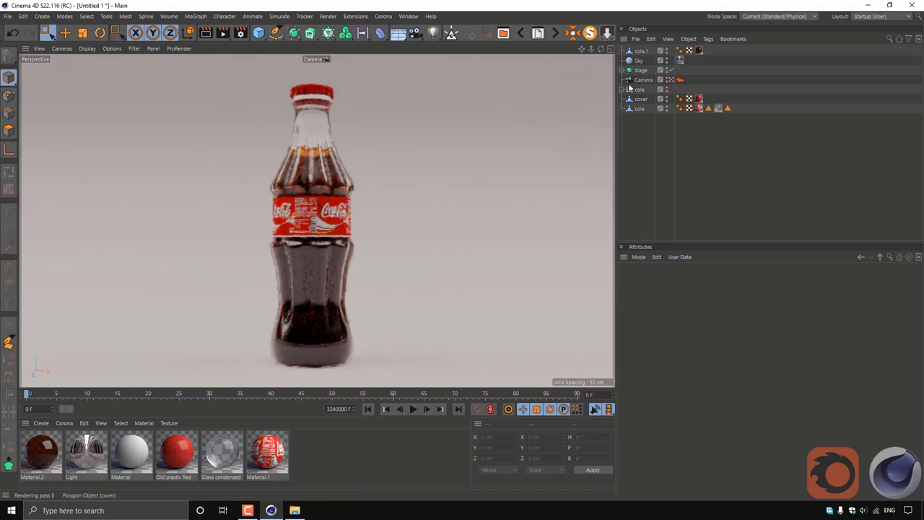
Group cover, cola and cola.1 under a null named COLA
{"action": "left_click_drag", "start_coordinate": [639, 50], "coordinate": [640, 112]}
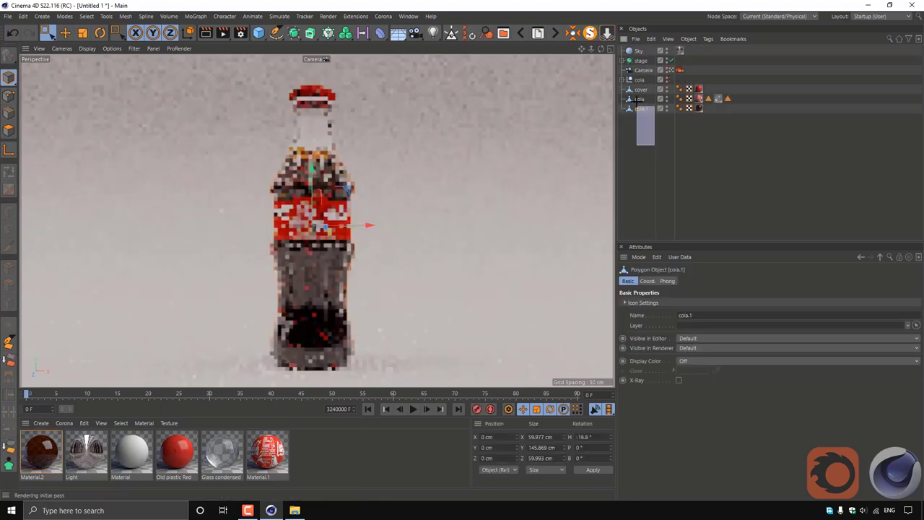
{"action": "left_click", "coordinate": [640, 89], "text": "shift"}
{"action": "right_click", "coordinate": [641, 99]}
{"action": "left_click", "coordinate": [690, 388]}
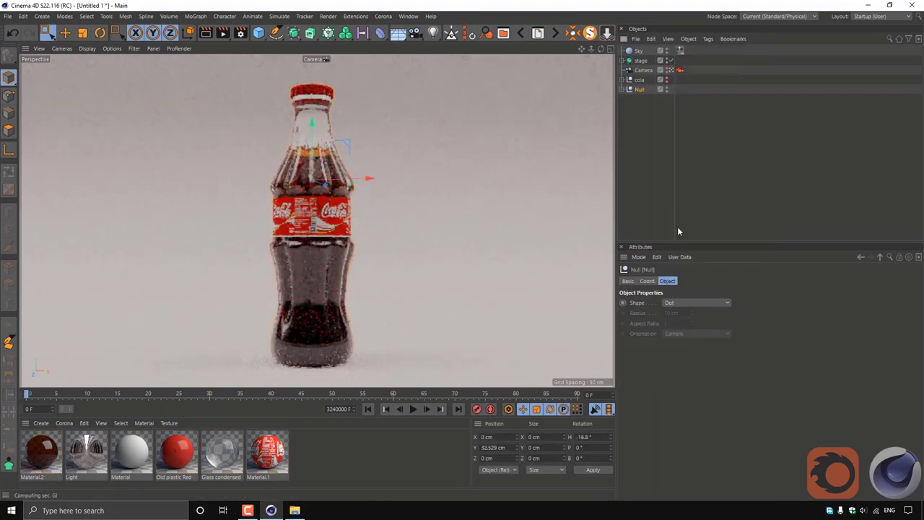
{"action": "double_click", "coordinate": [639, 89]}
{"action": "type", "text": "COLA"}
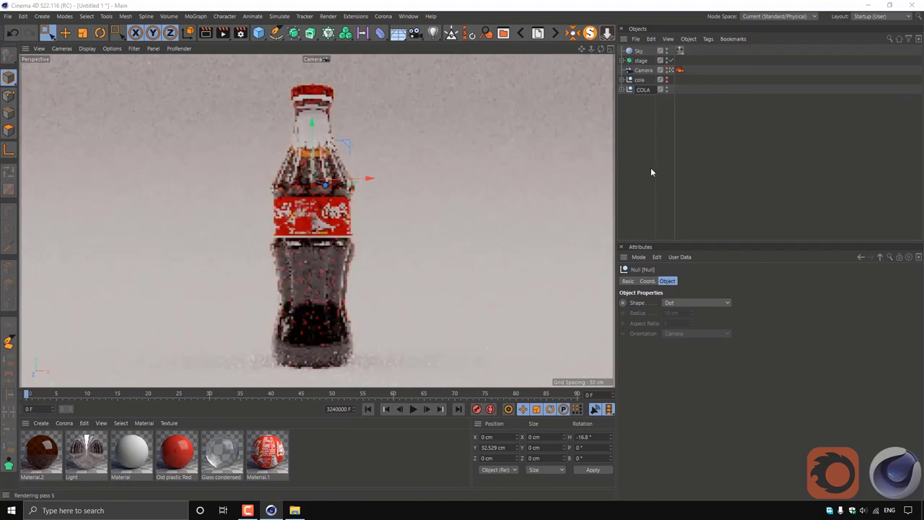
Rename the liquid material Material.2 to Cola
{"action": "left_click", "coordinate": [65, 33]}
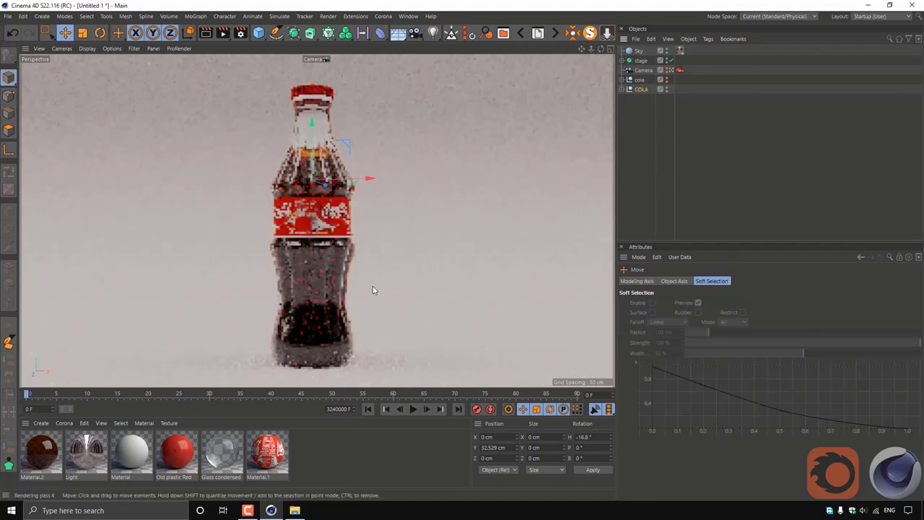
{"action": "left_click", "coordinate": [41, 451]}
{"action": "type", "text": "Col"}
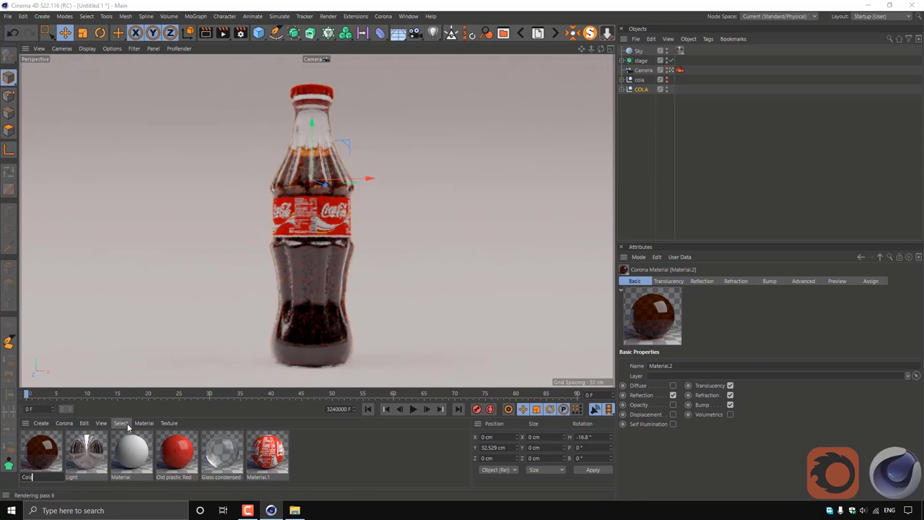
{"action": "type", "text": "a"}
{"action": "key", "text": "Return"}
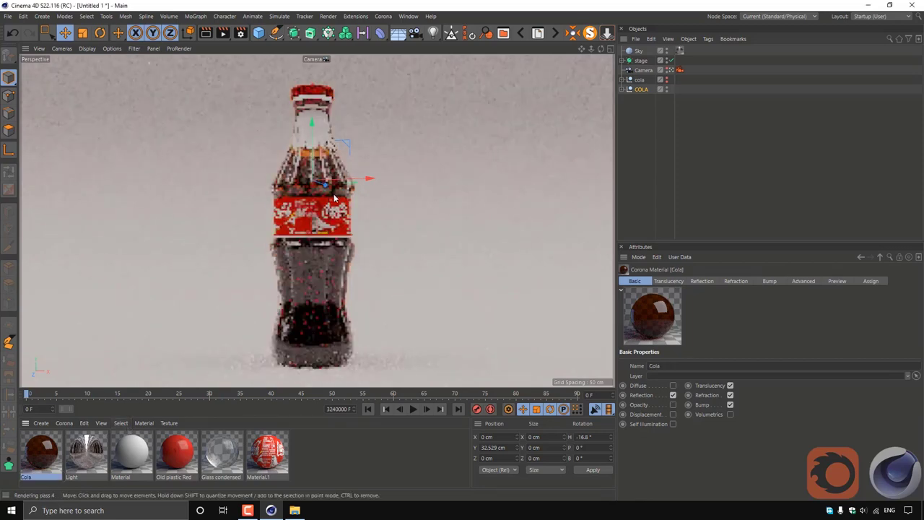
Duplicate the COLA bottle into copies on both sides of the original, then stop the interactive render
{"action": "mouse_move", "coordinate": [329, 185]}
{"action": "left_mouse_down", "text": "ctrl"}
{"action": "mouse_move", "coordinate": [479, 207]}
{"action": "mouse_move", "coordinate": [275, 207]}
{"action": "left_mouse_up", "text": "ctrl"}
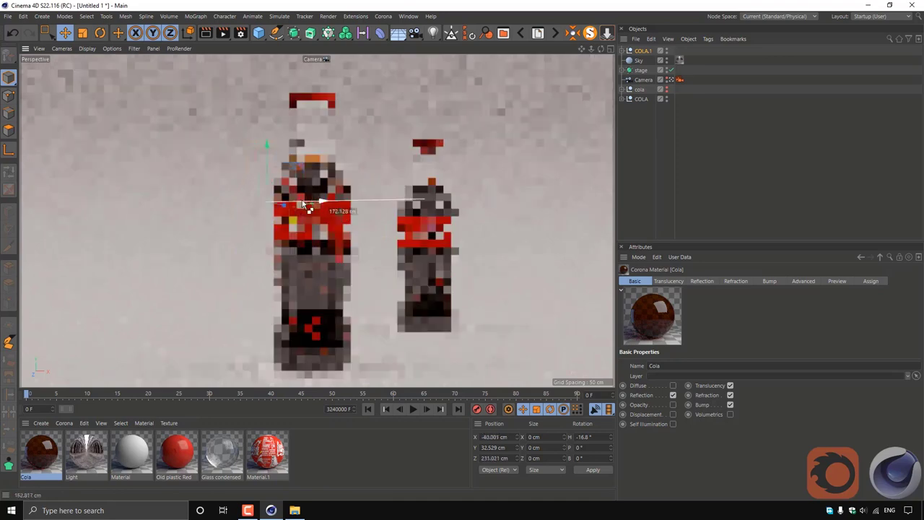
{"action": "left_click", "coordinate": [415, 209]}
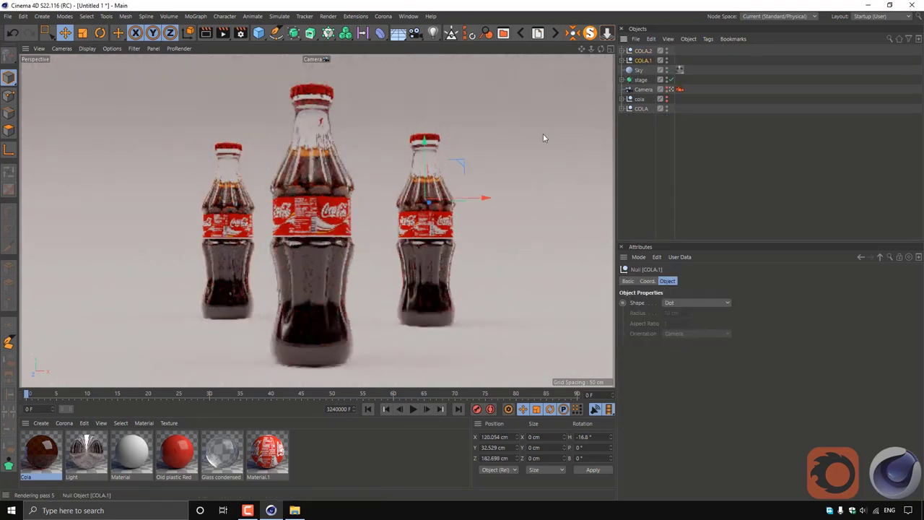
{"action": "left_click_drag", "start_coordinate": [475, 200], "coordinate": [458, 201]}
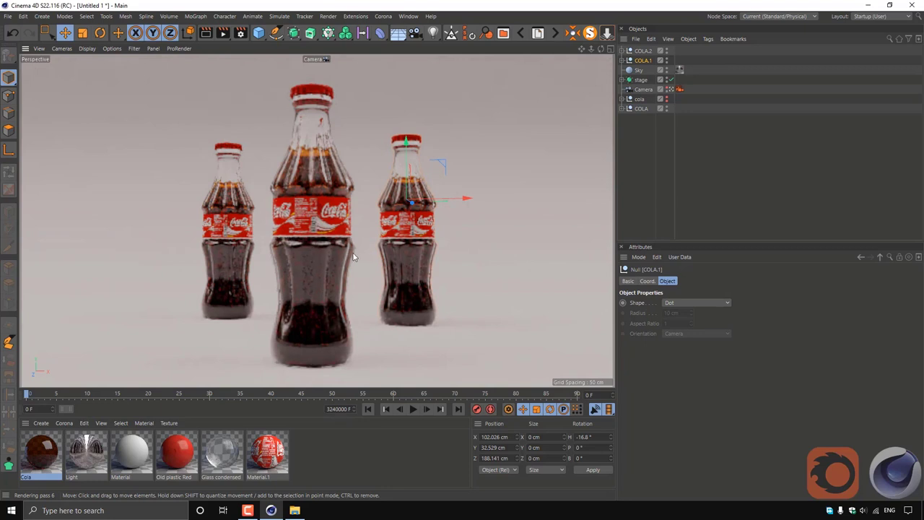
{"action": "left_click", "coordinate": [206, 33]}
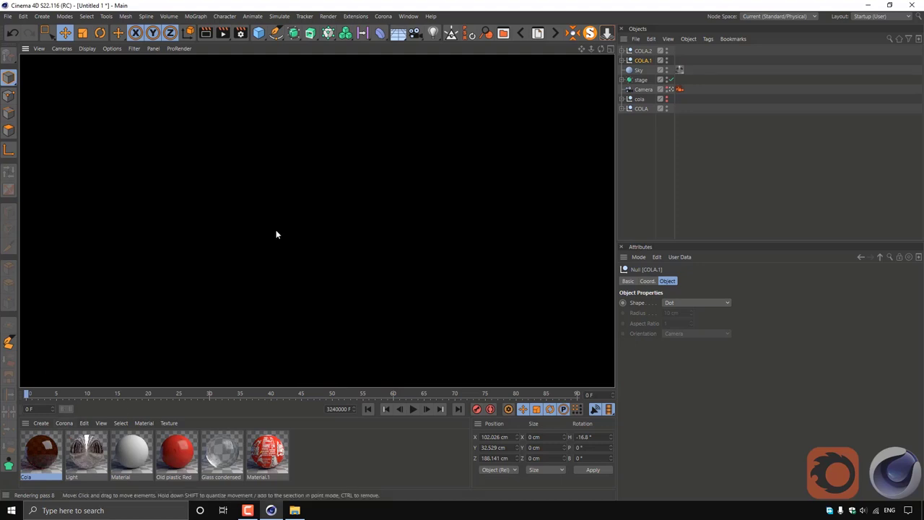
Turn on Corona's Interactive viewport render from the Corona menu
{"action": "left_click", "coordinate": [383, 15]}
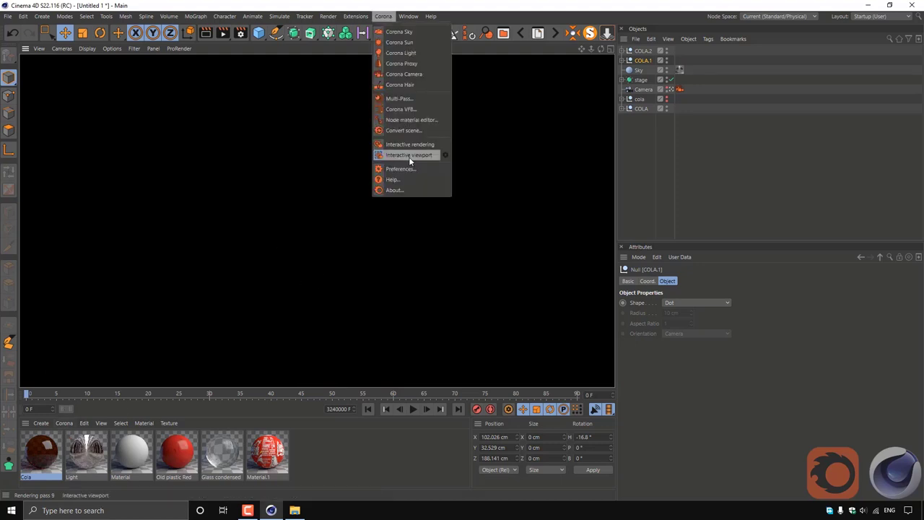
{"action": "left_click", "coordinate": [409, 155]}
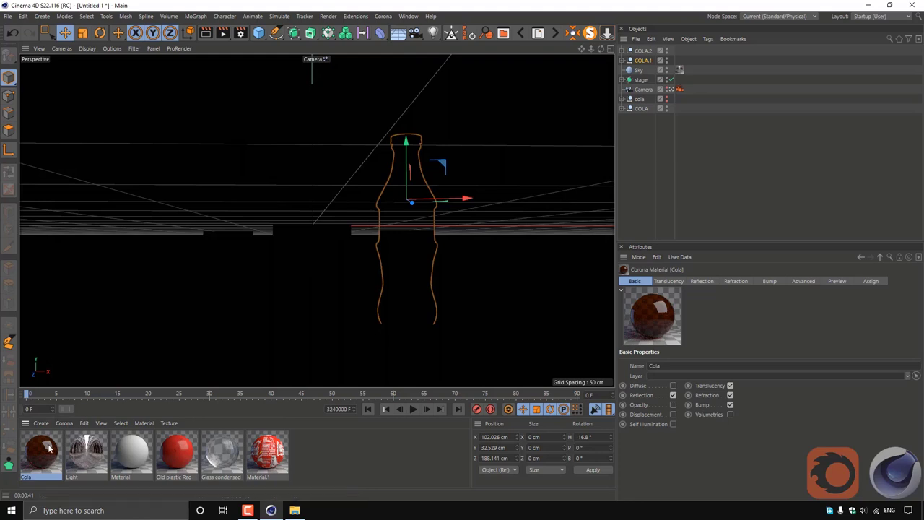
Darken the Cola translucency colour to 52% value and refraction colour to 57%, raising both saturations
{"action": "left_click", "coordinate": [166, 183]}
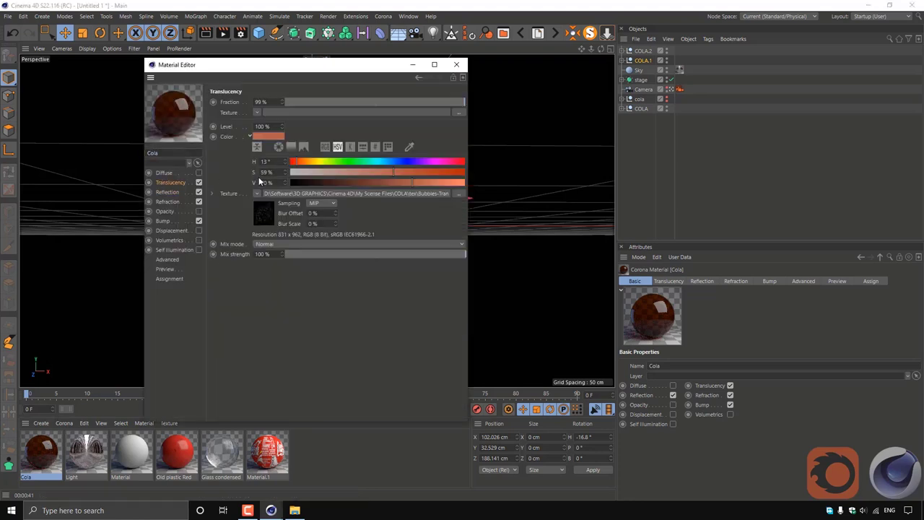
{"action": "left_click", "coordinate": [382, 184]}
{"action": "left_click_drag", "start_coordinate": [400, 172], "coordinate": [420, 171]}
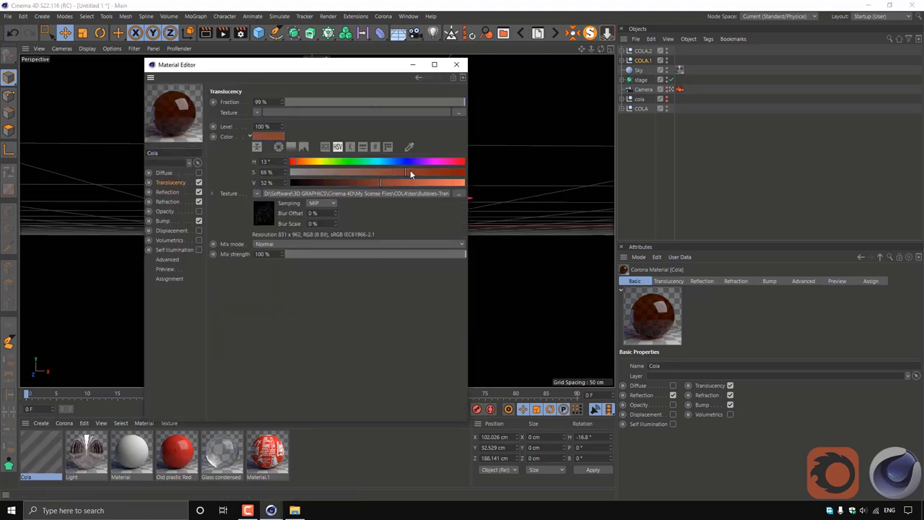
{"action": "left_click", "coordinate": [167, 201]}
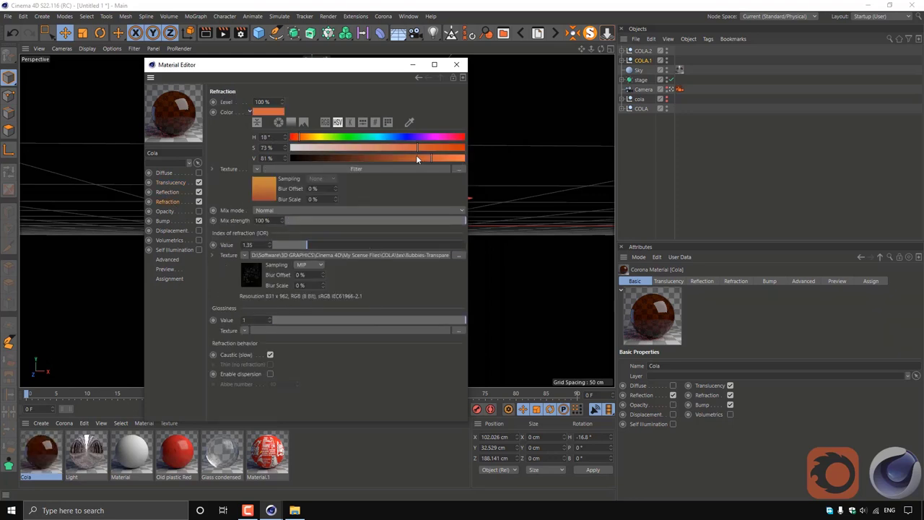
{"action": "left_click_drag", "start_coordinate": [416, 158], "coordinate": [391, 158]}
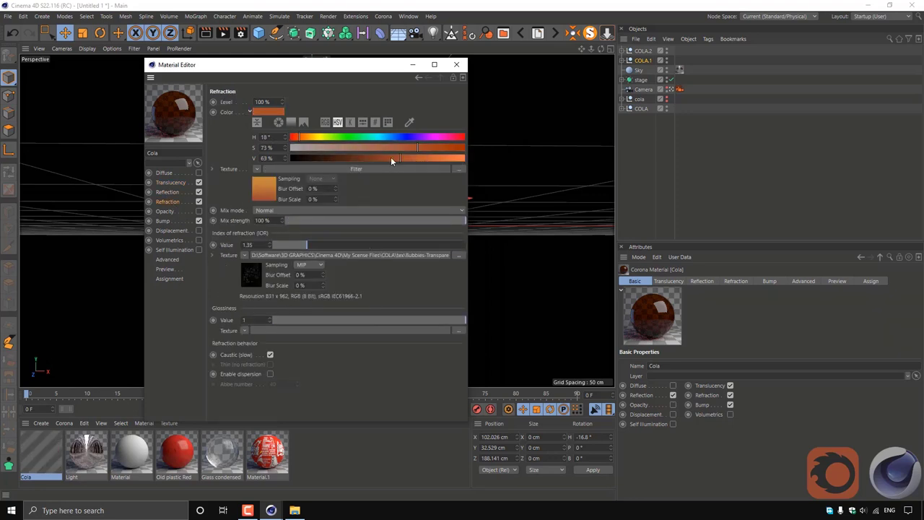
{"action": "left_click", "coordinate": [436, 148]}
Slightly darken the refraction gradient's colour stop and close the material editor
{"action": "left_click", "coordinate": [269, 193]}
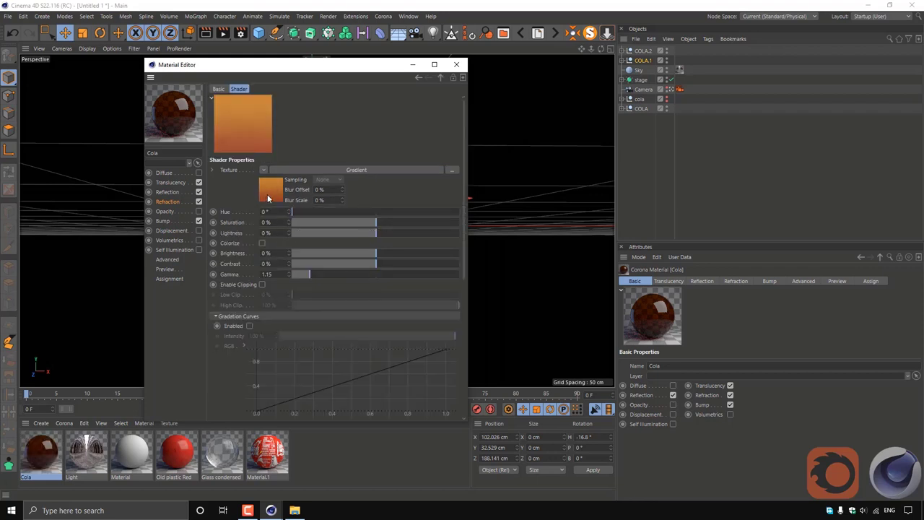
{"action": "double_click", "coordinate": [251, 189]}
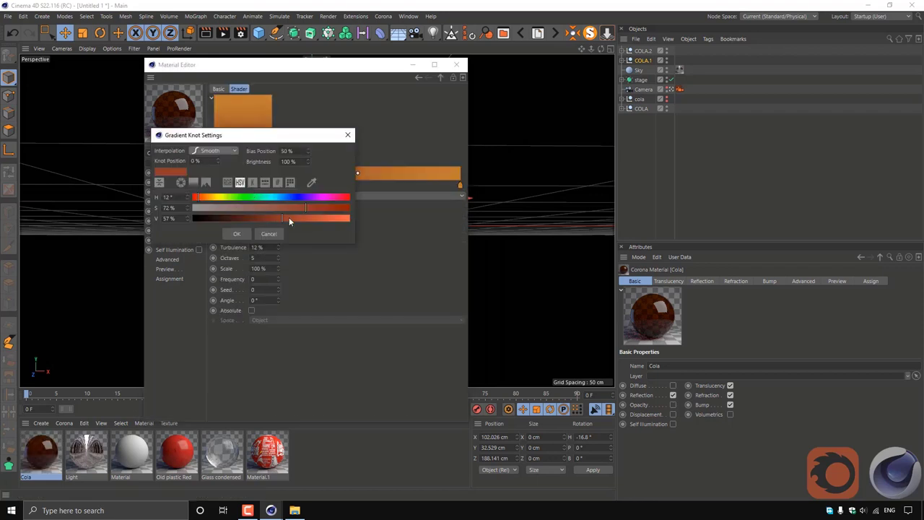
{"action": "left_click_drag", "start_coordinate": [289, 221], "coordinate": [281, 220]}
{"action": "left_click", "coordinate": [236, 233]}
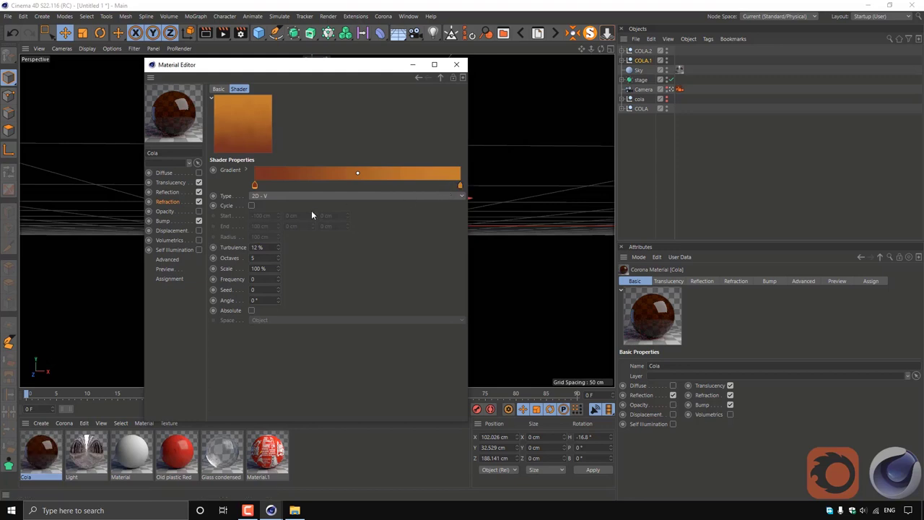
{"action": "left_click", "coordinate": [169, 202]}
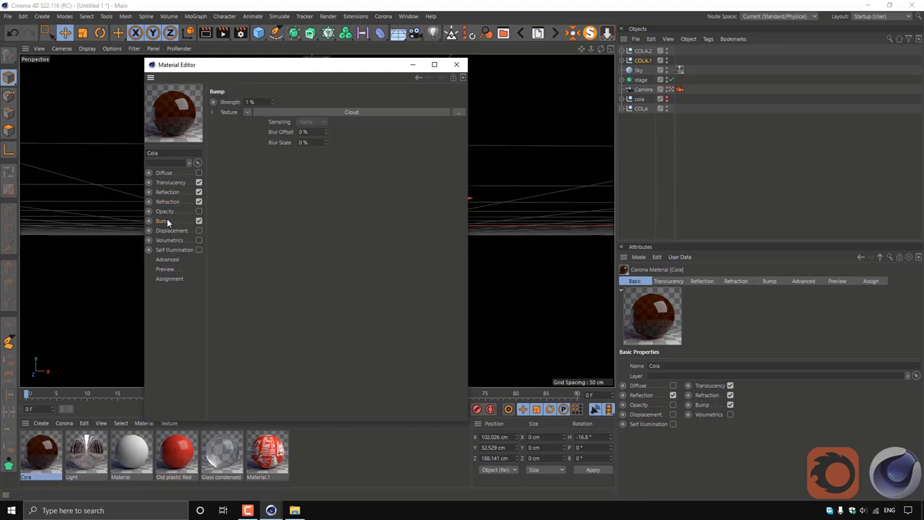
{"action": "left_click", "coordinate": [456, 65]}
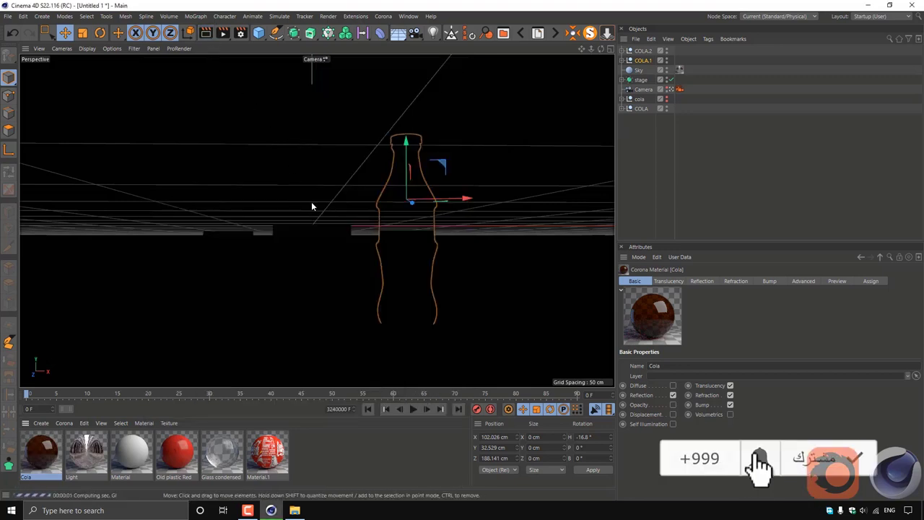